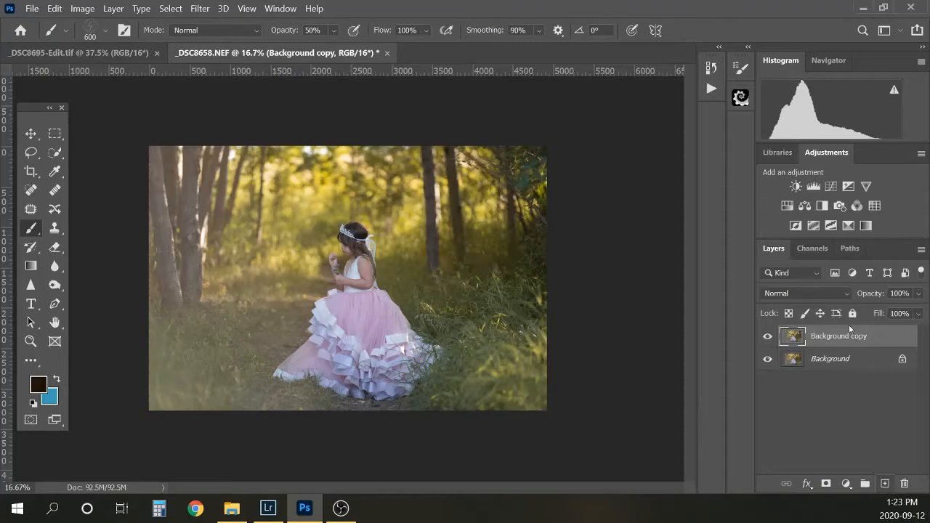
Open the Background copy layer in the Camera Raw Filter and try lower Greens saturation and hue in the Color Mixer
click(201, 8)
click(236, 94)
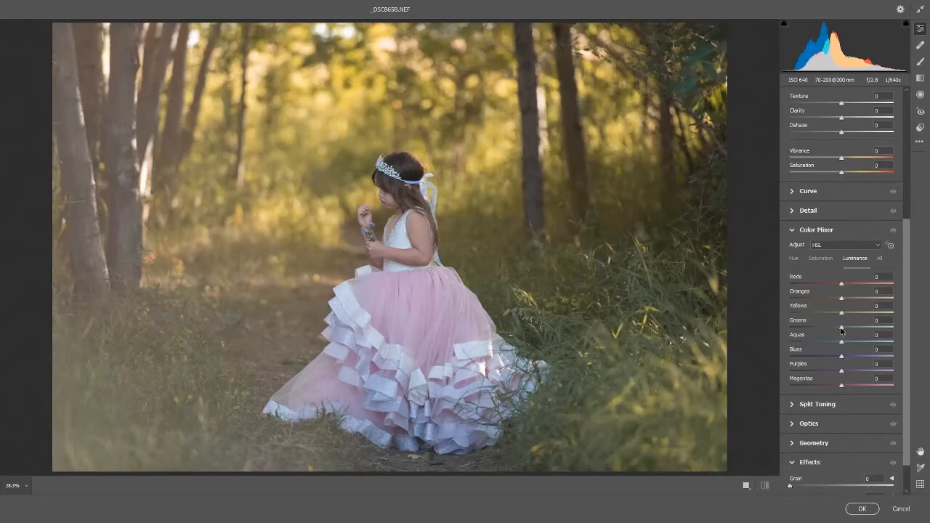
click(825, 260)
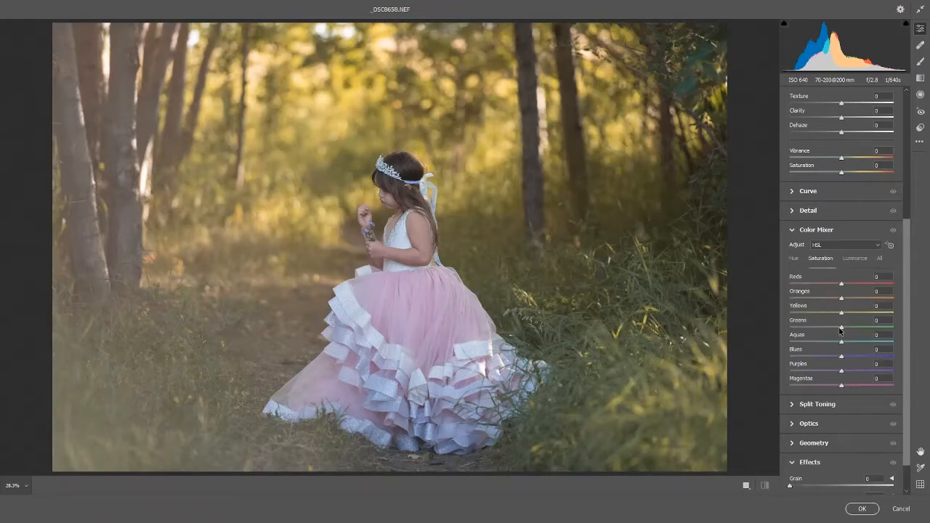
drag(842, 331, 825, 323)
drag(823, 326, 841, 329)
click(796, 259)
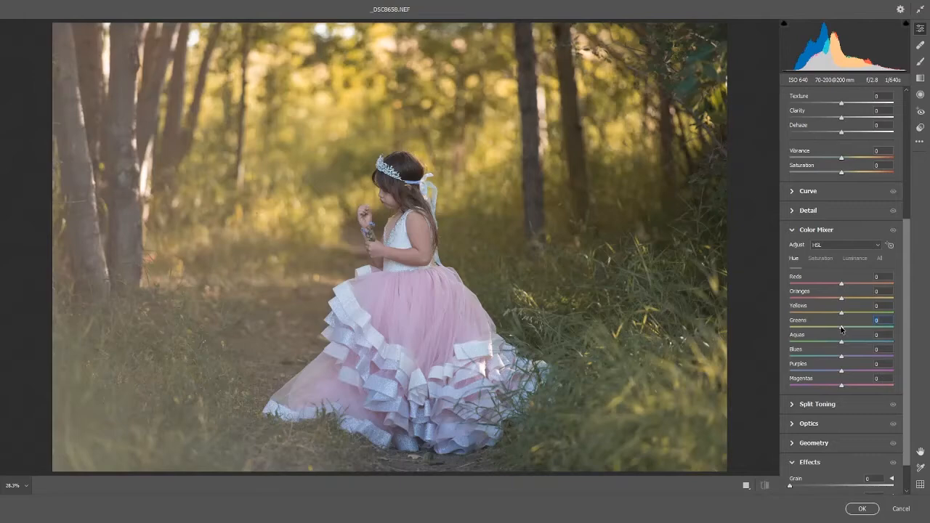
drag(840, 330, 826, 328)
Raise the Color Mixer luminance of Reds to +8 and Oranges to +11
click(822, 260)
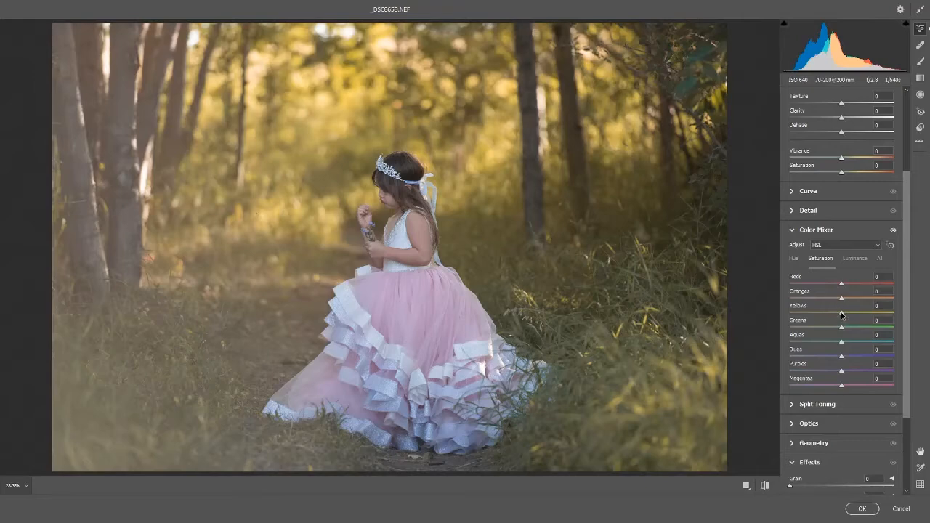
drag(841, 314, 840, 300)
click(855, 259)
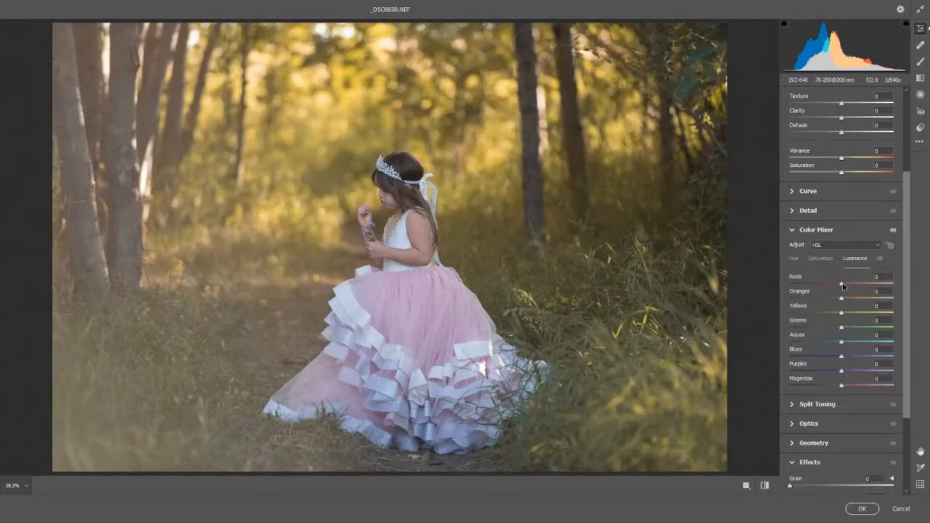
drag(842, 286, 849, 300)
Apply a Greens hue of -39 and Greens luminance of -15, and compare the edited layer with the original
click(796, 259)
drag(841, 327, 823, 324)
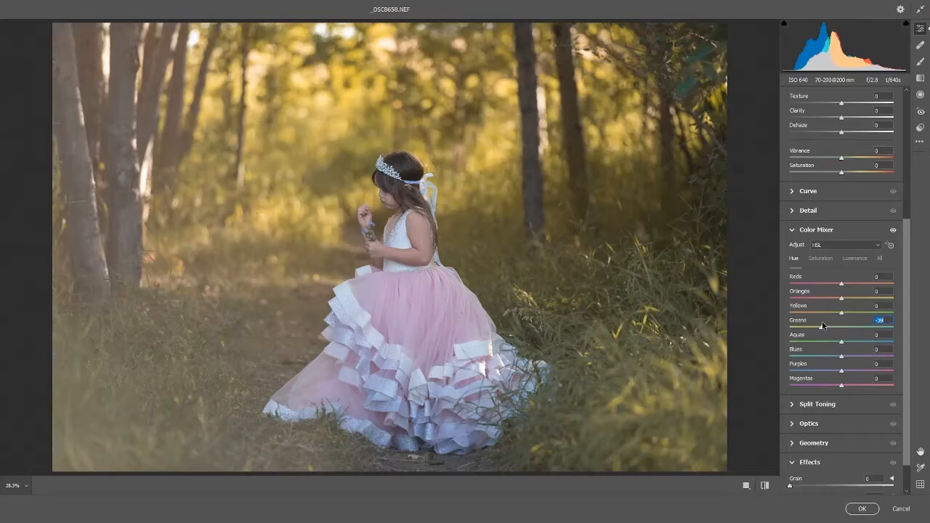
click(820, 259)
click(855, 258)
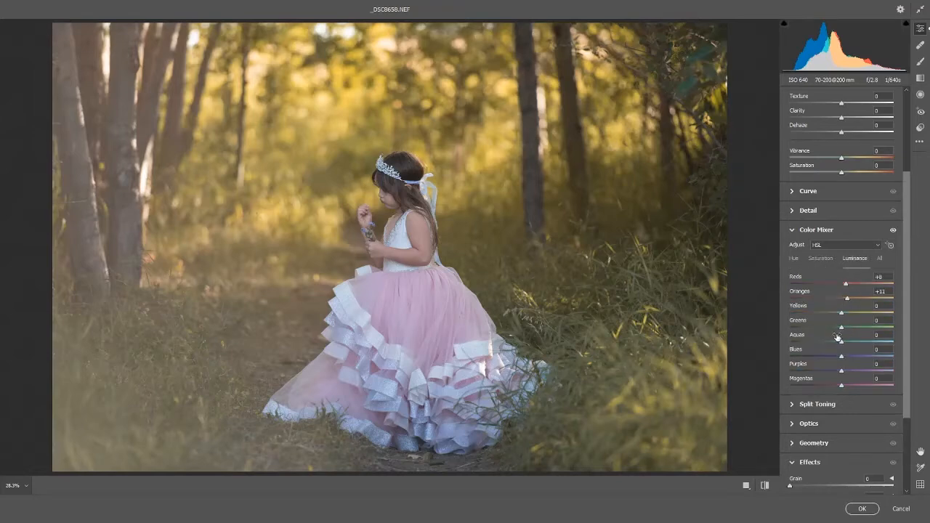
drag(841, 329, 833, 328)
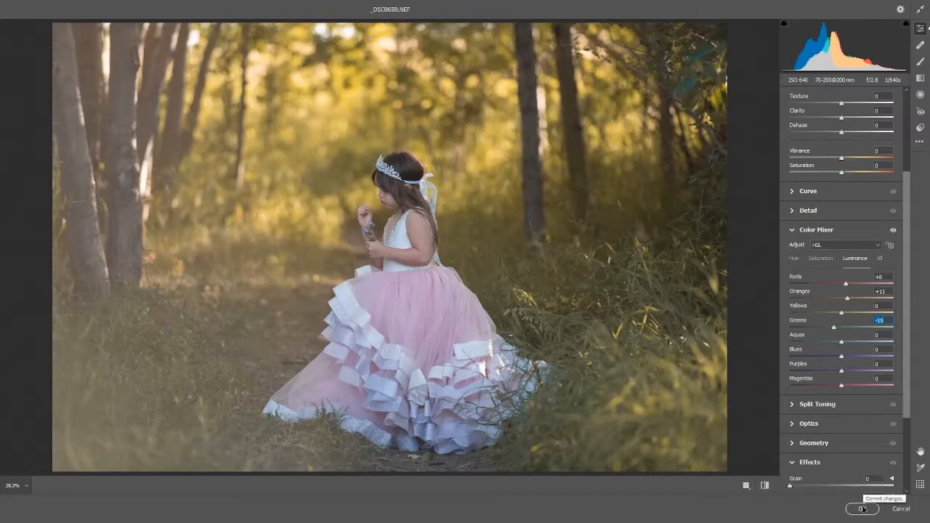
click(862, 509)
click(767, 339)
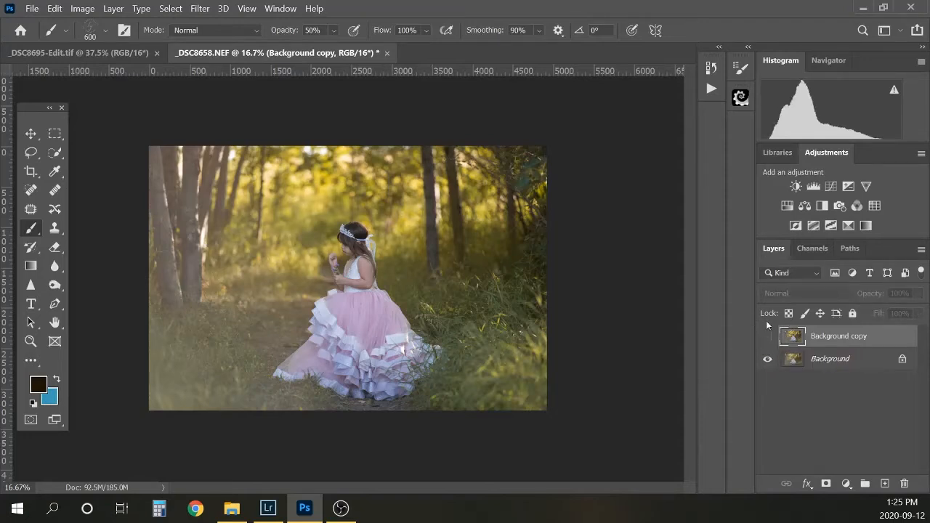
click(767, 340)
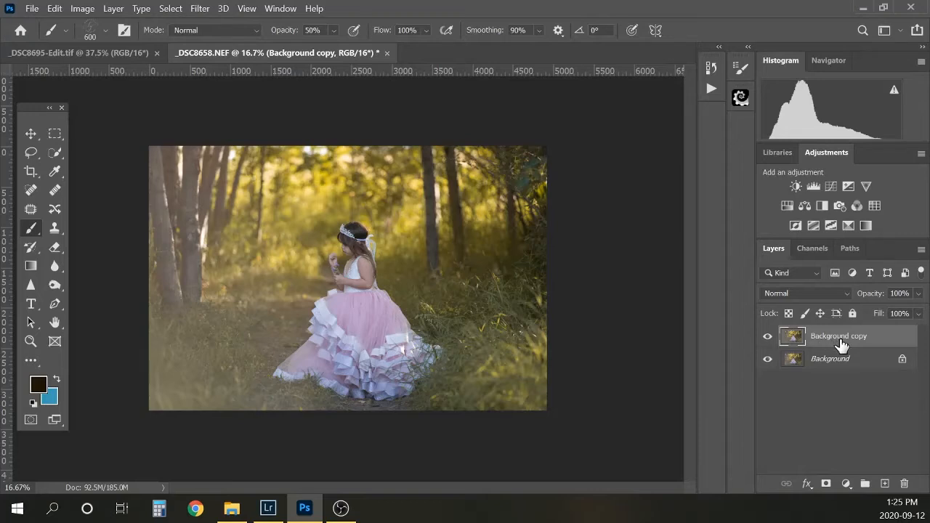
Darken the edges of the Background copy layer with a Camera Raw vignetting of -23 and compare it with the original
click(201, 10)
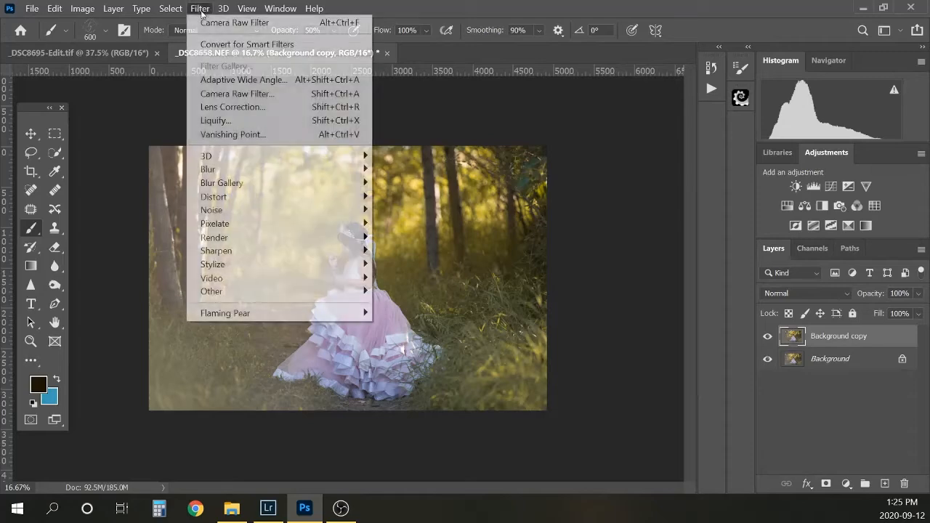
click(254, 93)
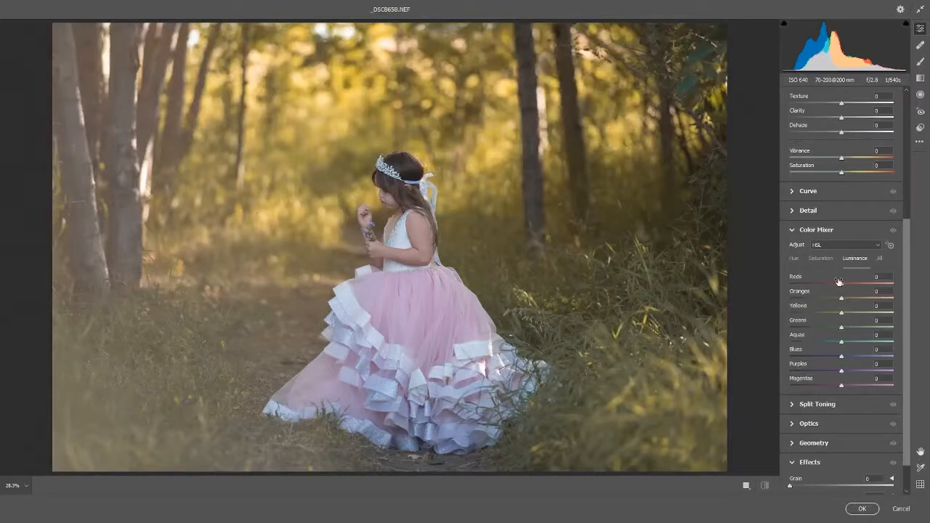
scroll(837, 282, down, 1)
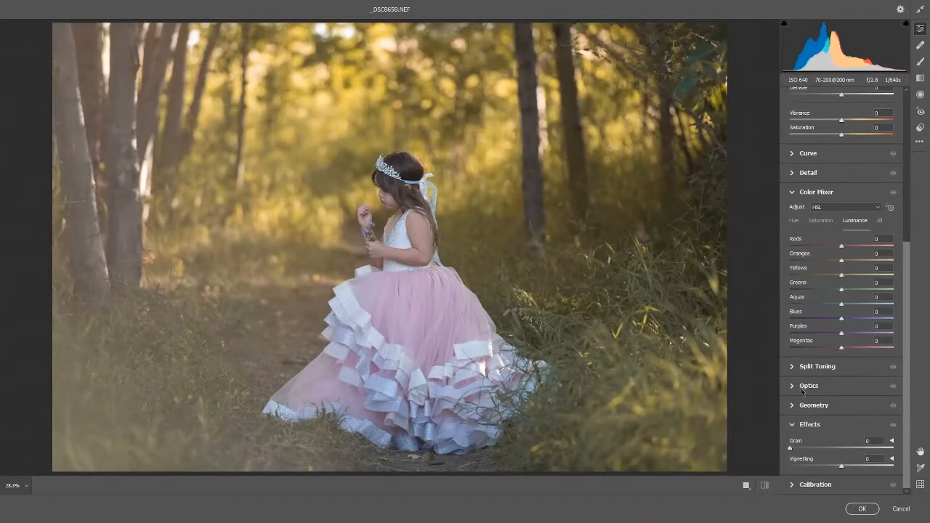
scroll(803, 367, up, 3)
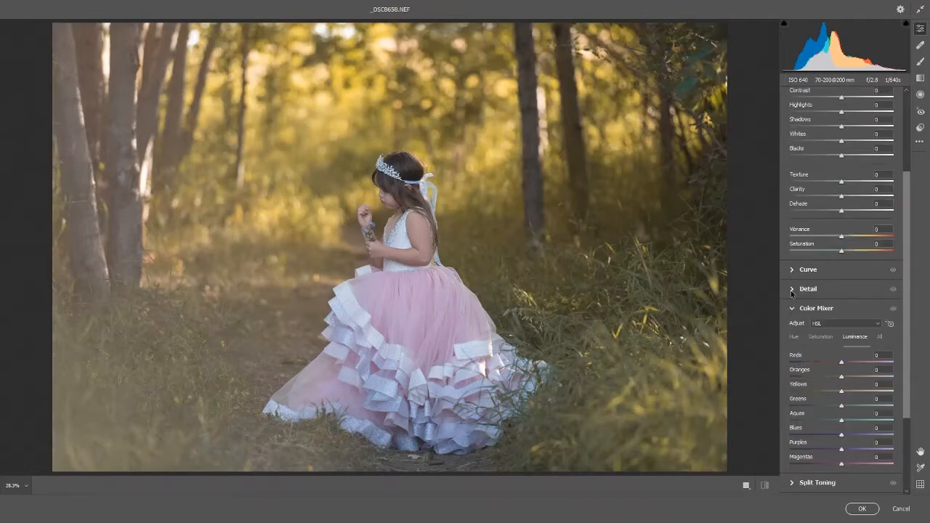
click(792, 289)
click(792, 290)
click(792, 270)
click(792, 272)
scroll(832, 341, down, 3)
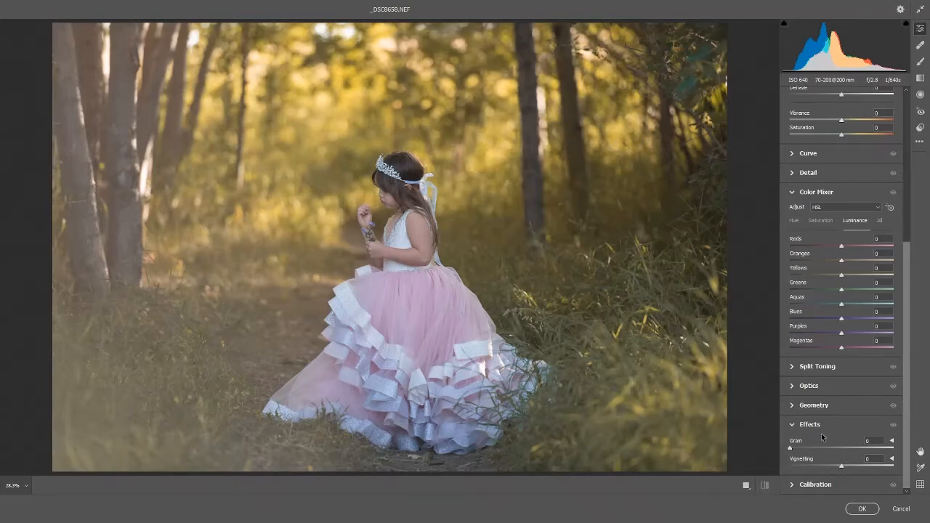
drag(843, 466, 830, 469)
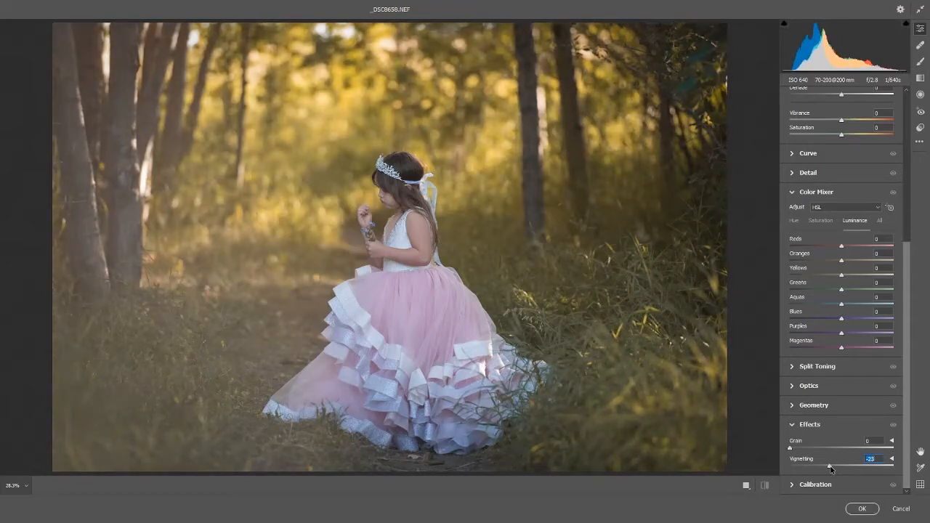
click(859, 508)
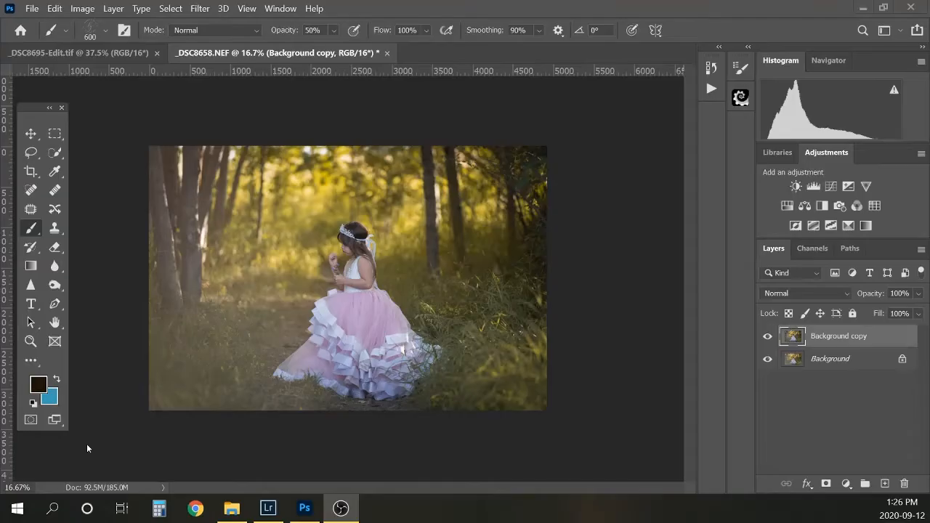
click(767, 338)
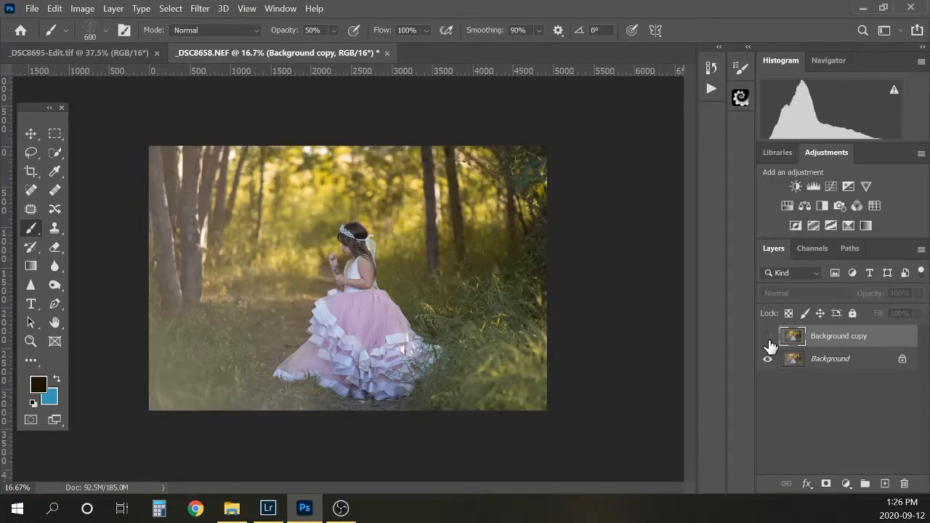
click(767, 339)
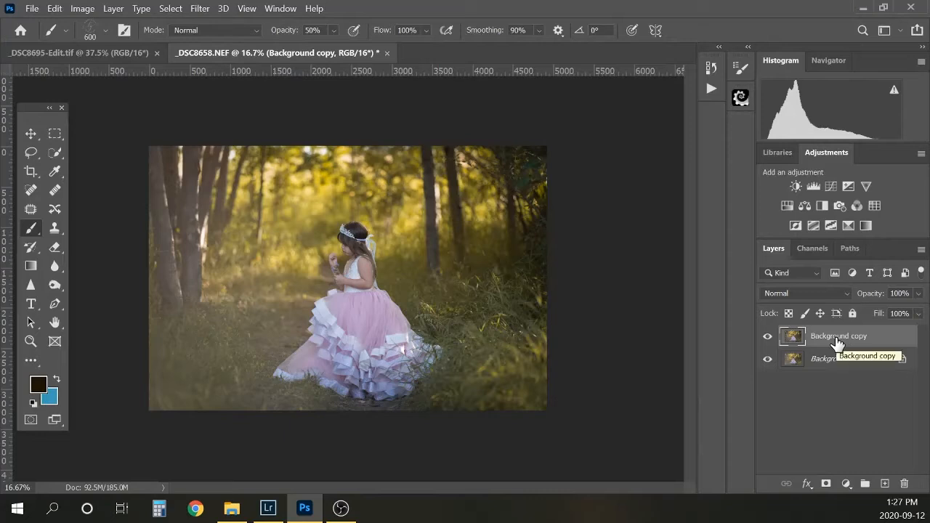
Duplicate the Background copy layer and open the duplicate in Liquify
drag(837, 340, 884, 484)
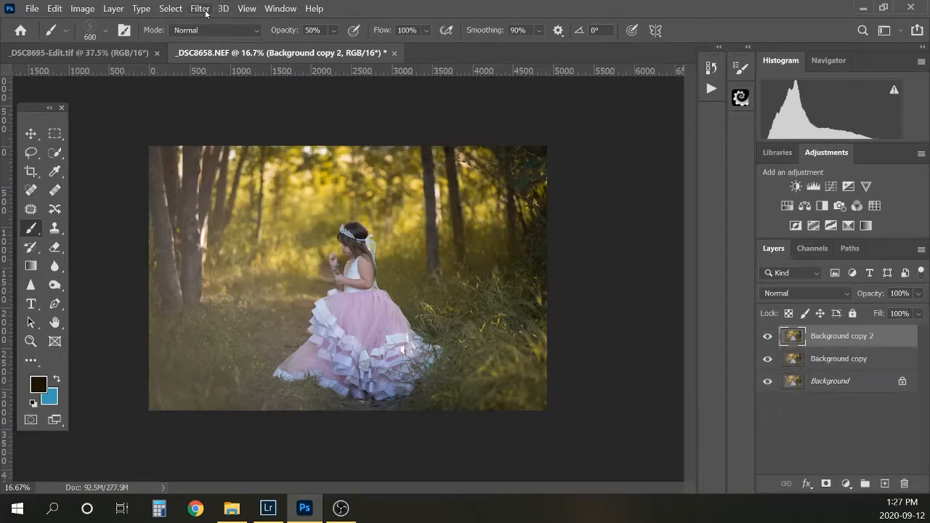
click(204, 9)
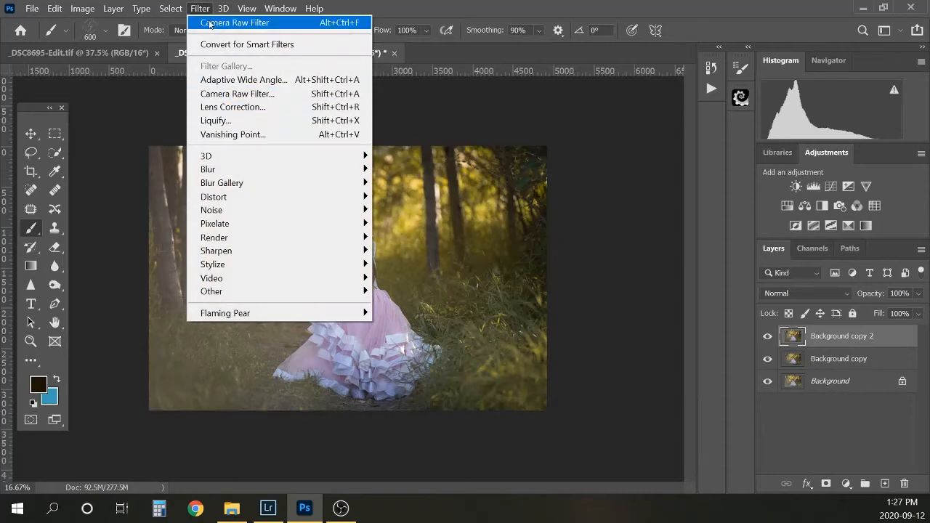
click(213, 121)
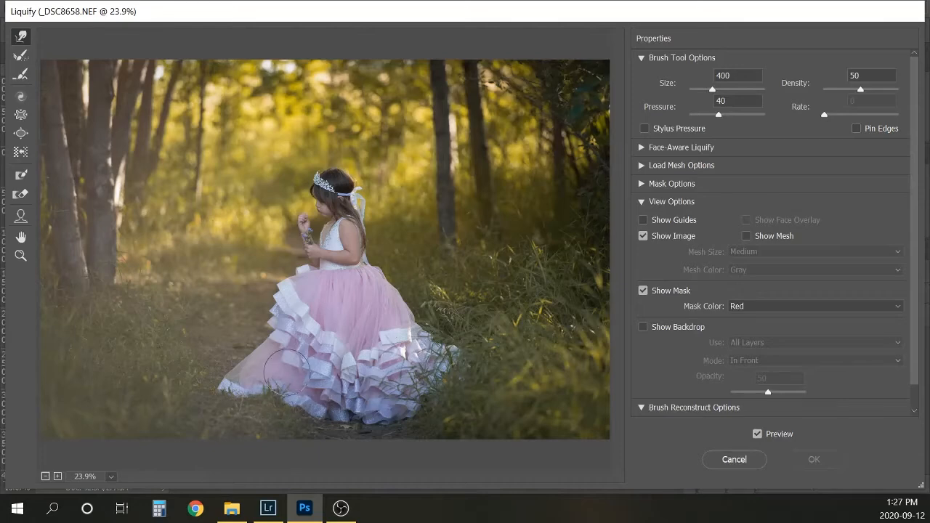
Fill out the hem and ruffles on the front side of the skirt with the Forward Warp brush, enlarging it to size 700
key(bracketright)
key(bracketright)
mouse_move(275, 391)
mouse_down()
mouse_move(282, 381)
mouse_move(274, 394)
mouse_move(256, 395)
mouse_move(295, 409)
mouse_up()
key(bracketleft)
key(bracketleft)
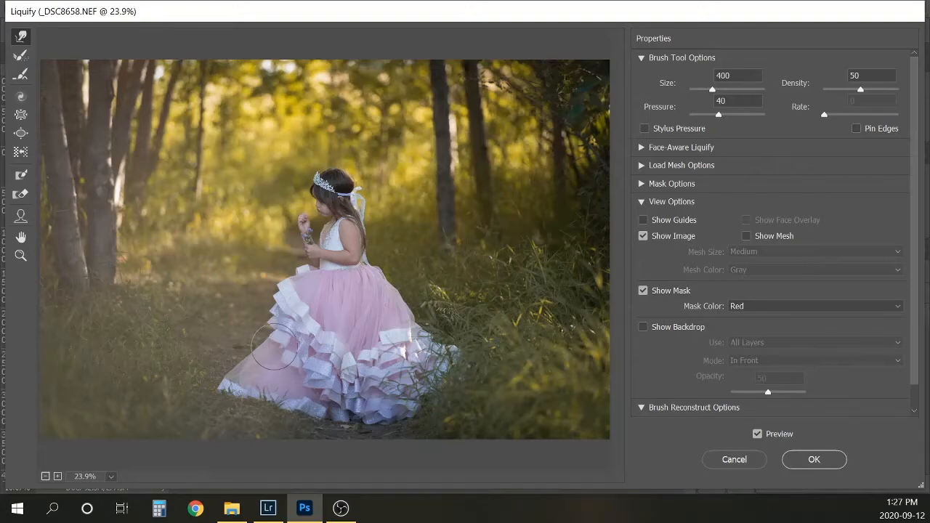
key(bracketright)
key(bracketright)
key(bracketleft)
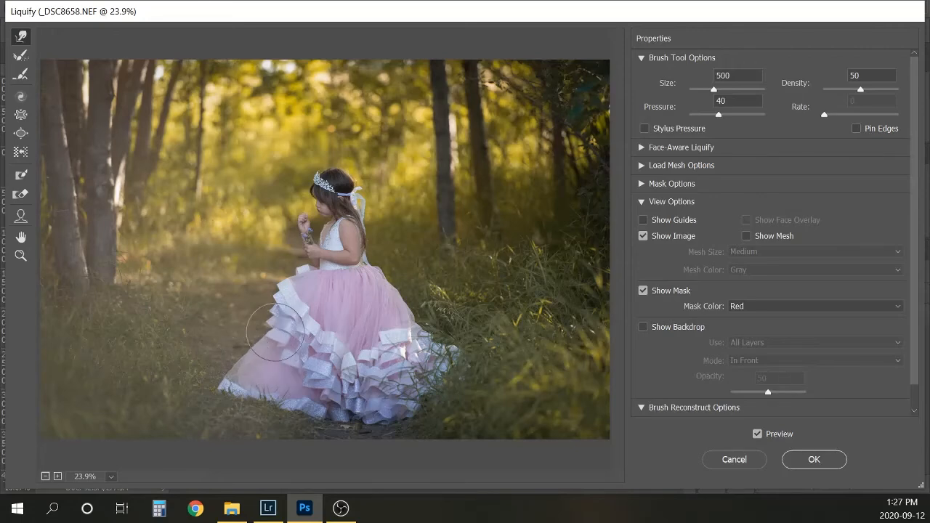
key(bracketright)
key(bracketright)
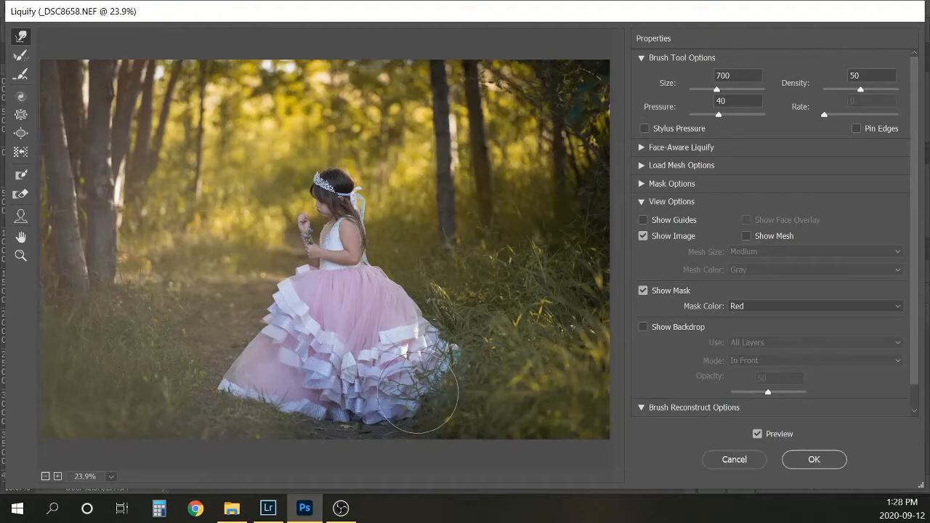
Push the back of the skirt, the front hem and the front ruffles outward with the size 700 warp brush
mouse_move(412, 393)
mouse_down()
mouse_move(427, 396)
mouse_move(430, 374)
mouse_move(440, 374)
mouse_up()
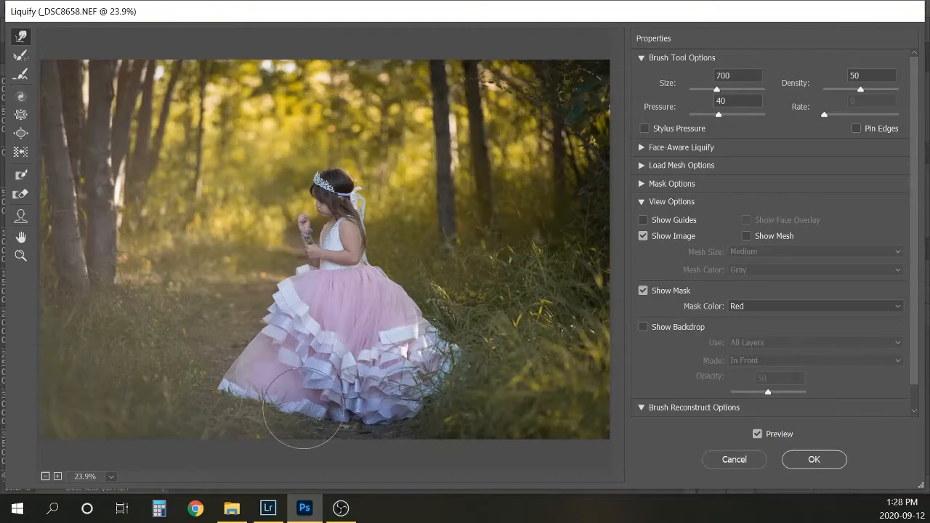
drag(252, 393, 247, 396)
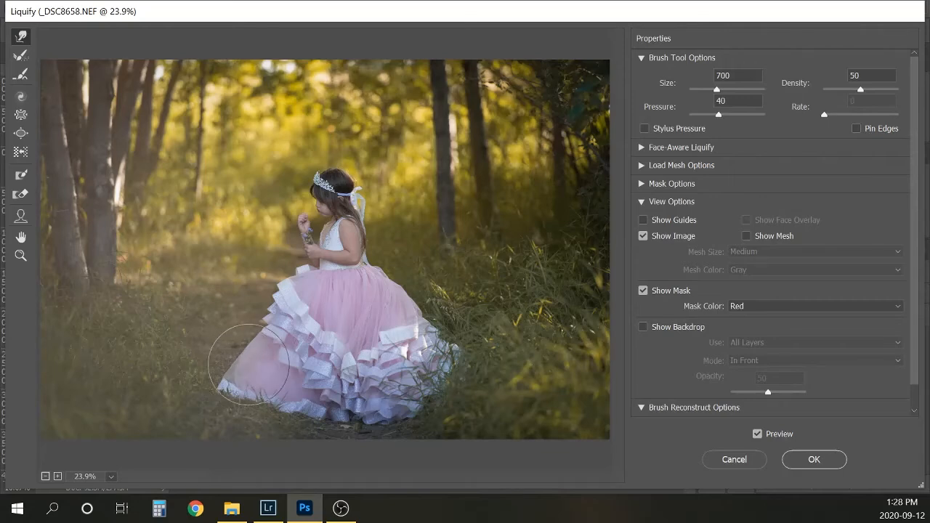
mouse_move(249, 365)
mouse_down()
mouse_move(239, 365)
mouse_move(258, 340)
mouse_up()
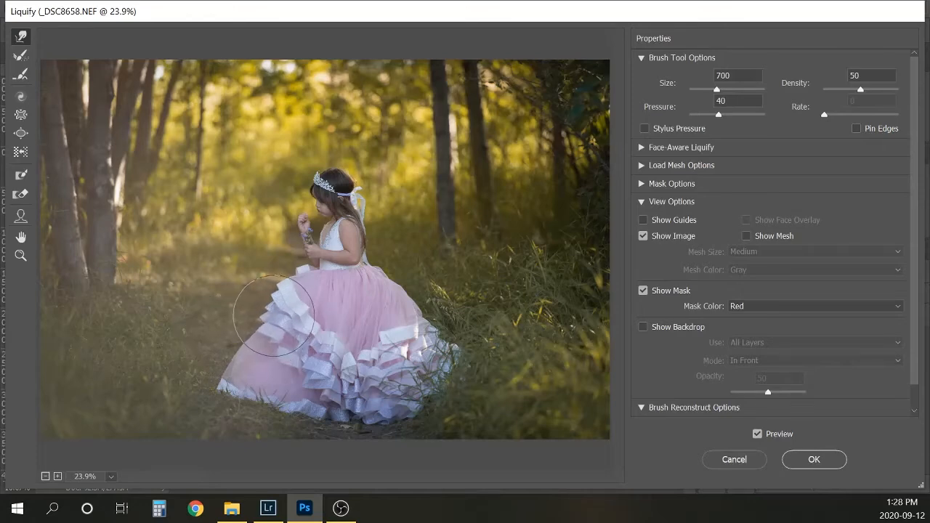
drag(285, 321, 273, 319)
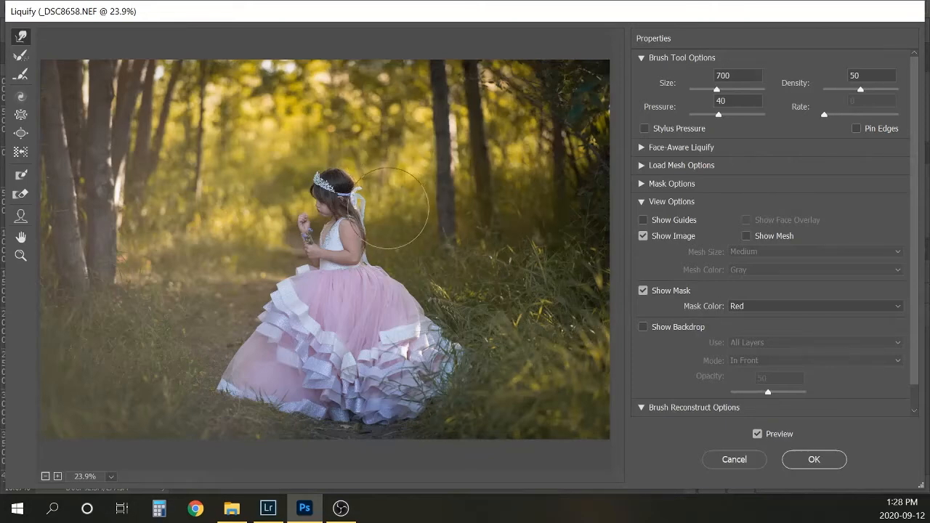
key(Return)
Refine the hair and ribbon at the back of the girl's head with the Forward Warp brush reduced to size 200
key(ctrl)
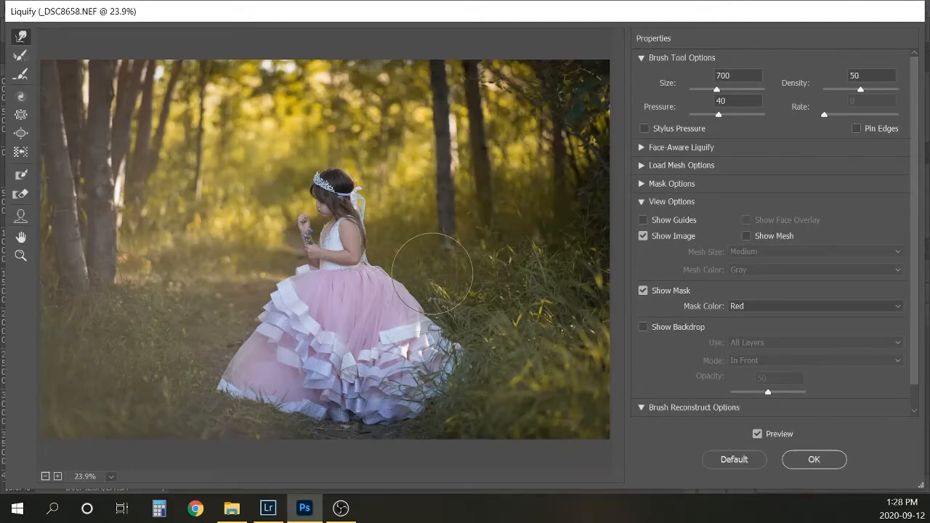
key(ctrl+space)
click(432, 273)
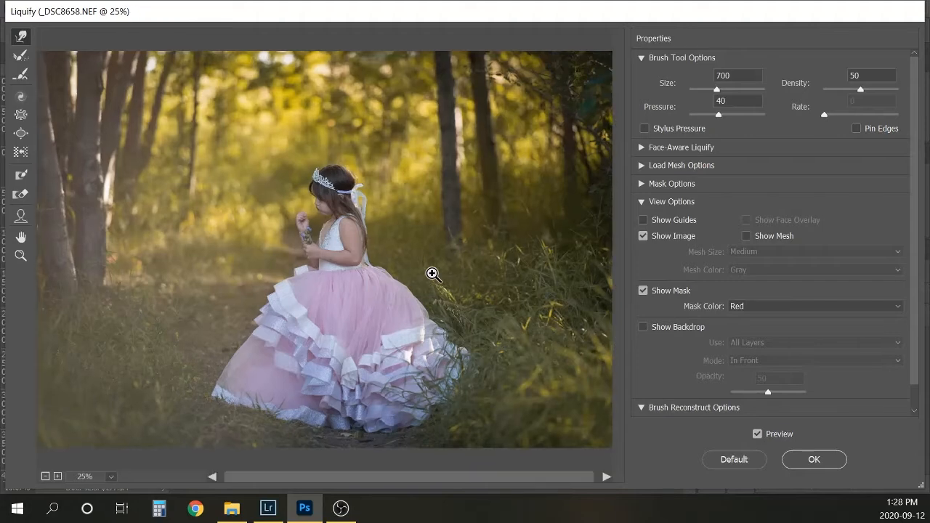
click(432, 274)
click(432, 273)
click(432, 273)
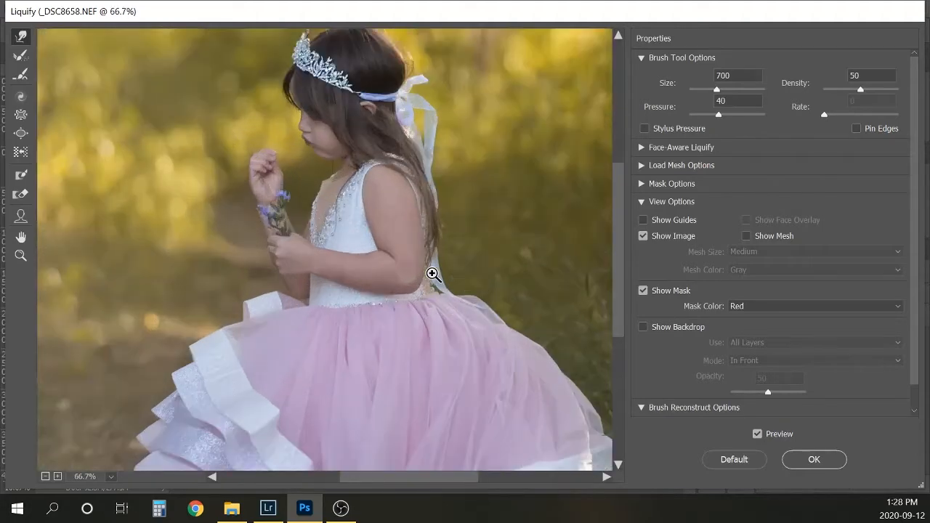
scroll(613, 205, up, 2)
scroll(613, 198, up, 3)
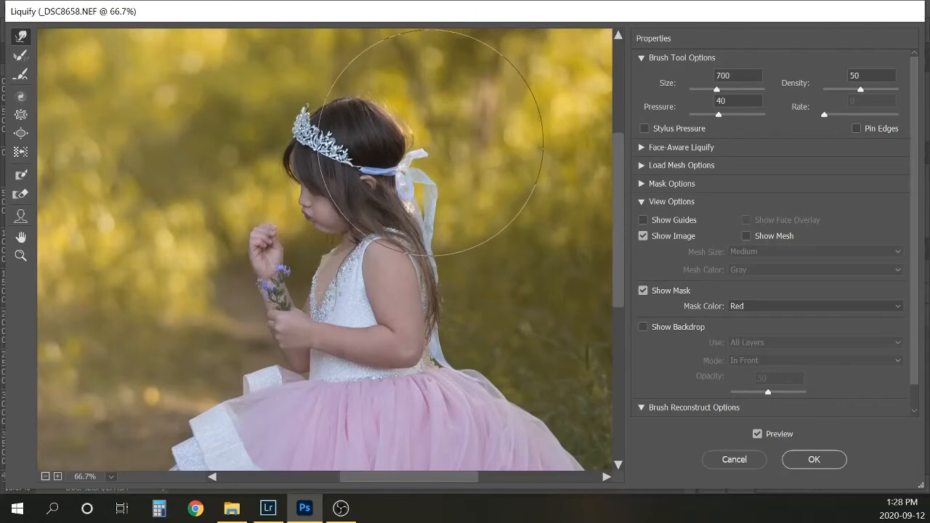
key(bracketleft)
key(bracketleft)
key(bracketleft)
key(bracketleft)
key(bracketleft)
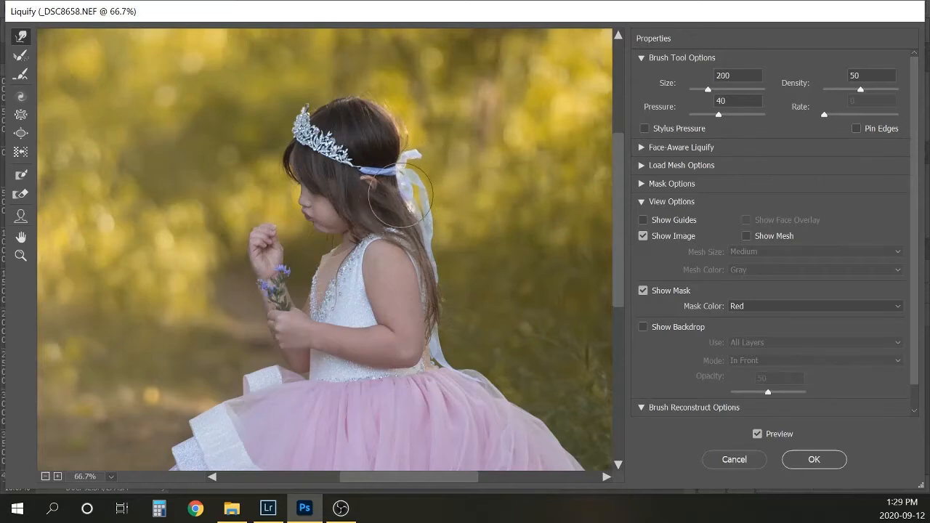
Touch up the outline of the hair and ribbon with smaller Forward Warp brushes, ending at size 80
key(bracketleft)
key(bracketleft)
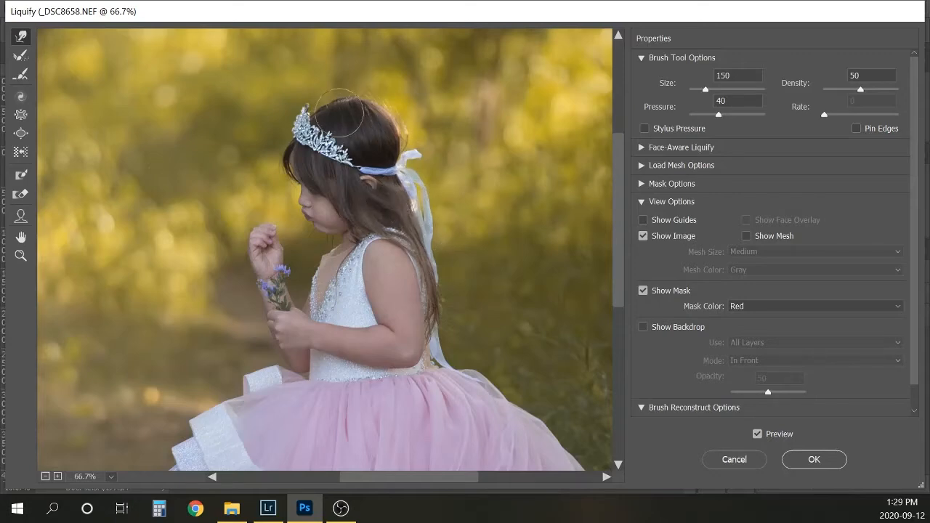
key(bracketright)
key(bracketright)
key(bracketright)
key(bracketright)
key(bracketright)
key(bracketleft)
key(bracketleft)
key(bracketleft)
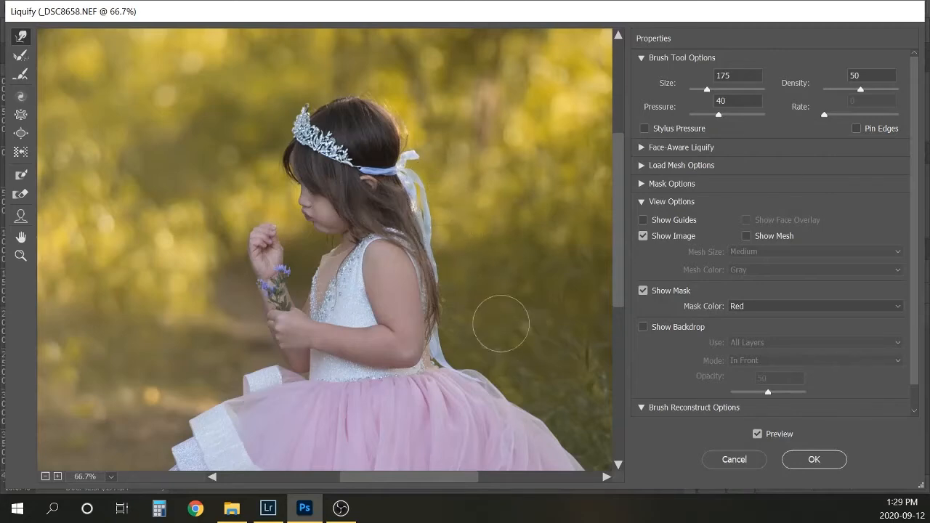
key(bracketleft)
key(bracketleft)
key(bracketleft)
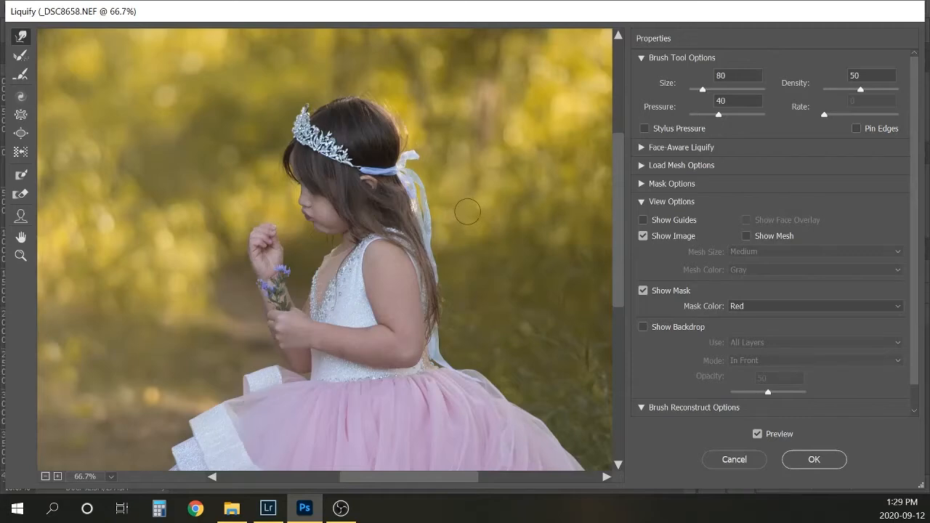
Compare the whole image with and without the Liquify changes and apply them
key(ctrl+space)
key(ctrl+minus)
key(ctrl+minus)
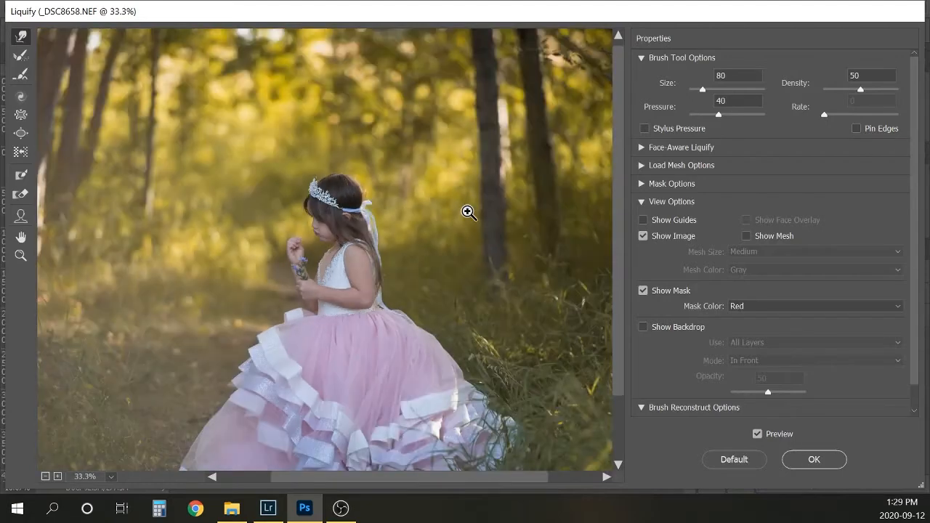
key(ctrl+minus)
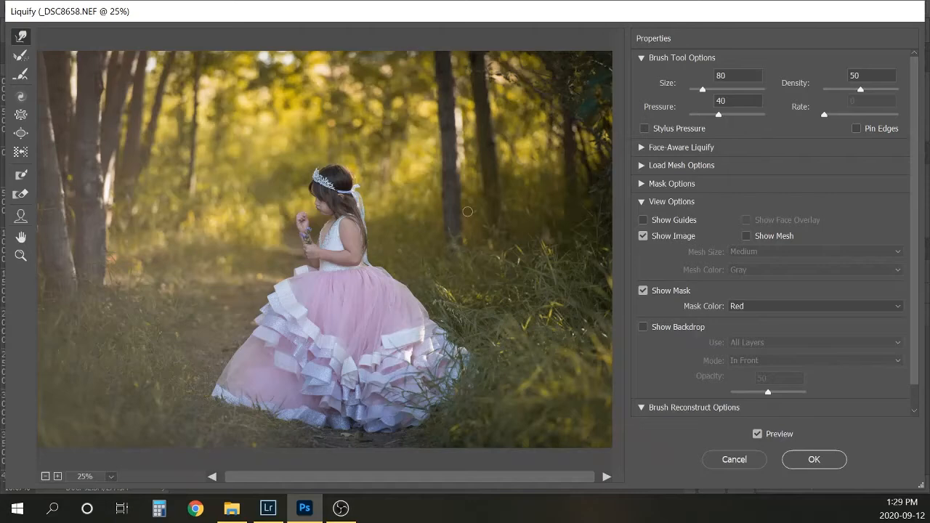
key(p)
key(p)
key(p)
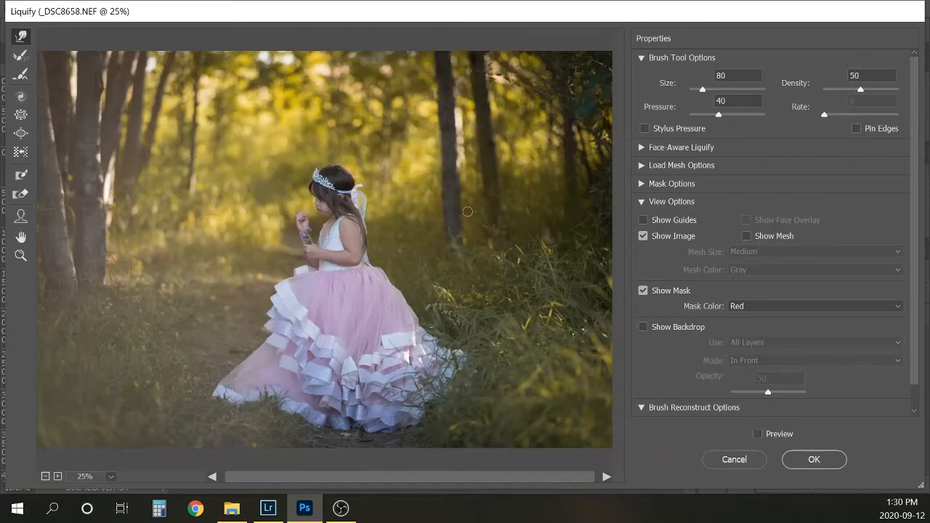
key(p)
key(p)
key(p)
key(p)
key(p)
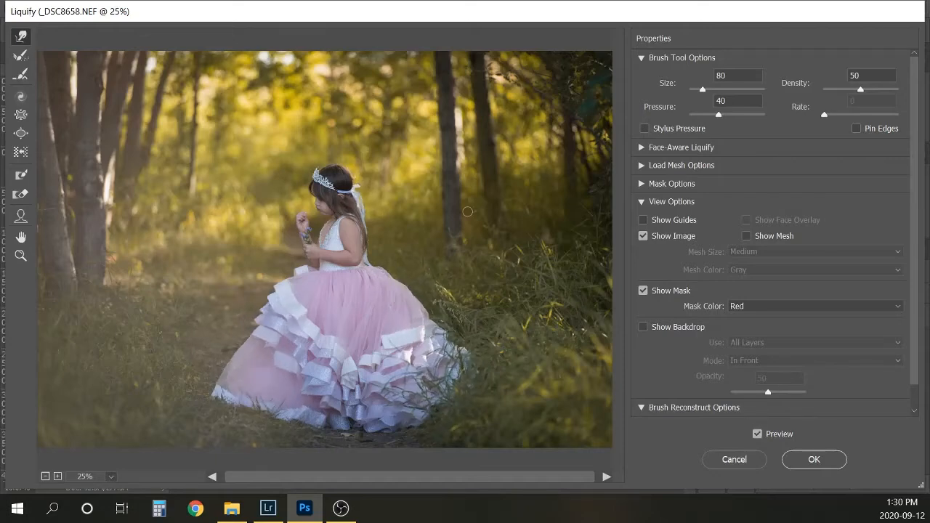
key(p)
key(p)
key(p)
key(p)
click(811, 462)
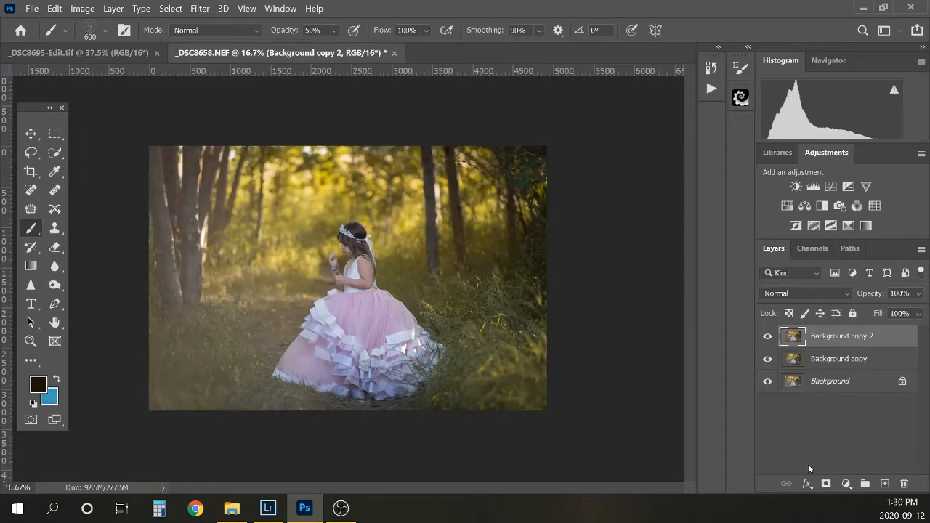
Duplicate the Background copy 2 layer and select a frame around the image edges by inverting a large rectangular marquee
drag(866, 342, 885, 483)
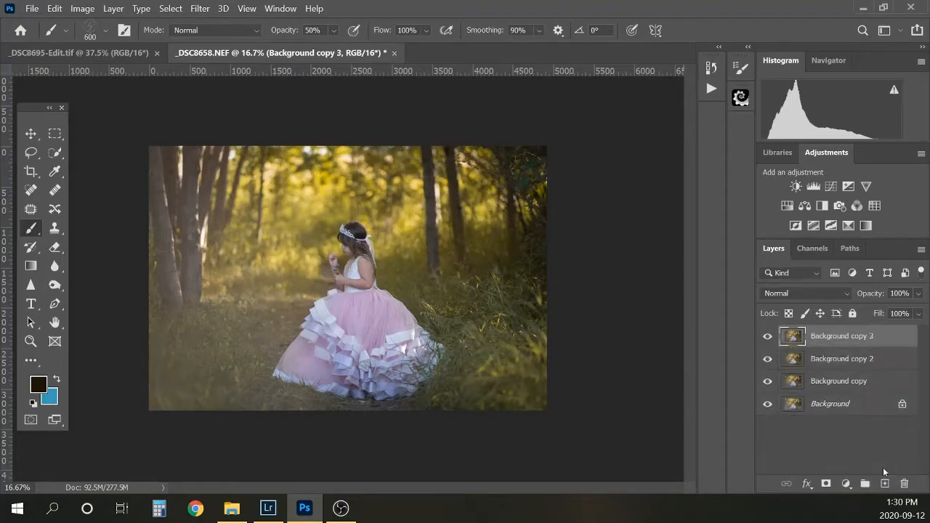
click(55, 138)
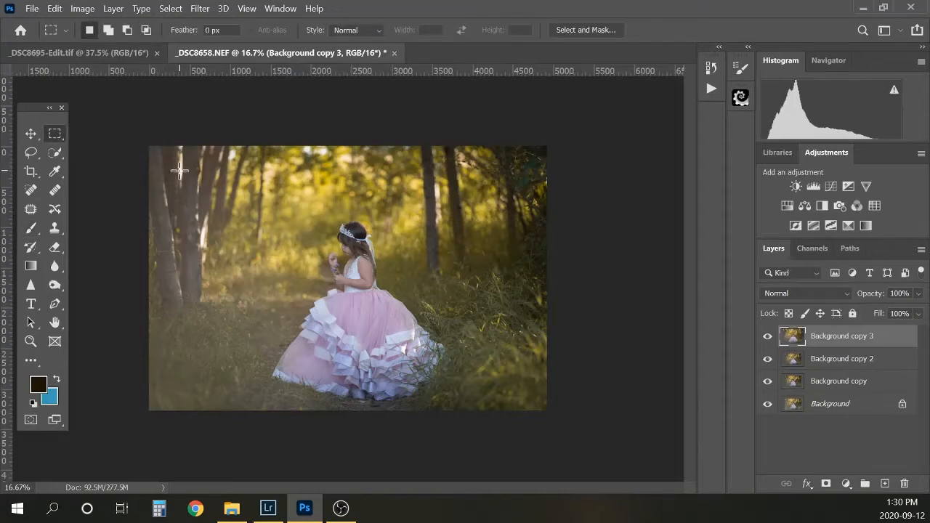
drag(177, 167, 517, 388)
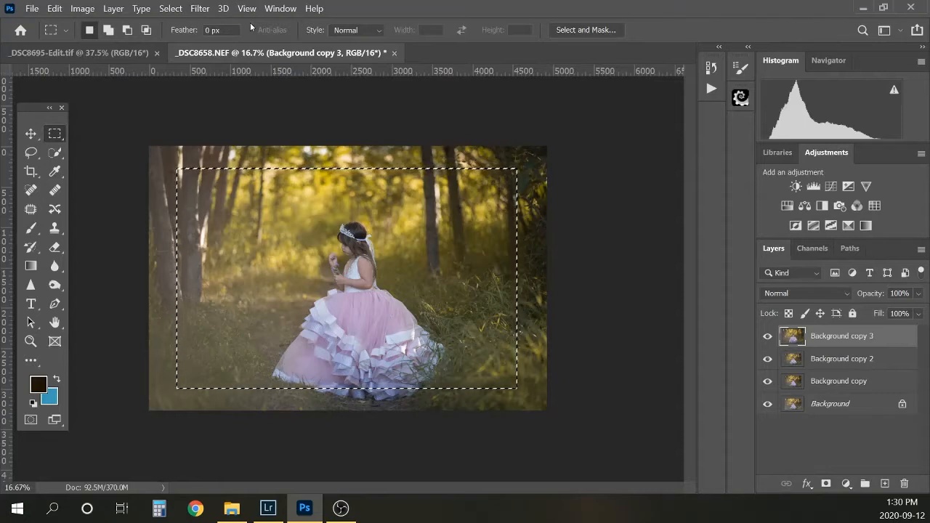
key(ctrl+shift+i)
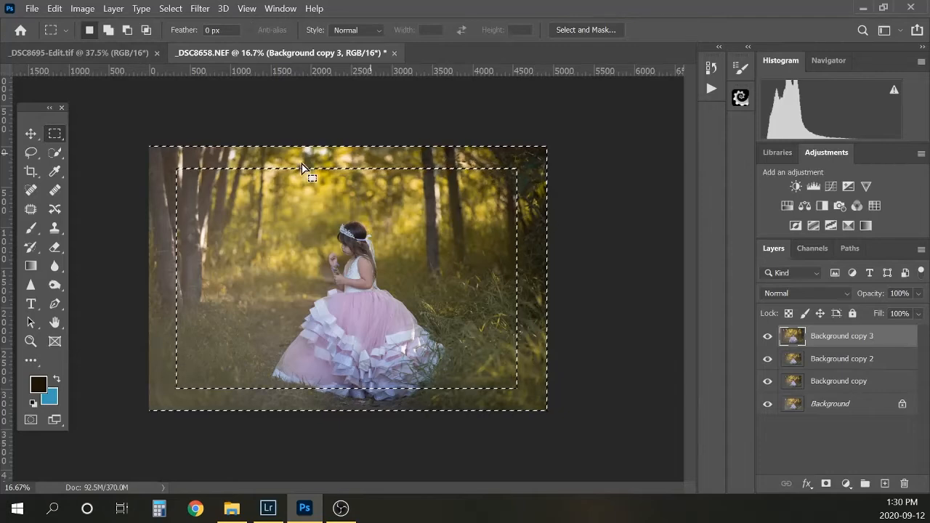
Feather the border selection with a radius of 150 pixels
click(170, 9)
mouse_move(218, 214)
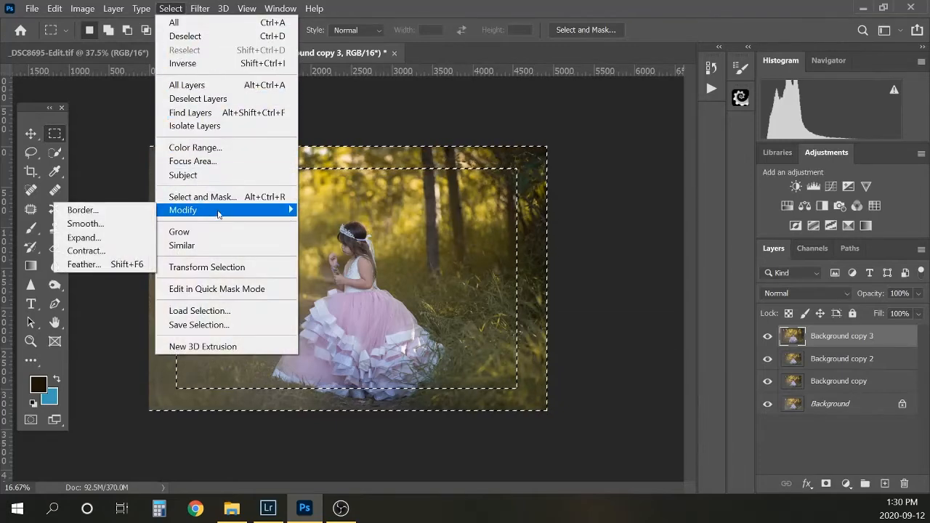
click(93, 263)
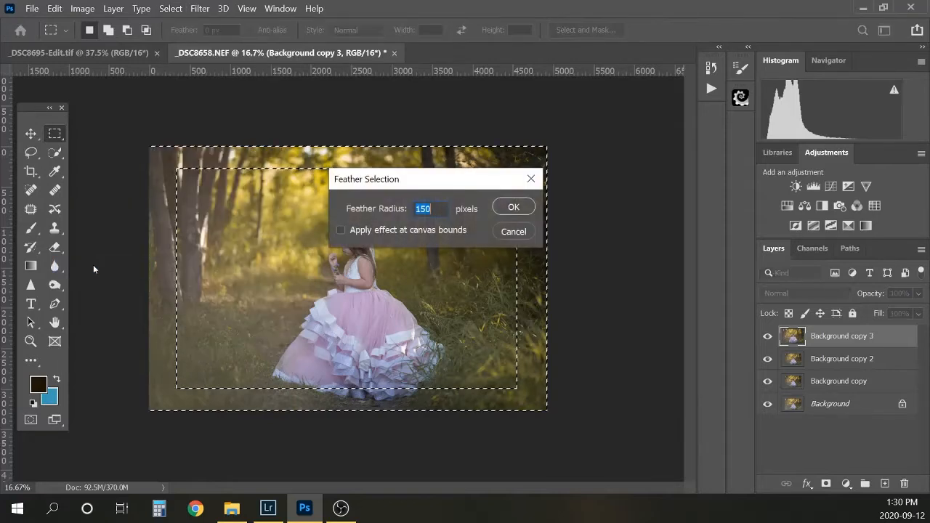
click(514, 207)
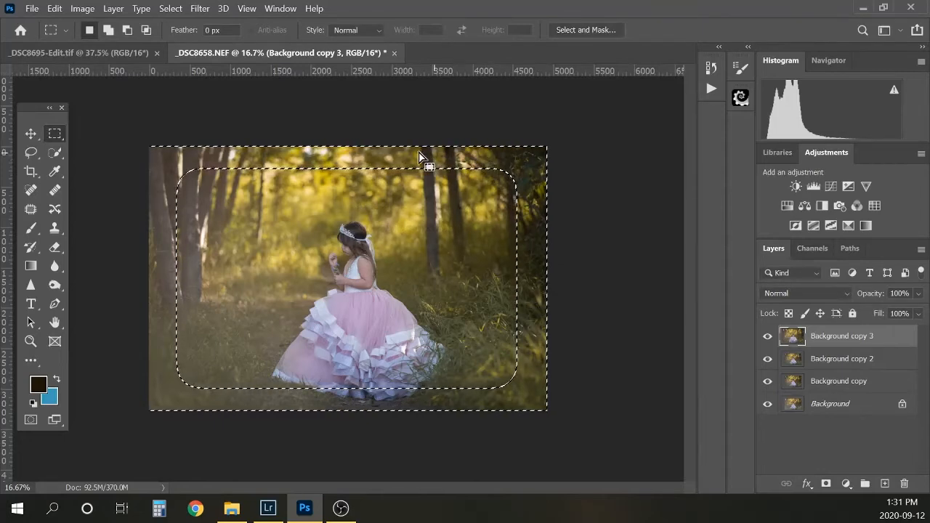
Blur the selected image border with a Gaussian Blur of radius 20 pixels and clear the selection
click(205, 9)
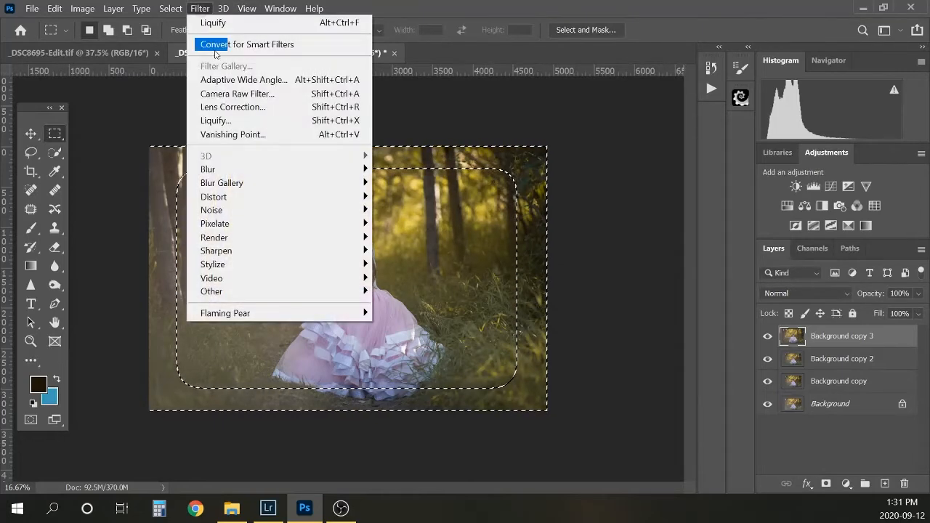
mouse_move(235, 168)
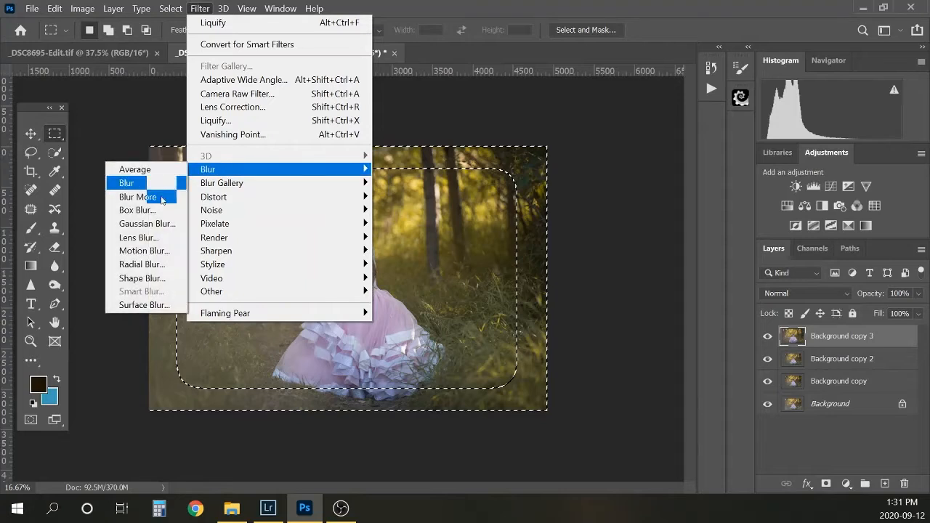
click(156, 223)
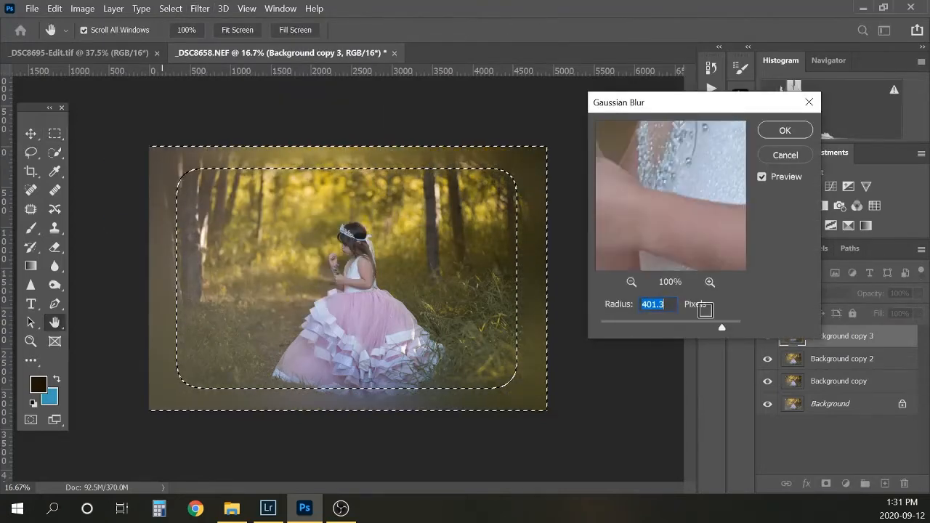
drag(721, 328, 648, 330)
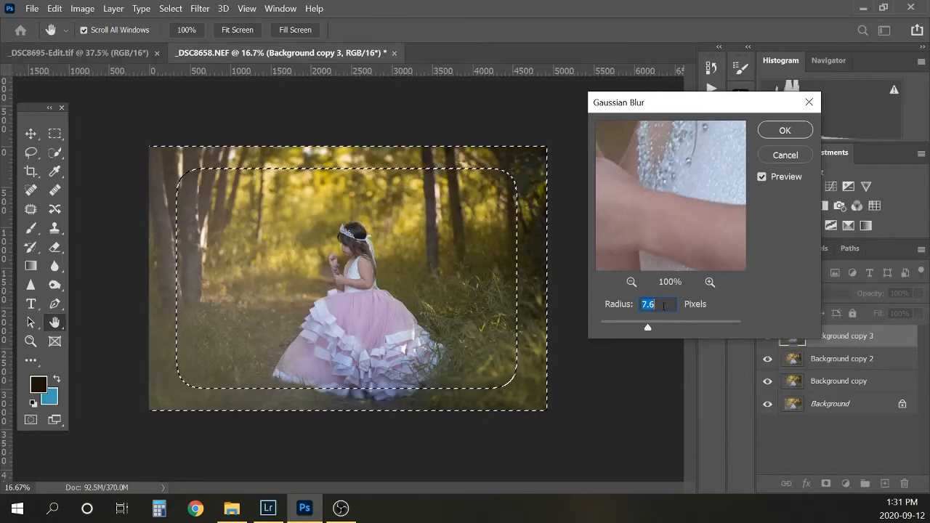
text(20)
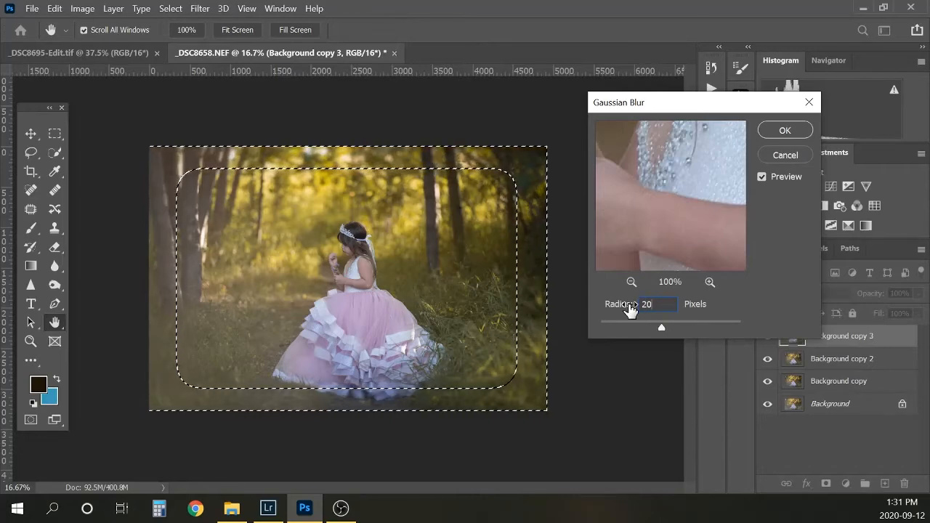
key(Return)
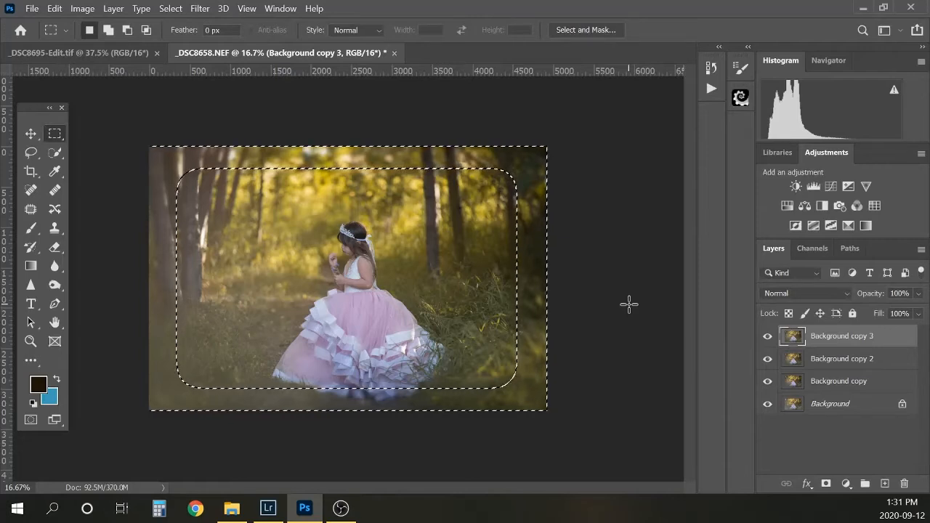
key(ctrl+d)
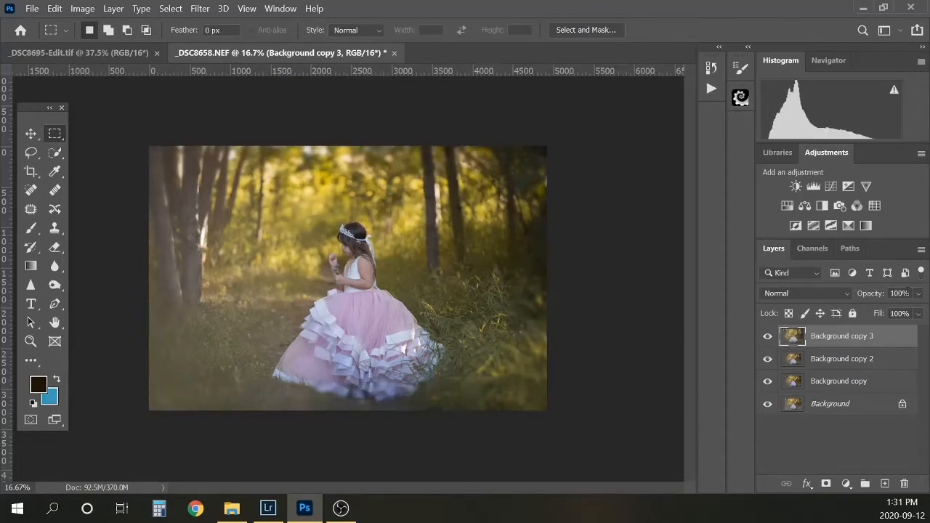
Lower the opacity of the blurred Background copy 3 layer to 67% and compare the image with and without it
drag(917, 294, 896, 312)
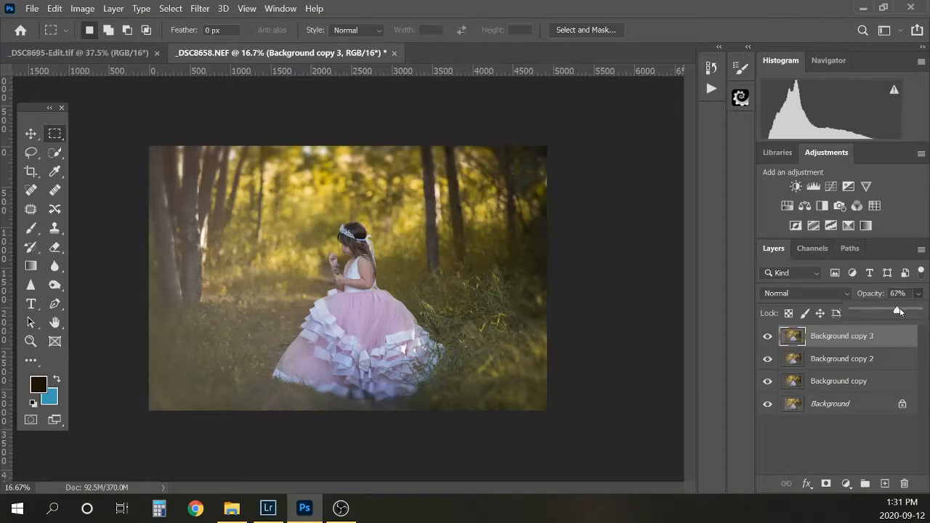
click(770, 342)
click(769, 339)
click(770, 339)
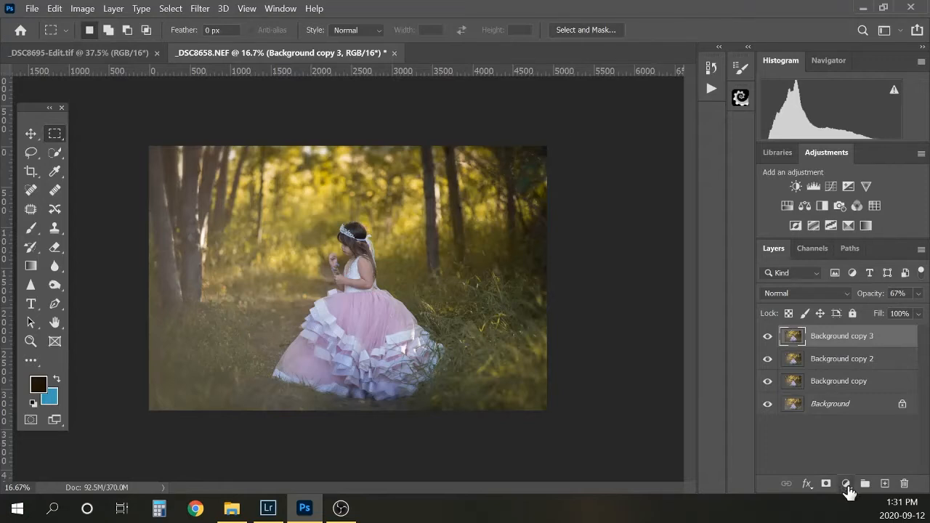
Add a Gradient fill layer above Background copy 3 with the style set to Angle
click(845, 484)
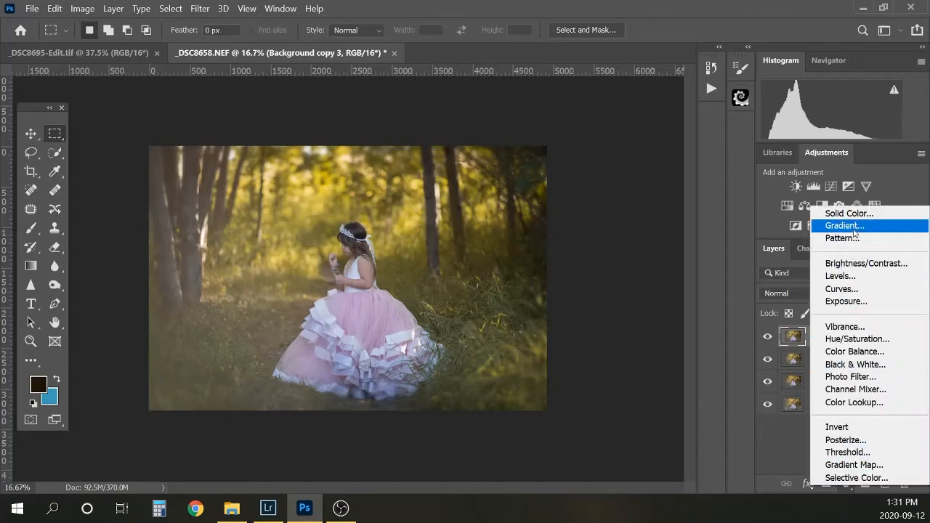
click(853, 225)
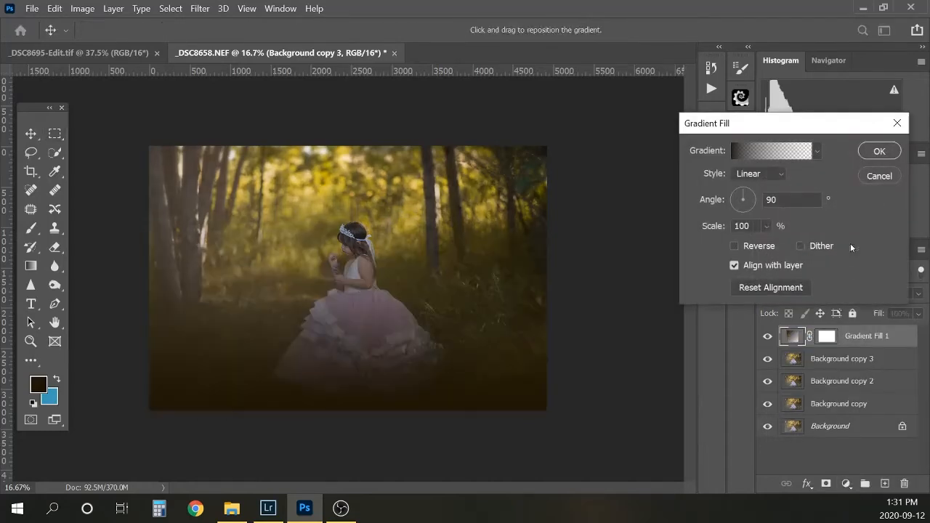
click(768, 174)
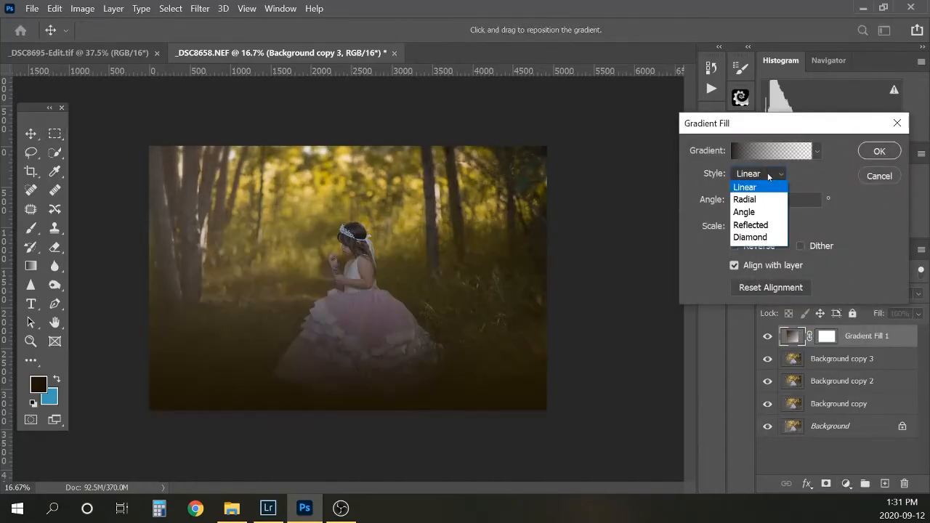
click(756, 212)
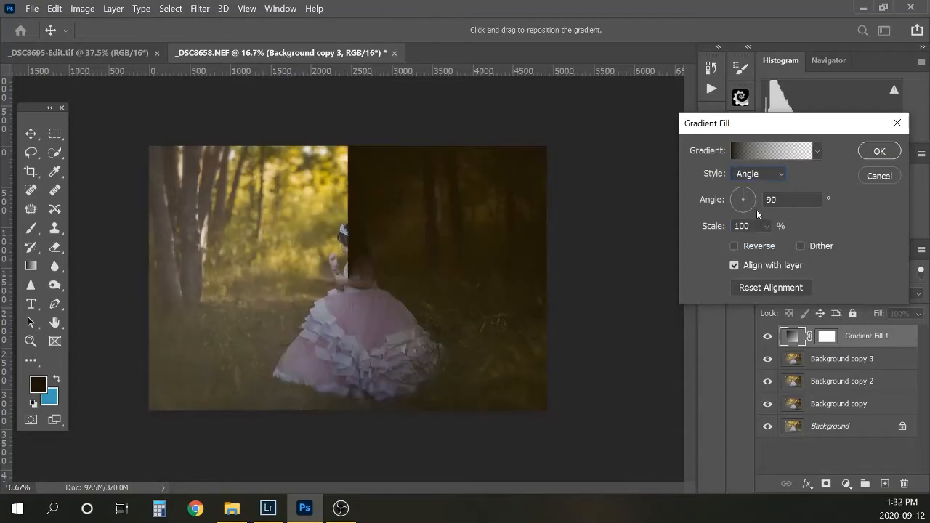
Change the fill's gradient to the Noise type with the HSB color model and reduce its maximum saturation to nearly zero
click(770, 152)
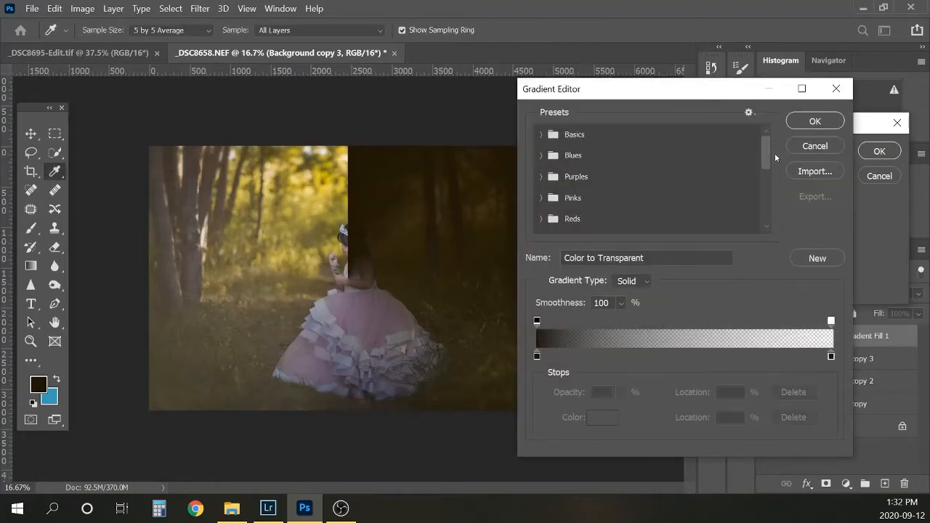
click(641, 282)
click(637, 306)
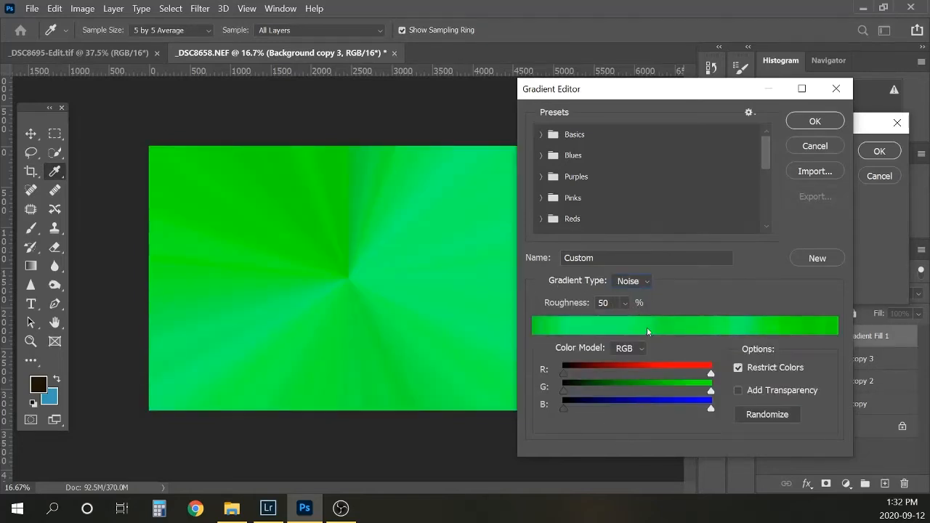
click(642, 351)
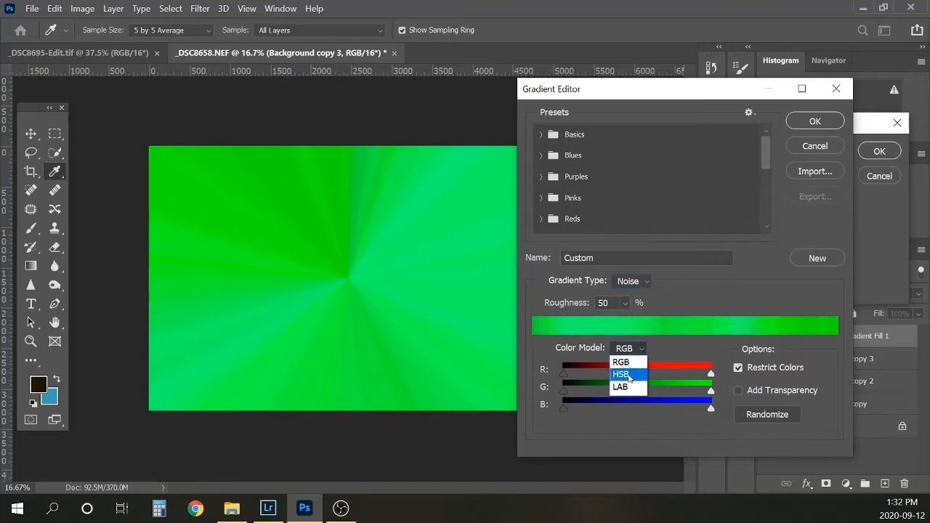
click(629, 377)
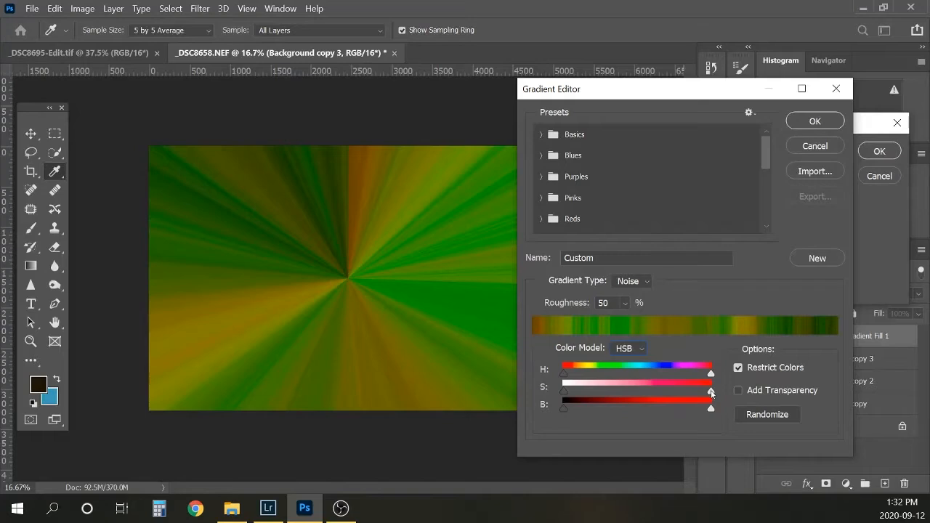
drag(710, 391, 568, 397)
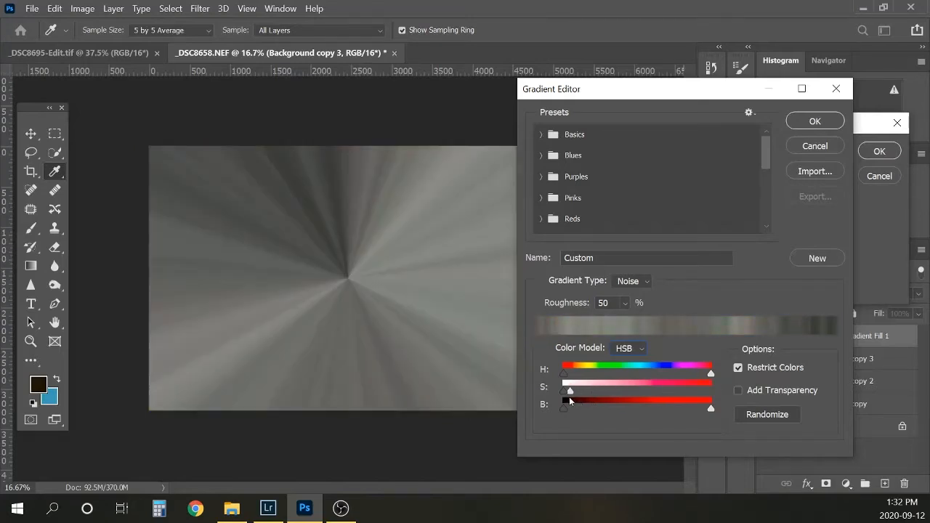
Randomize the noise gradient repeatedly until it forms distinct light and dark gray rays
click(767, 414)
click(769, 415)
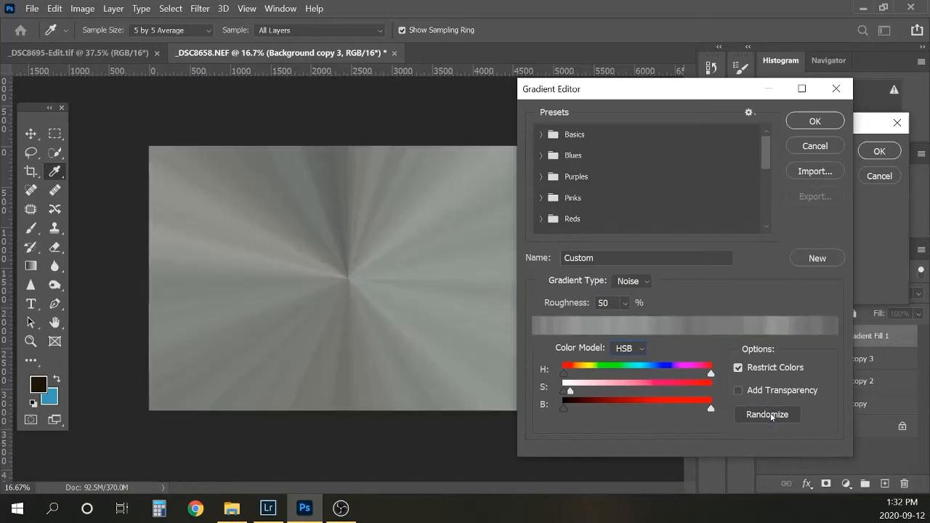
click(771, 415)
click(771, 415)
click(771, 414)
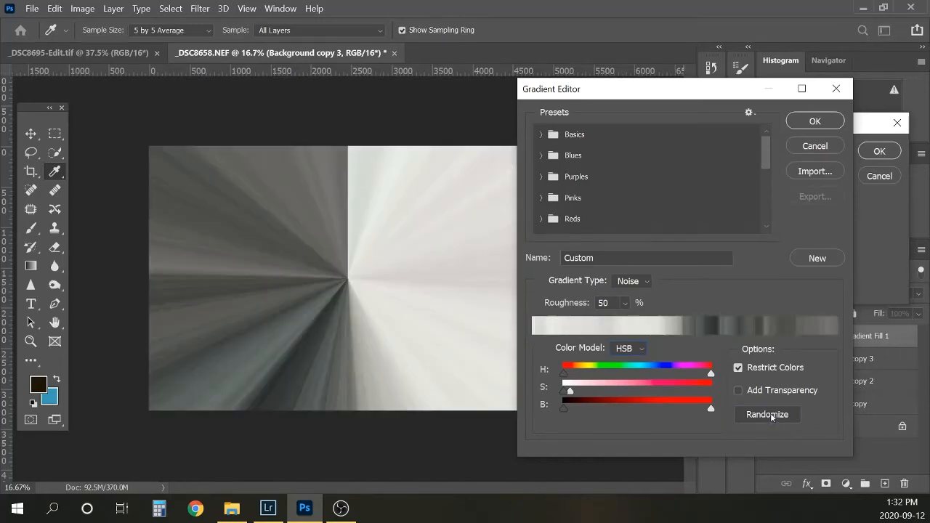
click(771, 414)
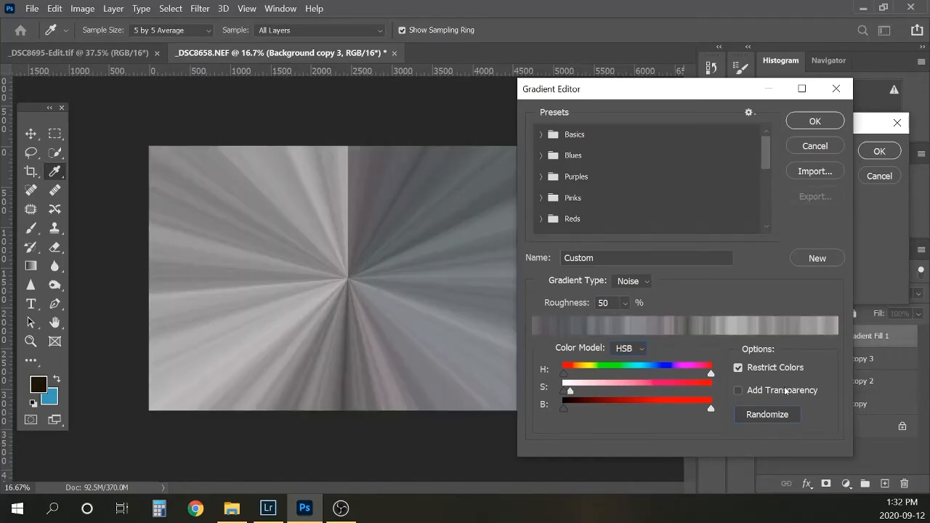
Accept the noise gradient and reposition its center at the image's upper-right corner
click(816, 122)
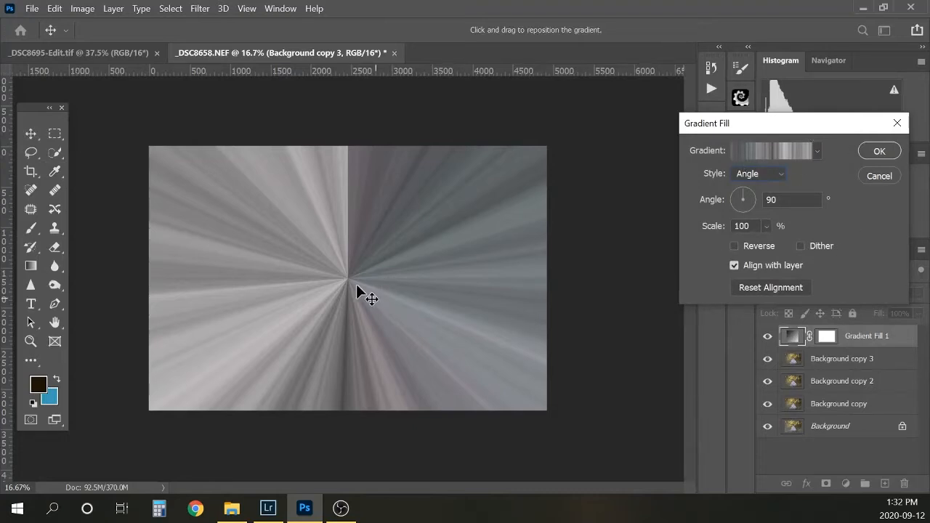
drag(356, 276, 546, 141)
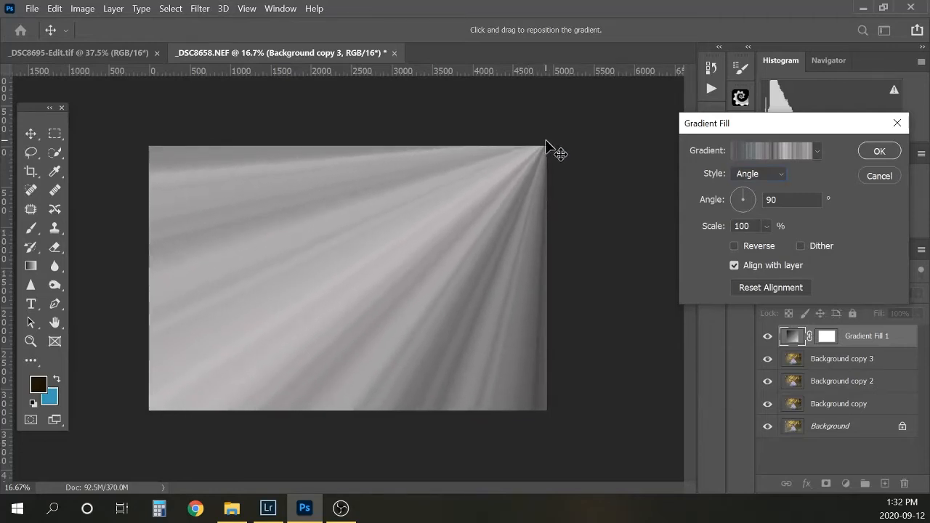
click(881, 151)
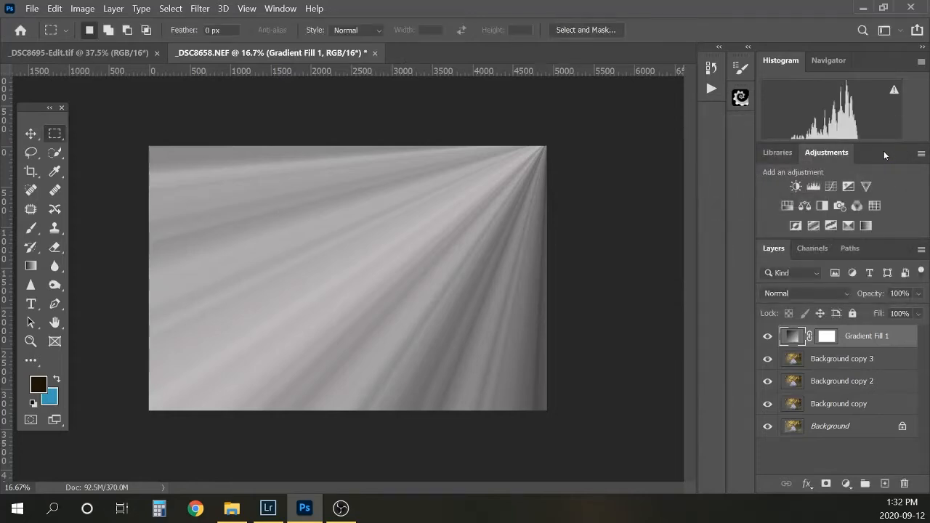
Set the Gradient Fill 1 layer's blend mode to Overlay and compare the image with and without it
click(816, 294)
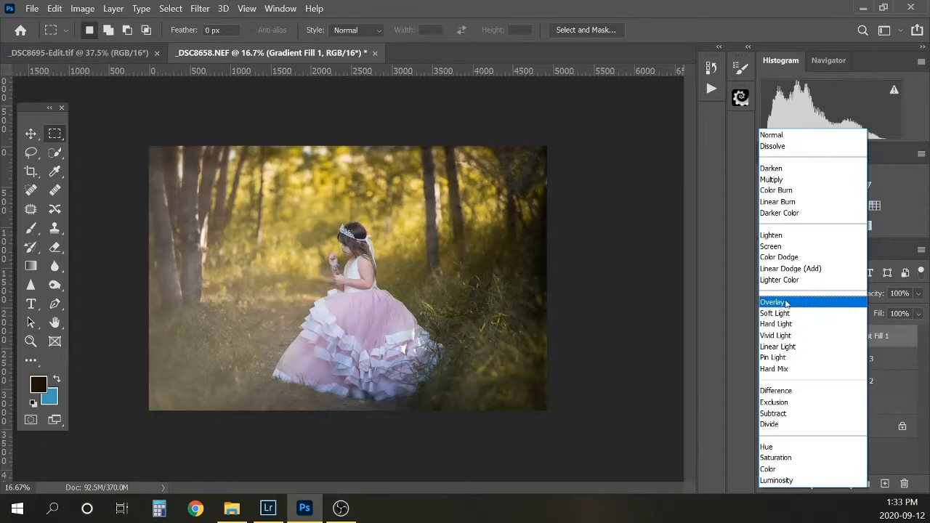
click(786, 303)
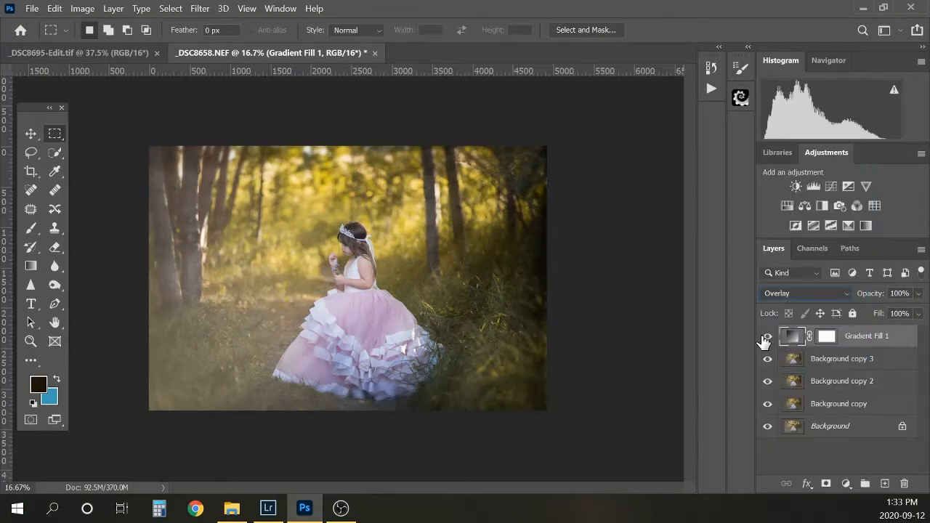
click(767, 336)
click(767, 338)
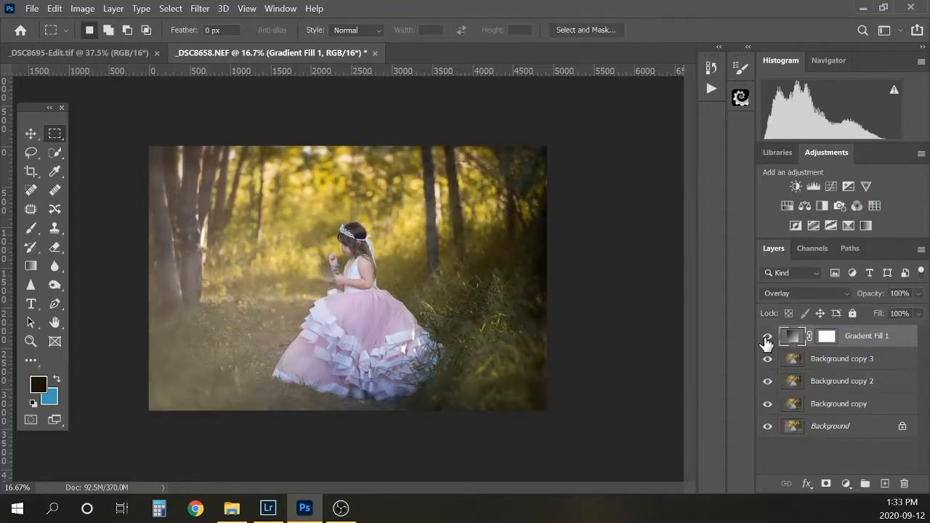
Lower the opacity of the Gradient Fill 1 layer to 65% and compare the image with and without the rays
click(918, 295)
click(888, 309)
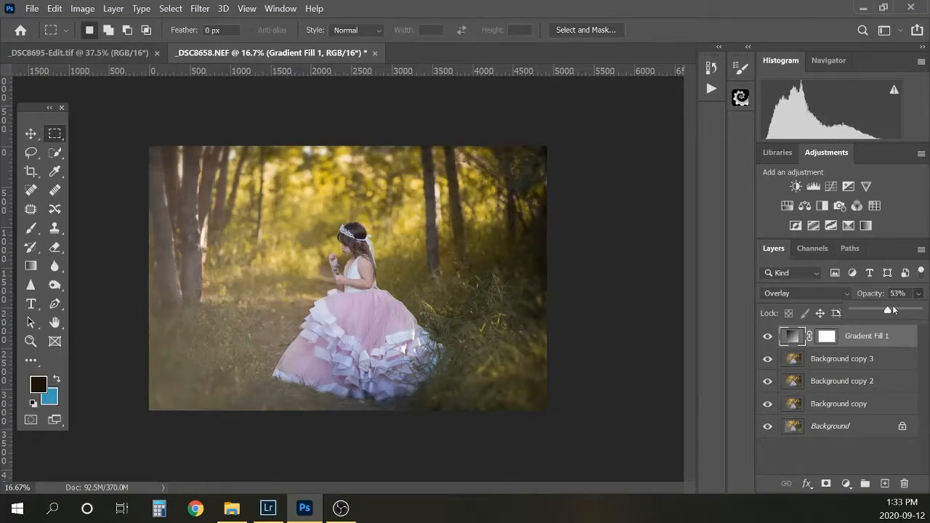
click(893, 310)
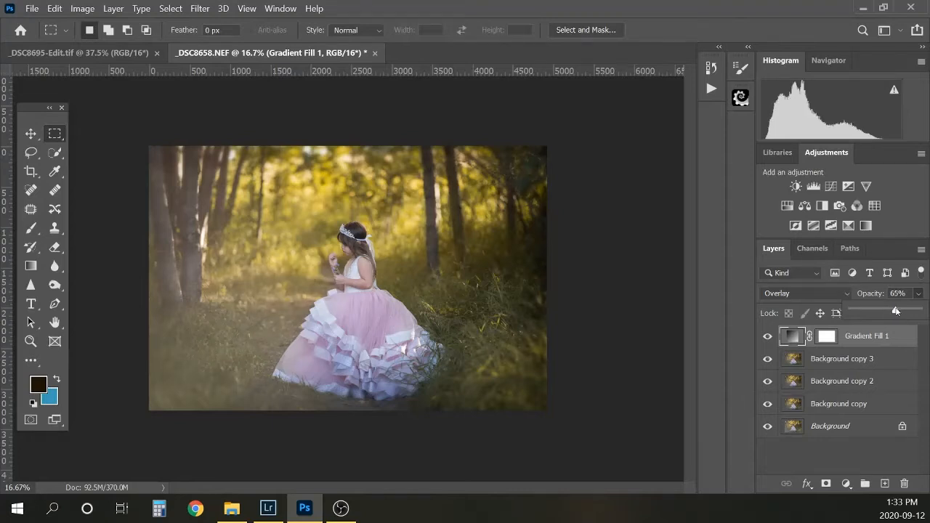
click(896, 309)
click(768, 338)
click(768, 337)
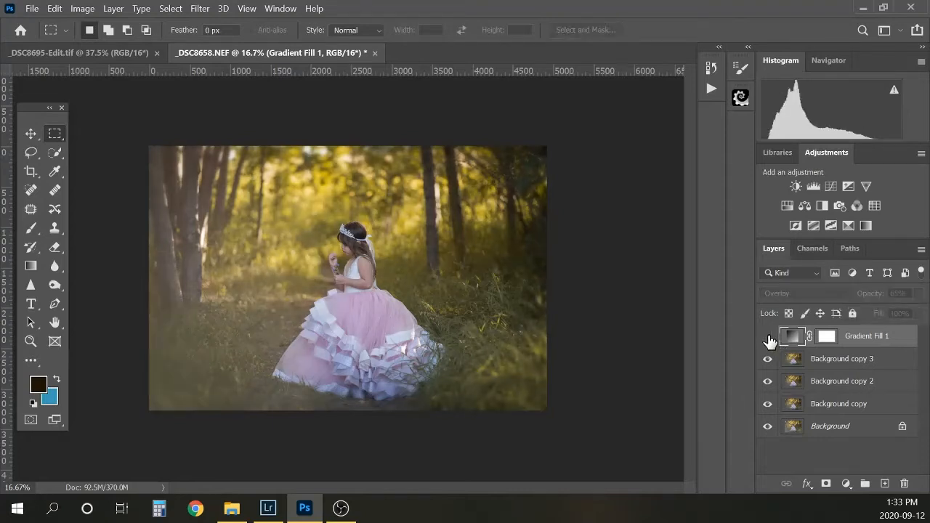
click(768, 337)
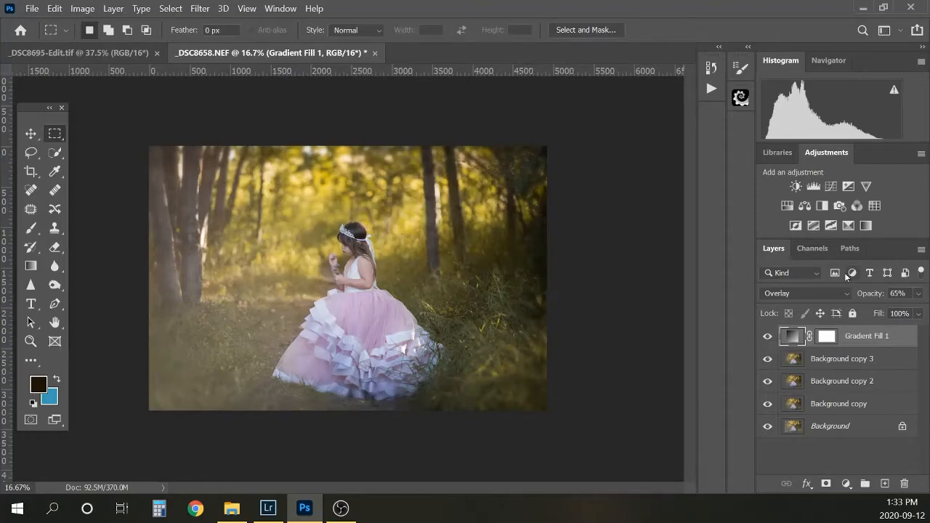
click(767, 339)
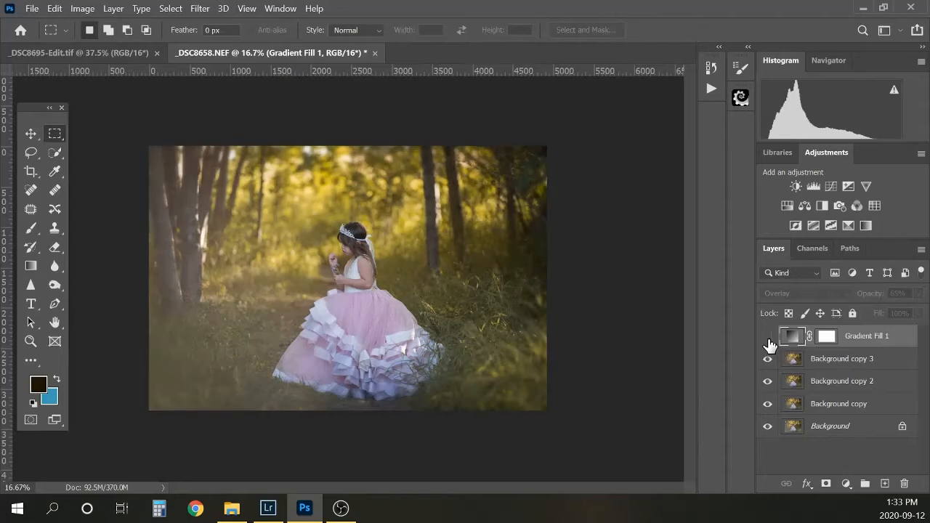
click(768, 340)
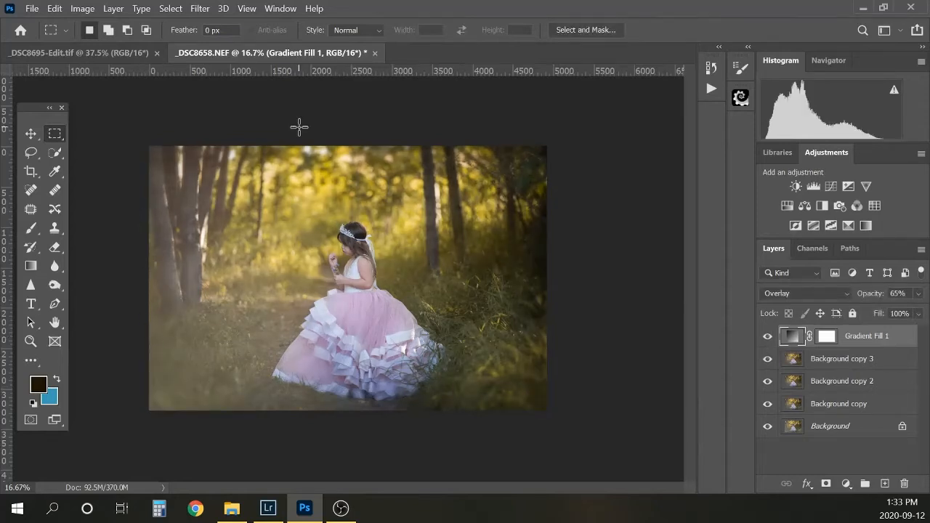
Target the Gradient Fill 1 layer mask and set up a soft round black brush of 1500 pixels at 40% opacity
click(828, 337)
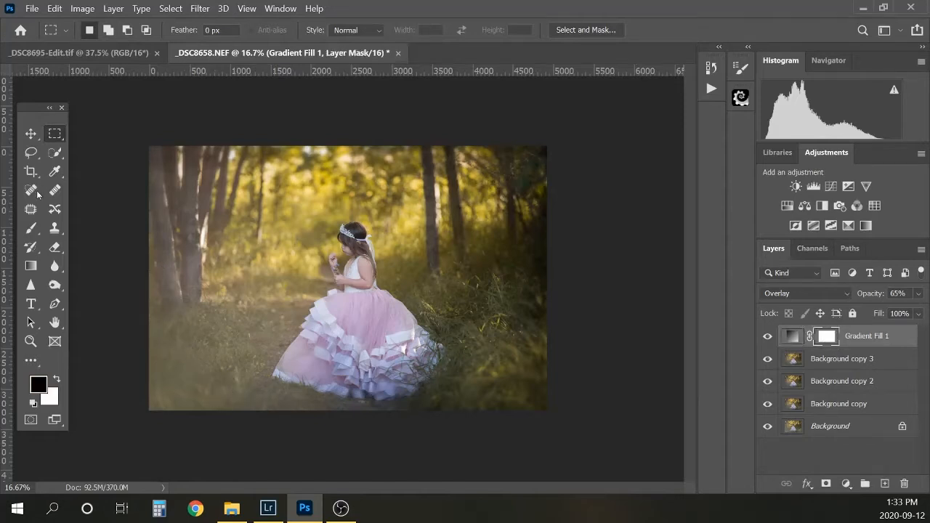
key(b)
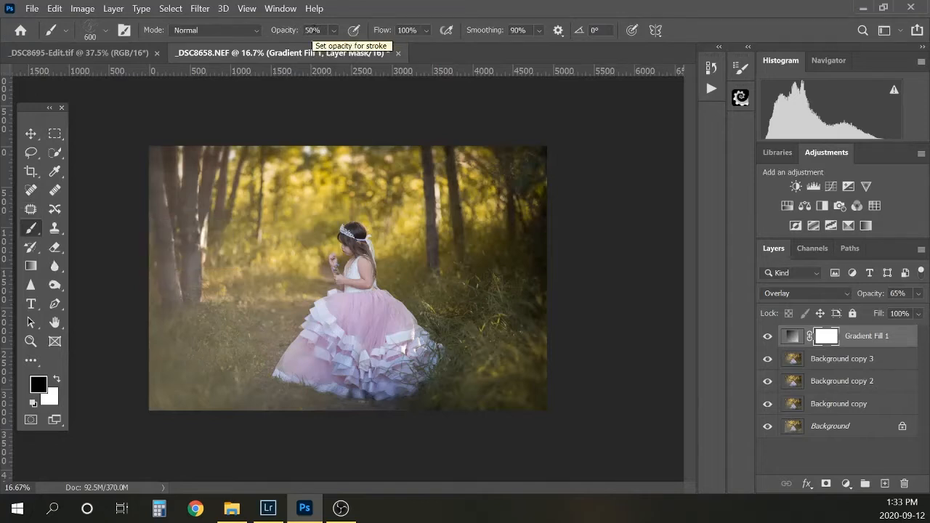
click(105, 34)
click(76, 147)
click(103, 36)
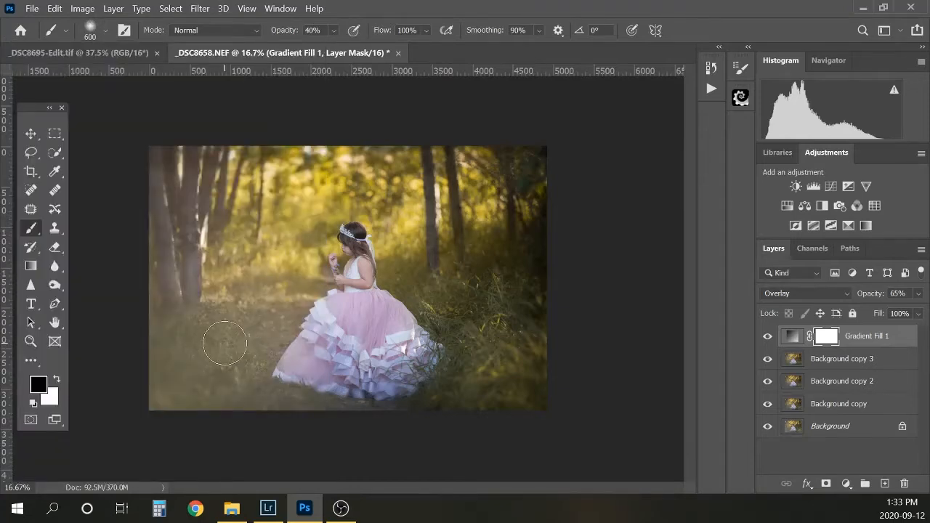
key(bracketright)
key(bracketright)
key(bracketright)
key(bracketright)
key(bracketright)
key(bracketright)
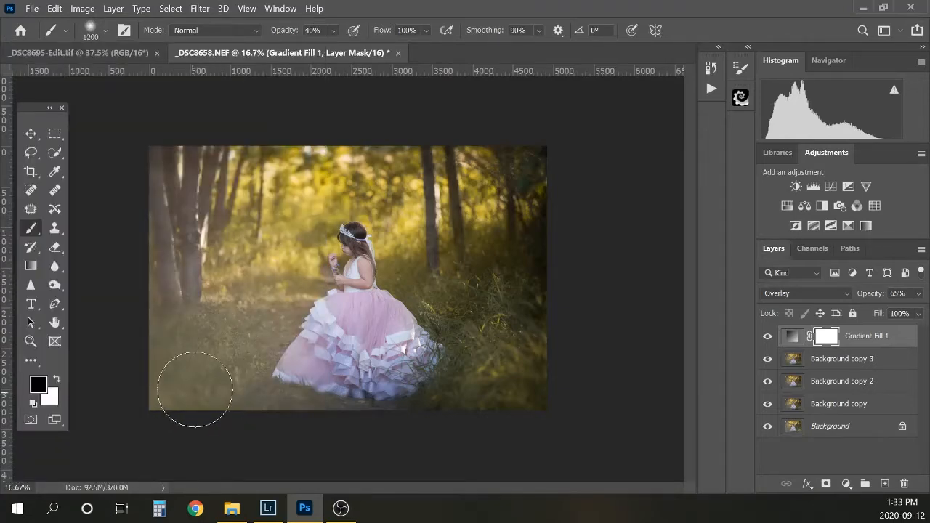
key(bracketright)
key(bracketright)
key(bracketright)
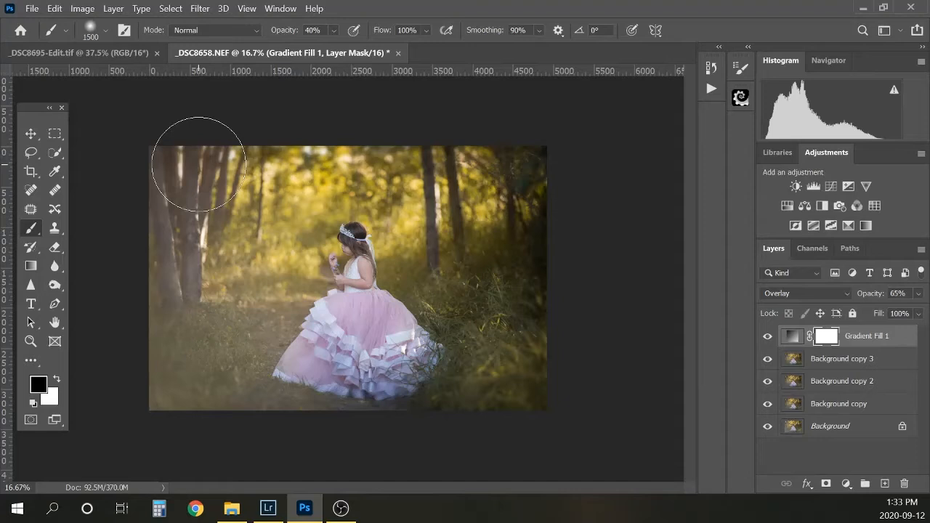
Paint black on the mask over the trees and grass along the image's left side, and compare the layer on and off
drag(198, 165, 276, 452)
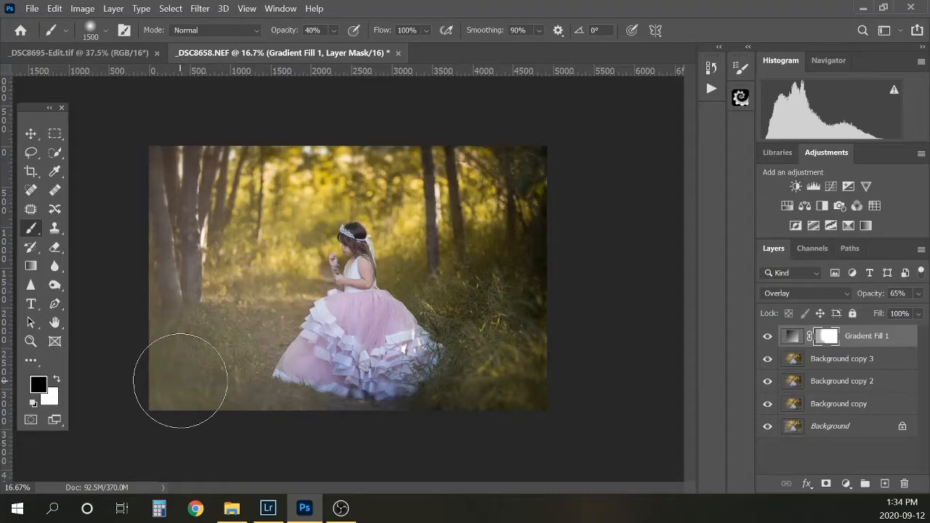
drag(179, 365, 192, 397)
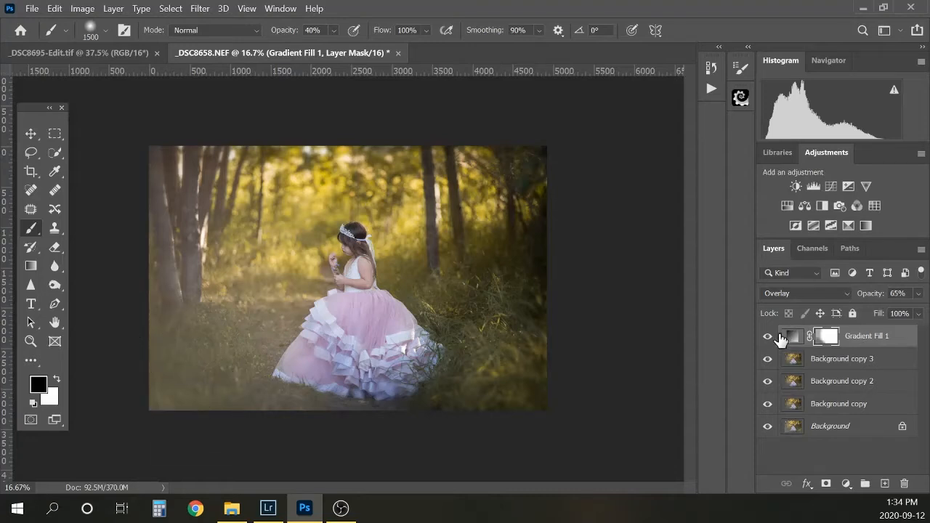
click(769, 339)
click(770, 340)
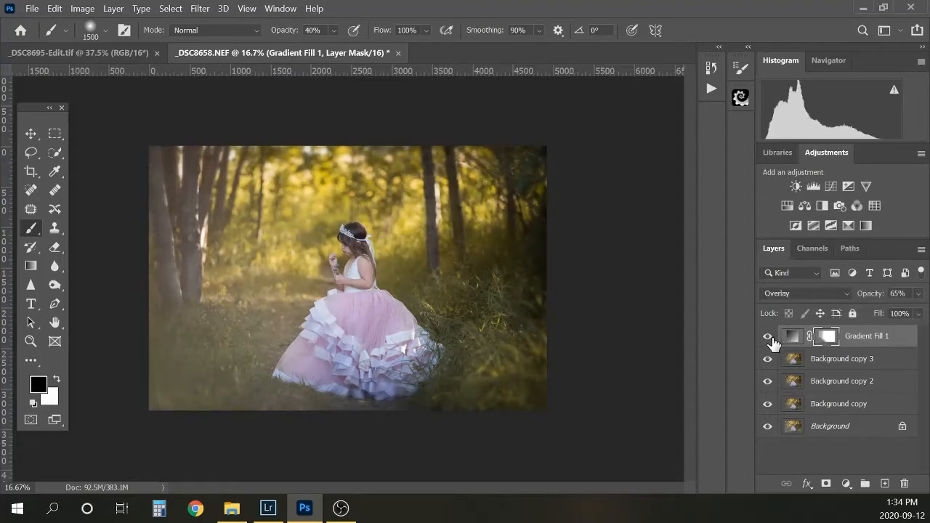
click(772, 342)
click(771, 340)
Raise the brush opacity to 54%, mask the rays further near the left tree trunks, and compare the effect
click(333, 32)
click(173, 274)
click(767, 337)
click(768, 338)
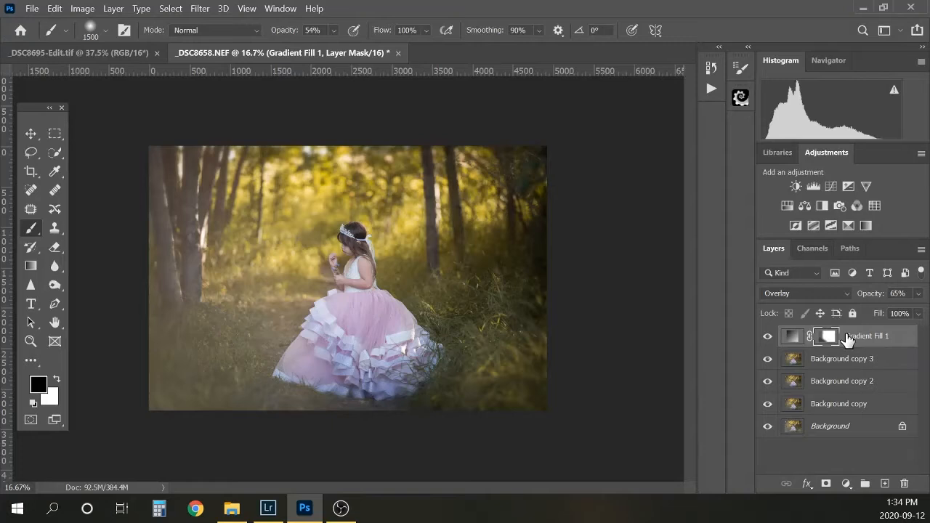
Add a second Gradient fill layer above Gradient Fill 1 with the style set to Radial
click(846, 484)
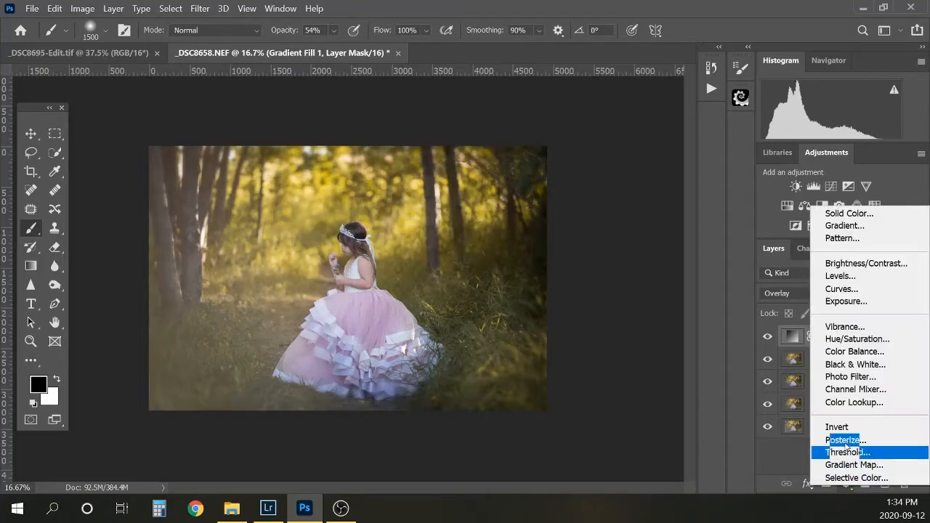
click(854, 226)
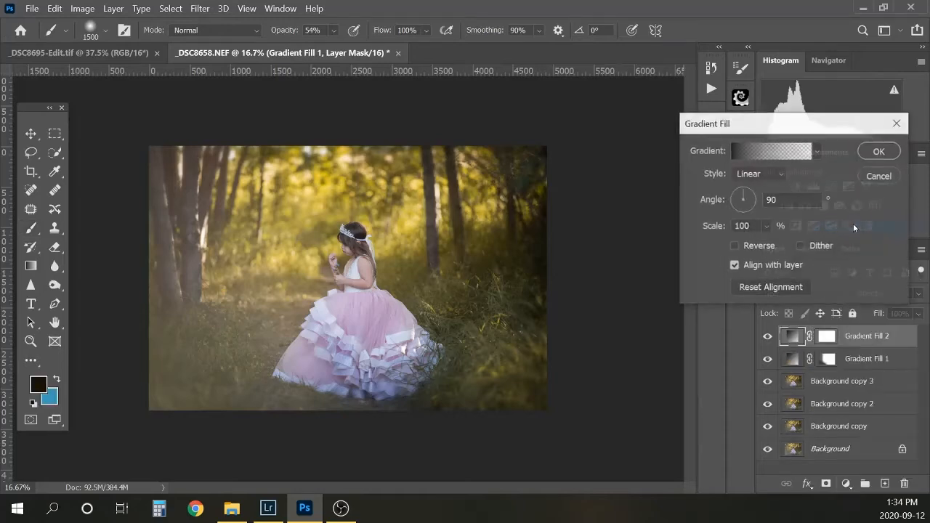
click(766, 176)
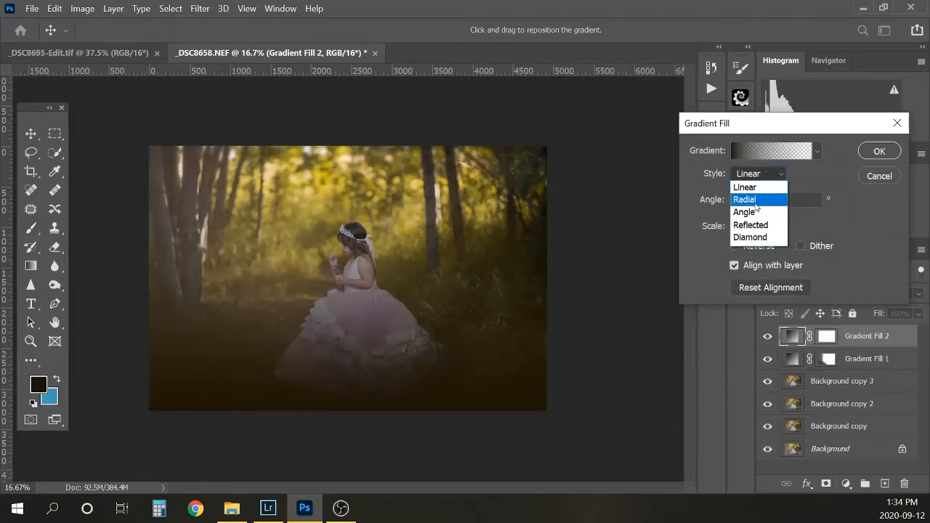
click(748, 199)
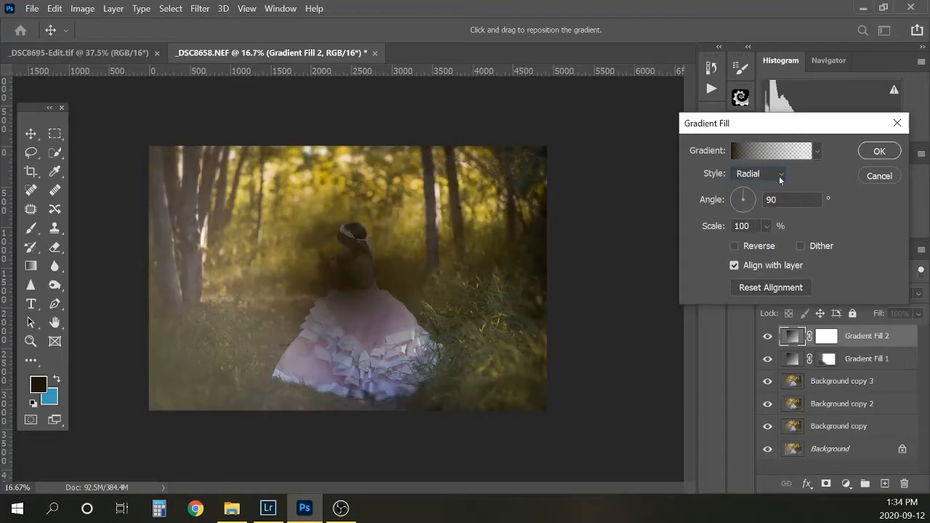
Open the radial gradient for editing and set its starting colour stop to pale yellow #e9e2a7
click(783, 150)
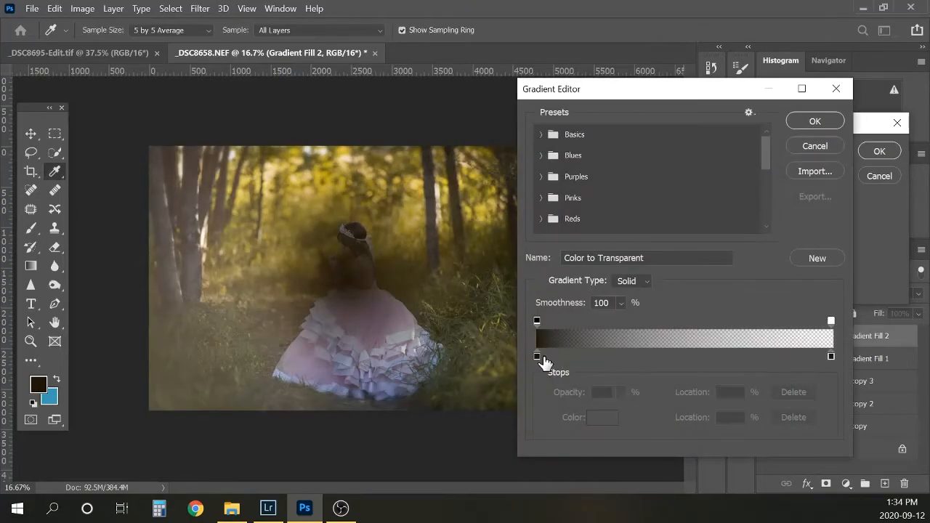
double_click(544, 355)
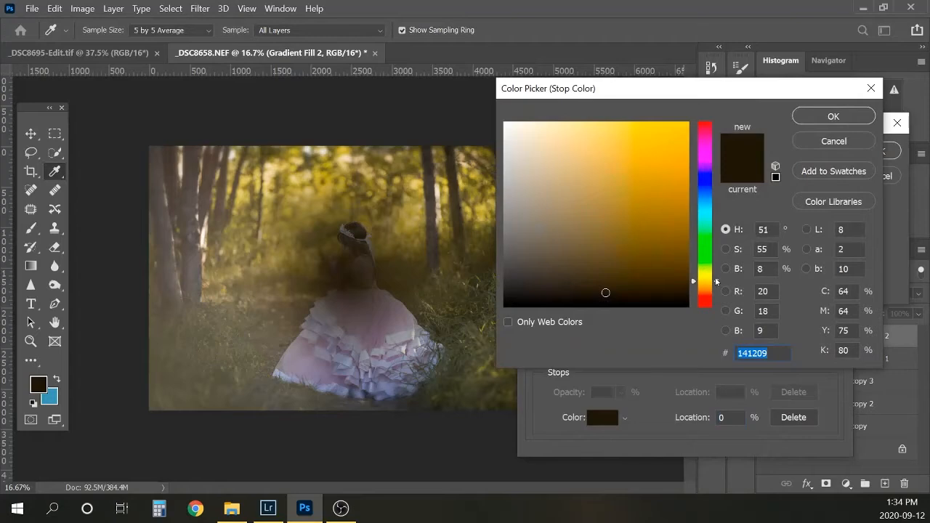
drag(717, 283, 717, 282)
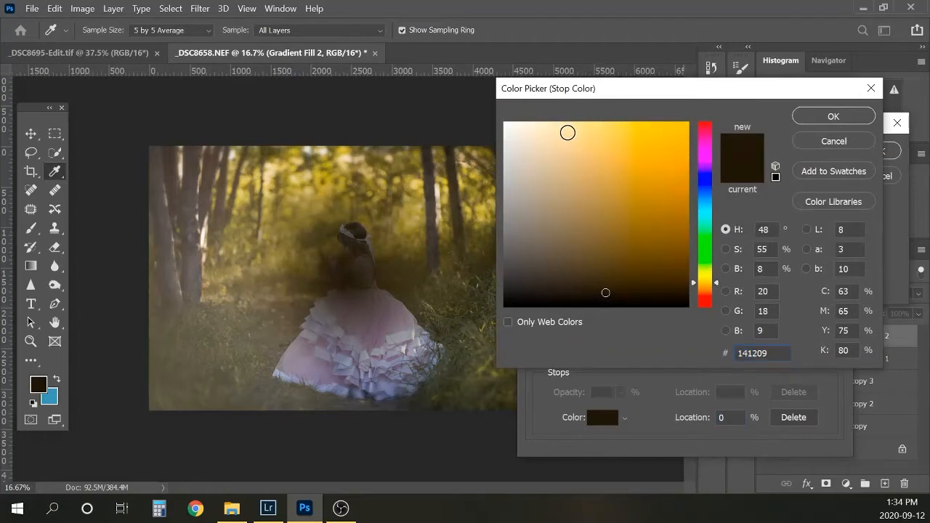
click(565, 149)
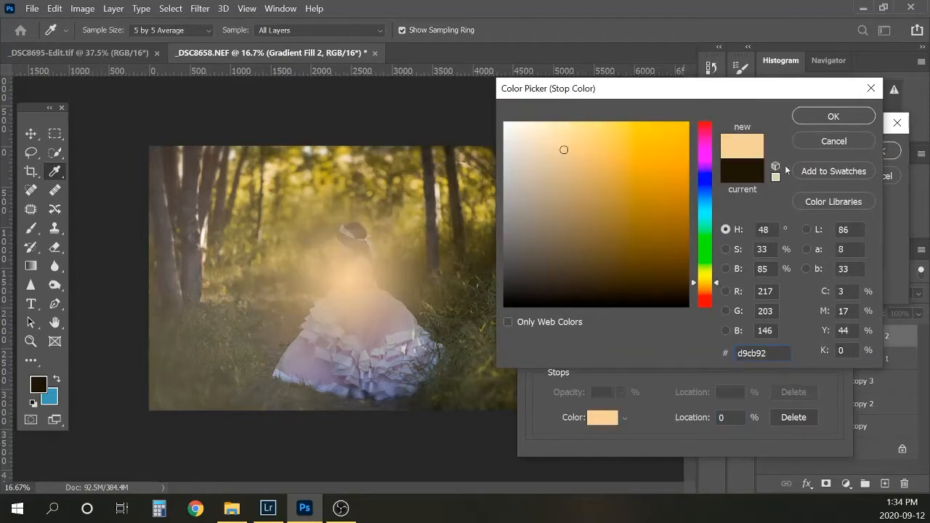
click(560, 139)
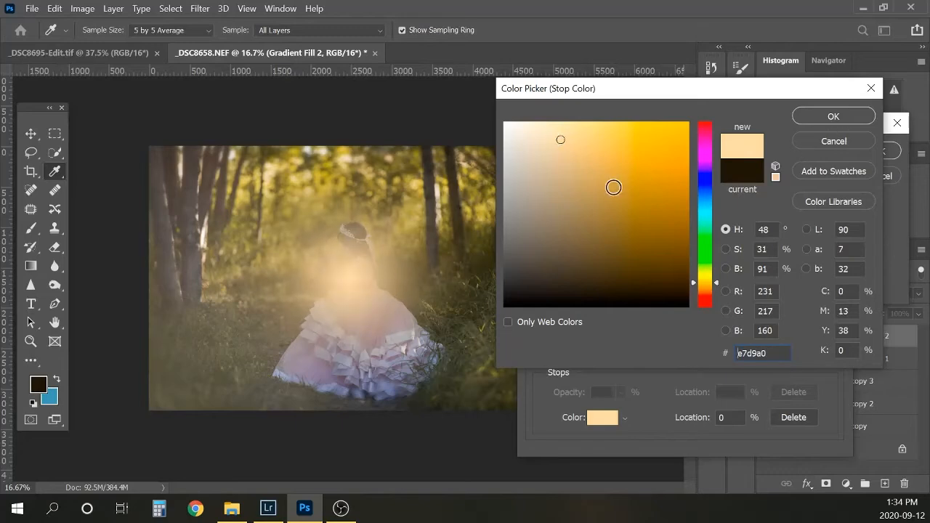
click(564, 180)
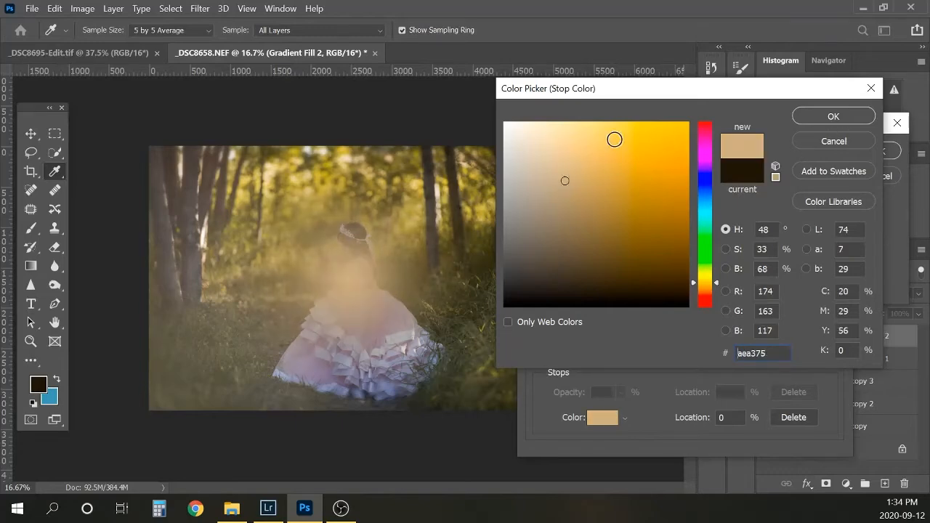
click(717, 288)
drag(717, 287, 717, 282)
click(556, 138)
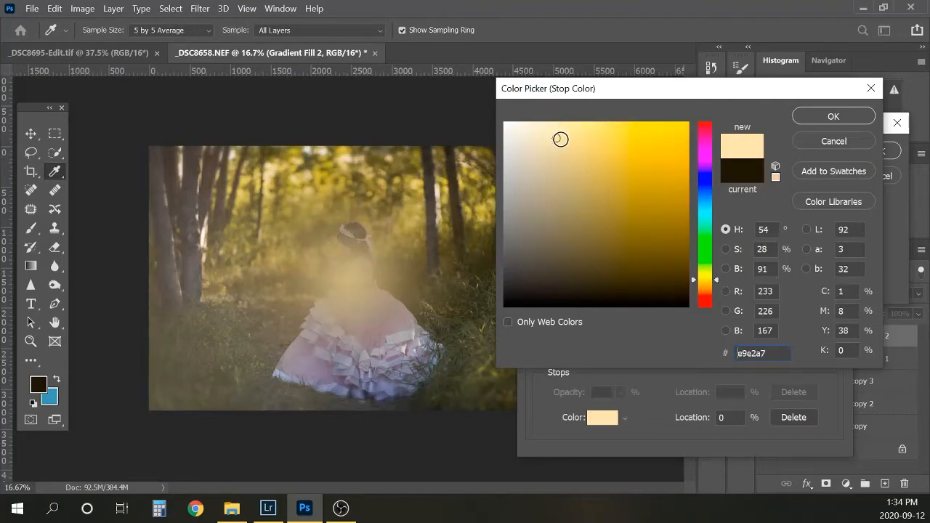
click(834, 117)
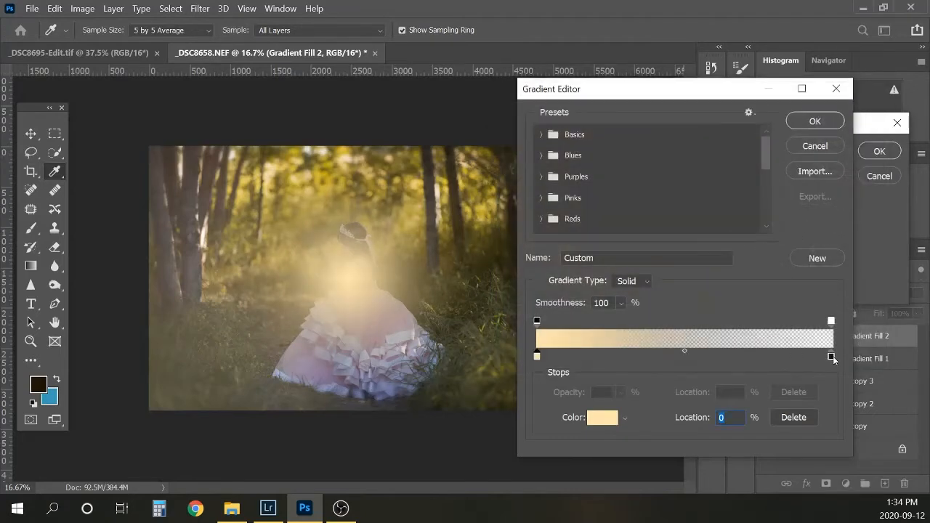
Set the gradient's end stop to a similar pale warm yellow and move the radial glow to the image's upper edge, slightly right of centre
double_click(832, 356)
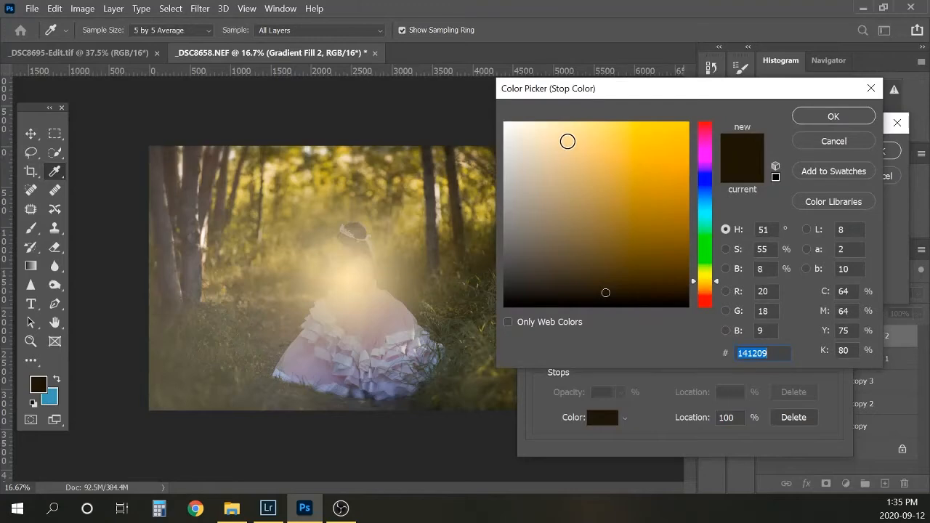
click(568, 142)
click(830, 117)
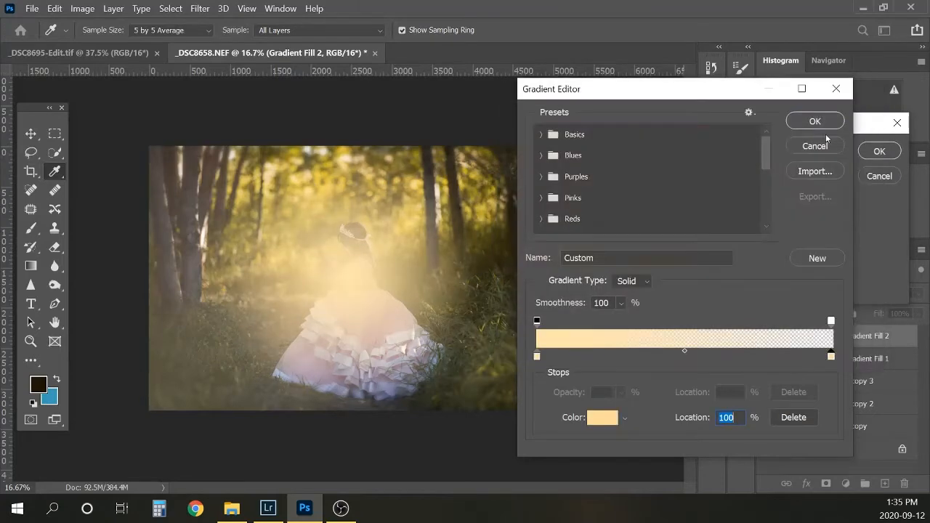
click(815, 121)
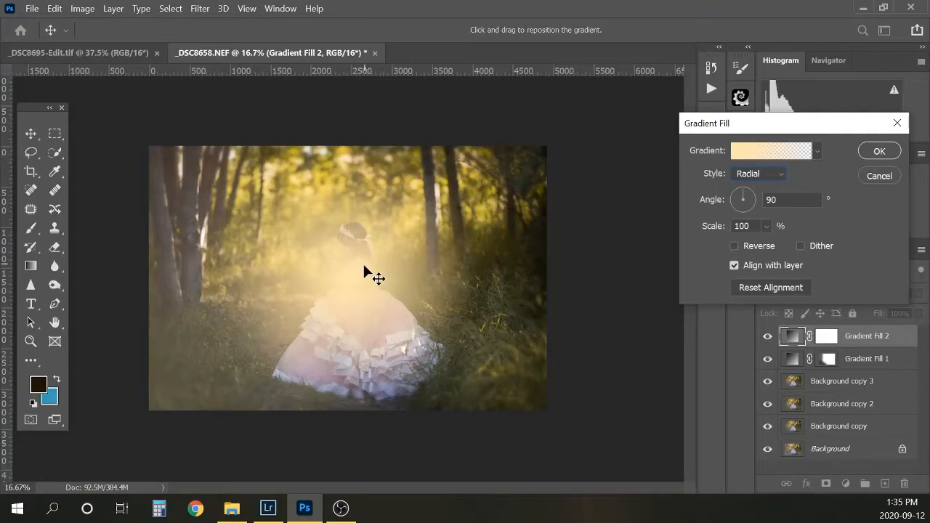
drag(364, 266, 418, 130)
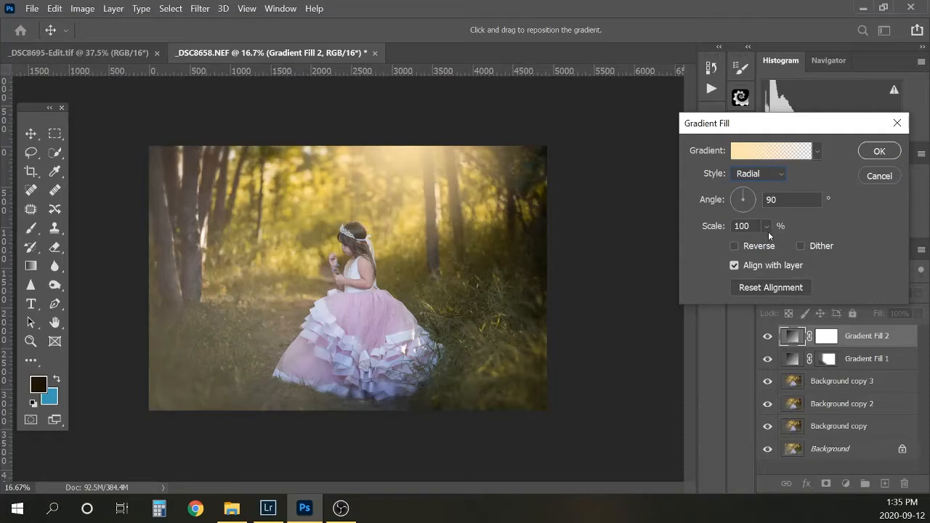
click(888, 152)
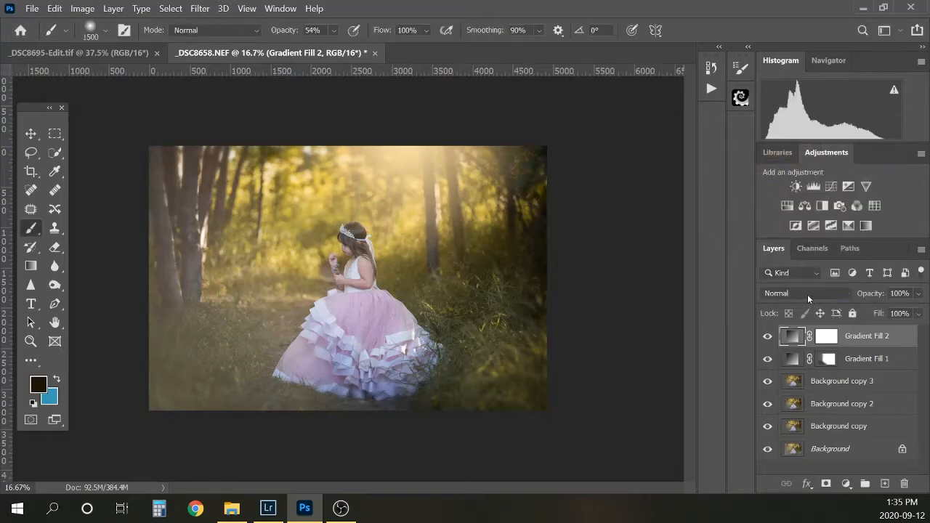
Set Gradient Fill 2 to Screen blending at 66% opacity and compare the glow on and off
click(807, 294)
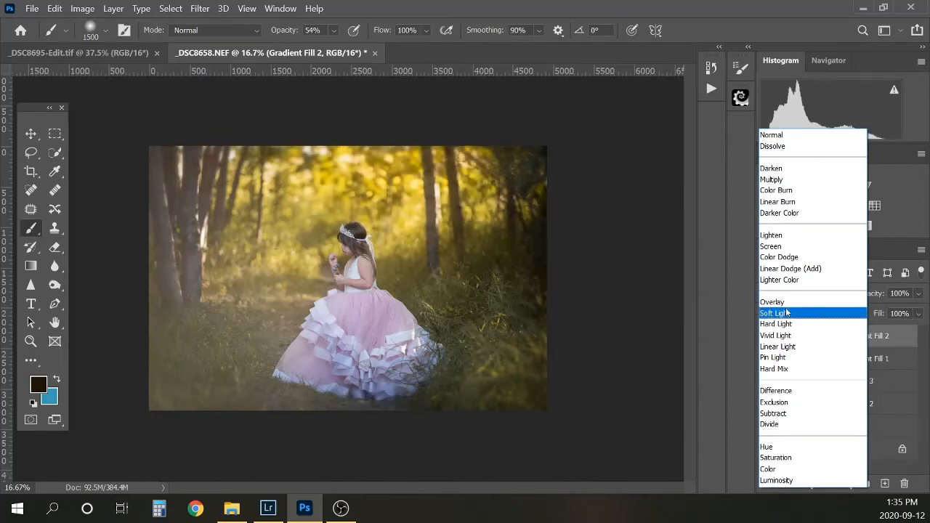
click(786, 247)
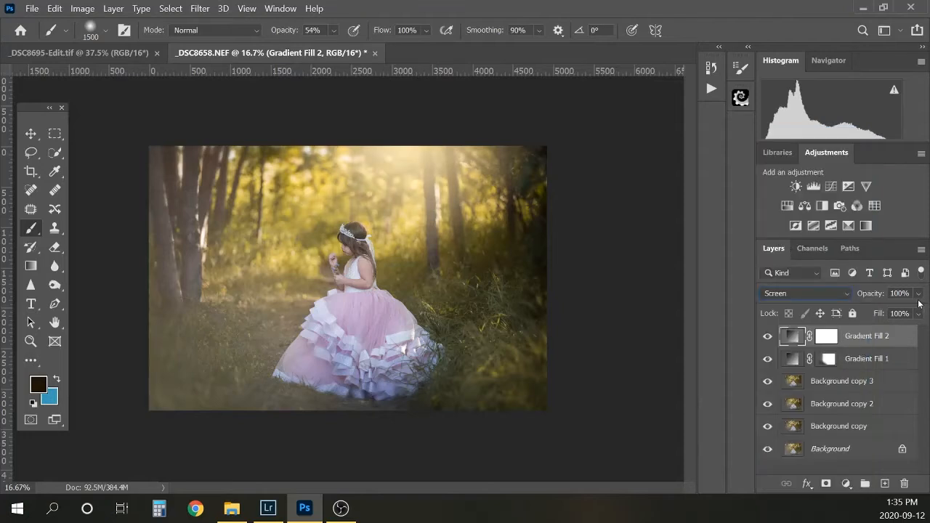
drag(918, 293, 890, 311)
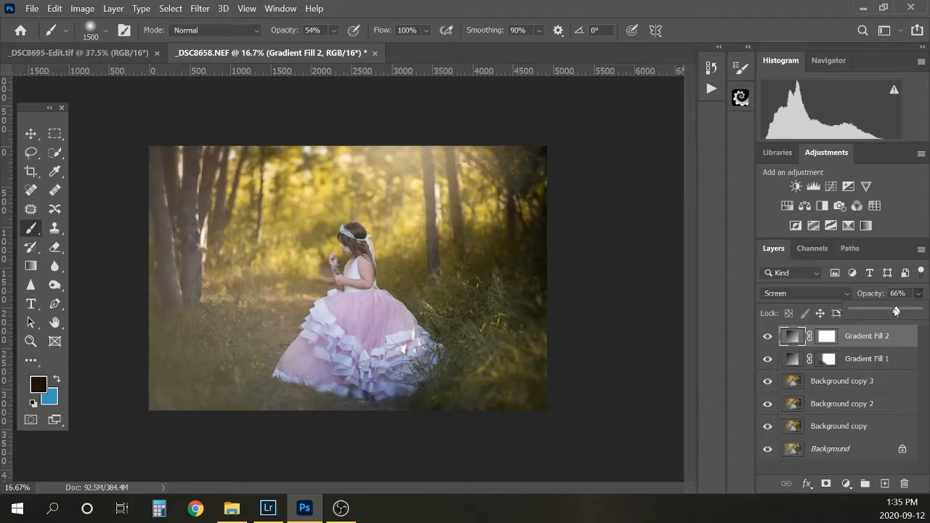
click(768, 339)
click(768, 338)
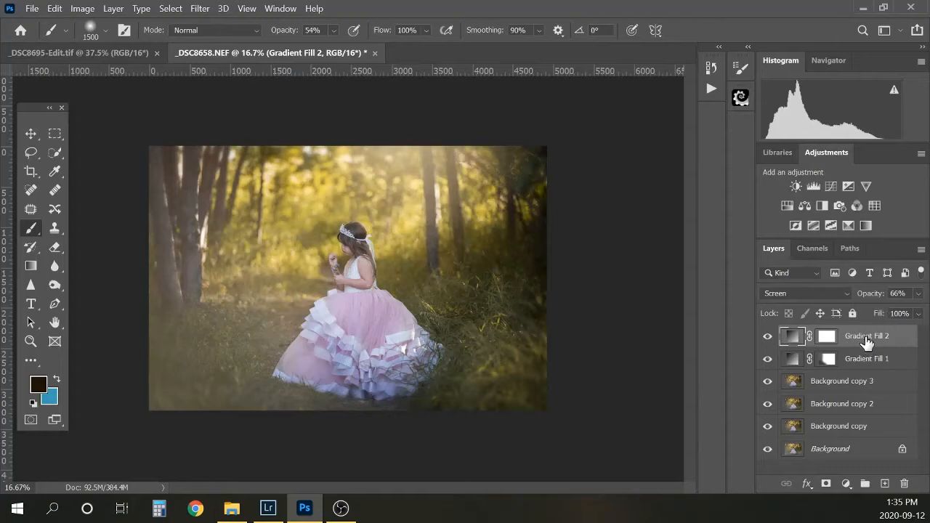
Group the Gradient Fill 1 and Gradient Fill 2 layers and name the group light
shift+click(871, 367)
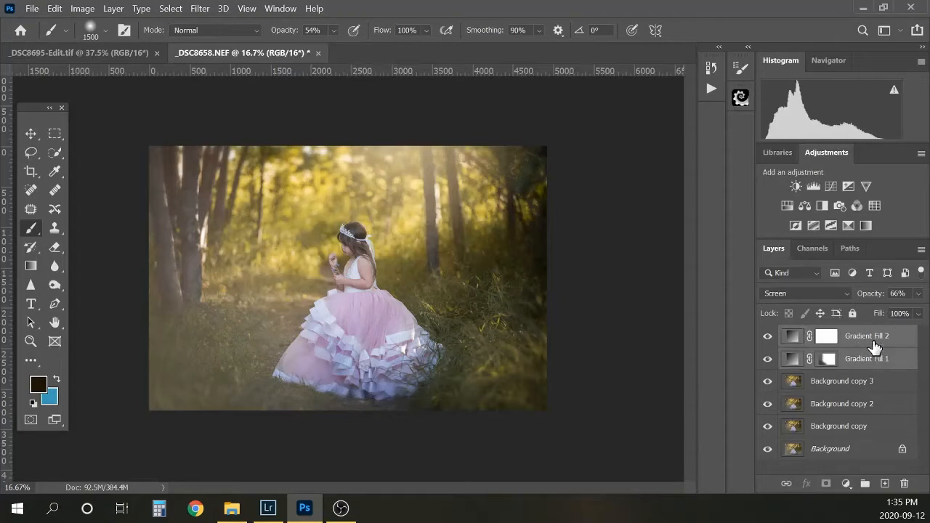
key(ctrl+g)
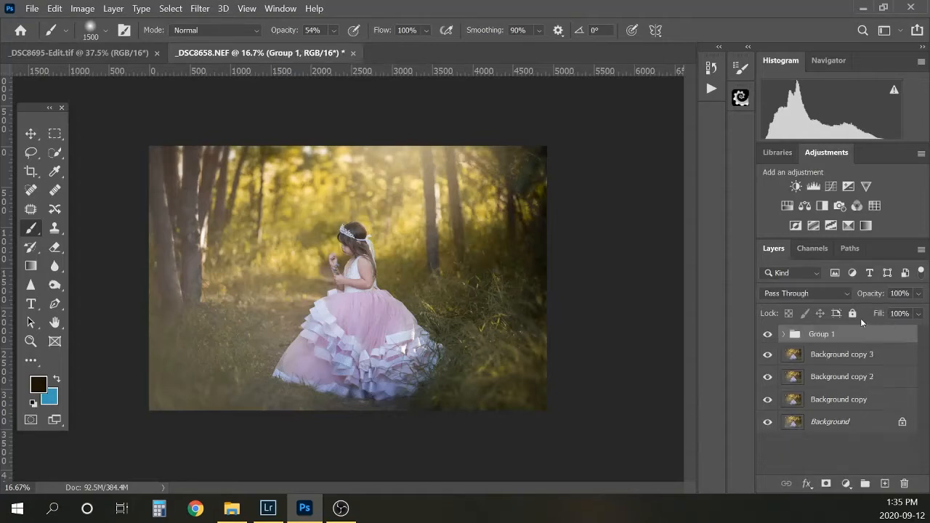
double_click(821, 335)
key(BackSpace)
key(Return)
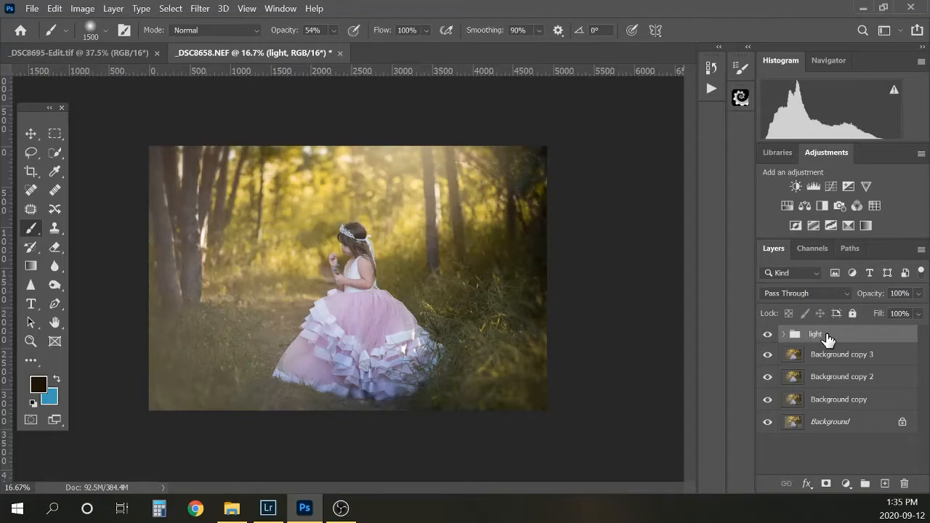
Compare the light group on and off, hide Background copy 3 and Background copy 2, and rename Background copy as camera raw
click(766, 337)
click(767, 337)
drag(768, 355, 770, 399)
click(768, 399)
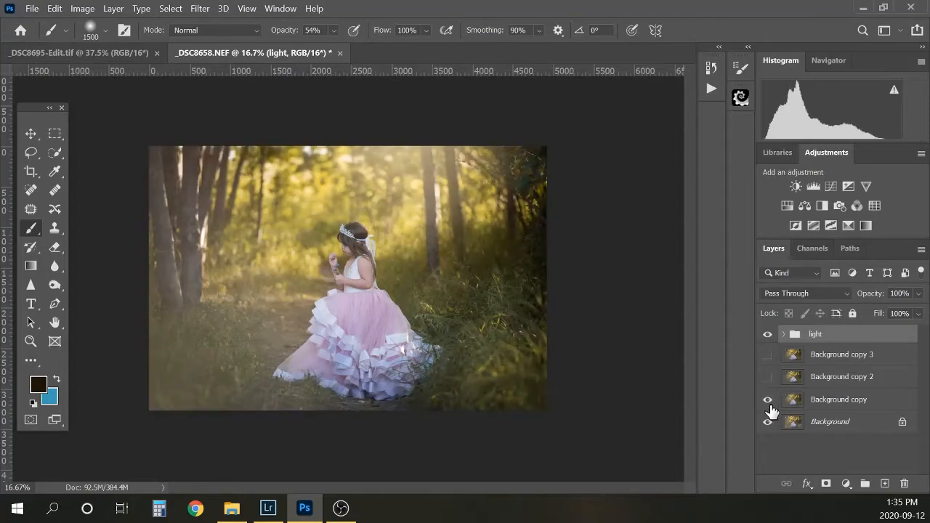
double_click(830, 398)
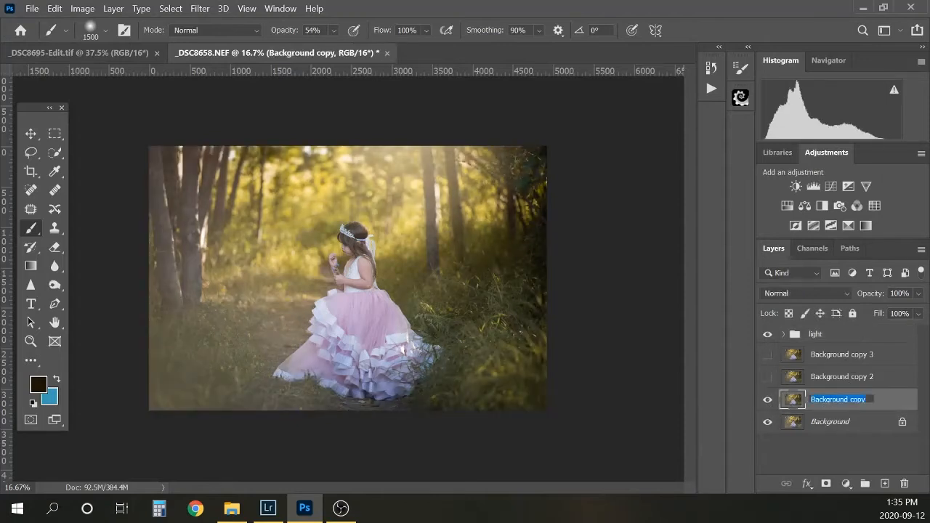
text(camera raw)
key(Return)
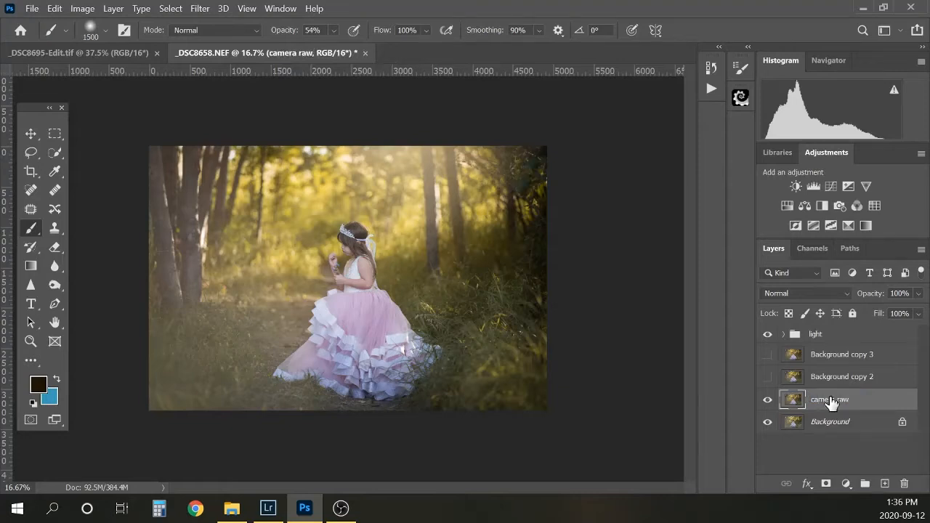
Show Background copy 2 again and rename it as liquify
click(767, 376)
double_click(843, 378)
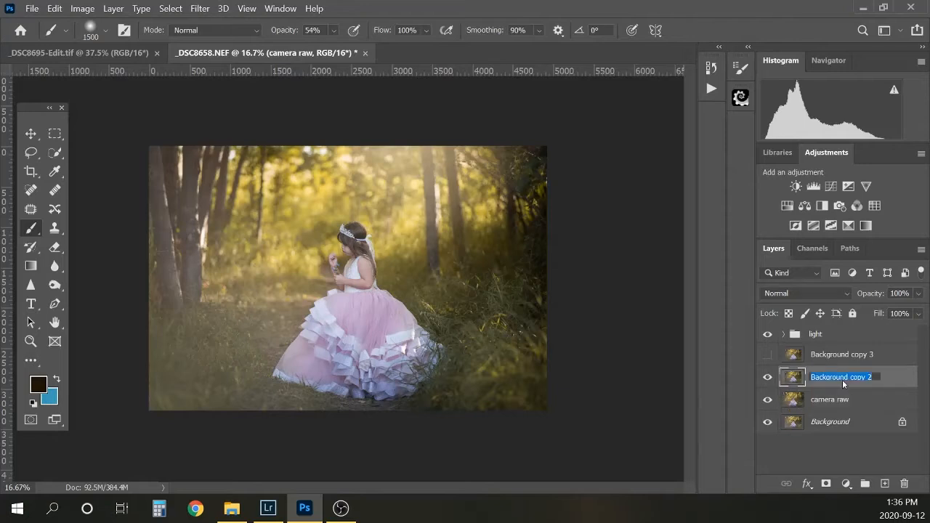
key(BackSpace)
text(li)
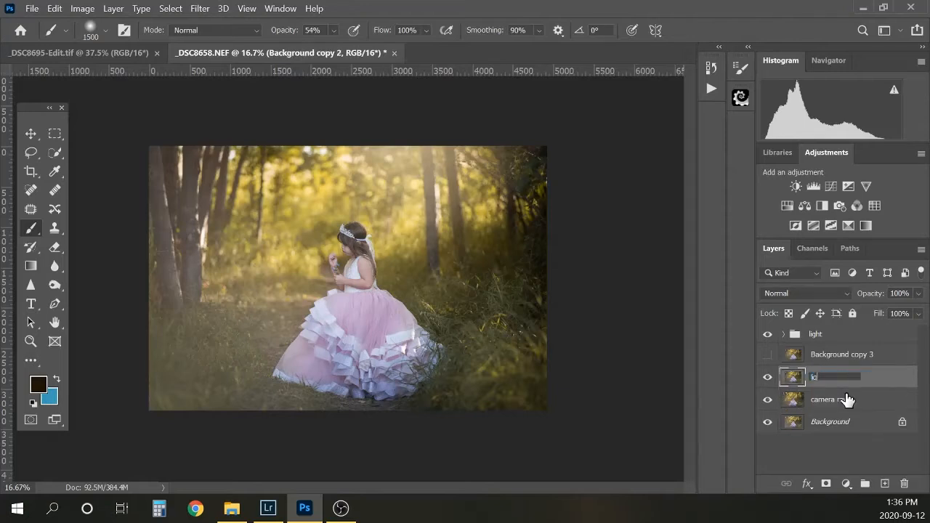
text(quify)
key(Return)
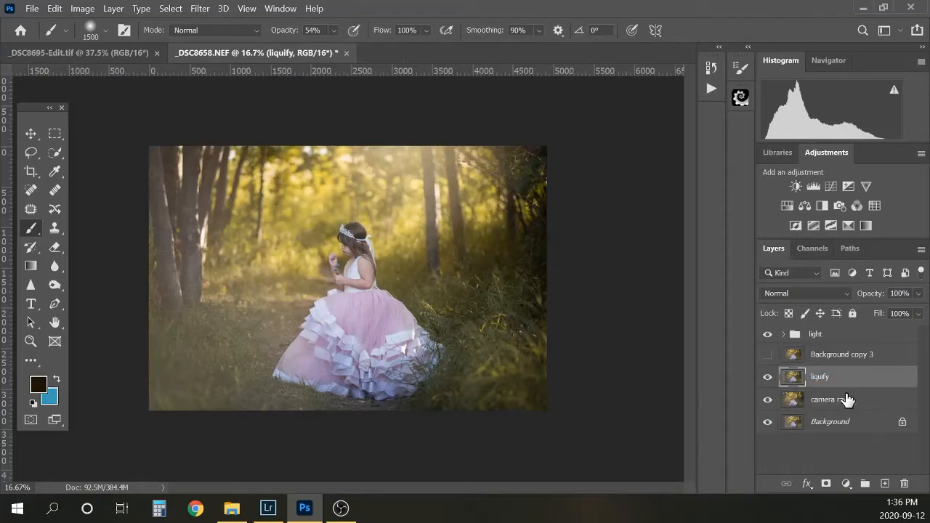
Compare Background copy 3 on and off with the light group hidden, rename it as soften edge, and show the light group again
click(767, 355)
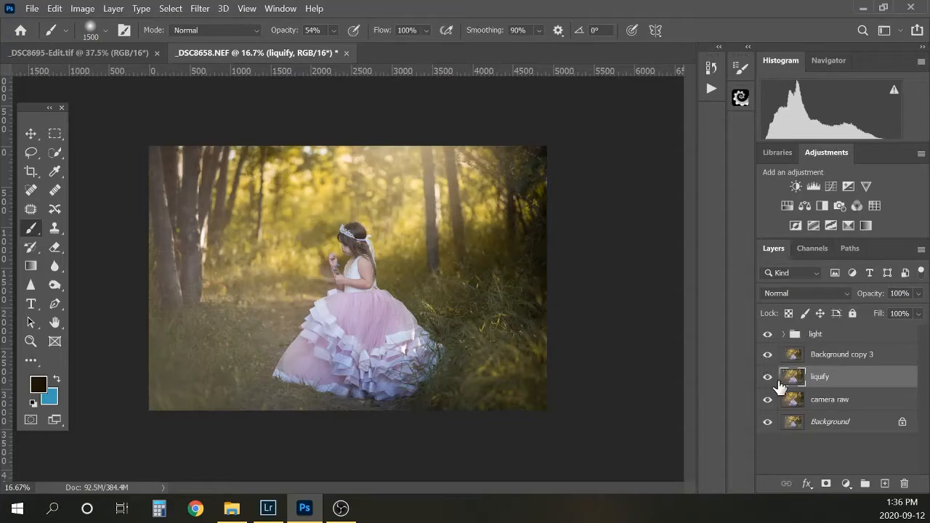
click(767, 334)
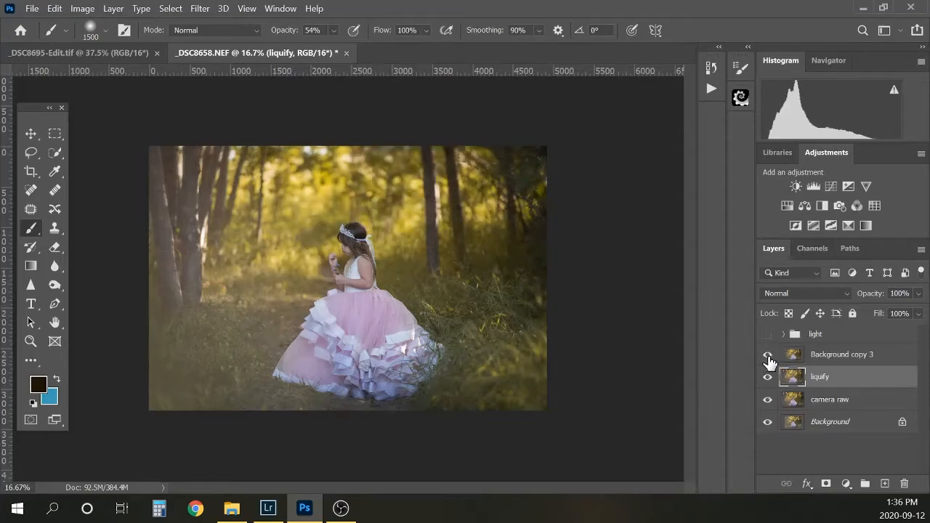
click(768, 356)
click(768, 356)
click(767, 356)
click(767, 356)
click(767, 356)
click(768, 356)
double_click(825, 356)
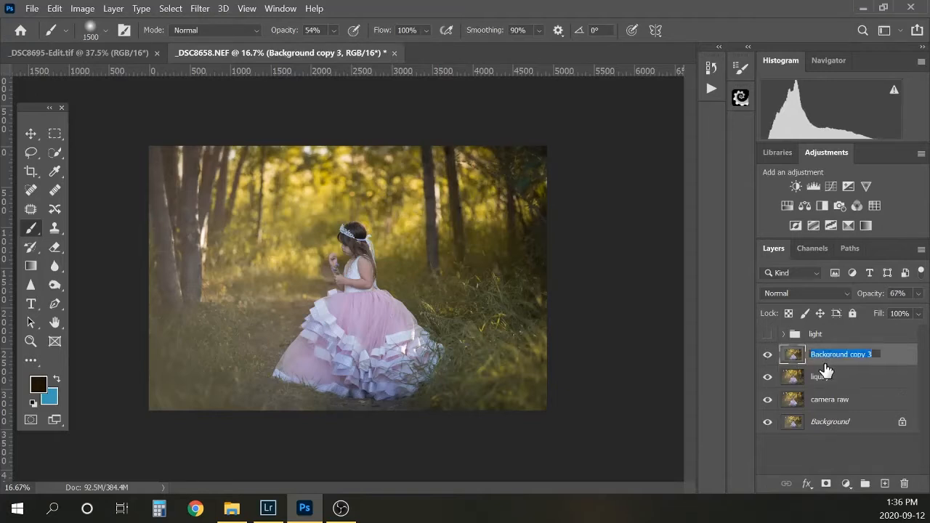
text(soften edge)
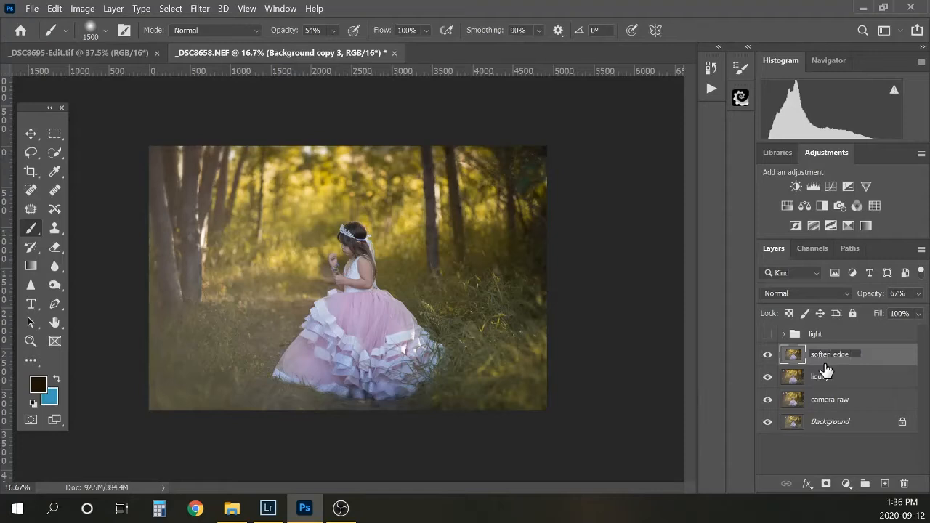
key(Return)
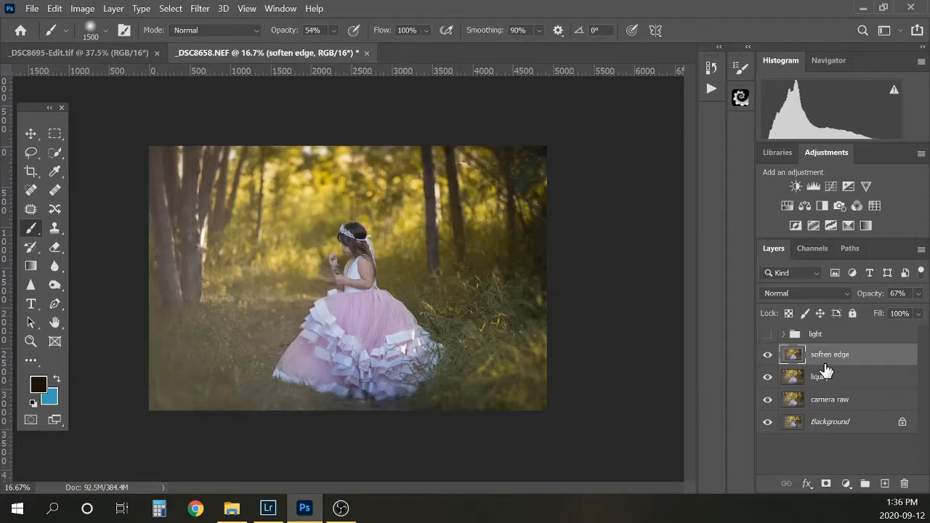
click(767, 335)
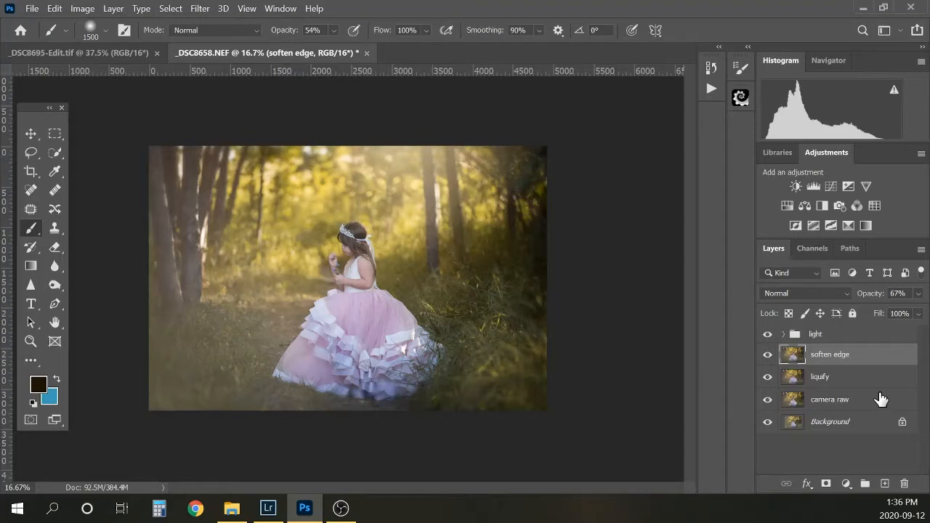
Flatten all layers into the Background layer and display the edit history
click(839, 427)
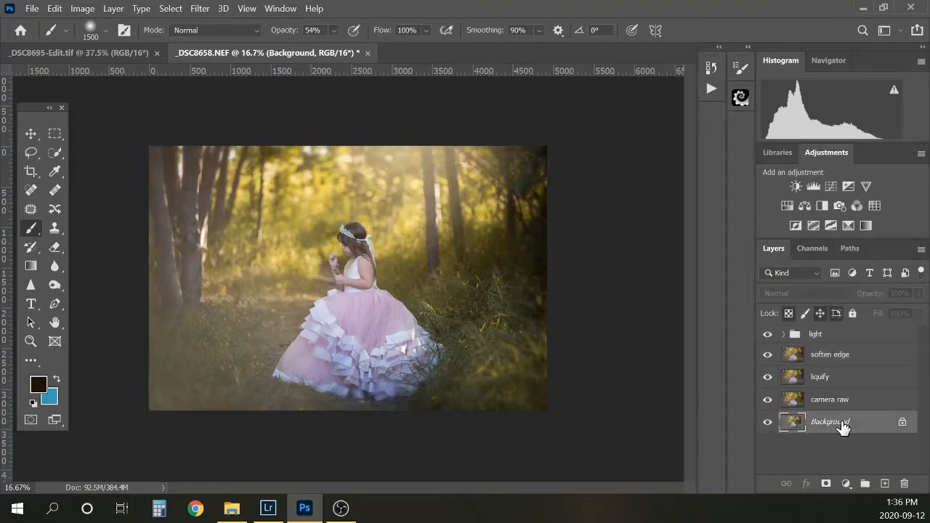
right_click(843, 427)
click(859, 375)
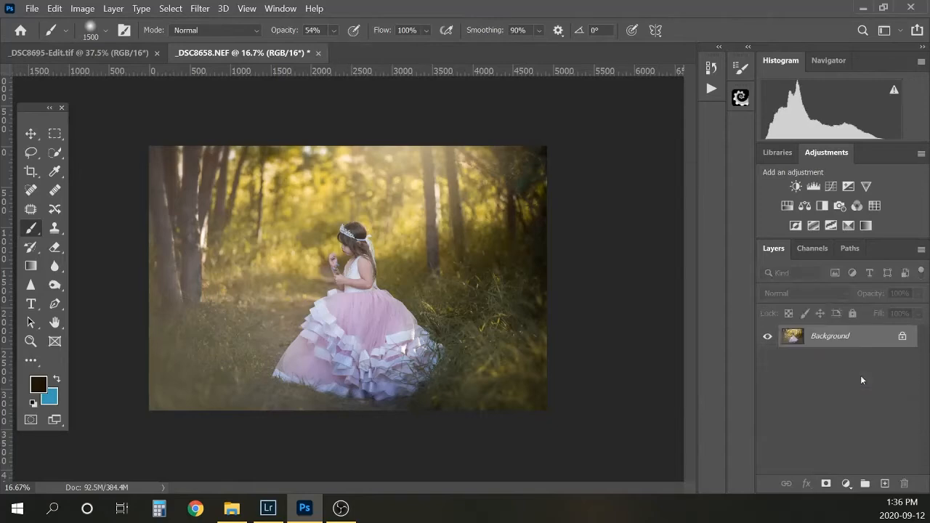
click(712, 68)
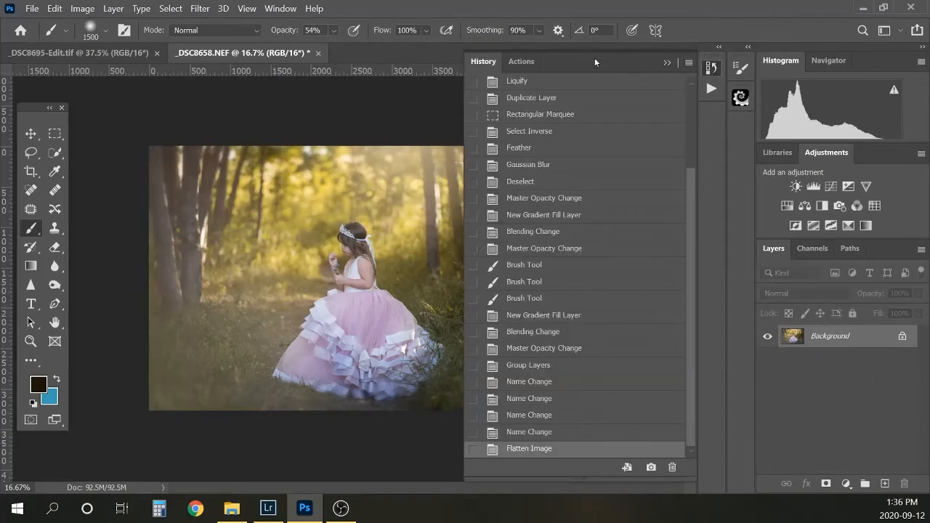
Run the HGP- SKIN-Basic-Frequency Separation action on the flattened portrait and continue past its message
click(523, 62)
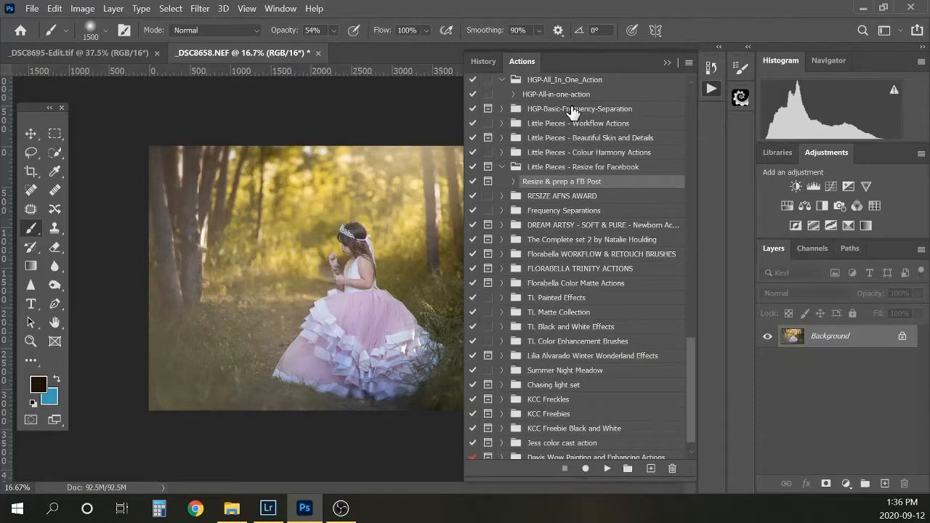
drag(689, 383, 684, 75)
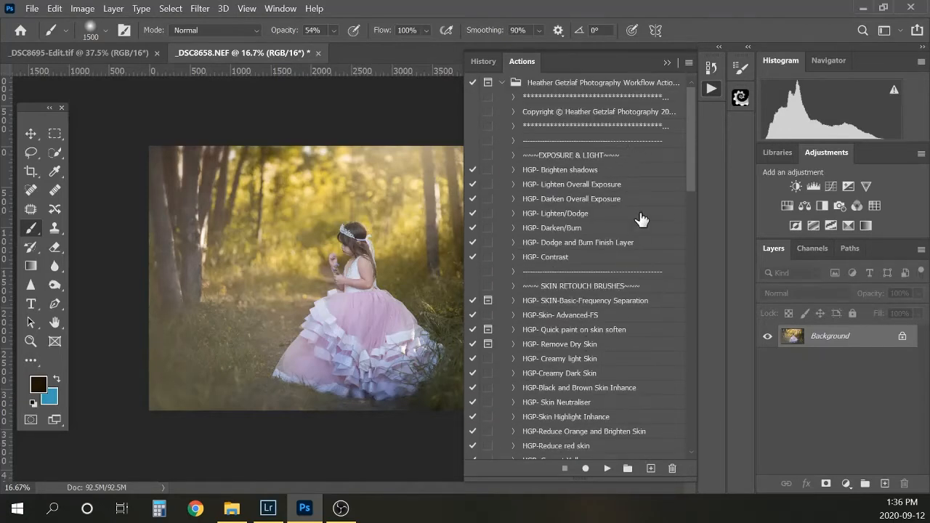
mouse_move(687, 156)
mouse_down()
mouse_move(689, 235)
mouse_move(688, 175)
mouse_up()
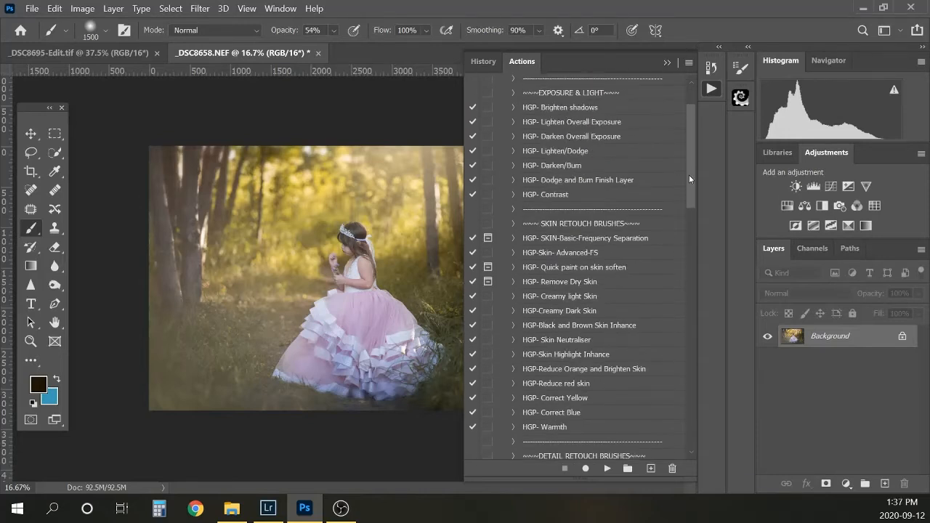
click(626, 244)
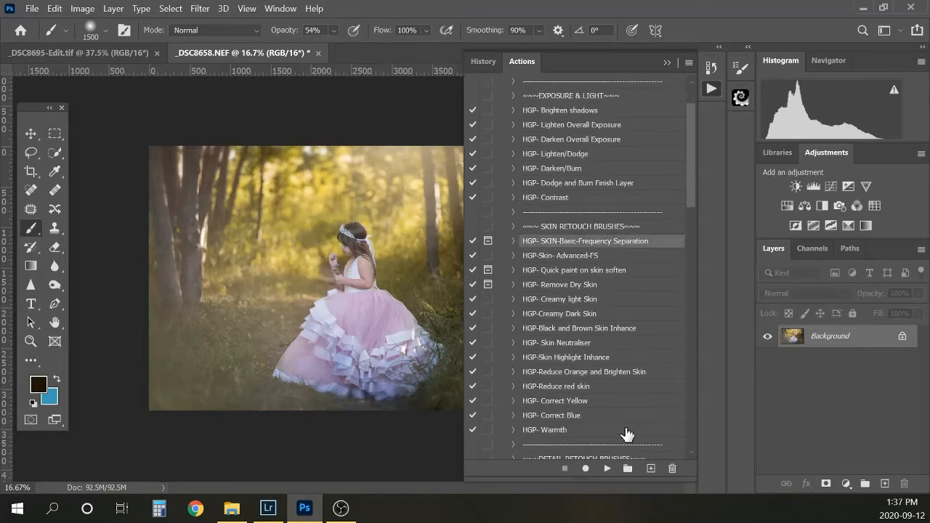
click(608, 468)
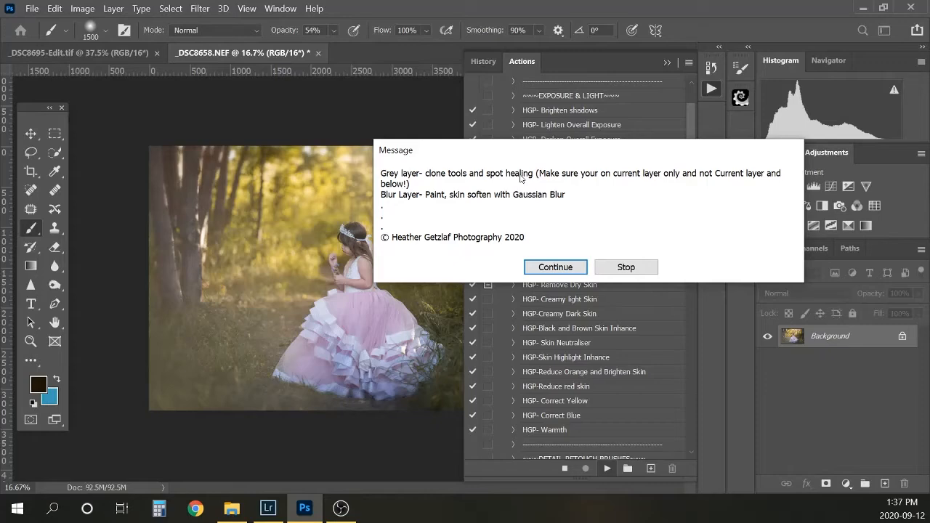
click(561, 267)
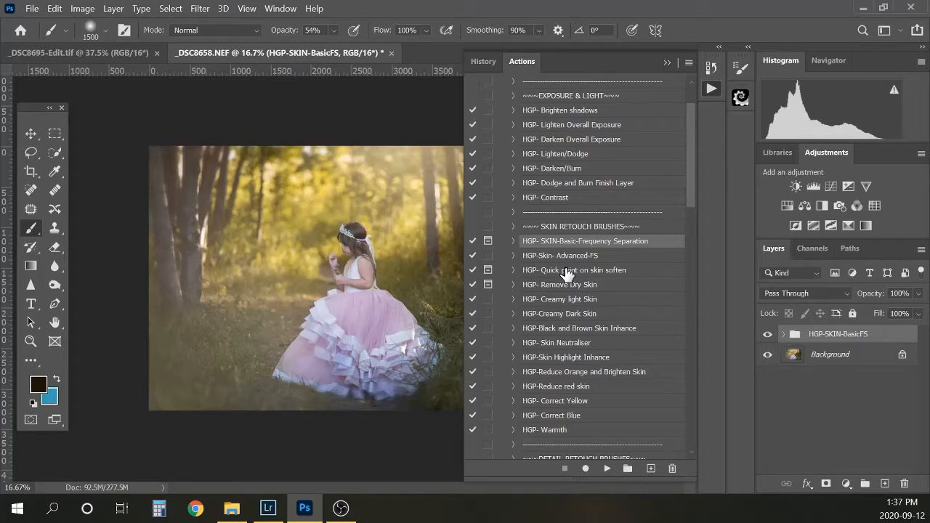
Outline the girl's cheek on the Blur layer of the HGP-SKIN-BasicFS group using the Lasso with 10 px feather
click(783, 334)
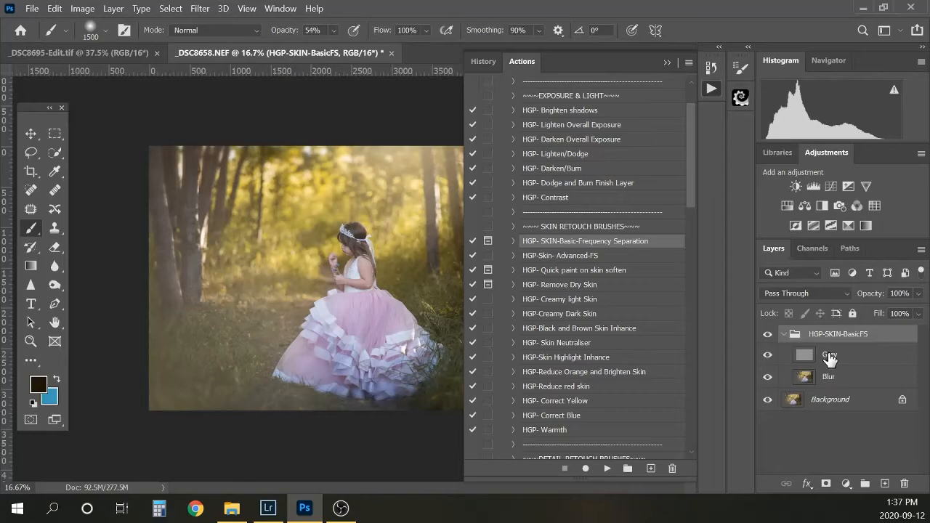
click(829, 380)
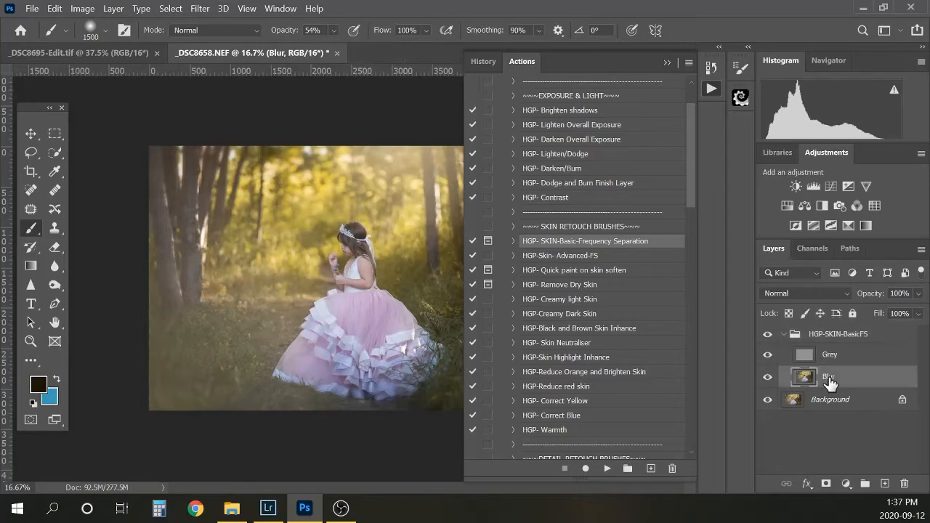
key(ctrl+plus)
key(ctrl+plus)
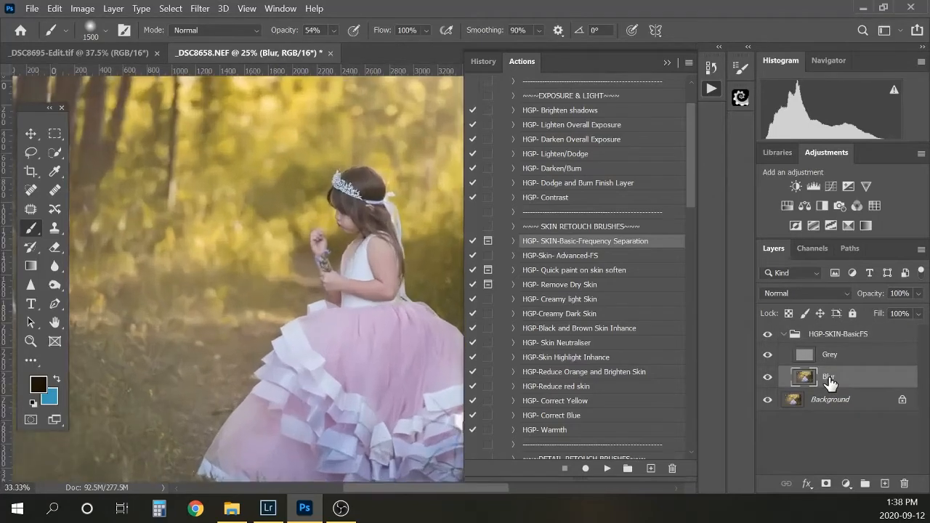
key(ctrl+plus)
key(ctrl+plus)
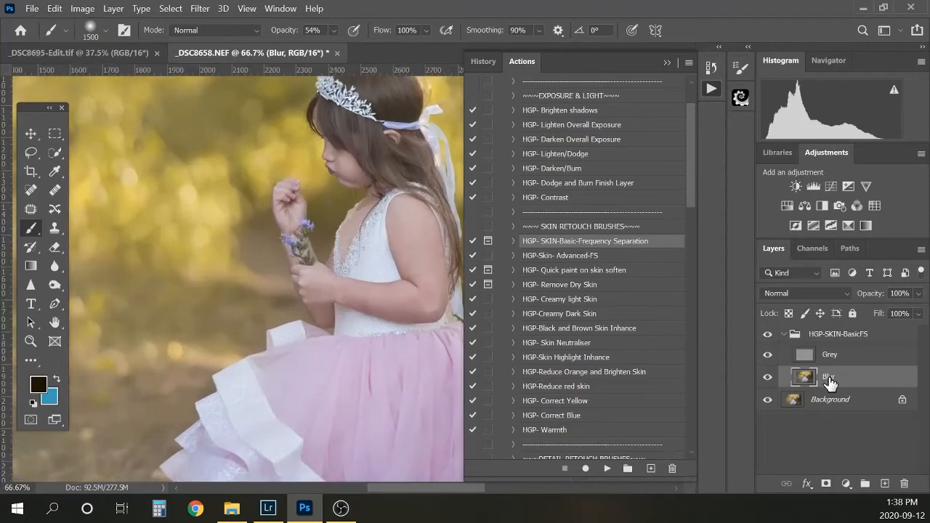
click(667, 63)
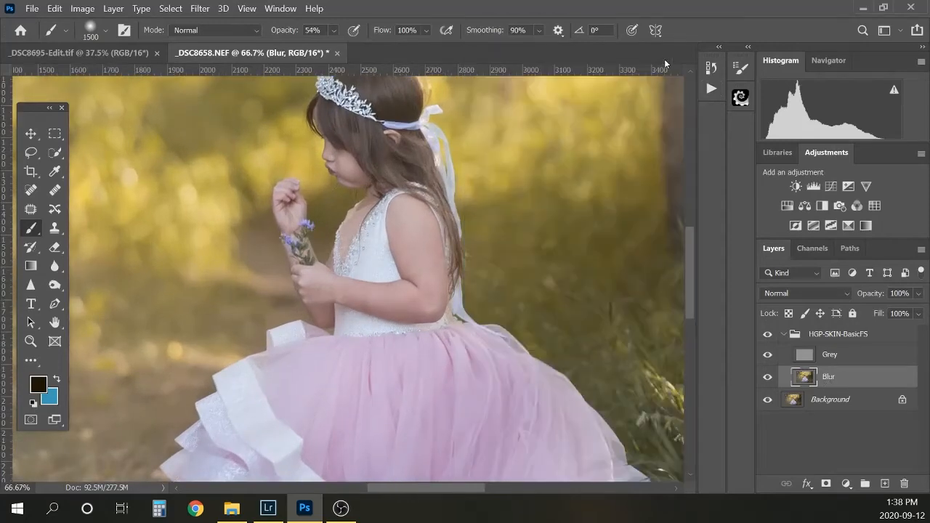
click(30, 154)
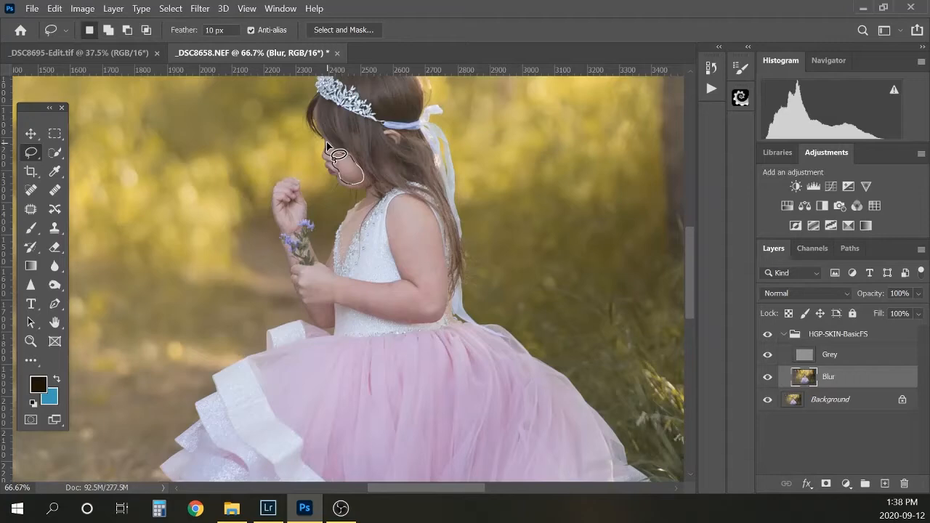
drag(328, 145, 329, 149)
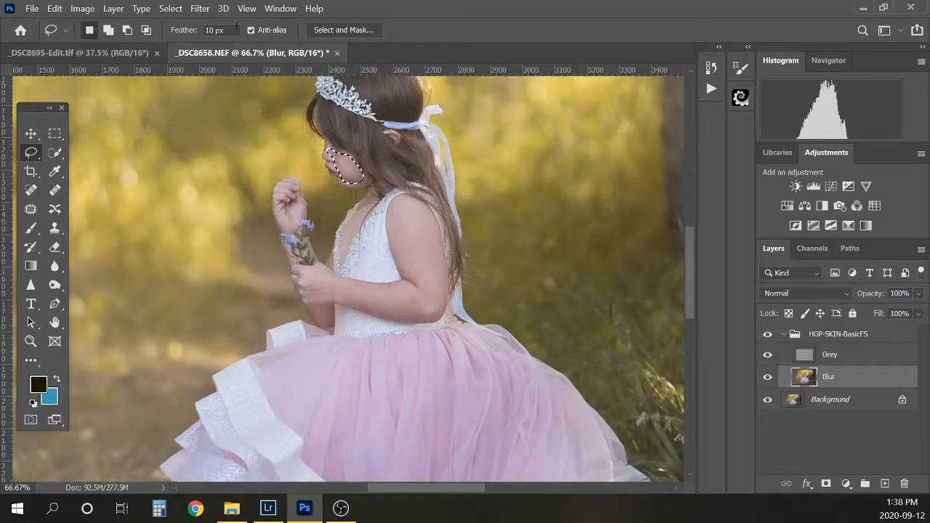
Soften the selected cheek with a Gaussian Blur of 7 pixels radius and deselect it
click(200, 9)
mouse_move(220, 174)
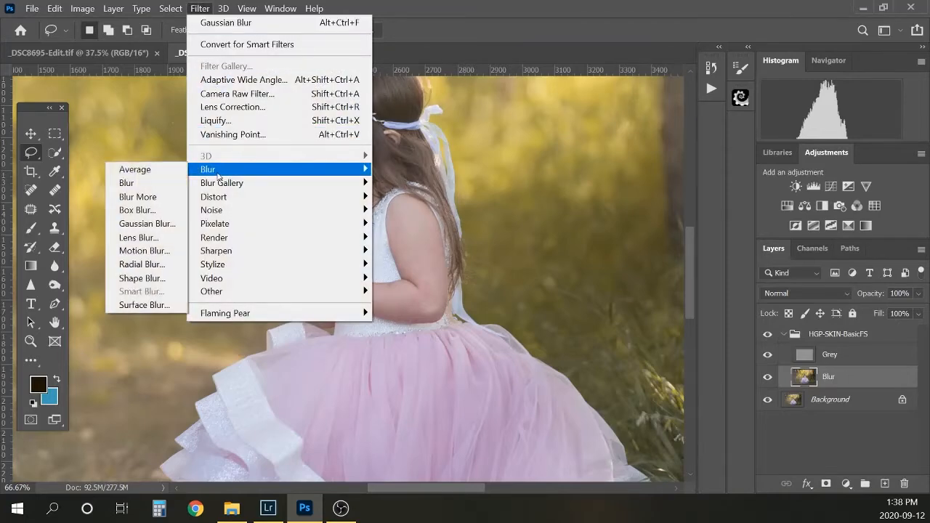
click(154, 224)
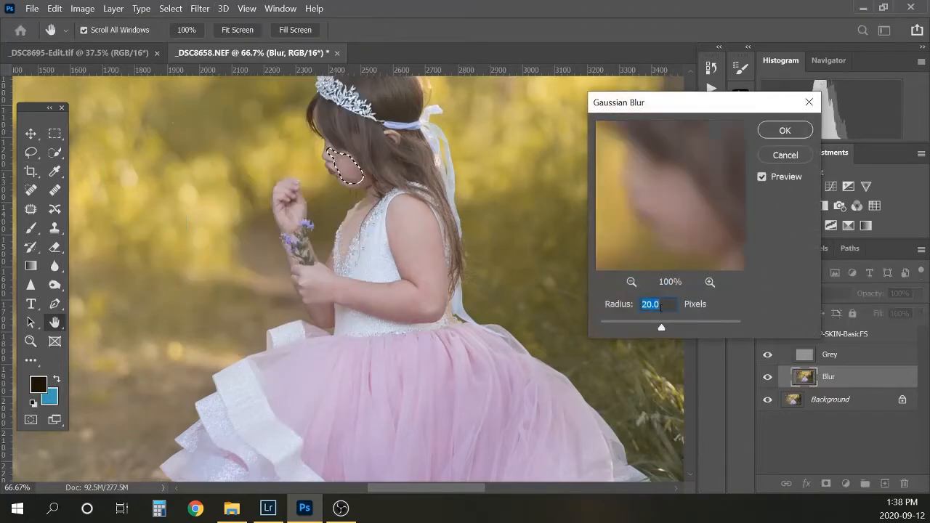
text(7)
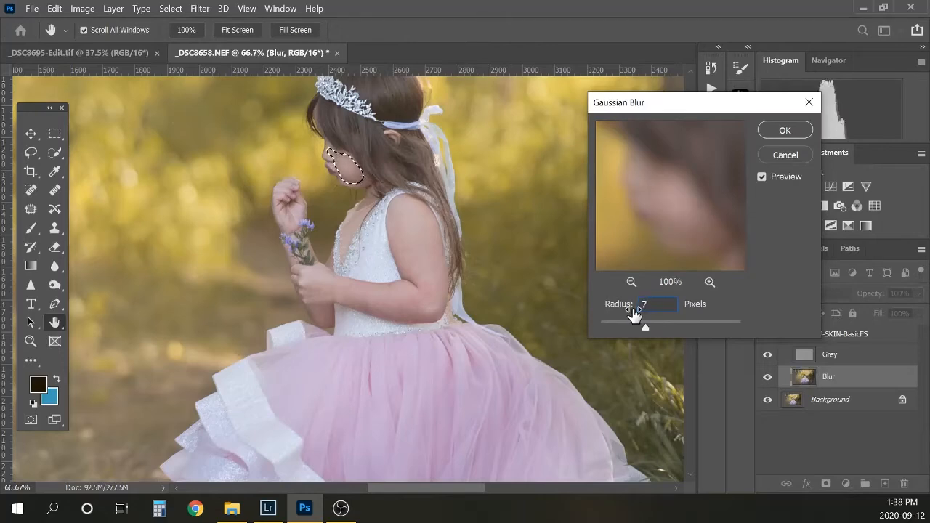
click(785, 130)
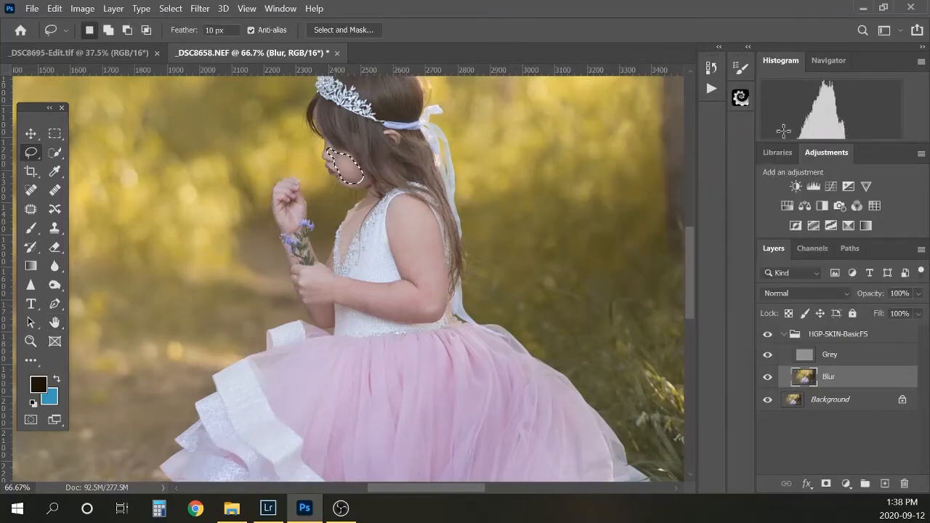
key(ctrl+d)
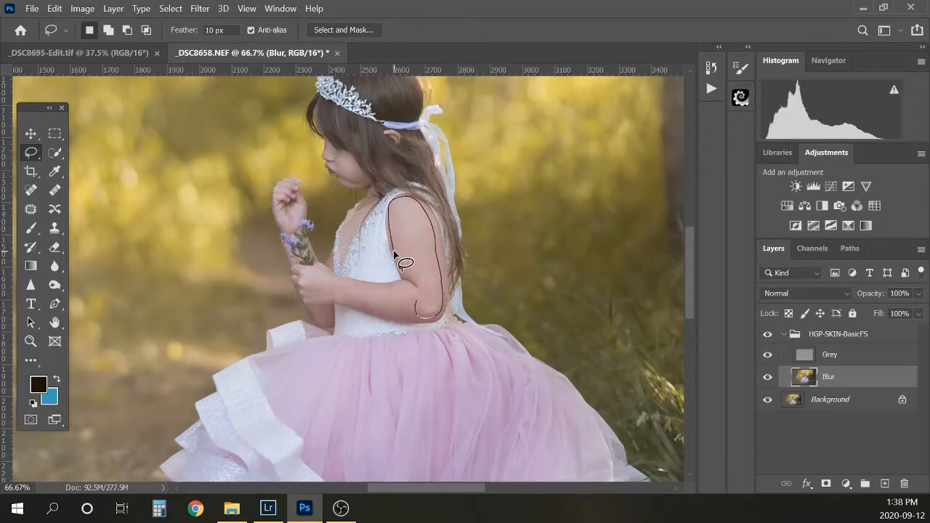
Outline the girl's upper arm and forearm in turn with the Lasso on the Blur layer
drag(395, 253, 394, 247)
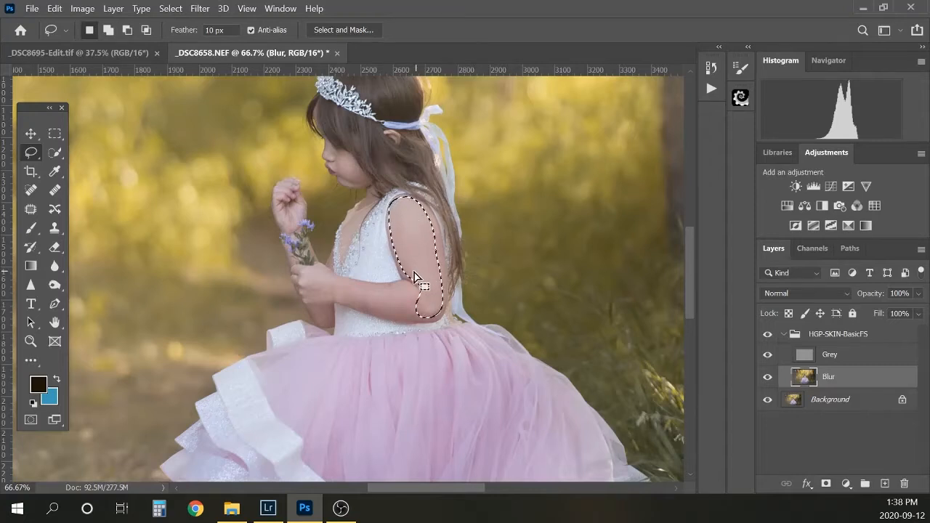
click(319, 272)
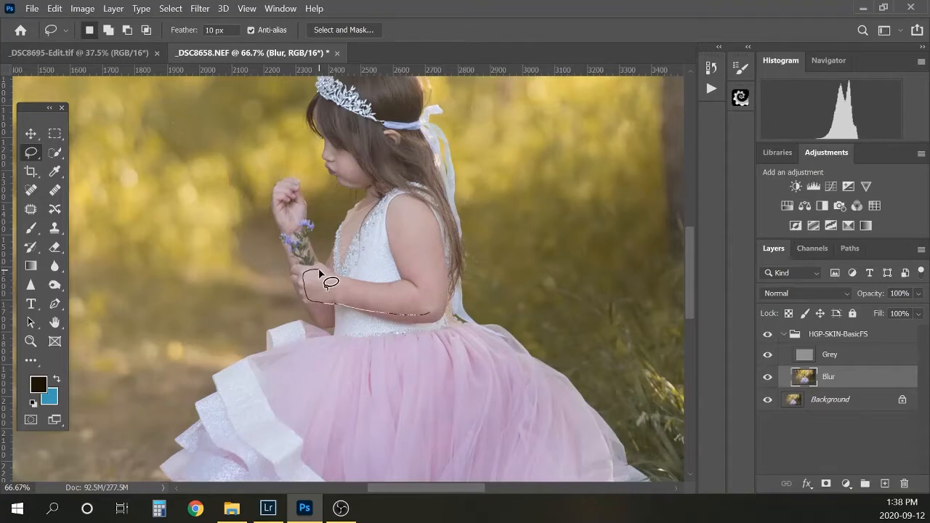
drag(319, 270, 430, 313)
key(ctrl+d)
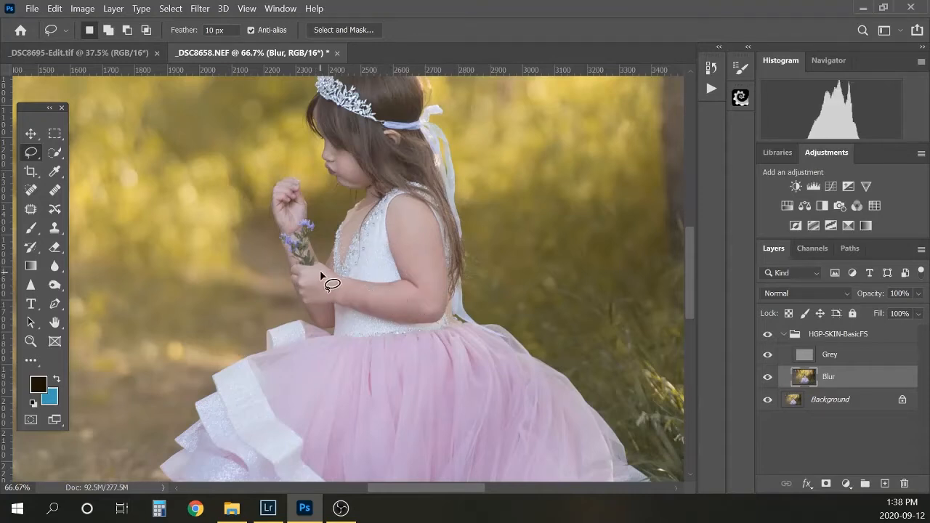
drag(320, 273, 322, 274)
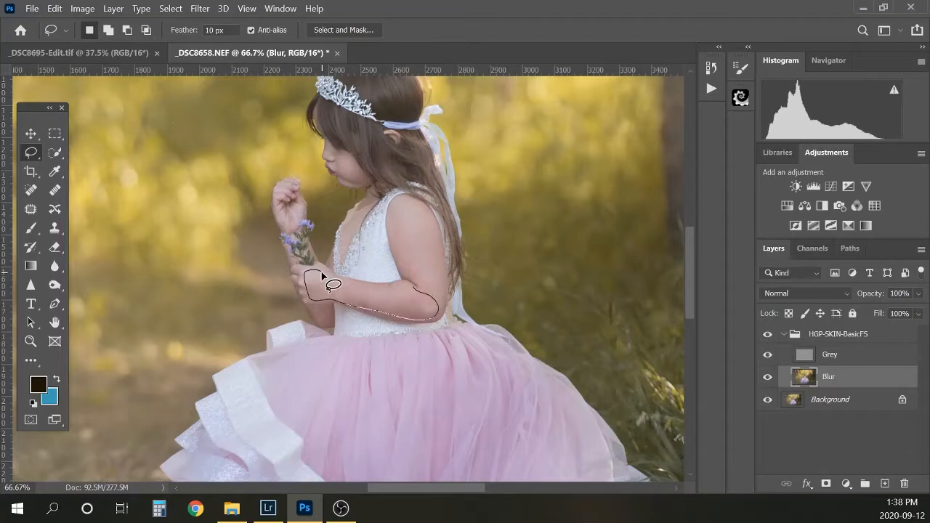
mouse_move(412, 285)
mouse_down()
mouse_move(339, 290)
mouse_move(321, 276)
mouse_up()
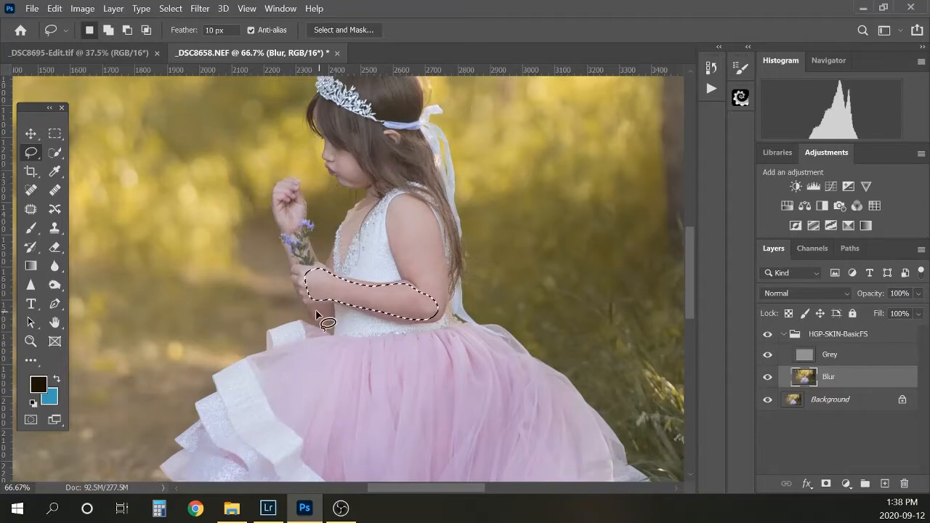
Outline the girl's raised hand with the Lasso on the Blur layer and clear the selection
click(312, 306)
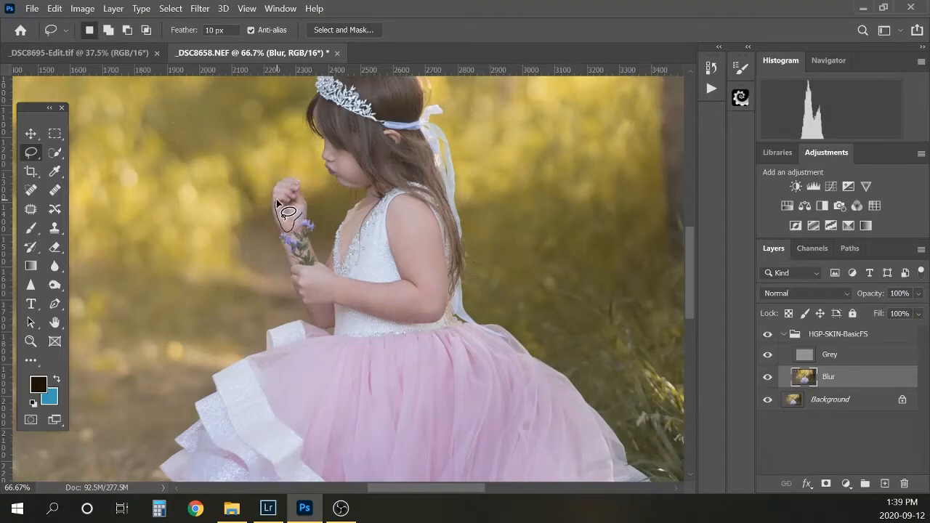
drag(278, 204, 278, 204)
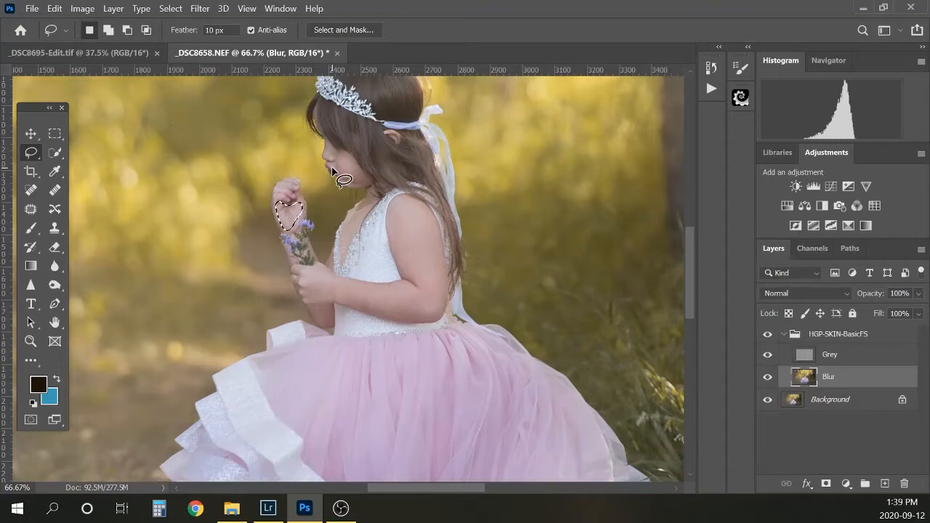
key(ctrl+d)
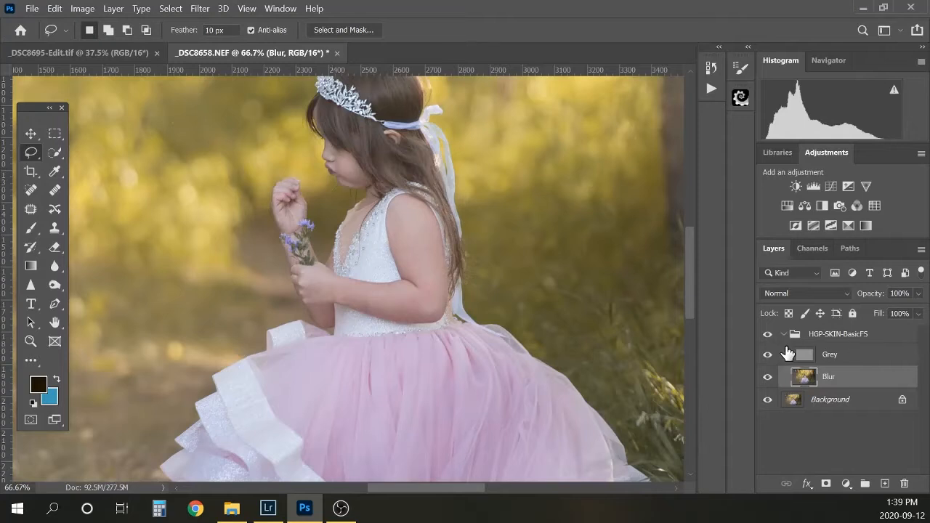
Retouch the skin texture at the elbow, forearm and raised wrist on the Grey layer with the Spot Healing Brush
click(832, 357)
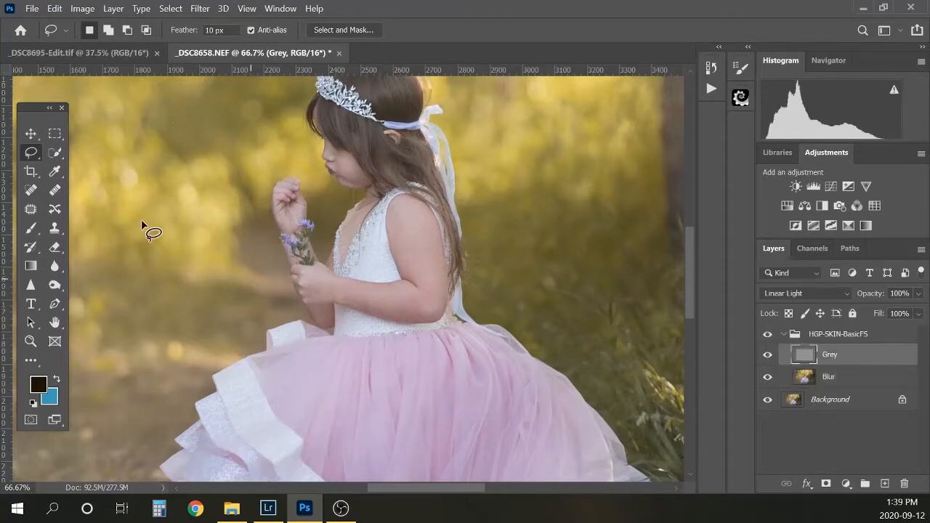
click(31, 189)
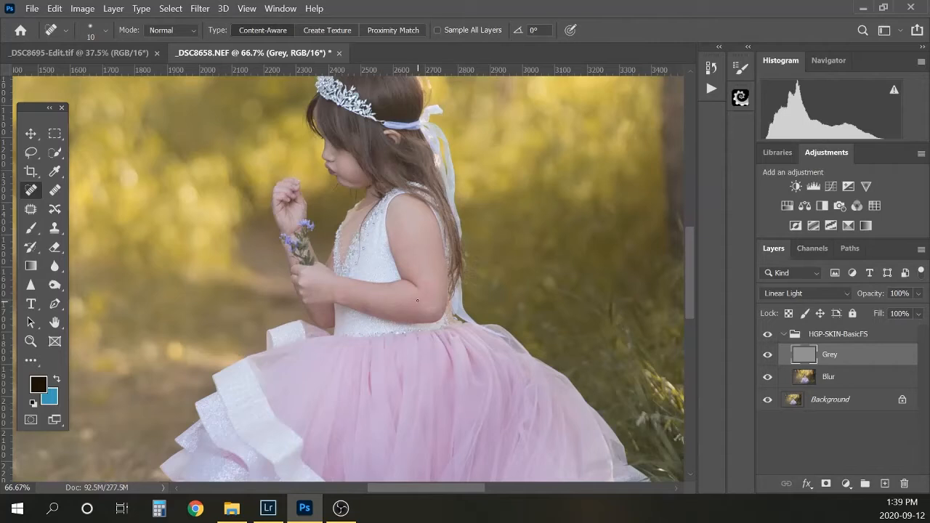
drag(411, 299, 427, 287)
drag(335, 291, 336, 291)
drag(279, 216, 282, 225)
Duplicate the Grey layer, hide the copy behind an inverted black mask and set its opacity to 30%
drag(868, 361, 886, 483)
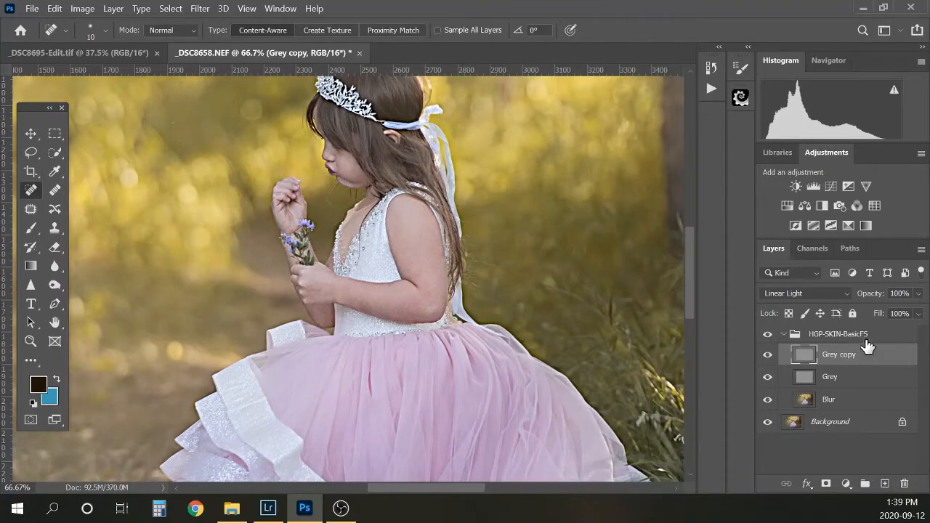
click(825, 483)
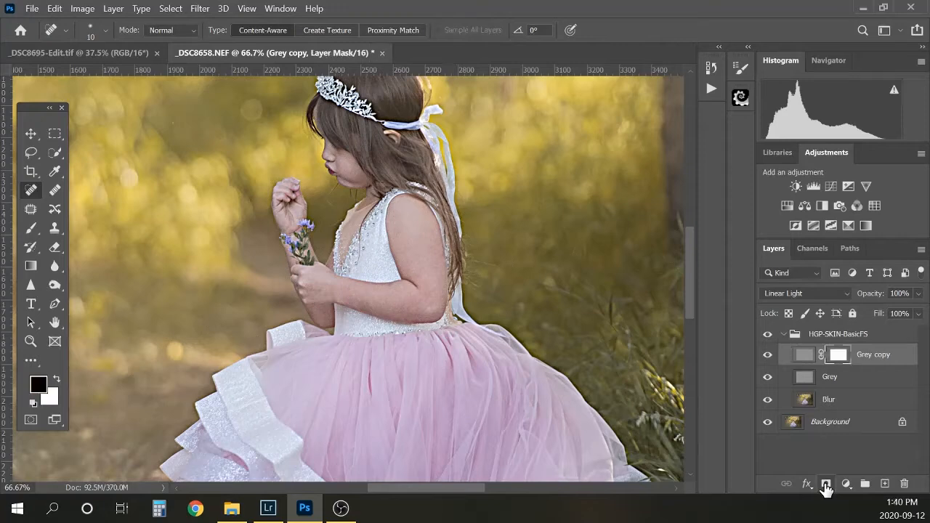
key(ctrl+i)
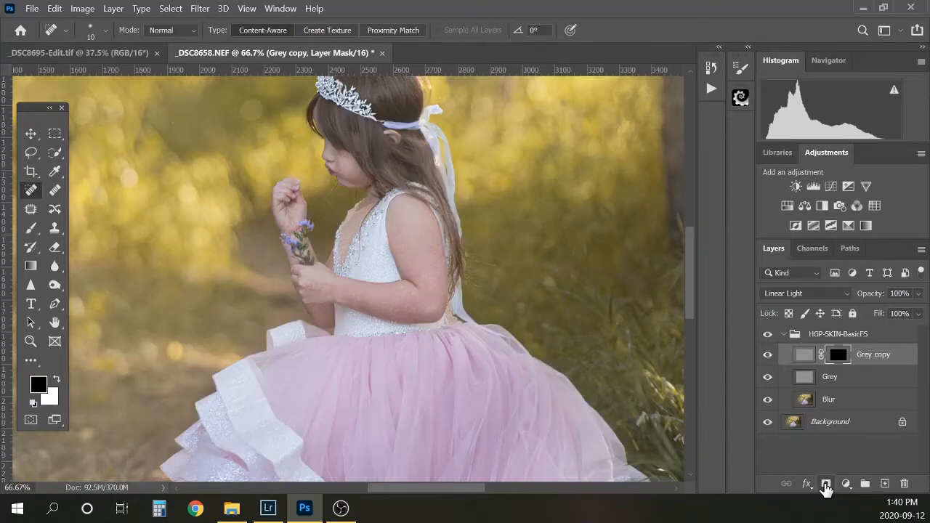
click(905, 293)
text(30)
Switch to the Brush tool for the Grey copy mask and reduce the brush size to 20 px
text(b)
key(bracketleft)
key(bracketleft)
key(bracketleft)
key(bracketleft)
key(bracketleft)
key(bracketleft)
key(bracketleft)
key(bracketleft)
key(bracketleft)
key(bracketleft)
key(bracketleft)
key(bracketleft)
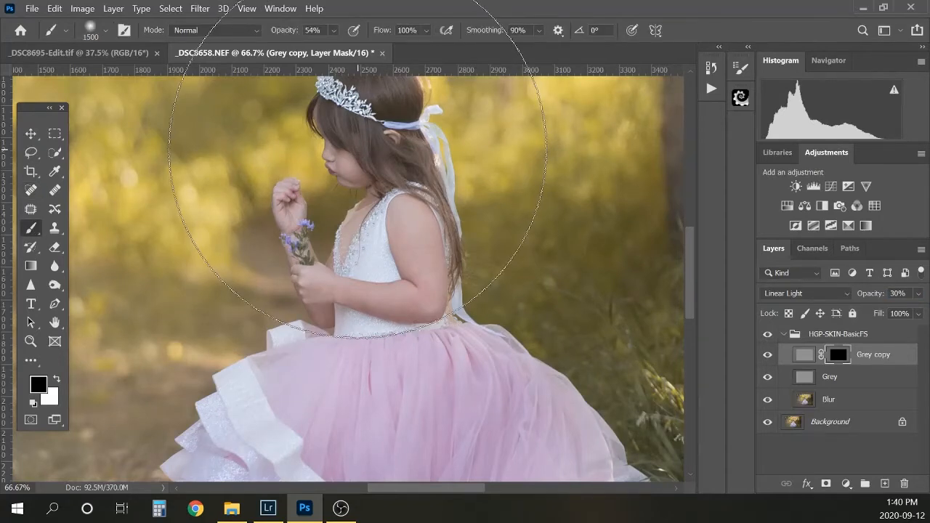
key(bracketleft)
key(bracketleft)
key(bracketleft)
key(bracketleft)
key(bracketleft)
key(bracketleft)
key(bracketleft)
key(bracketleft)
key(bracketleft)
key(bracketleft)
key(bracketleft)
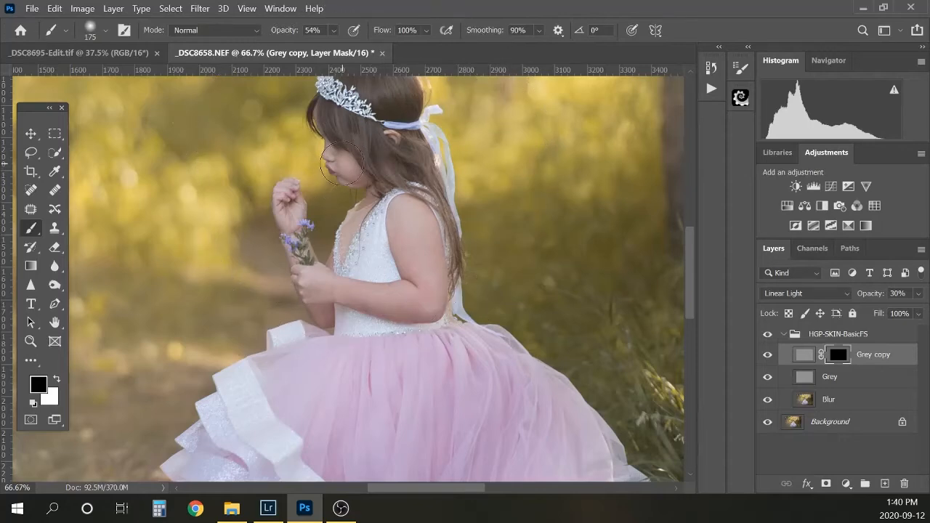
key(bracketleft)
key(bracketleft)
key(bracketleft)
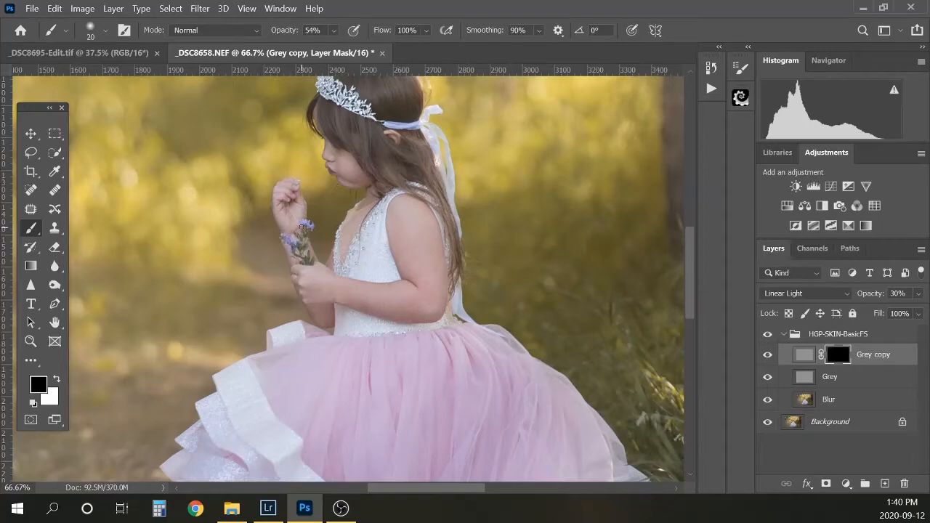
Enlarge the brush to 50 px and make white the painting colour for the Grey copy mask
key(bracketright)
drag(691, 258, 689, 228)
key(bracketright)
key(bracketright)
key(bracketright)
key(bracketright)
key(bracketright)
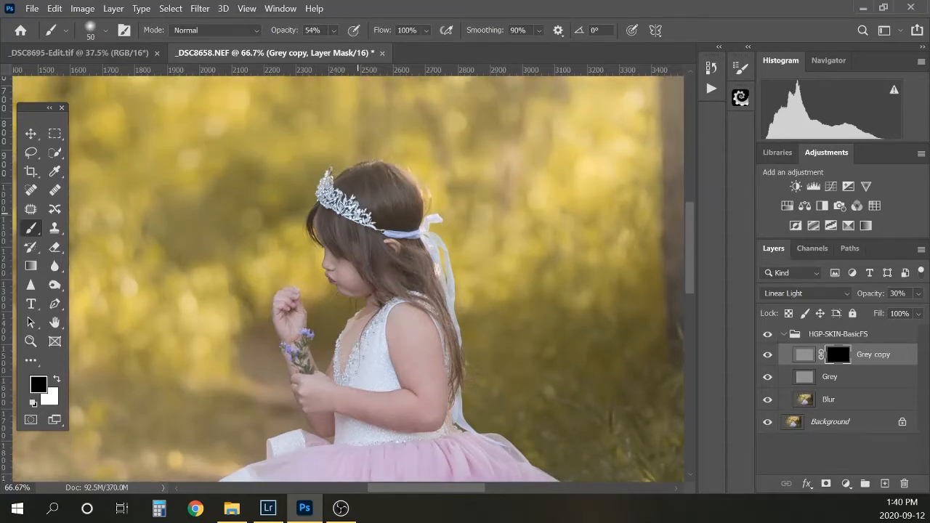
key(x)
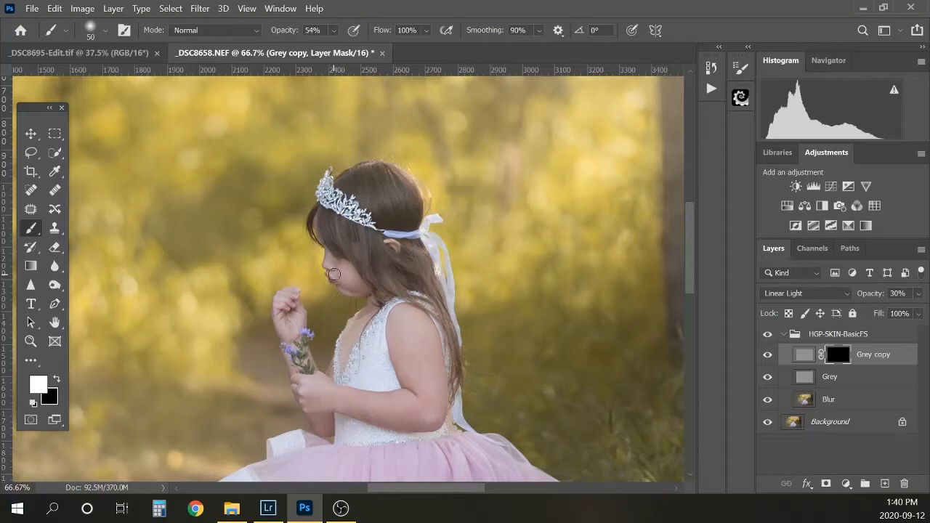
Paint white over the girl's face and skin on the Grey copy mask, adjusting the brush size as needed and ending at 40 px
key(bracketleft)
key(bracketleft)
key(bracketleft)
key(bracketleft)
key(bracketleft)
key(bracketright)
key(bracketright)
key(bracketright)
Compare the image with the Grey copy layer hidden and shown, and inspect its painted mask as a red overlay
click(768, 356)
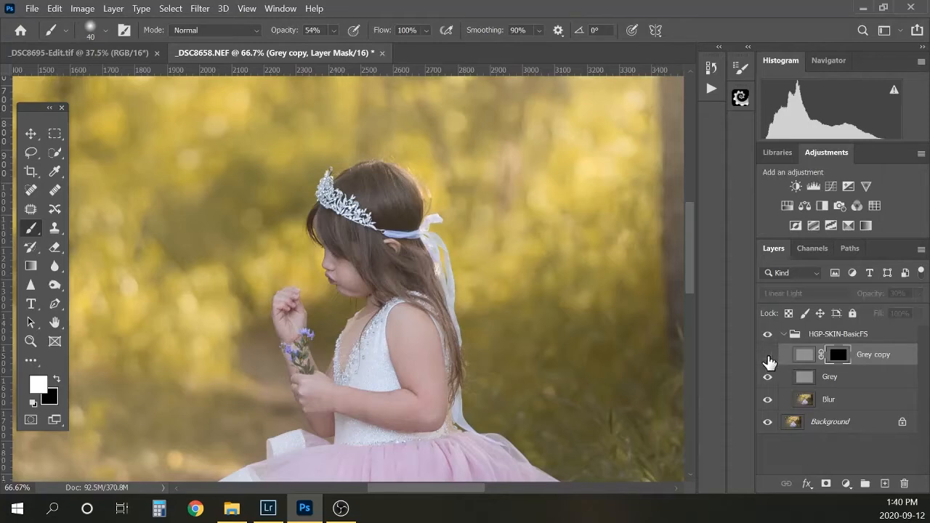
click(767, 356)
key(backslash)
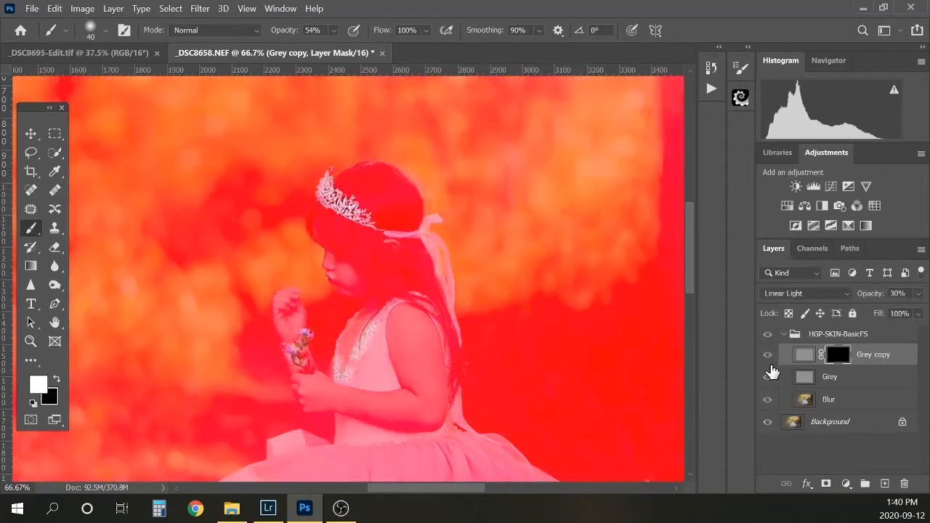
key(backslash)
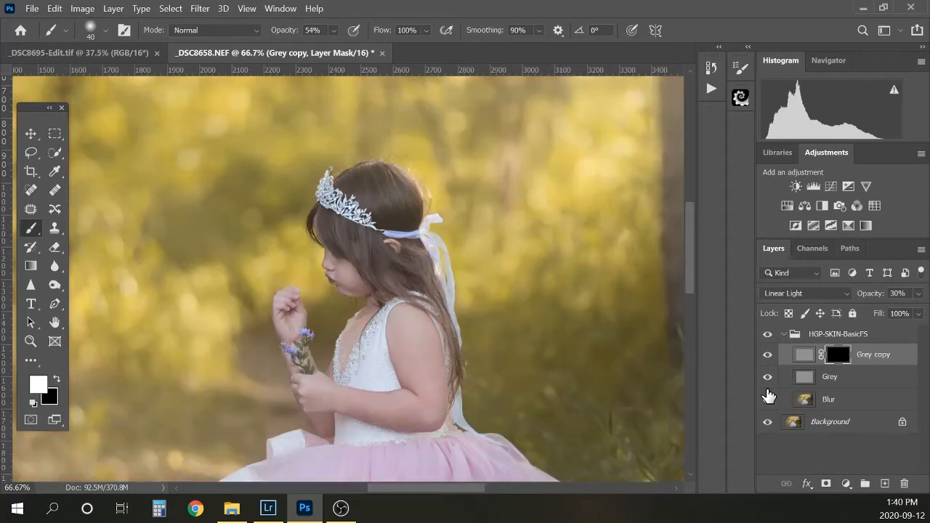
click(768, 355)
click(768, 363)
Set the Grey copy layer's opacity to 72% and compare the image with and without it
click(919, 293)
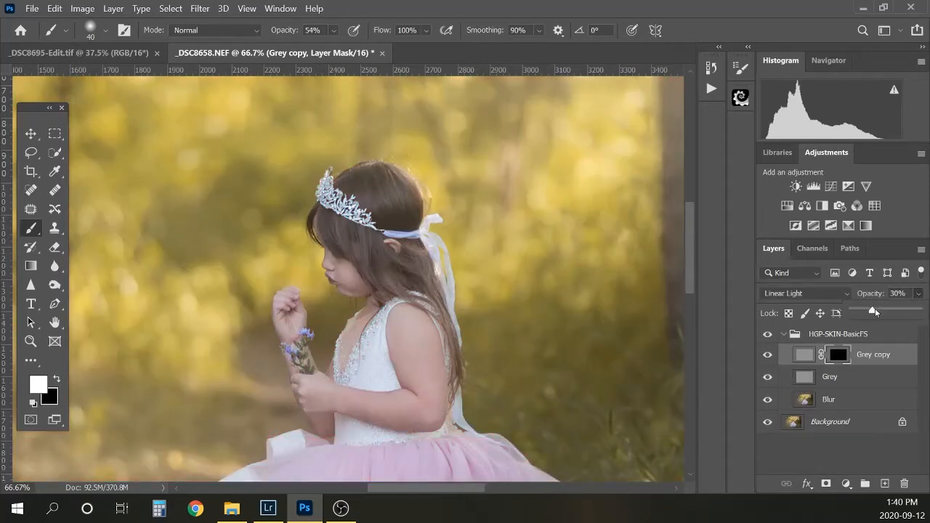
drag(873, 311, 899, 316)
click(768, 356)
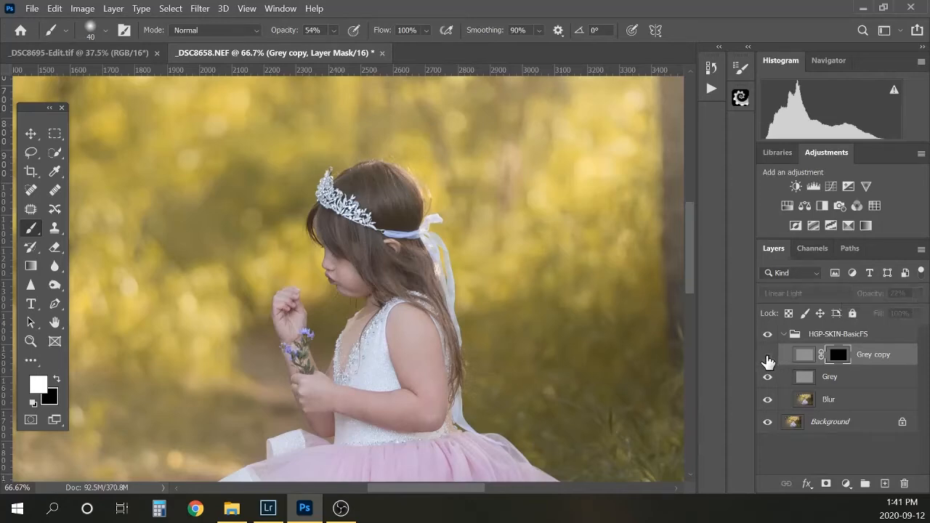
click(767, 356)
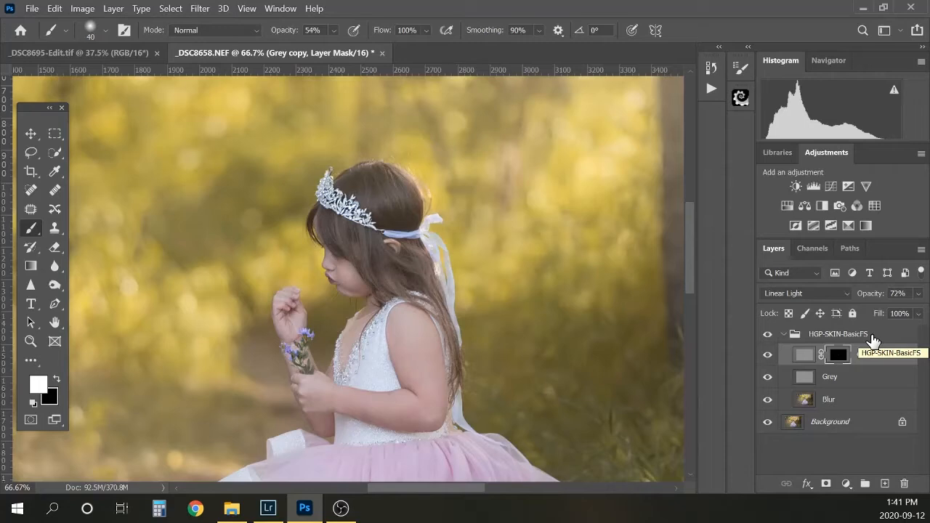
Add an empty layer directly above the Blur layer and set the brush opacity to 10%
click(856, 399)
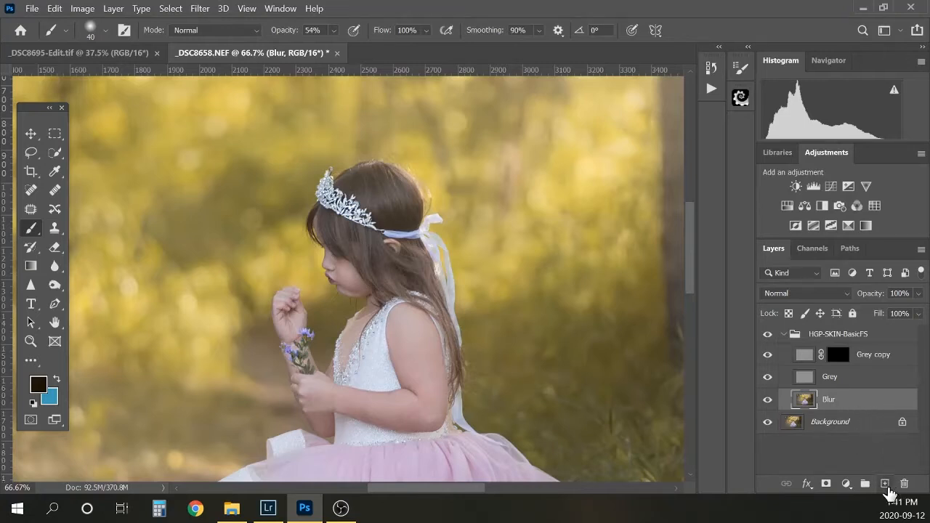
click(884, 483)
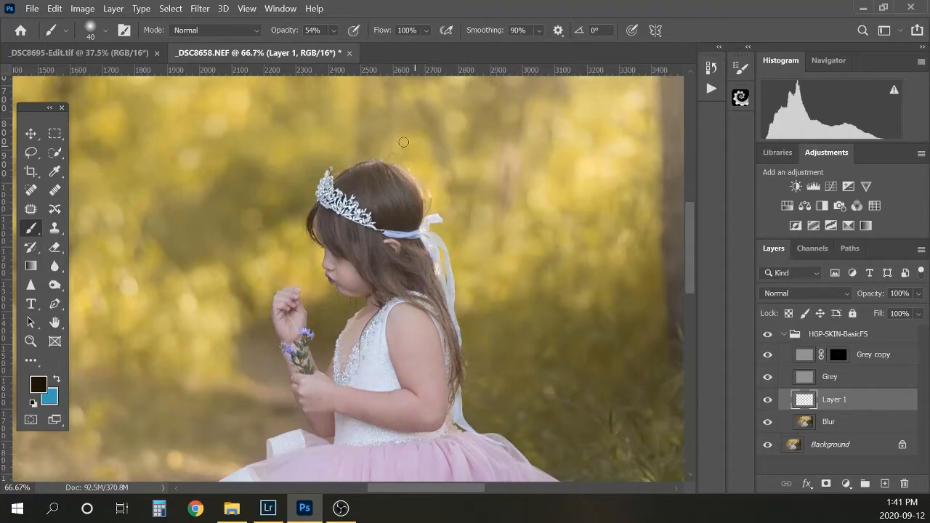
click(333, 30)
drag(352, 52, 404, 53)
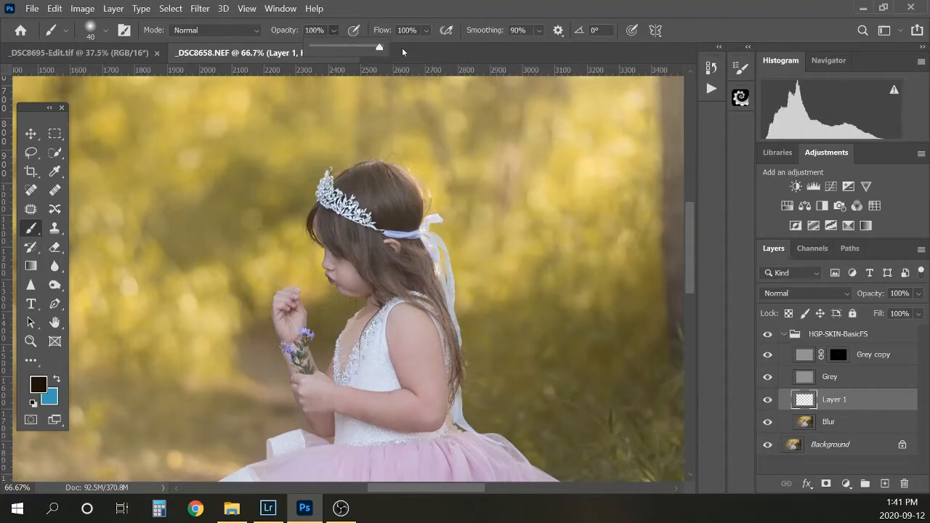
click(333, 30)
click(291, 30)
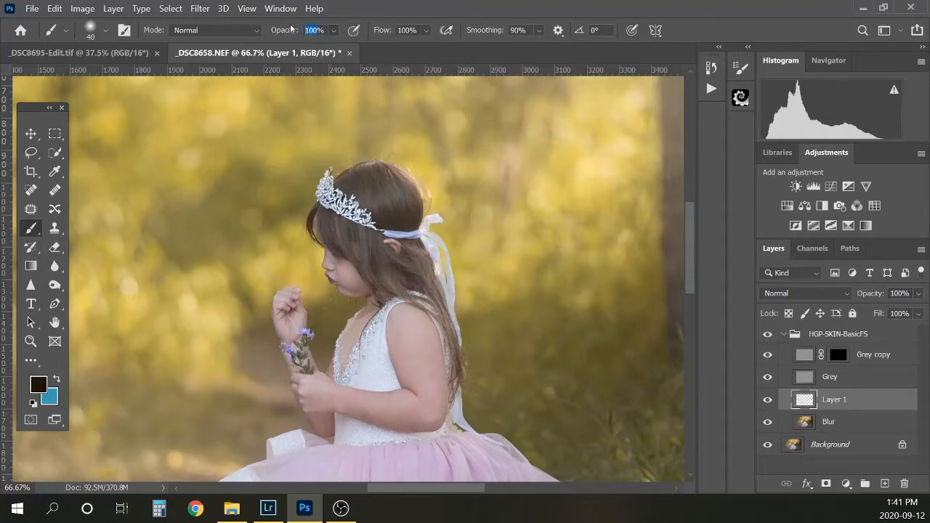
text(10)
key(Return)
Sample the skin tone from the girl's cheek and brush it over her face on Layer 1
key(alt)
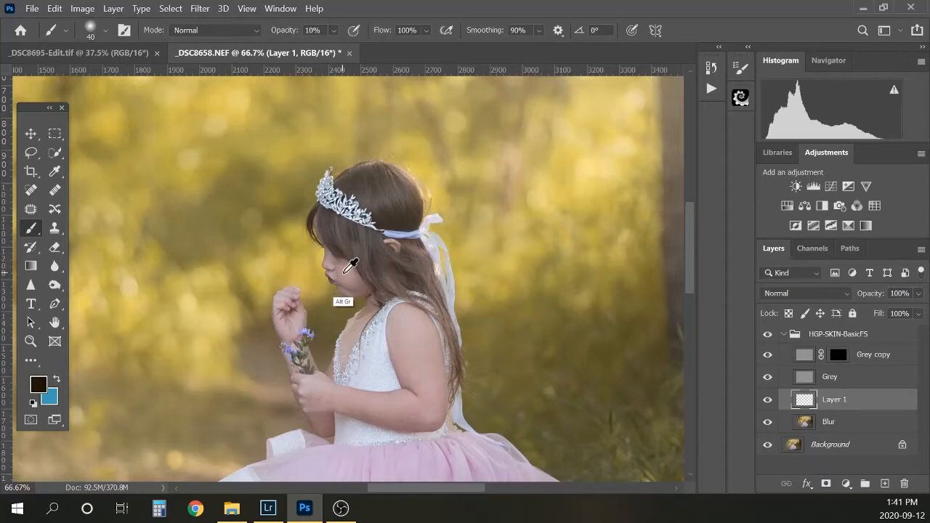
alt+click(349, 271)
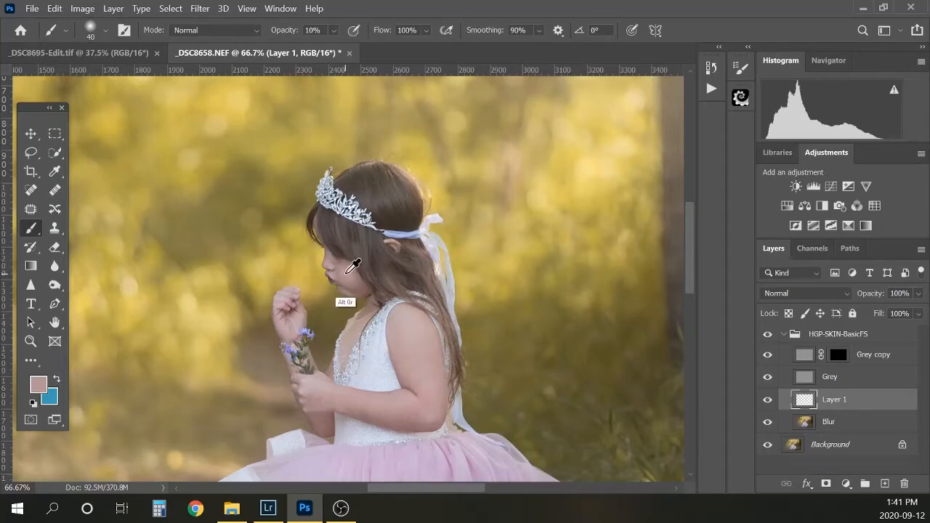
drag(337, 263, 341, 266)
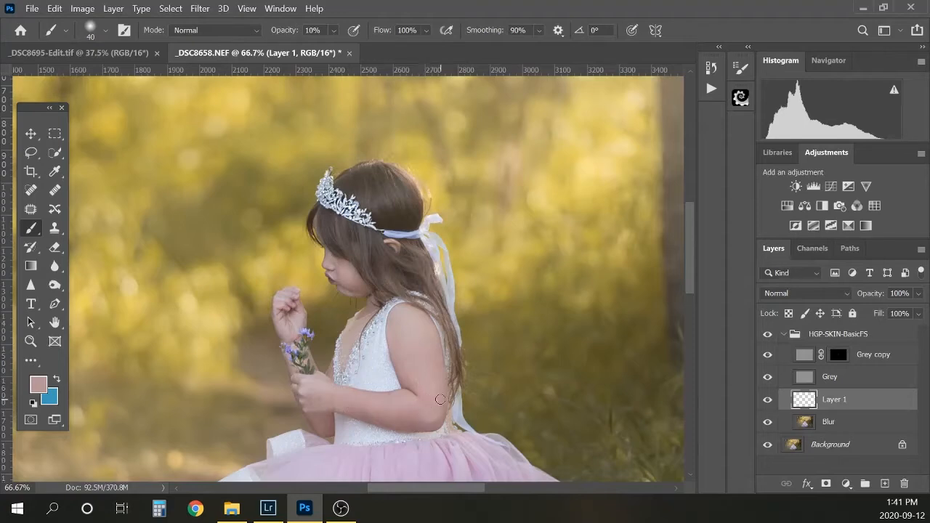
Enlarge the brush to 70 px and even out the arm with a skin tone sampled from the upper arm
key(bracketright)
key(bracketright)
key(bracketright)
alt+click(424, 327)
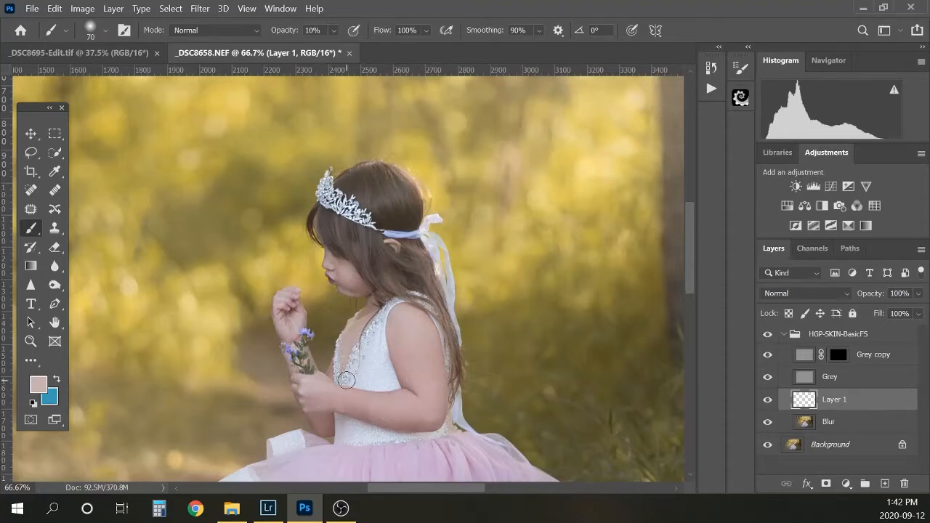
Compare the skin with Layer 1 hidden and shown
click(767, 402)
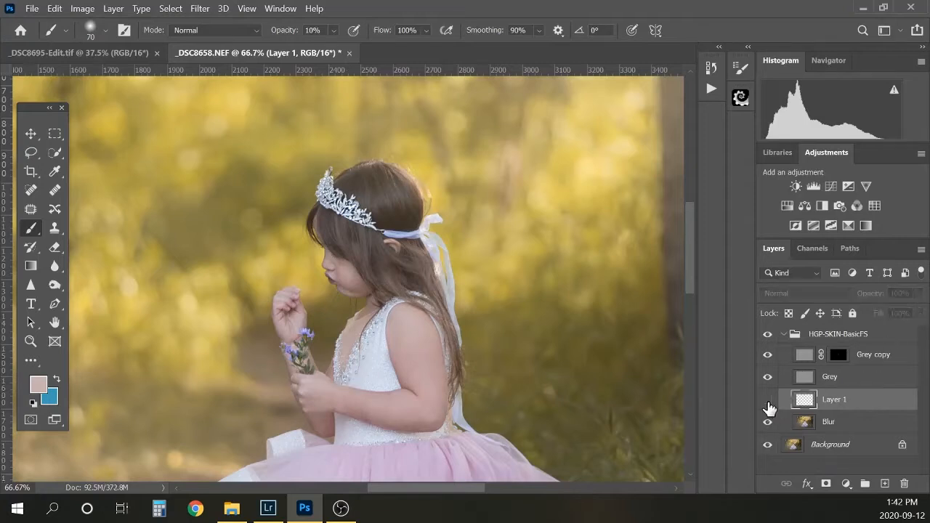
click(768, 402)
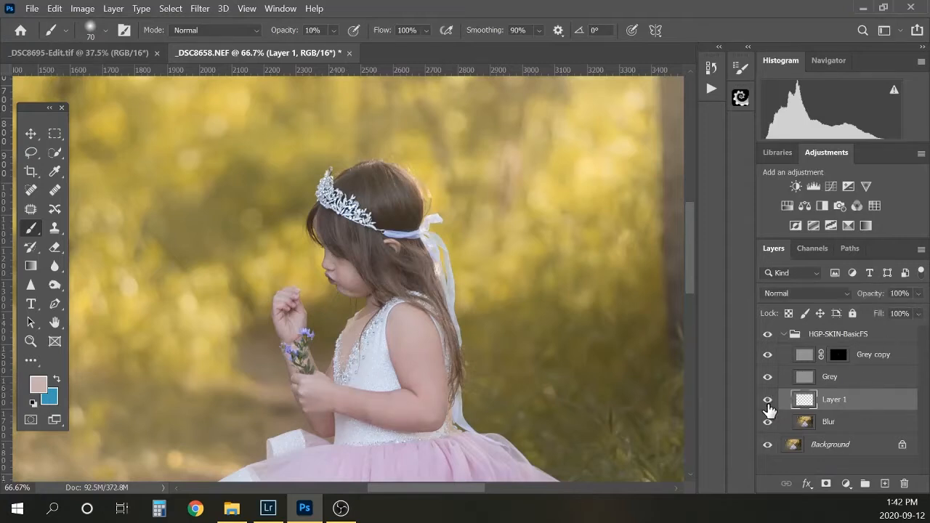
click(767, 407)
click(768, 407)
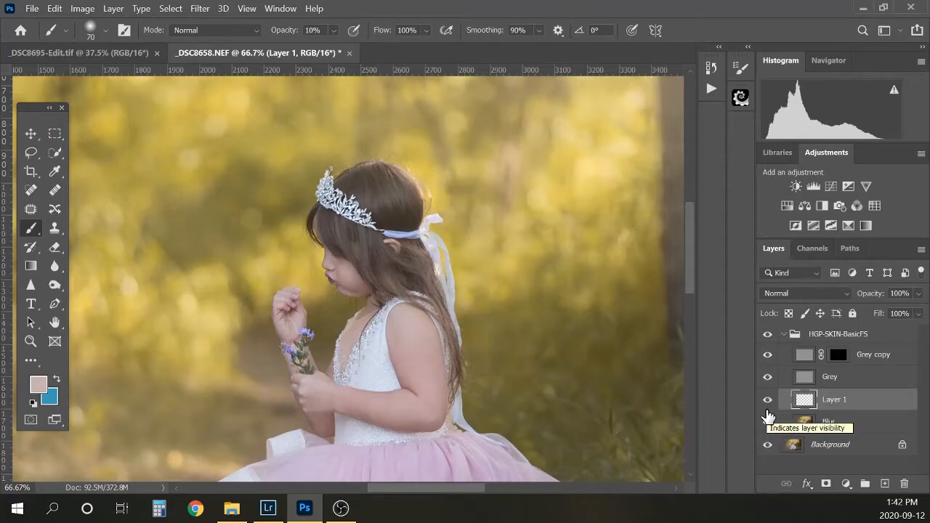
Collapse the HGP-SKIN-BasicFS group and compare the portrait with the group hidden and shown
click(784, 335)
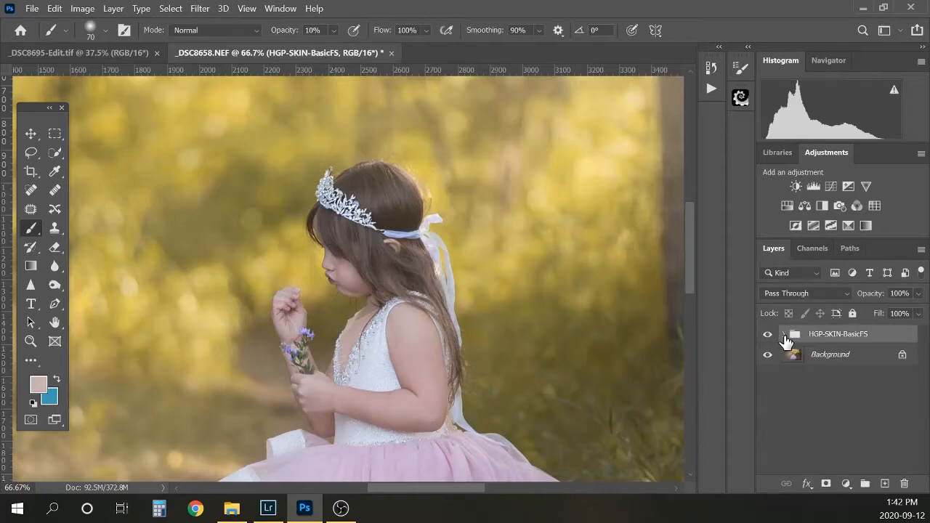
click(768, 335)
click(767, 335)
key(ctrl+minus)
key(ctrl+minus)
key(ctrl+minus)
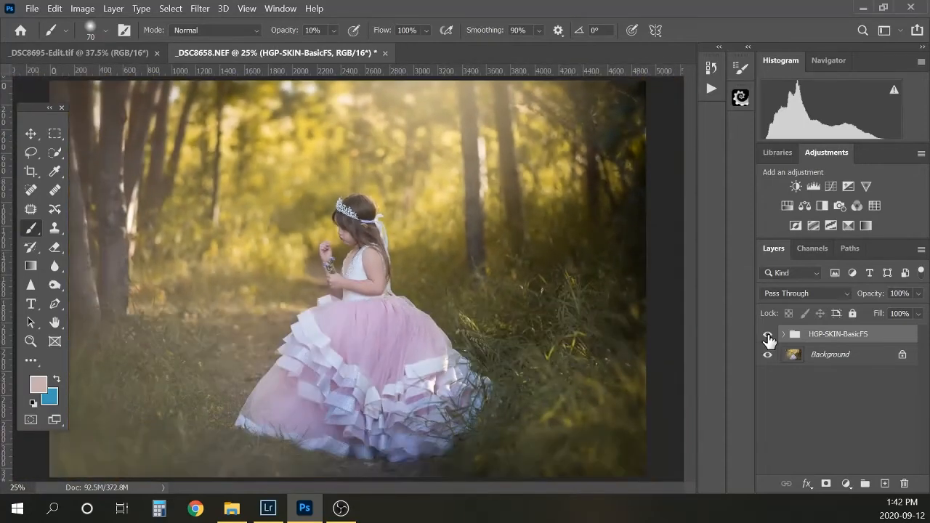
Place the butterfly image, scaled proportionally to about 11.41%, just above the girl's raised hand
key(ctrl+minus)
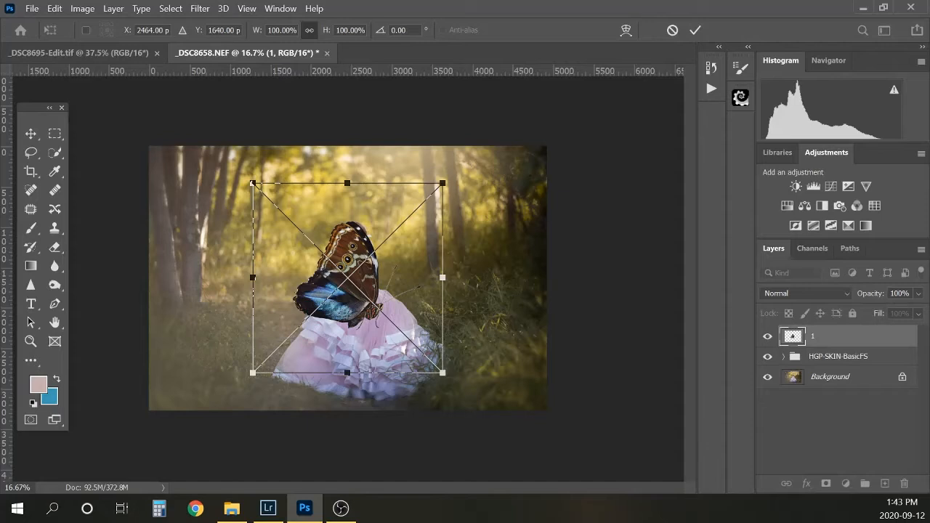
click(310, 30)
drag(442, 370, 296, 181)
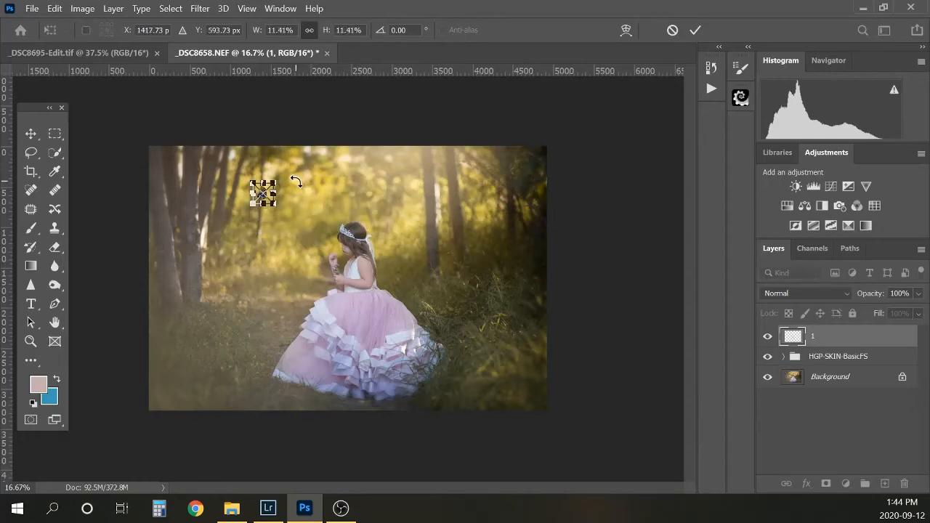
key(ctrl+plus)
key(ctrl+plus)
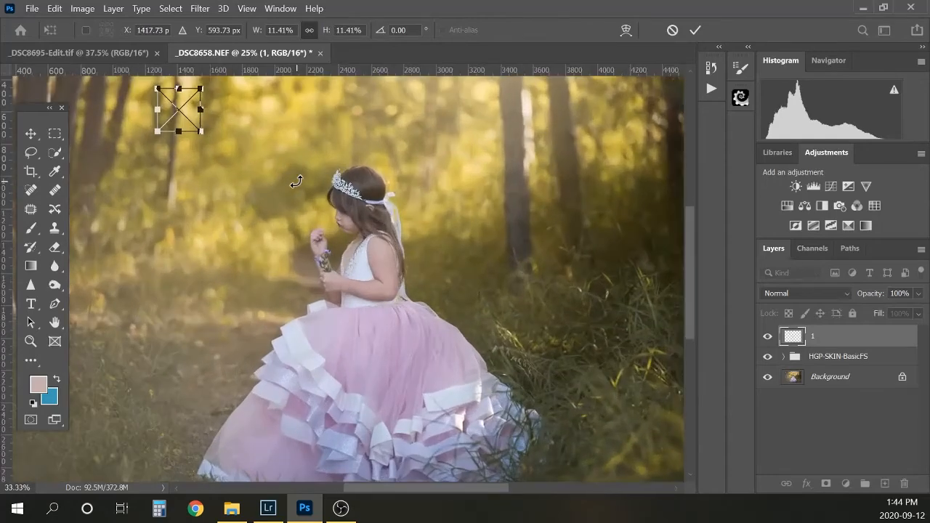
drag(188, 109, 318, 221)
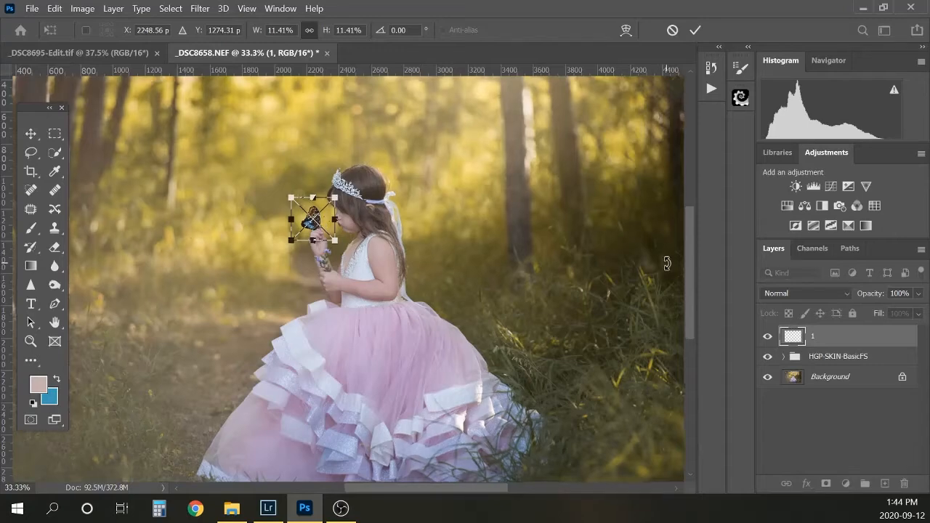
Reduce the butterfly to about 9.31% and move it closer to the girl's raised fingers
key(ctrl+plus)
key(ctrl+plus)
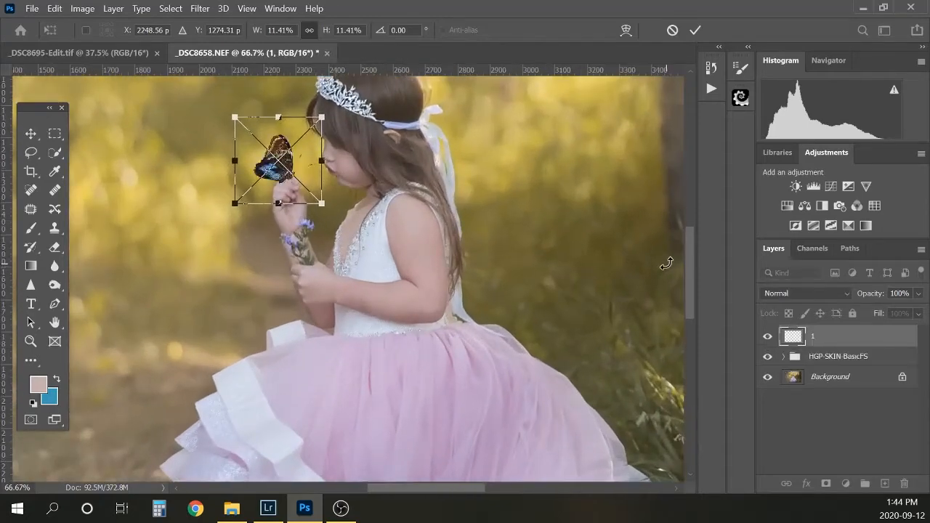
drag(689, 266, 687, 253)
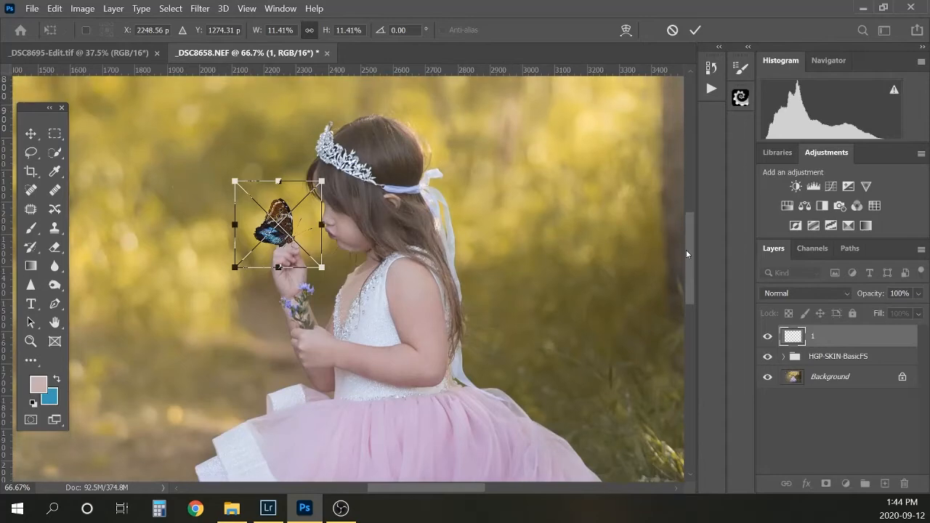
drag(323, 264, 313, 260)
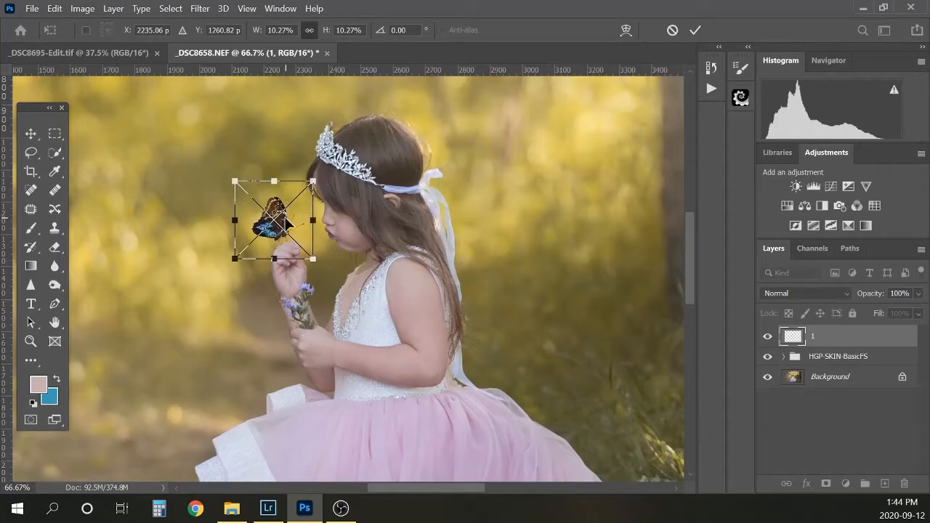
drag(288, 226, 291, 228)
drag(317, 185, 312, 187)
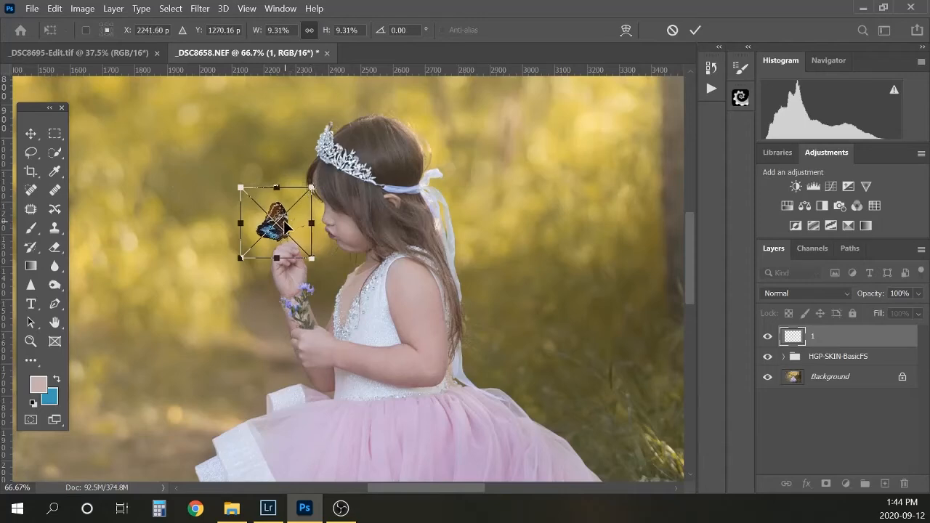
Shrink the butterfly to about 7.69%, rest it on the girl's raised fingers and apply the transform
right_click(275, 213)
click(315, 187)
drag(313, 186, 301, 202)
mouse_move(281, 234)
mouse_down()
mouse_move(290, 226)
mouse_move(288, 234)
mouse_up()
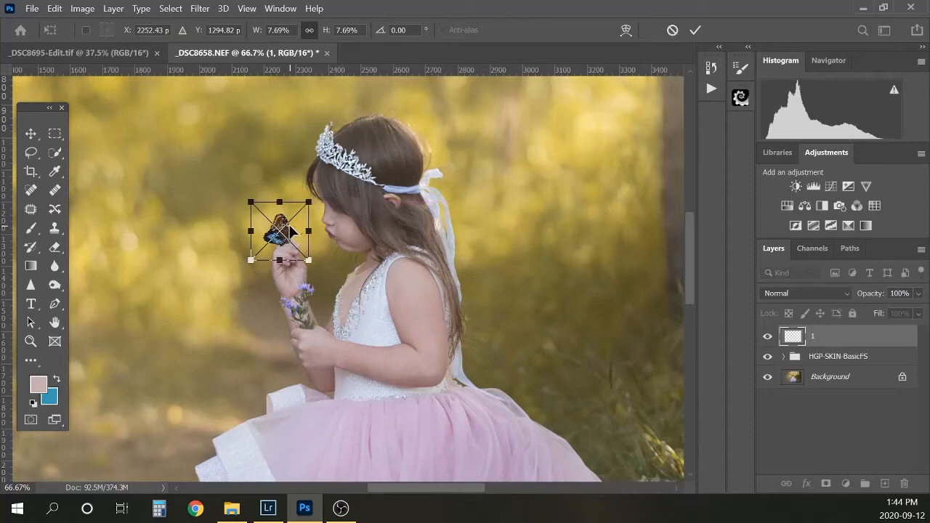
key(Return)
Switch to the Brush tool and add a layer between the butterfly and the HGP-SKIN-BasicFS group with Multiply blending
key(b)
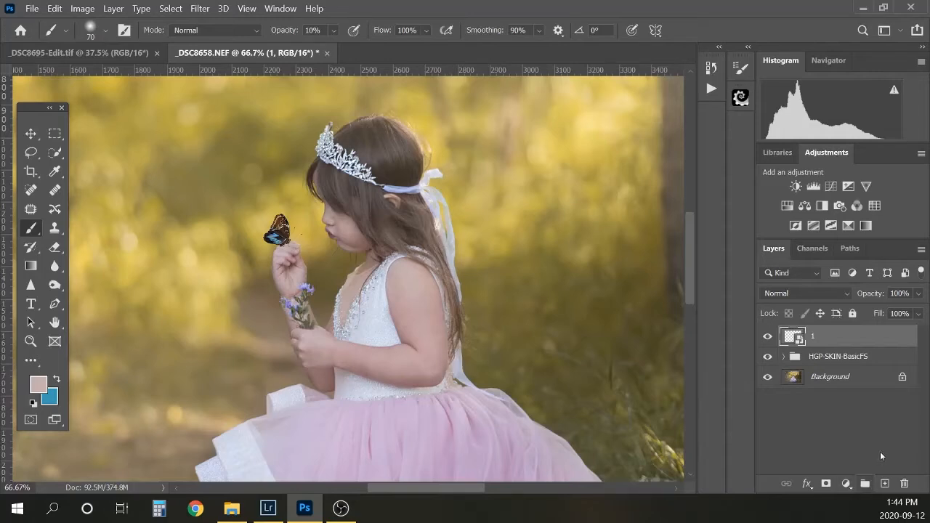
click(857, 361)
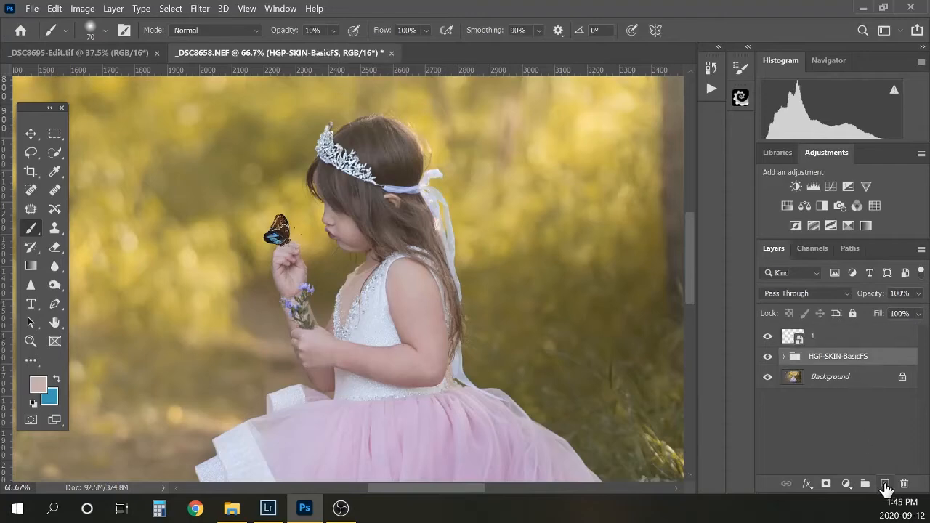
click(885, 484)
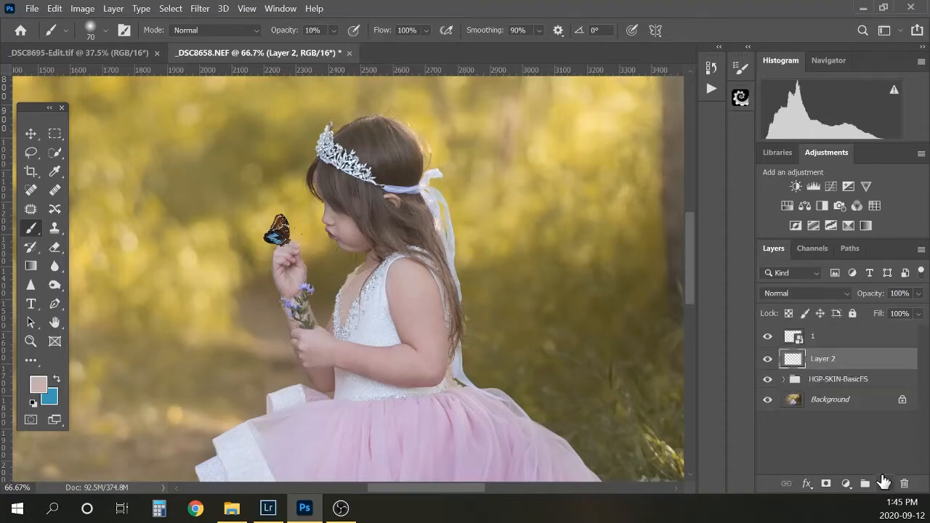
click(791, 291)
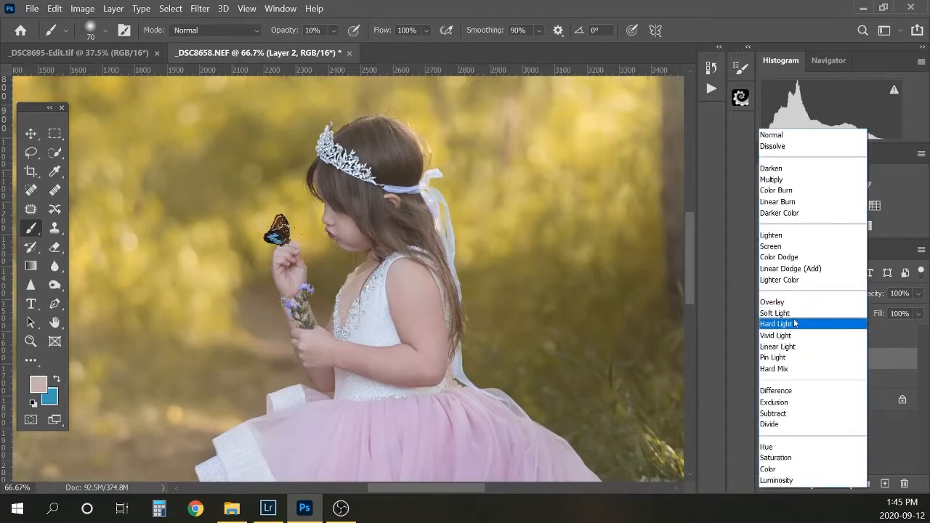
click(792, 180)
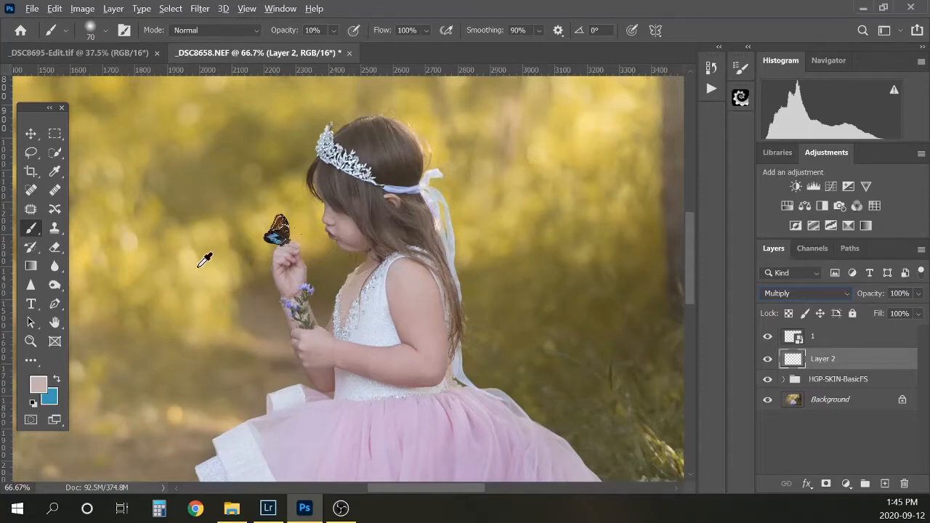
Sample the ground beside the gown as the foreground colour and darken it to a deep, muted brown
alt+click(206, 456)
click(38, 383)
click(548, 268)
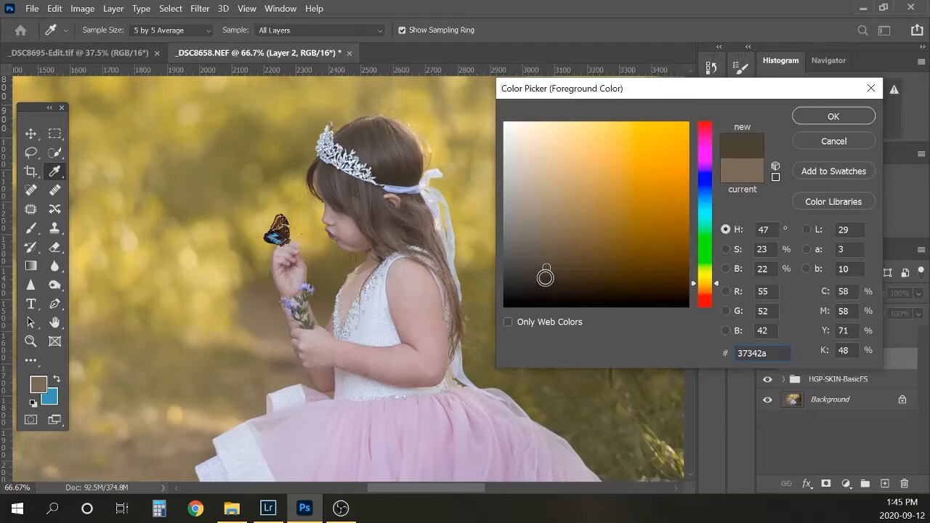
click(547, 279)
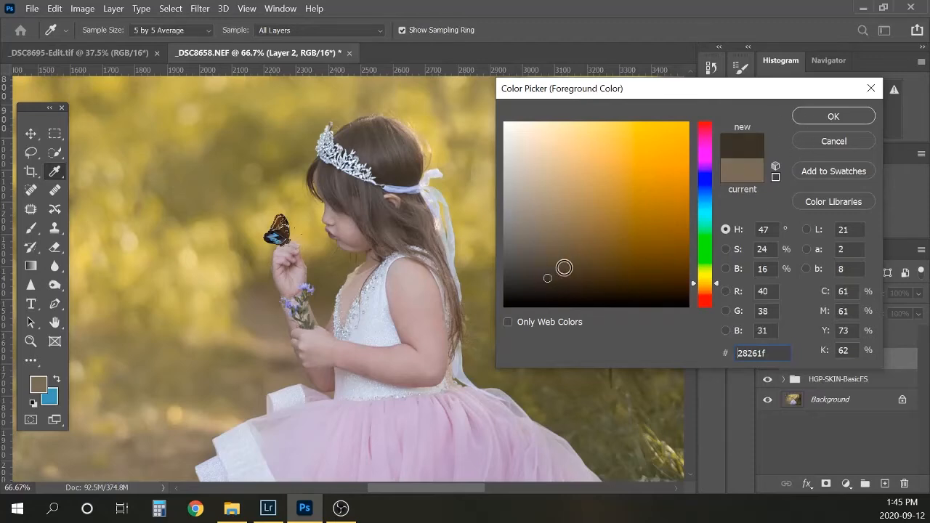
click(831, 117)
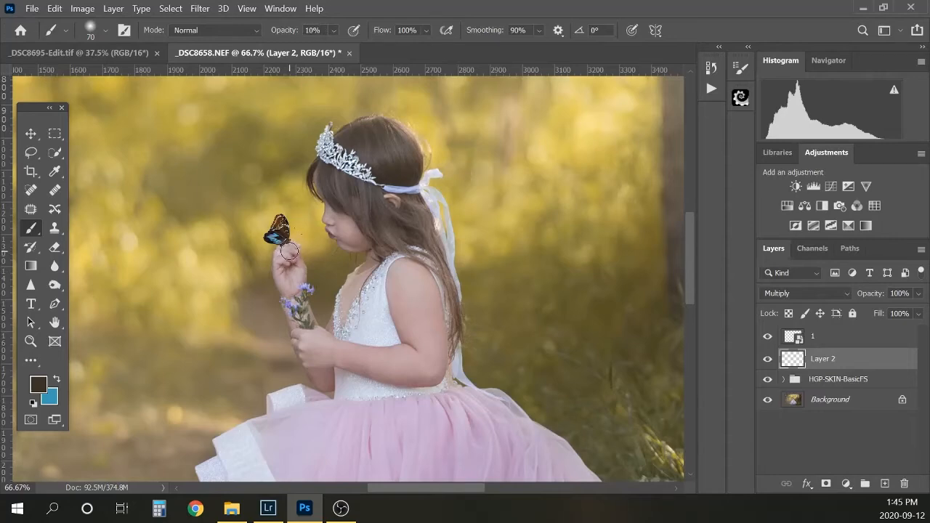
Flatten the brush tip into a thin horizontal ellipse, size it to 80 px and paint a shadow beneath the butterfly on Layer 2
click(104, 30)
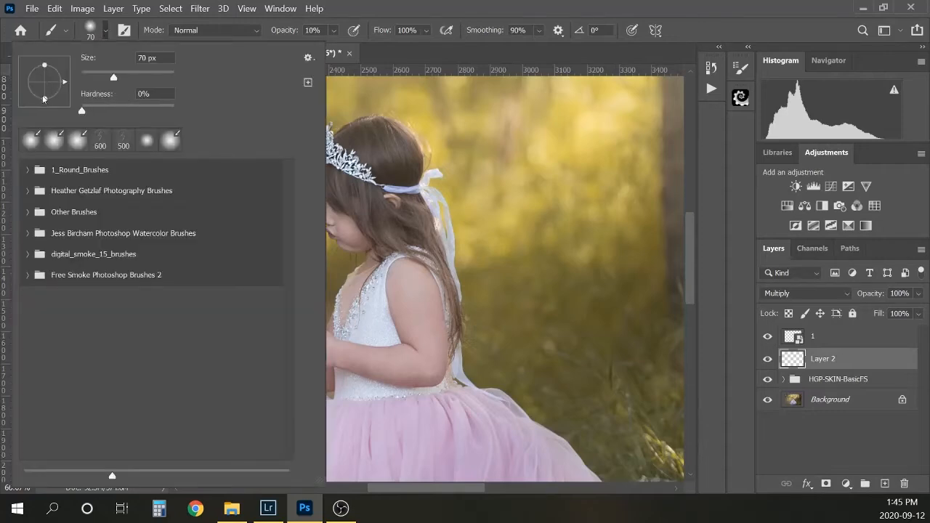
drag(44, 98, 46, 85)
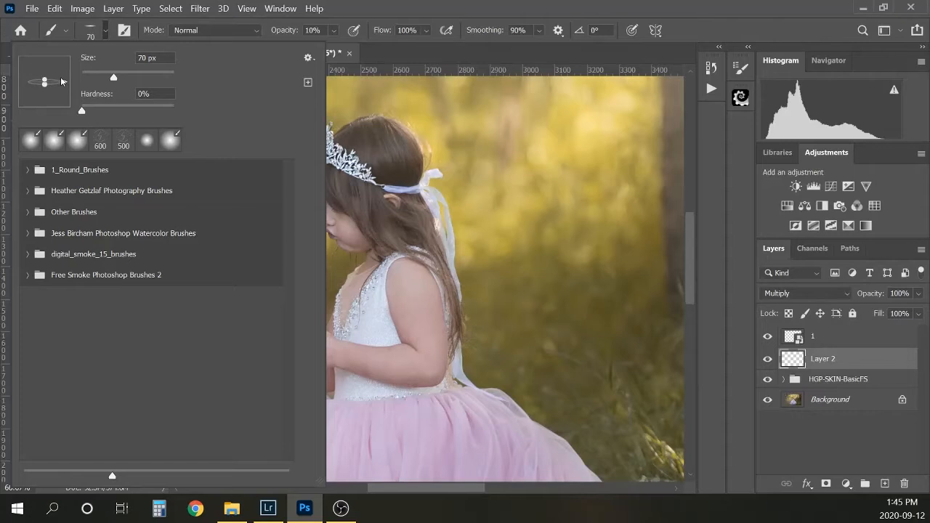
click(106, 32)
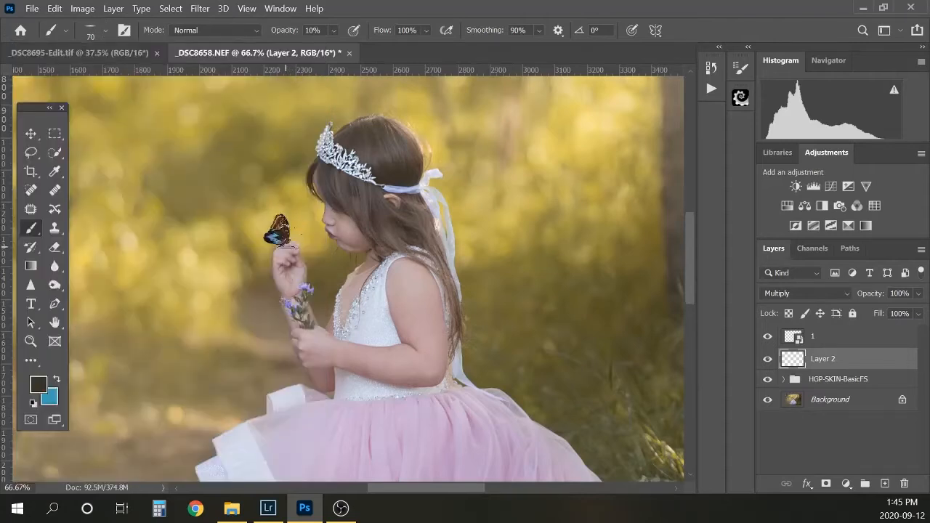
key(bracketright)
key(bracketleft)
key(bracketright)
click(769, 361)
click(770, 361)
Lower the opacity of Layer 2, the butterfly's shadow, to 89%
click(919, 293)
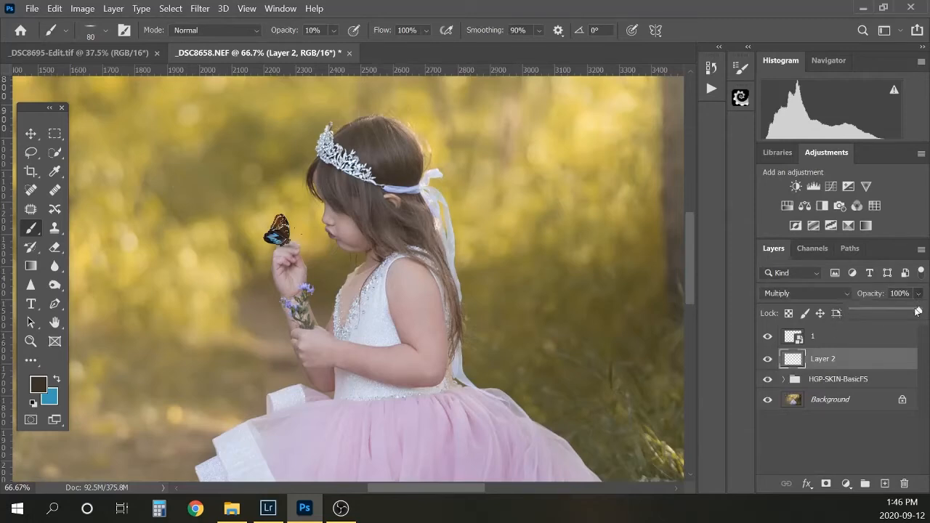
drag(918, 311, 909, 311)
click(919, 293)
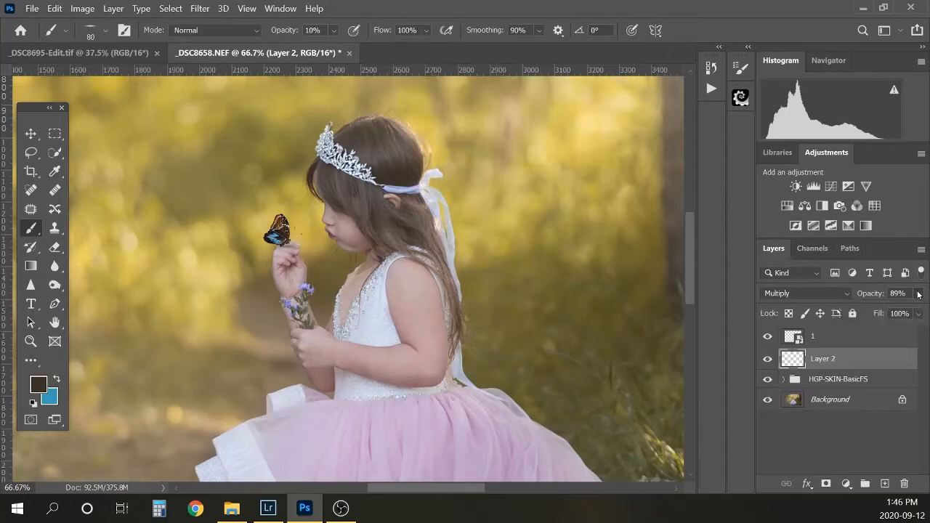
click(917, 292)
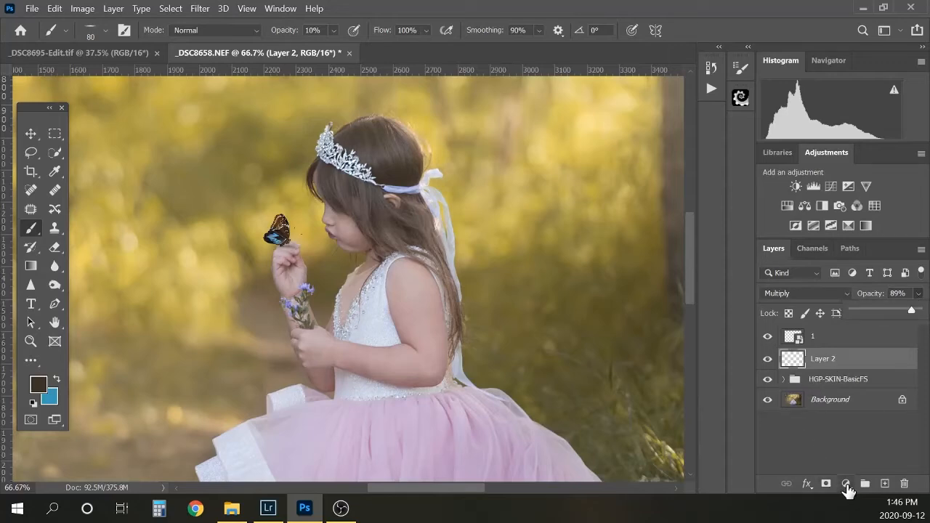
Restore the brush tip to a full round shape and set the brush opacity to 100%
click(106, 30)
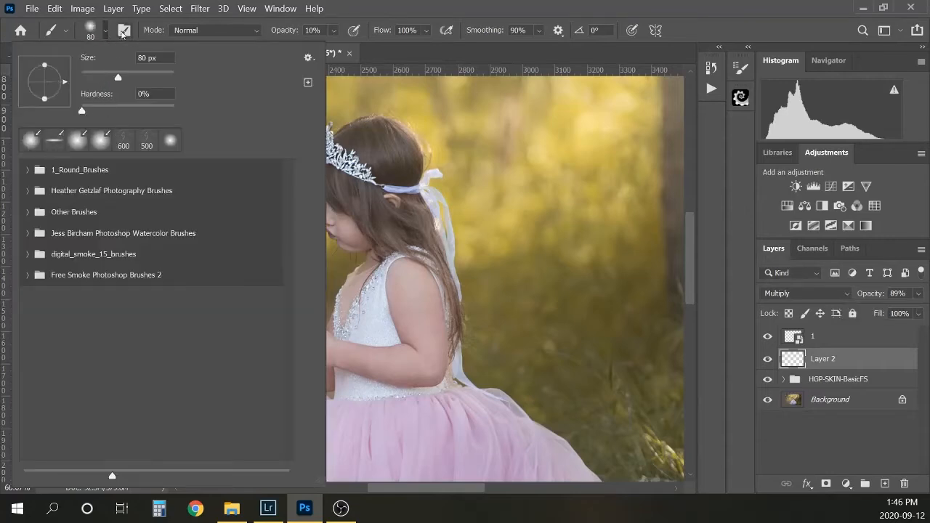
click(107, 30)
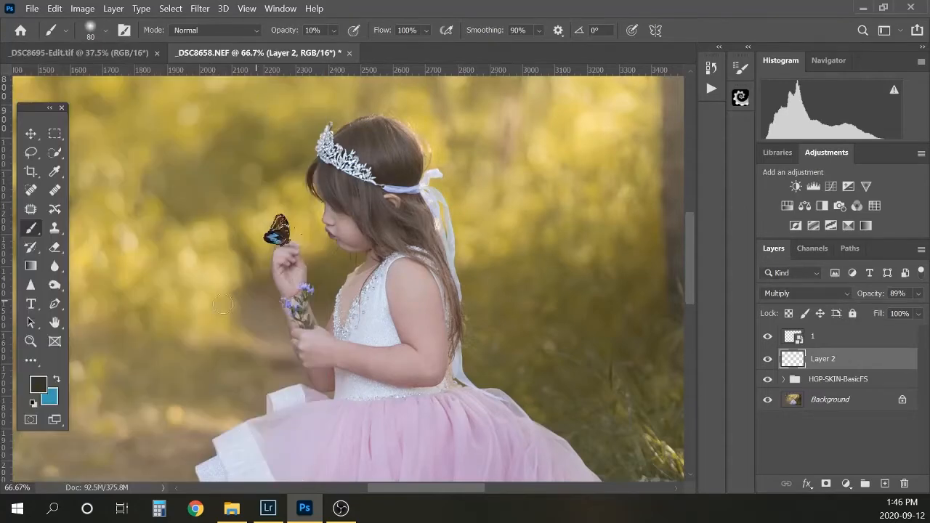
click(332, 31)
drag(338, 47, 433, 35)
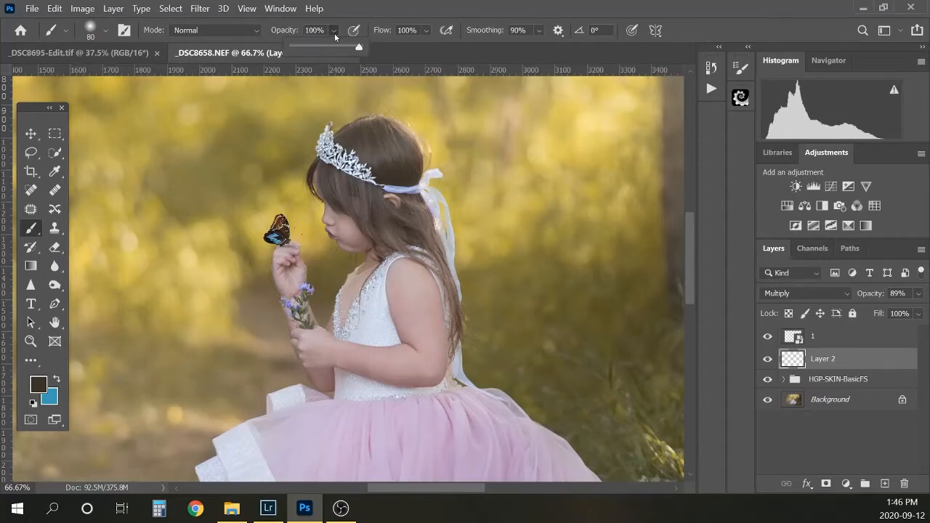
Add a layer mask to the shadow layer and bring the butterfly and hand into close view
key(ctrl+plus)
key(ctrl+plus)
key(ctrl+plus)
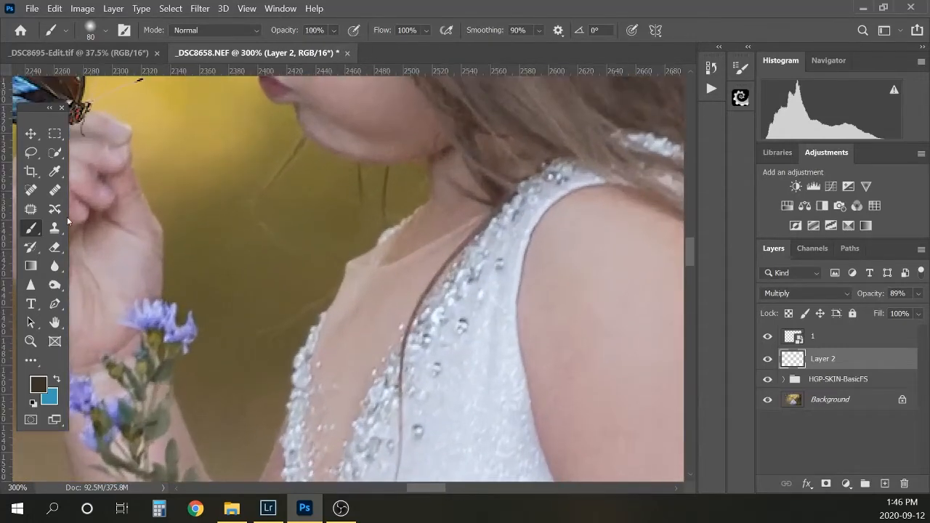
click(825, 484)
drag(436, 486, 408, 488)
drag(689, 252, 689, 241)
Paint black on the shadow layer's mask with a 10 px brush to remove shadow spilling past the fingers below the butterfly's wing
key(bracketleft)
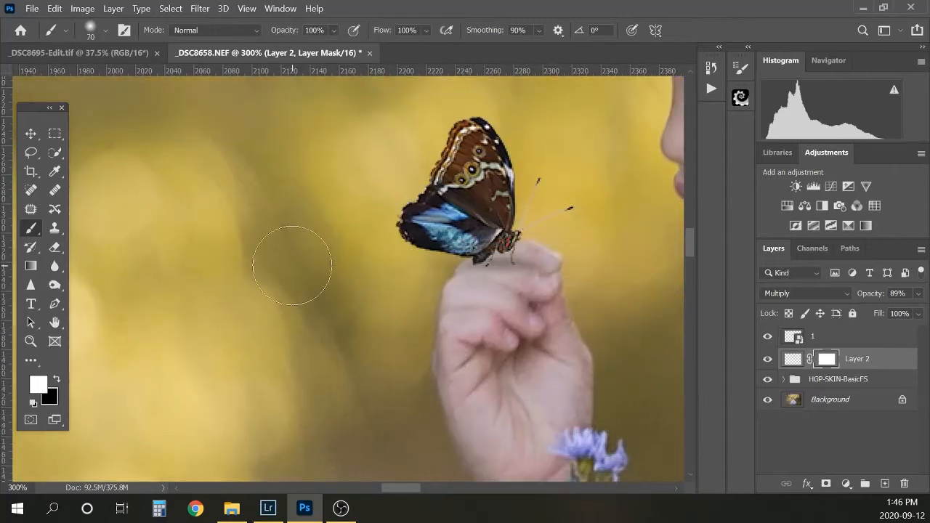
key(bracketleft)
key(bracketleft)
key(bracketleft)
key(bracketleft)
key(bracketleft)
key(bracketleft)
key(x)
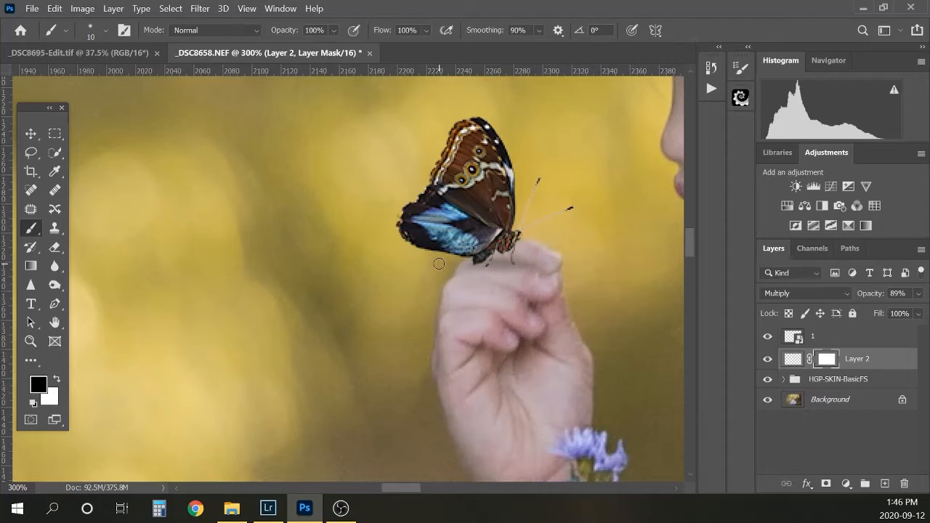
drag(438, 264, 447, 259)
click(768, 363)
click(767, 362)
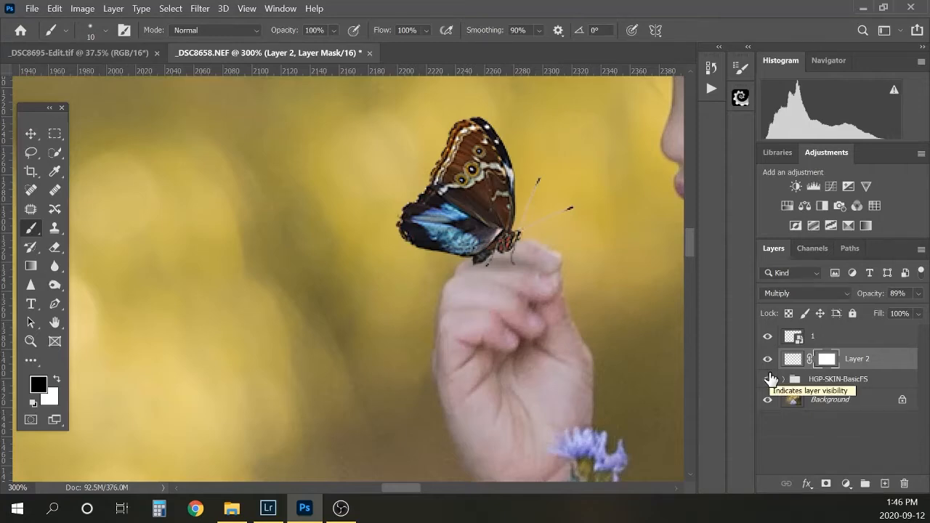
Apply a Gaussian Blur with a 0.5-pixel radius to the butterfly layer, comparing it with and without the preview
key(ctrl+minus)
key(ctrl+minus)
key(ctrl+minus)
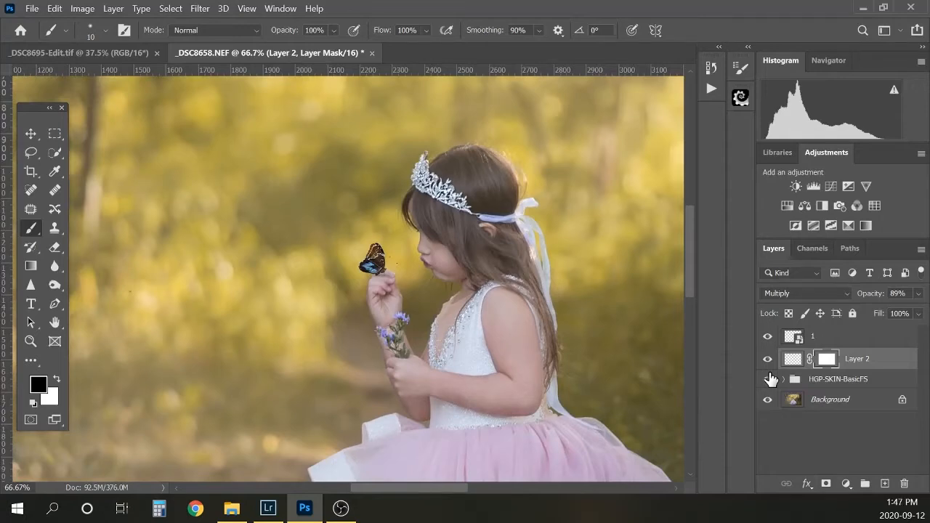
click(799, 339)
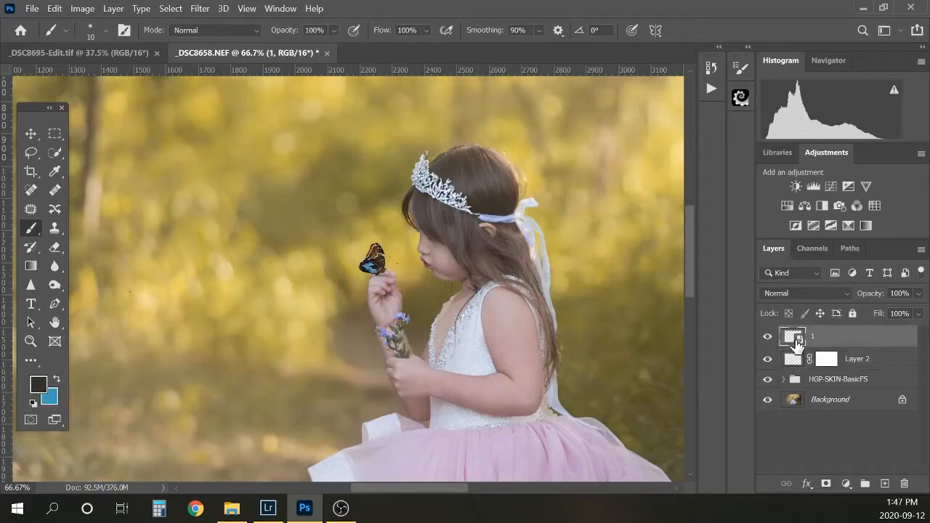
click(204, 9)
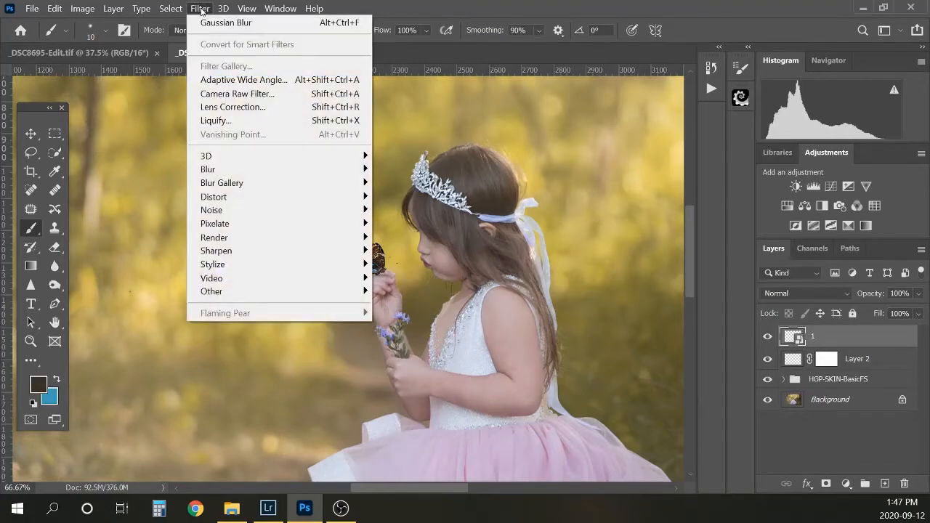
mouse_move(216, 169)
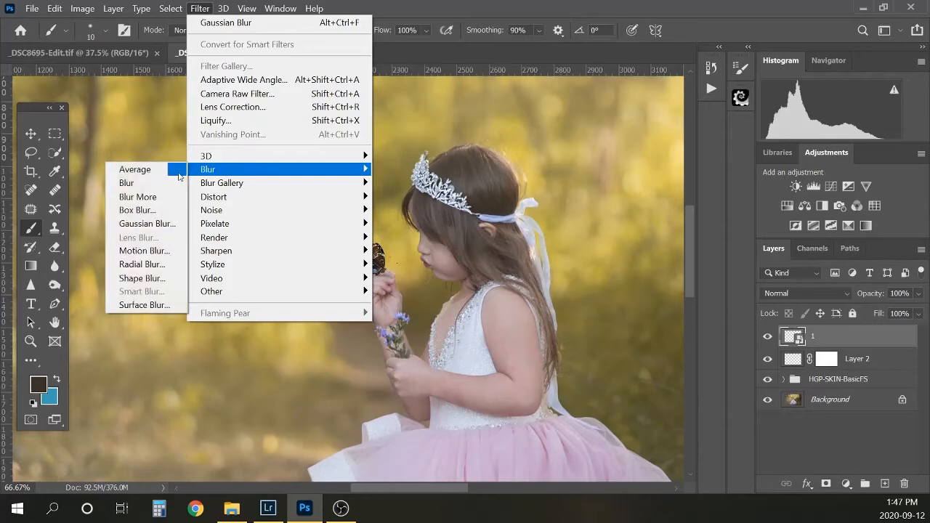
click(150, 224)
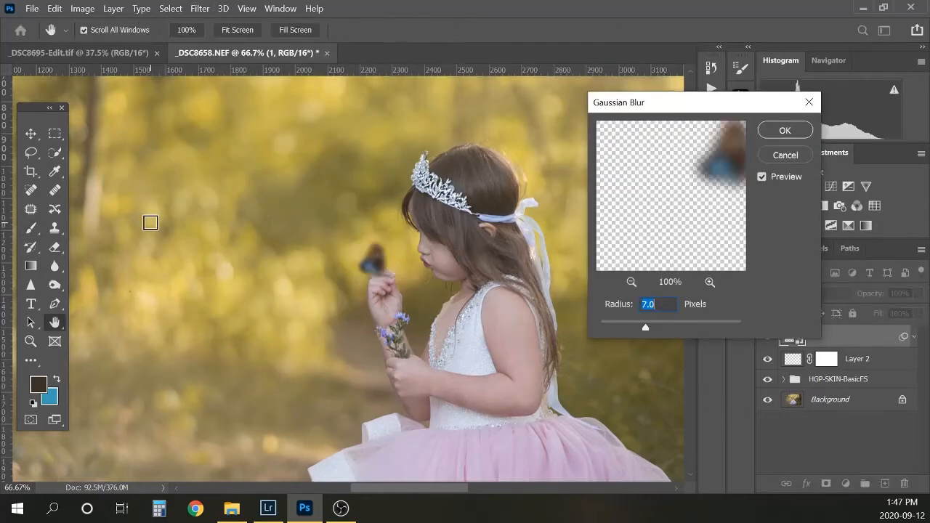
text(.5)
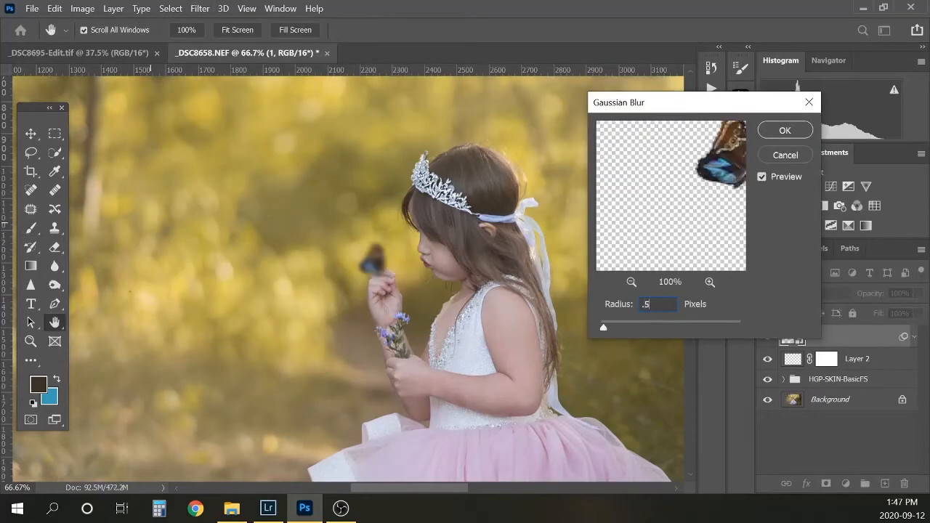
click(762, 177)
click(763, 177)
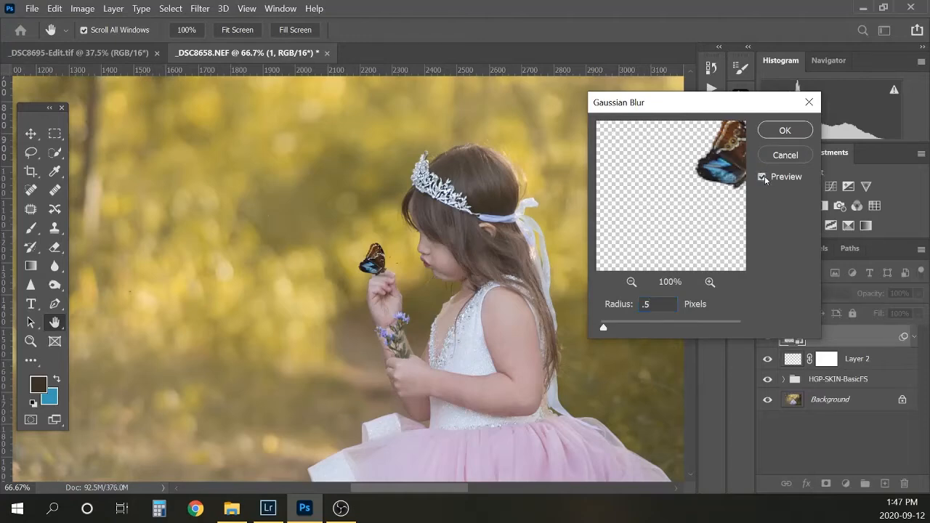
click(790, 129)
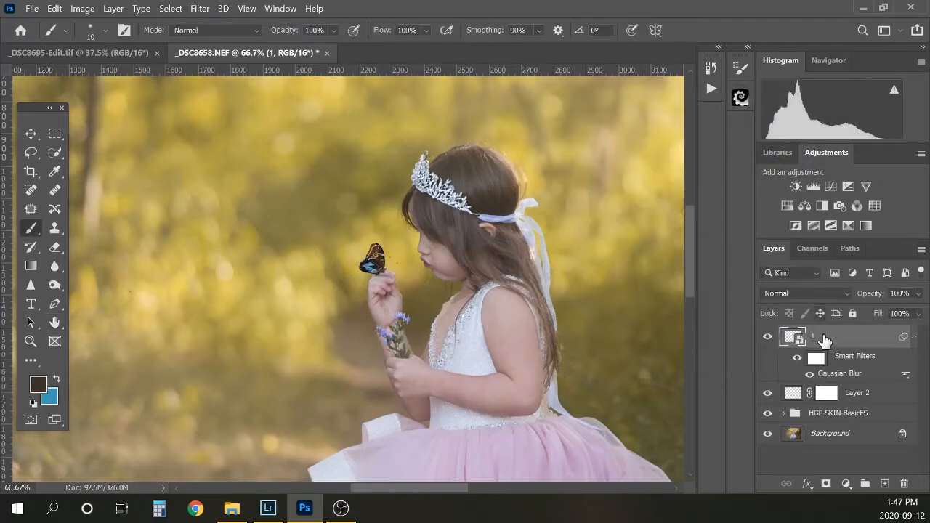
Rename layer 1 as "butterfly" and Layer 2 as "butterfly shadow"
double_click(814, 337)
text(butterfly)
key(Return)
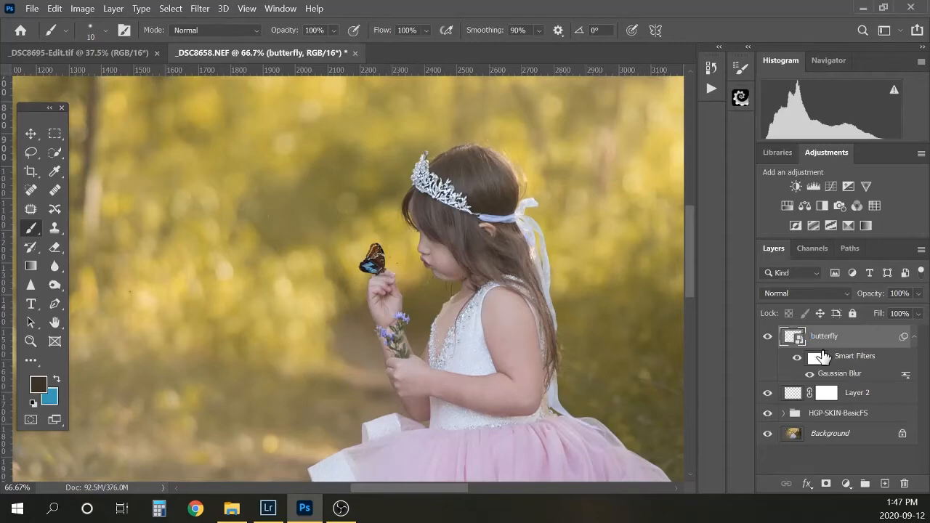
double_click(856, 393)
text(bu)
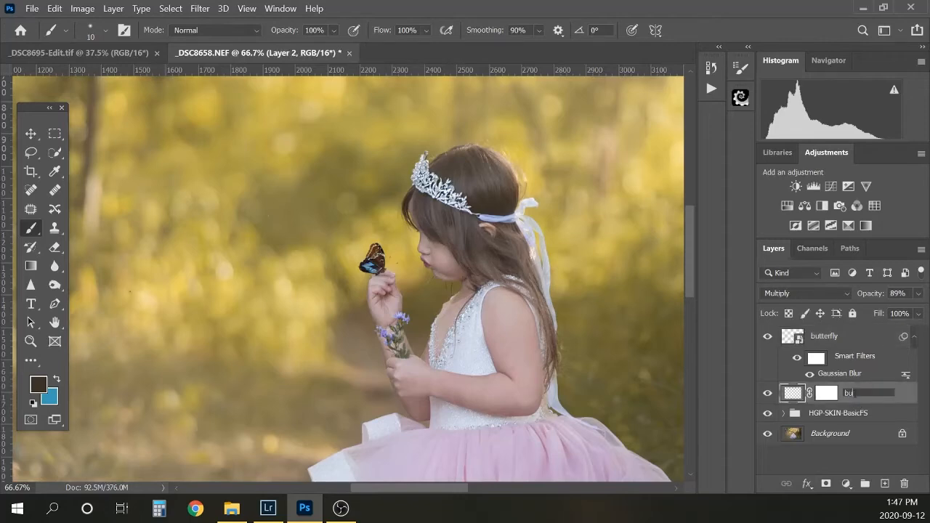
text(tterfly shadow)
key(Return)
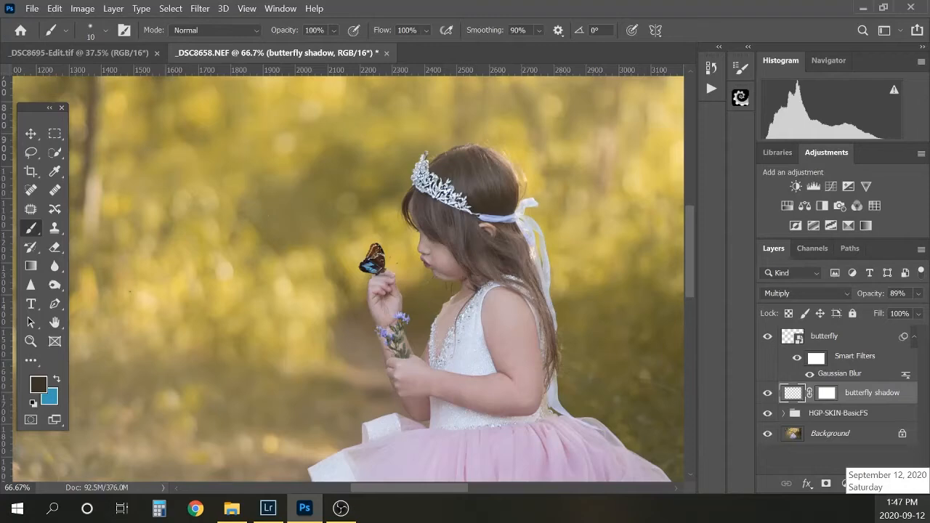
Add a Curves adjustment layer above the butterfly layer and pull the RGB curve's midpoint slightly down to darken the image
key(ctrl+minus)
key(ctrl+minus)
key(ctrl+minus)
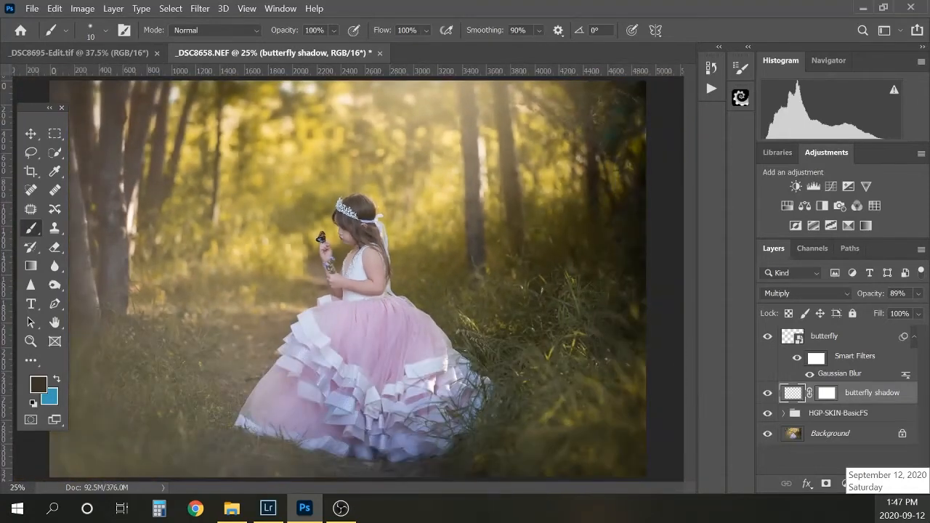
key(ctrl+minus)
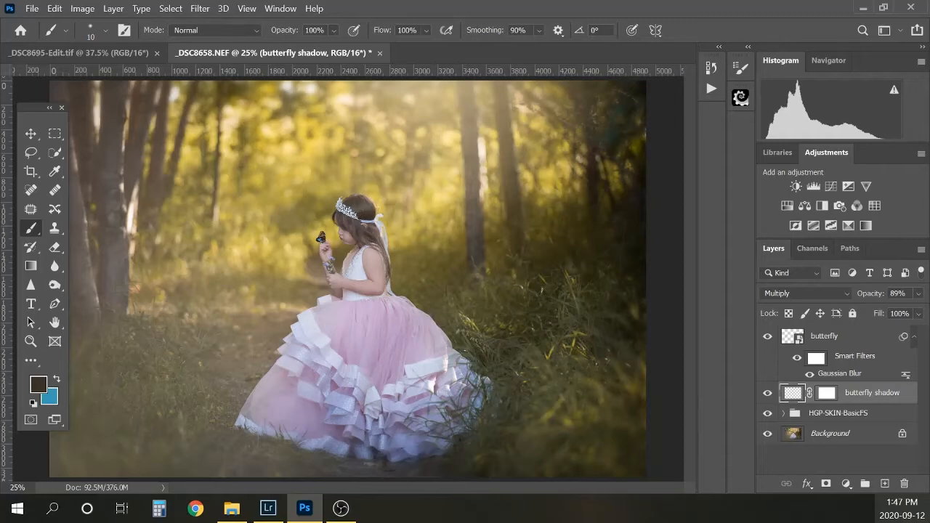
key(ctrl+minus)
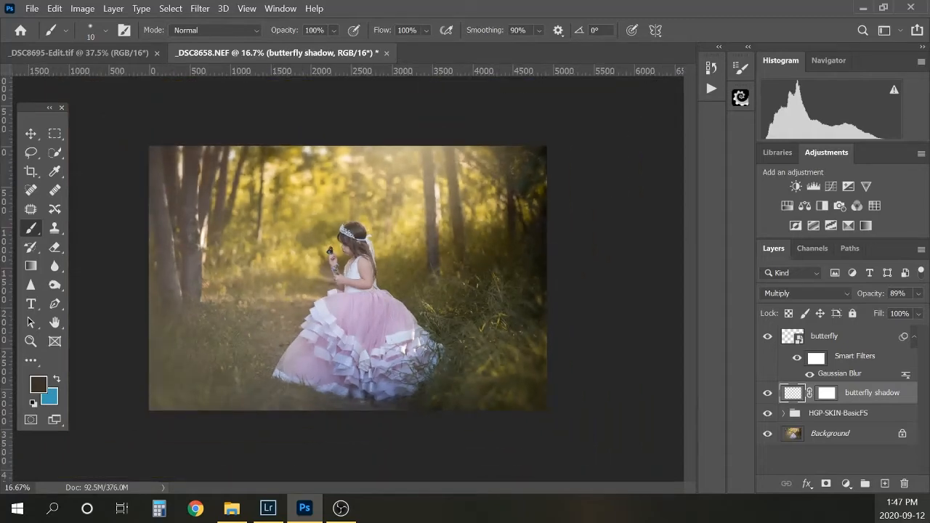
click(833, 339)
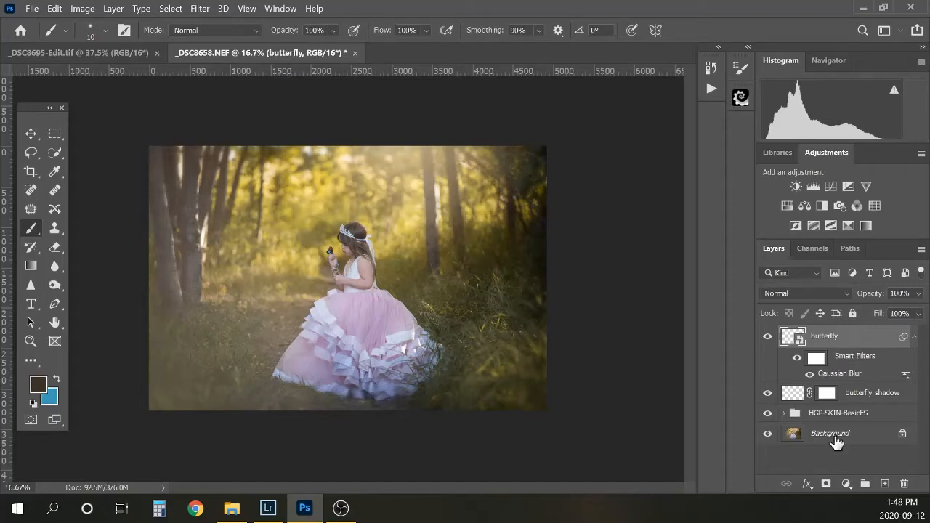
click(845, 484)
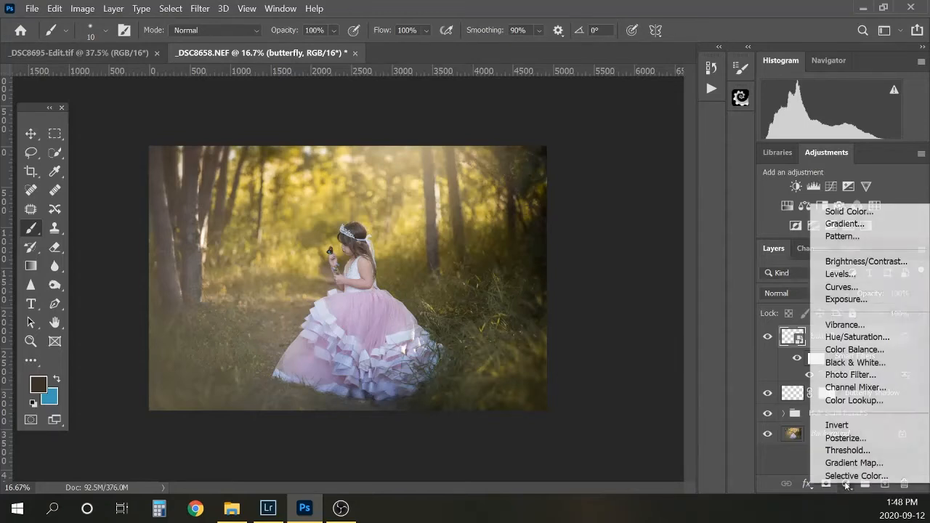
click(848, 288)
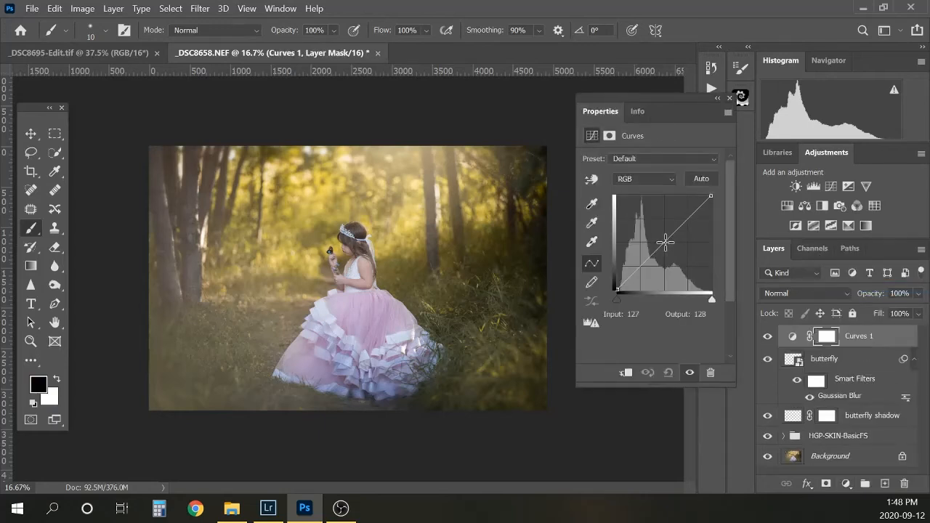
drag(663, 242, 666, 248)
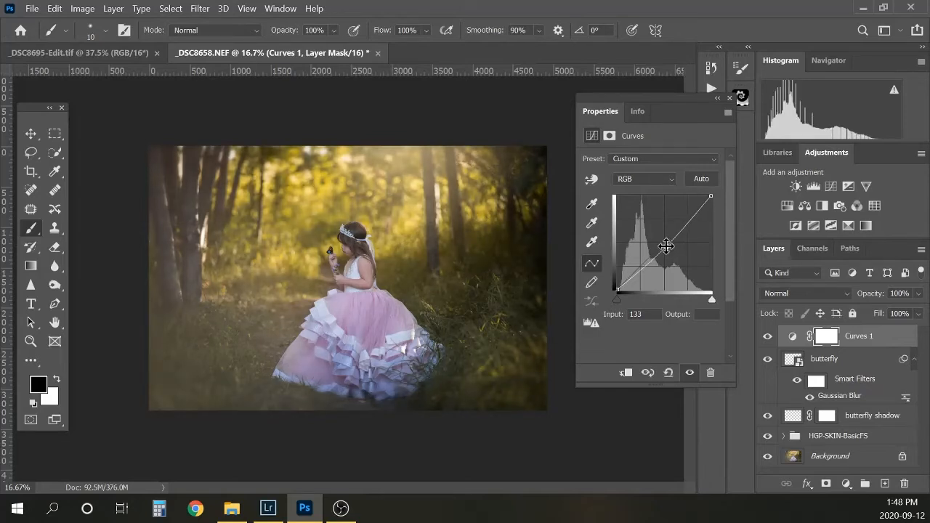
click(729, 98)
Rename the Curves 1 layer as "burn" and invert its mask to black
double_click(861, 338)
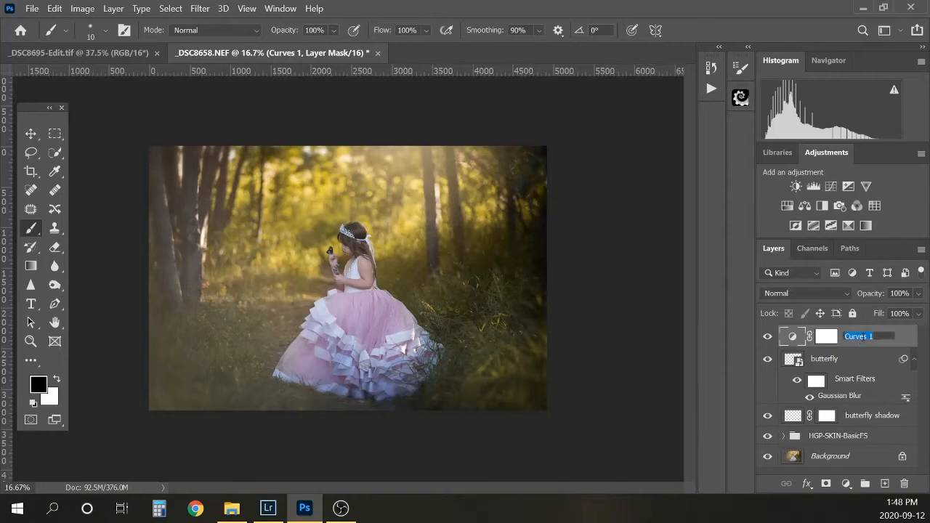
text(burn)
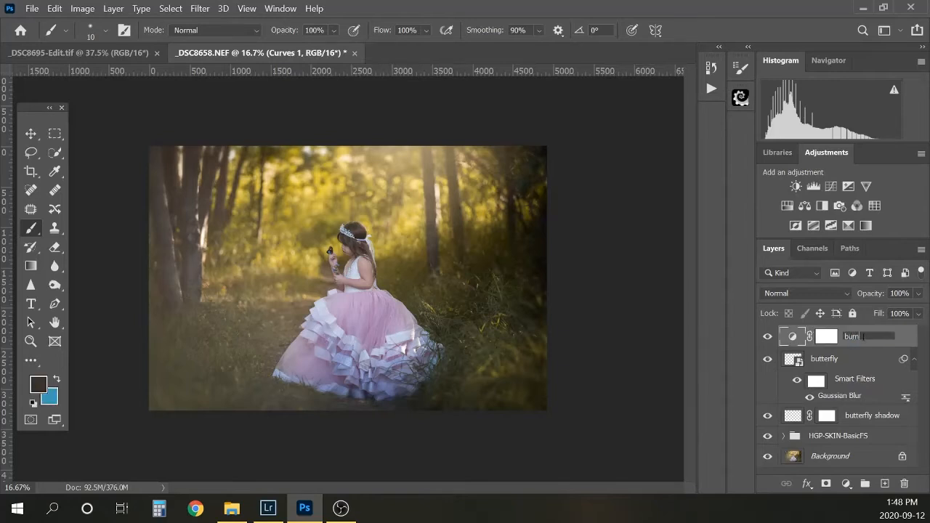
key(Return)
click(827, 336)
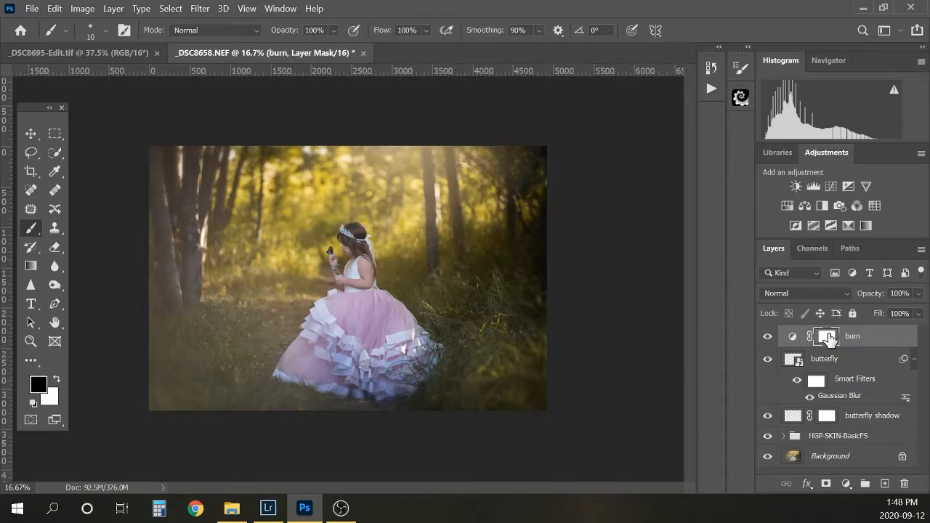
drag(829, 339, 831, 341)
key(ctrl+i)
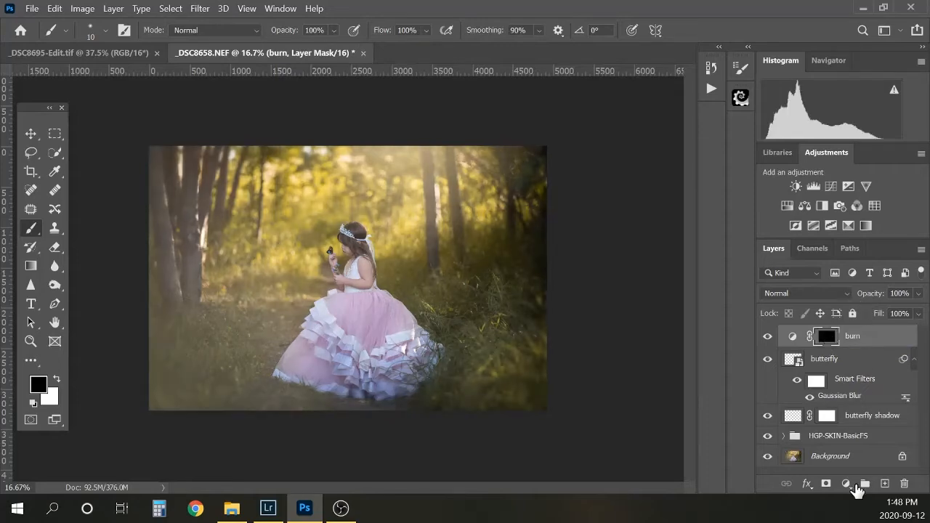
Add a second Curves adjustment layer above burn and pull the RGB curve's midpoint slightly up to brighten the image
click(846, 483)
click(868, 291)
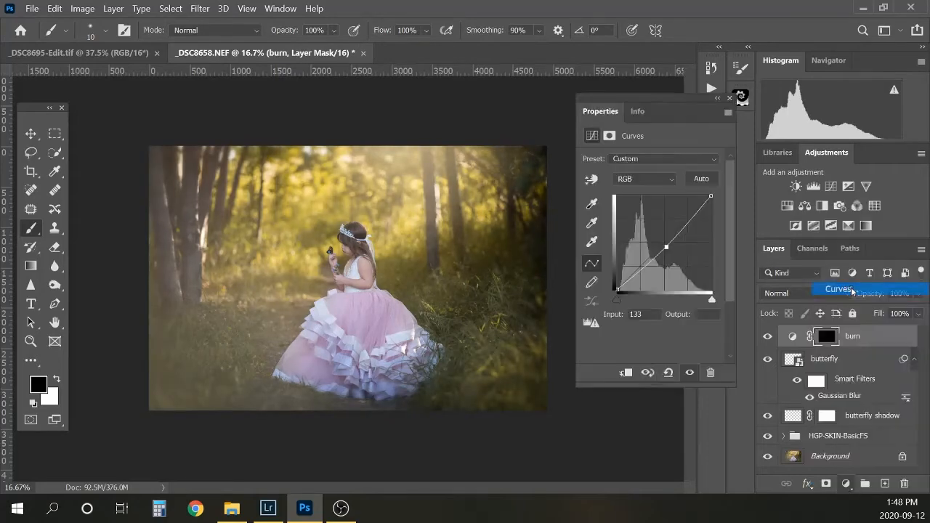
click(785, 293)
click(667, 242)
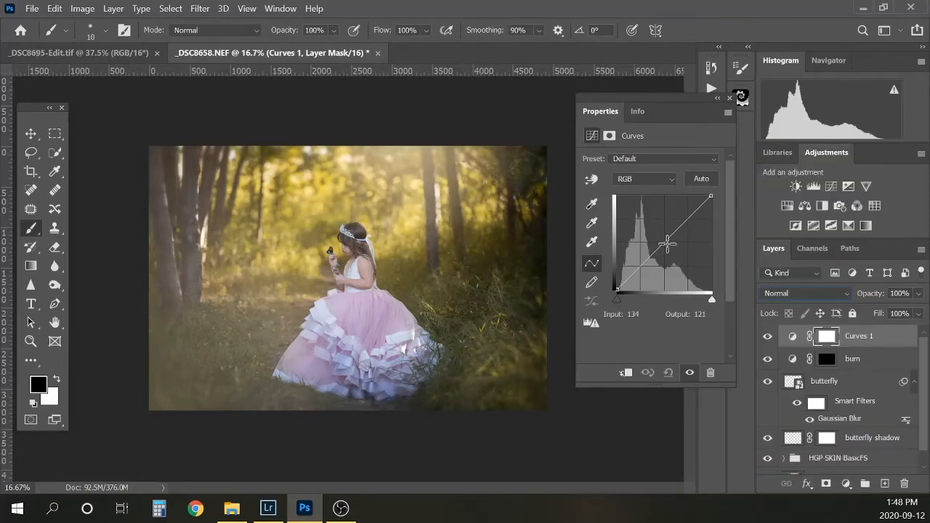
click(663, 242)
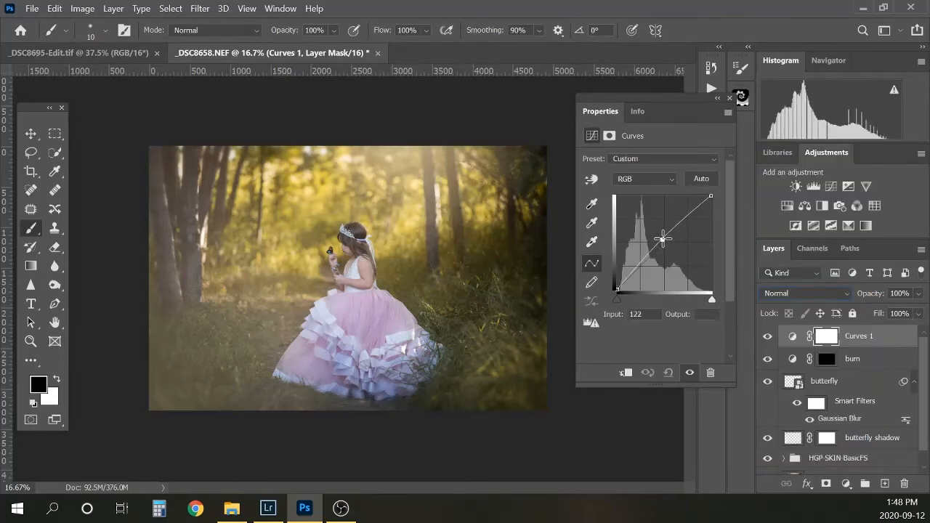
drag(662, 240, 662, 236)
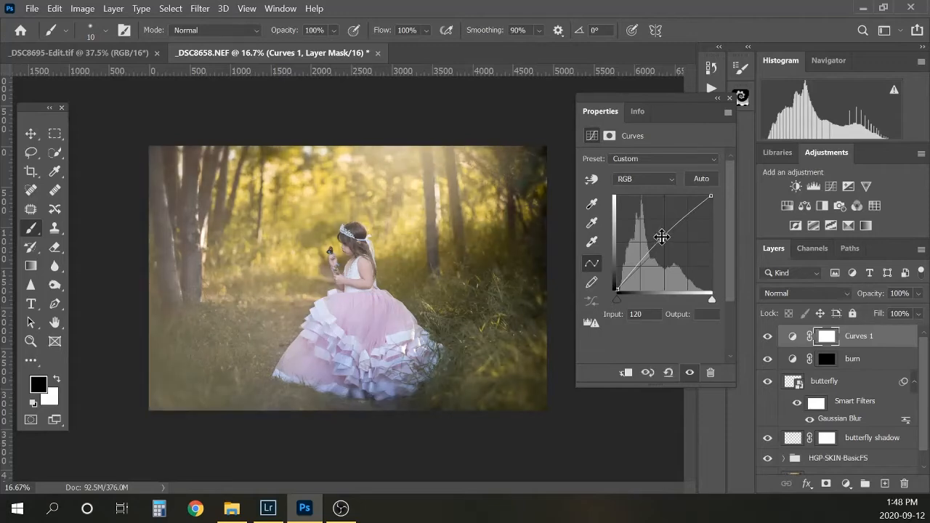
click(729, 98)
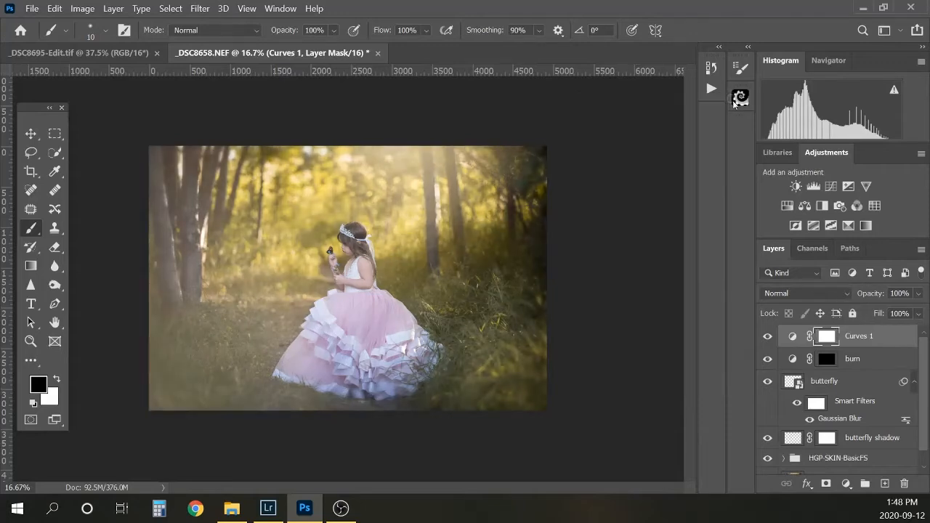
Rename the new Curves layer as "dodge" and invert its mask to black
double_click(859, 337)
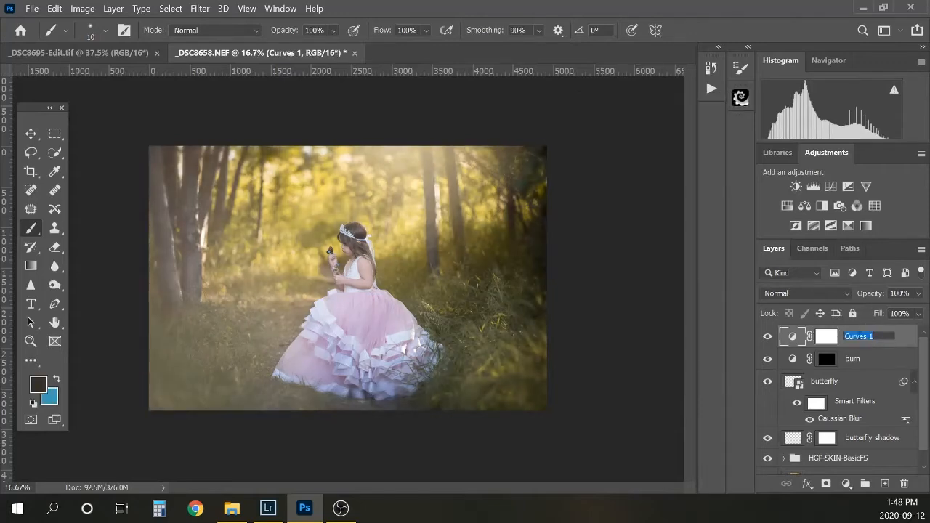
text(dodce)
key(Return)
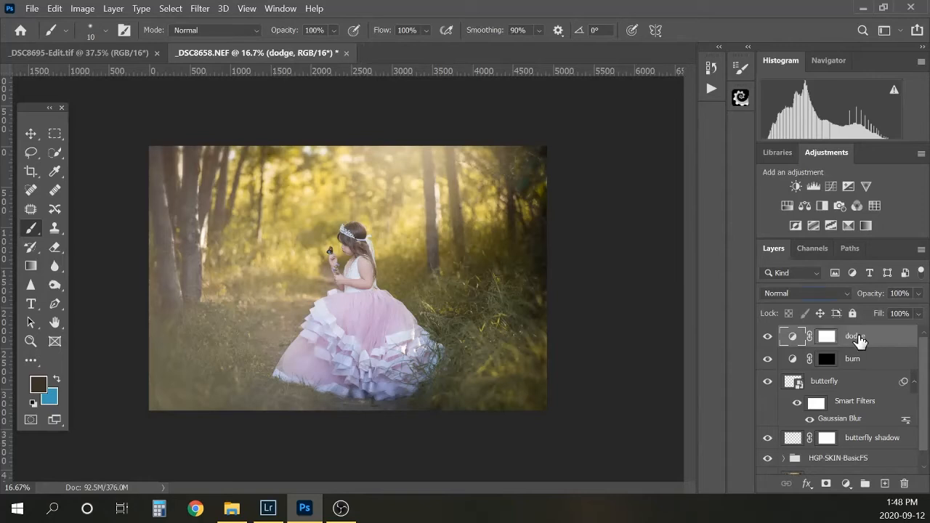
click(827, 337)
drag(828, 340, 829, 338)
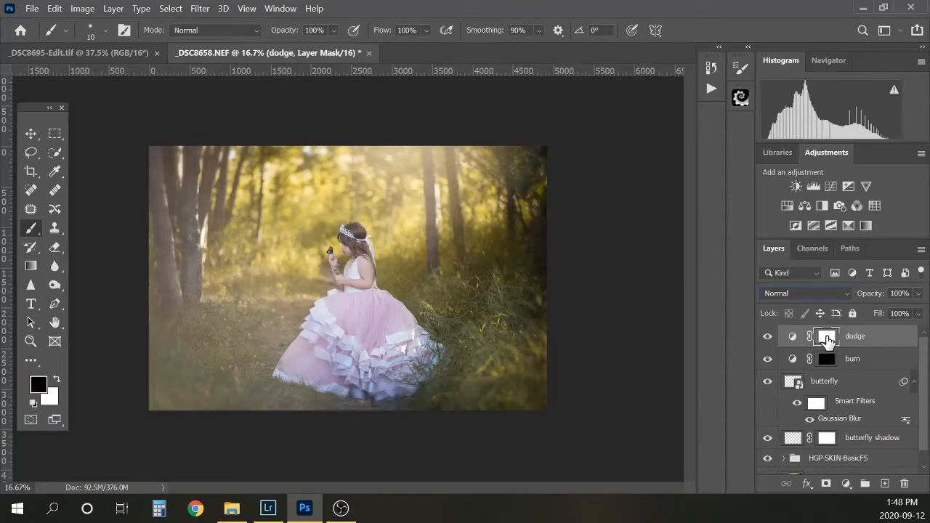
drag(827, 340, 829, 341)
key(ctrl+i)
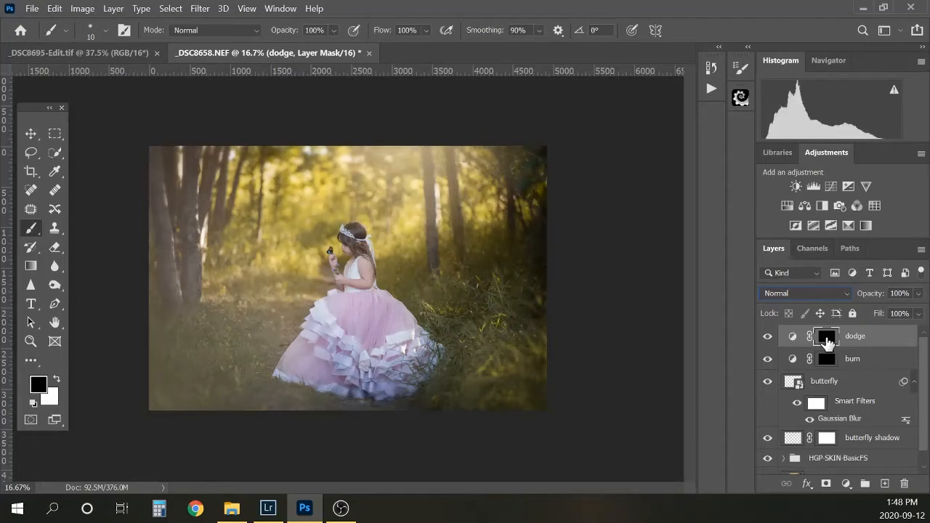
Paint white on the burn layer's mask over the girl's hair with a soft 62 px brush
click(827, 362)
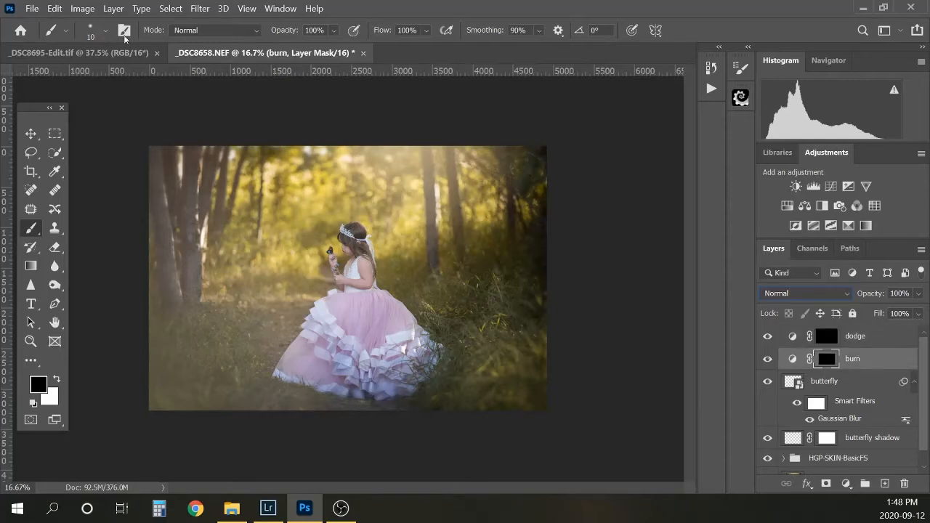
click(104, 32)
click(111, 72)
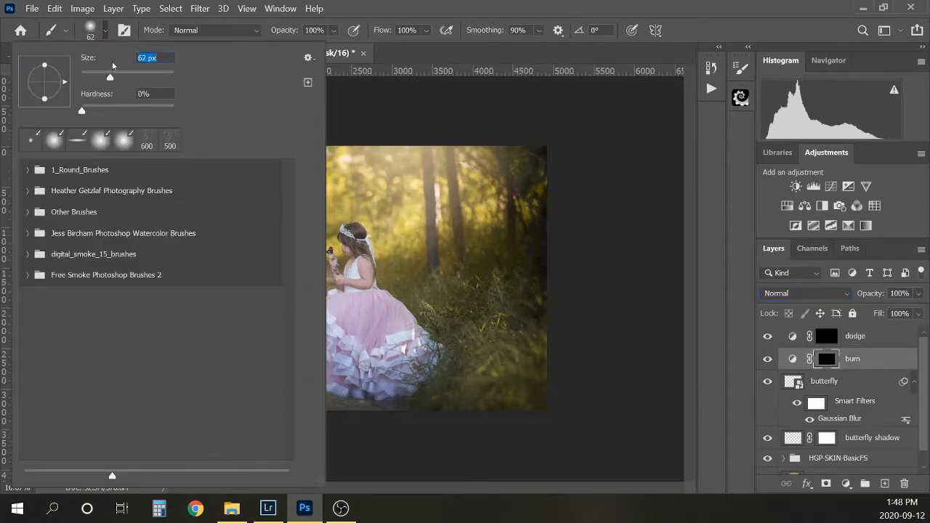
click(107, 33)
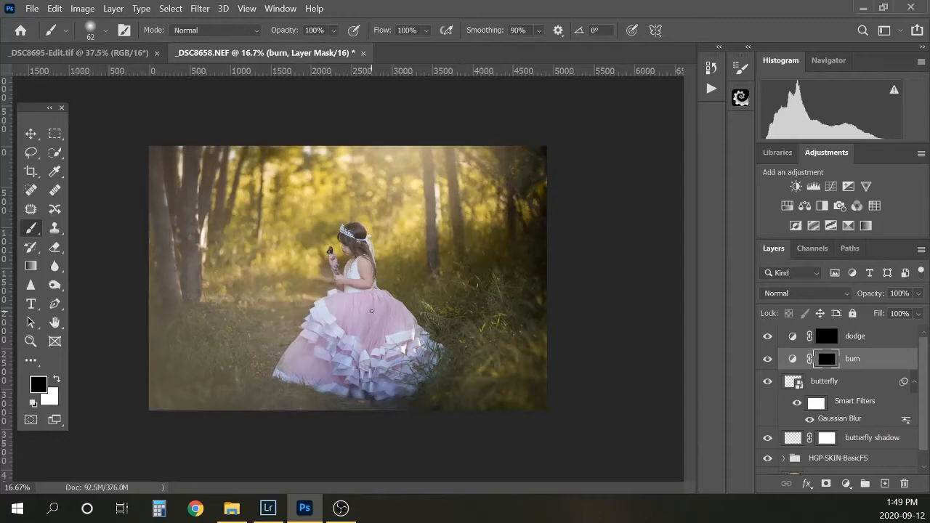
key(ctrl+minus)
key(ctrl+plus)
key(ctrl+plus)
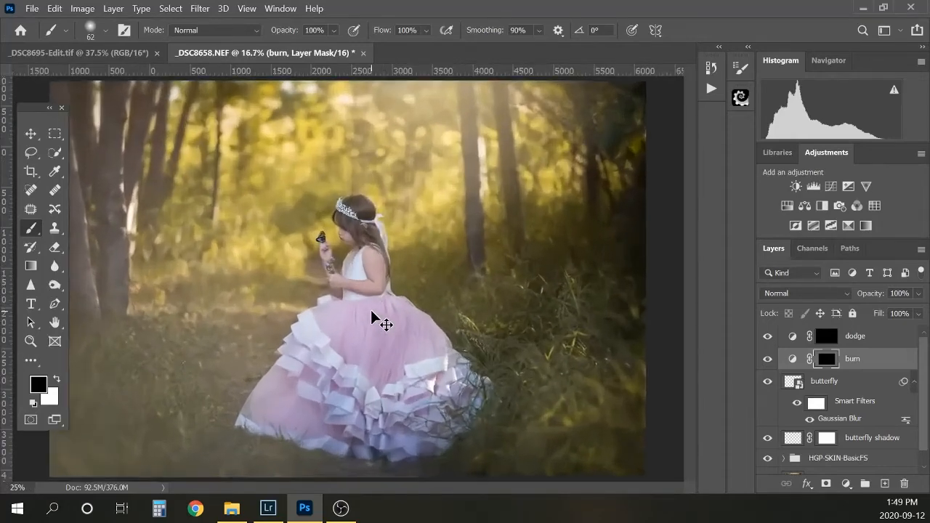
key(ctrl+plus)
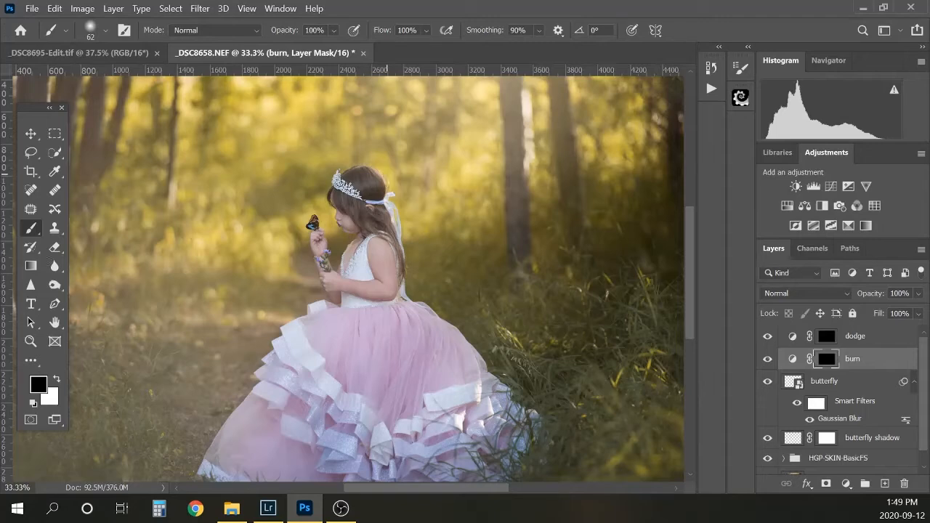
click(56, 380)
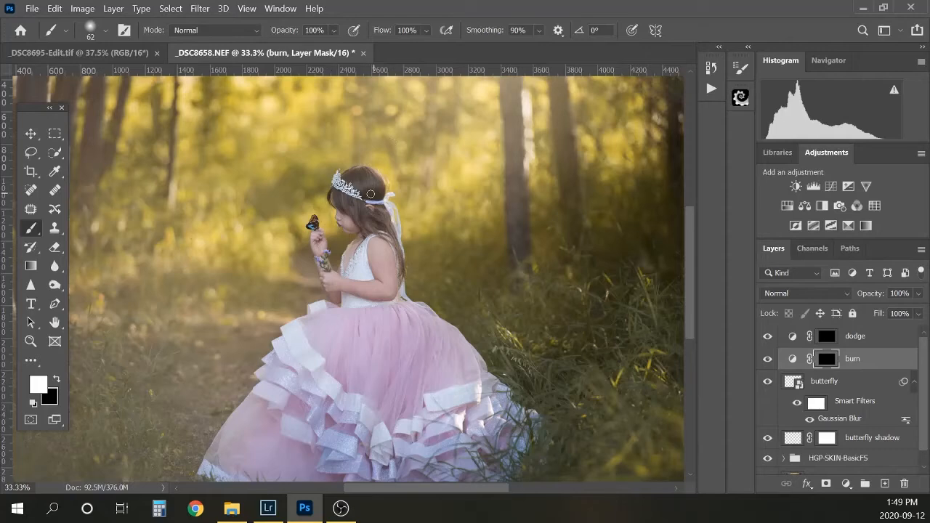
drag(373, 225, 371, 219)
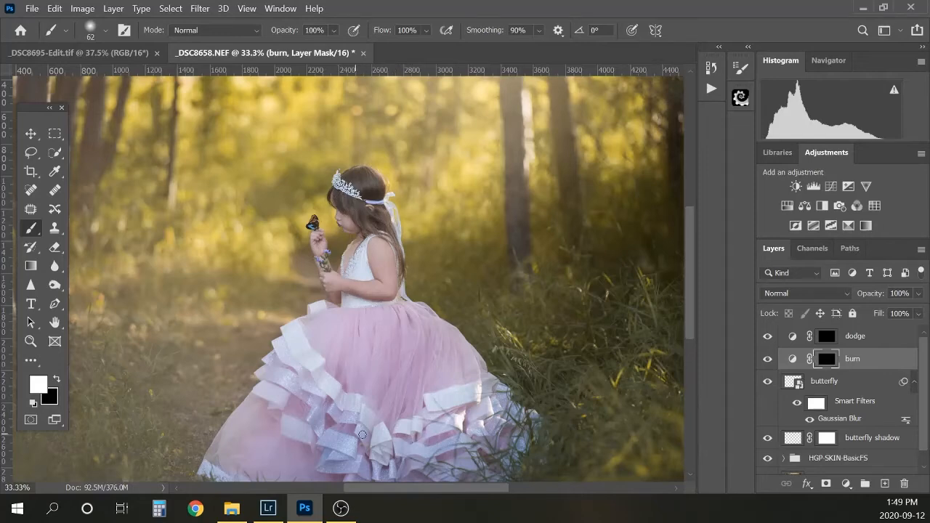
Reduce the brush to about 20 px and paint white on the burn mask down a fold at the skirt's centre
scroll(399, 349, down, 2)
key(bracketleft)
key(bracketleft)
key(bracketleft)
key(bracketleft)
key(bracketleft)
drag(389, 276, 390, 317)
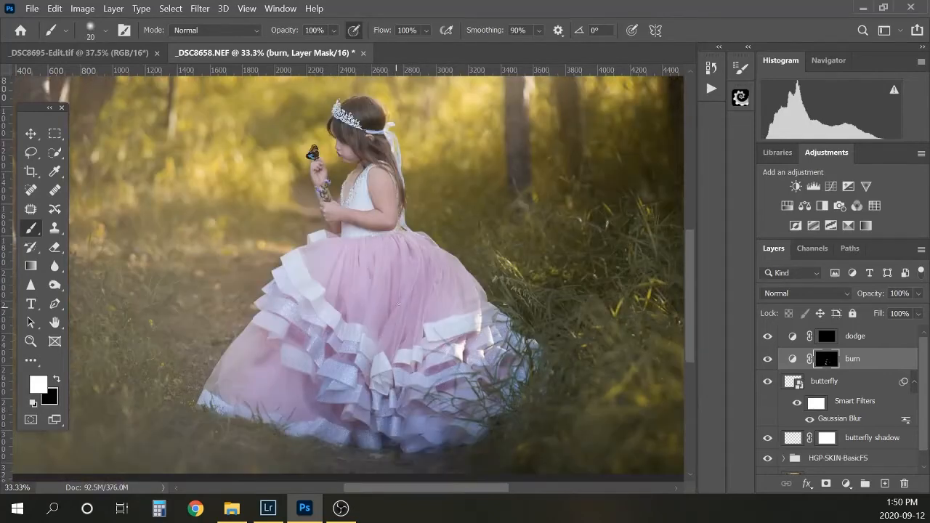
Paint white on the burn mask along the folds on the skirt's right side and enlarge the brush to 125 px
key(bracketright)
key(bracketright)
drag(428, 284, 422, 327)
mouse_move(439, 275)
mouse_down()
mouse_move(440, 302)
mouse_move(461, 300)
mouse_up()
key(bracketright)
key(bracketright)
key(bracketright)
key(bracketright)
key(bracketright)
key(bracketright)
key(bracketright)
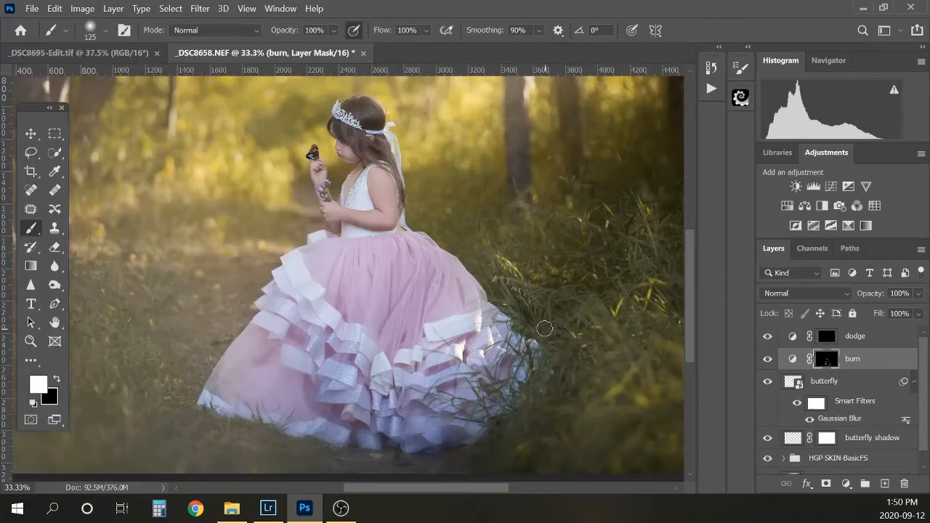
Lower the burn layer's opacity to 42% and compare the image with the layer hidden and shown
click(919, 294)
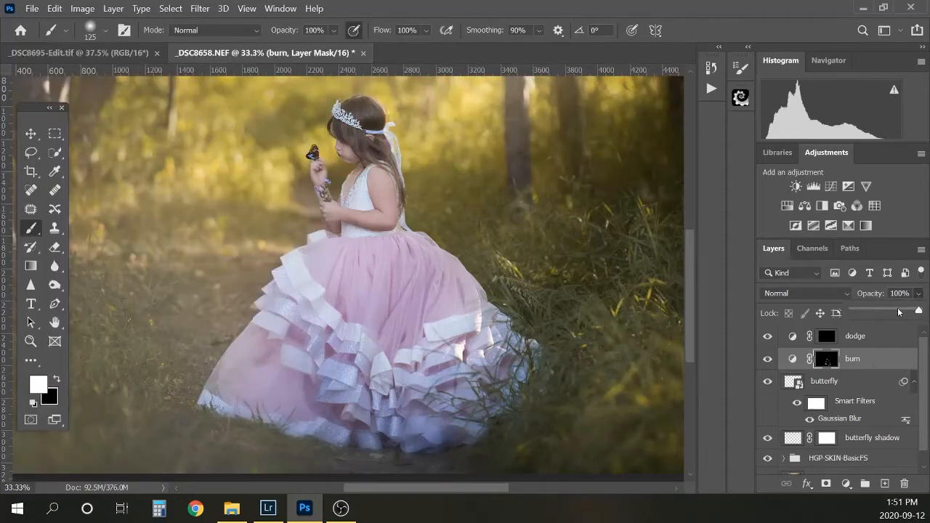
drag(898, 311, 886, 311)
click(767, 359)
click(767, 360)
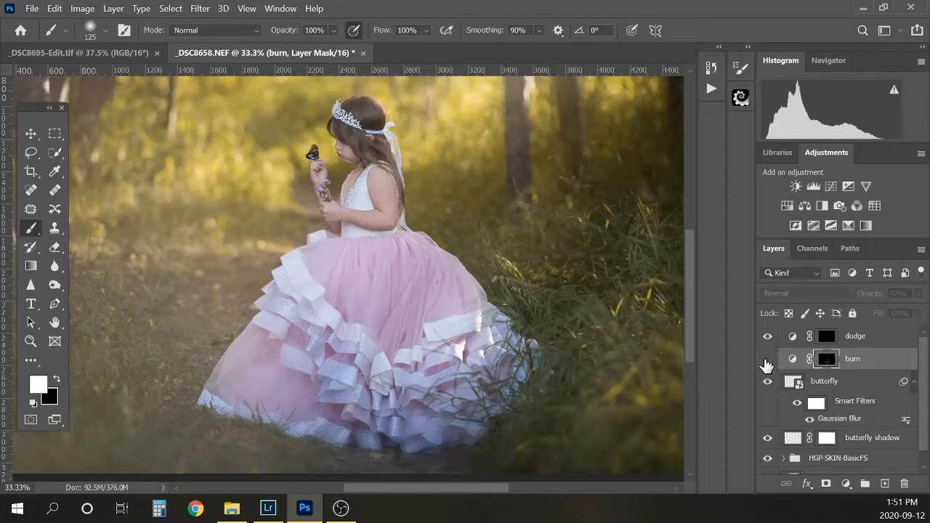
click(767, 359)
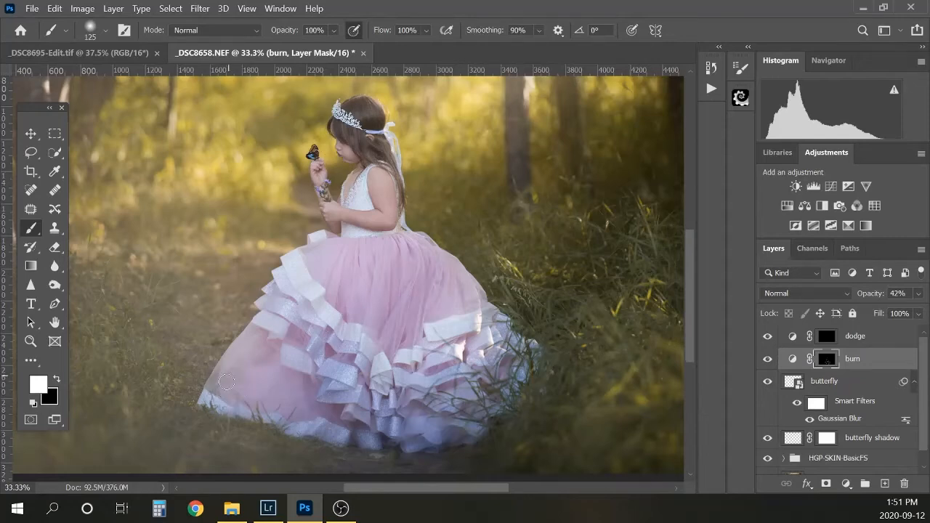
Paint white on the burn mask along the skirt's lower left edge with the 125 px brush
drag(239, 346, 252, 325)
key(ctrl+bracketleft)
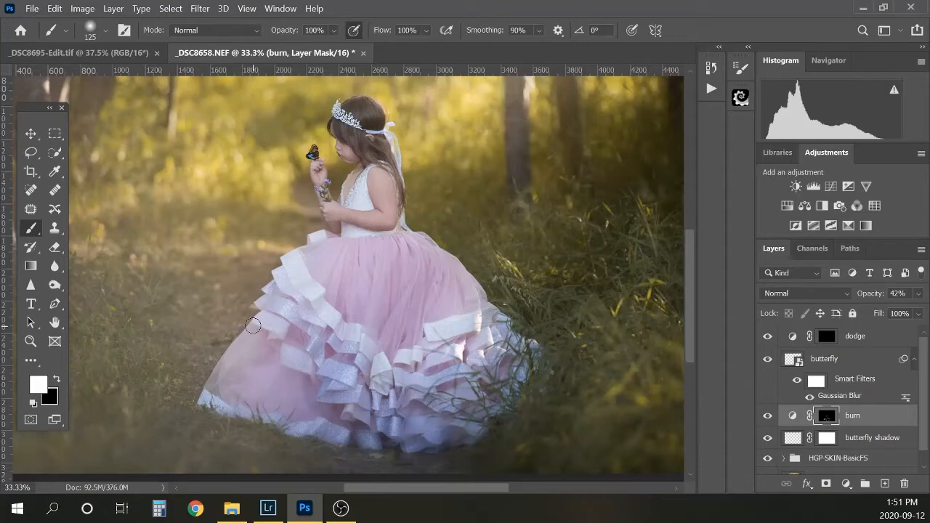
key(ctrl+bracketright)
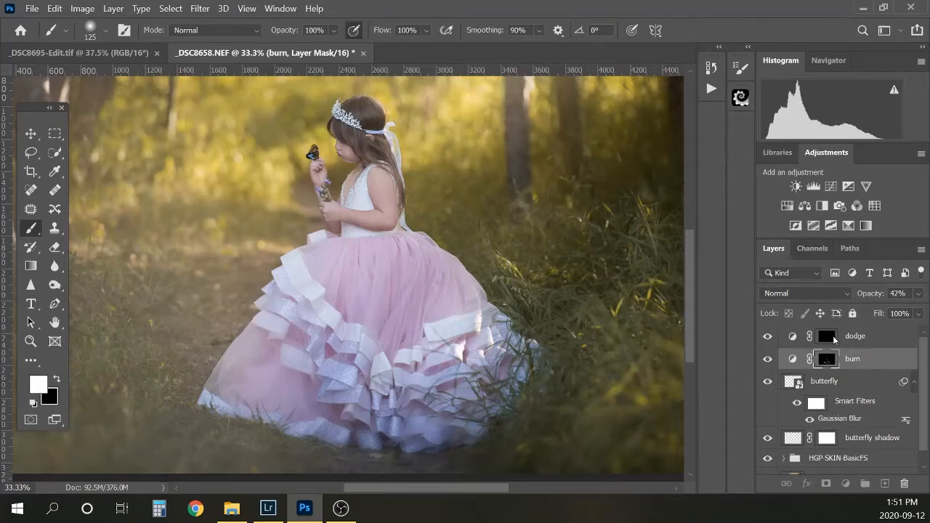
Paint white on the dodge layer's mask over the girl's face and hair, reducing the brush to 25 px for finer areas
click(833, 336)
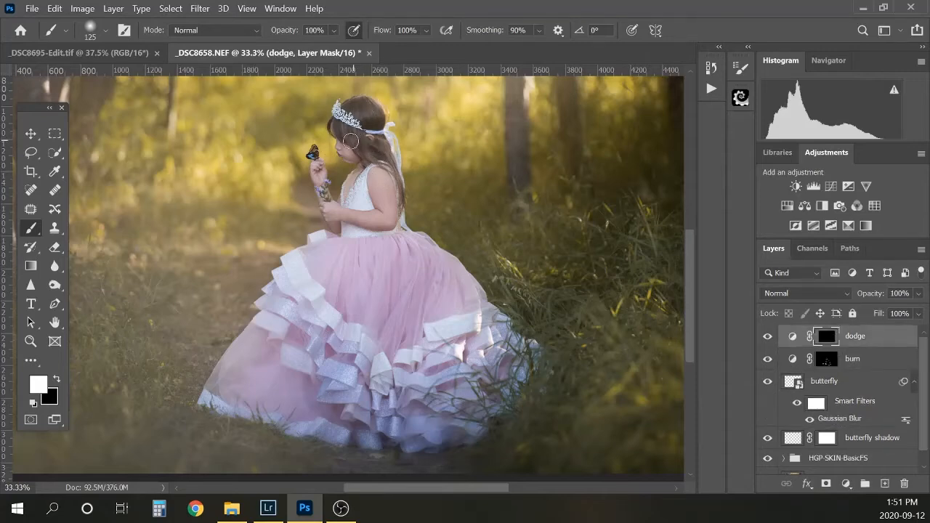
drag(349, 145, 357, 129)
key(bracketleft)
key(bracketleft)
key(bracketleft)
key(bracketleft)
key(bracketleft)
key(bracketleft)
key(bracketleft)
key(bracketleft)
key(bracketleft)
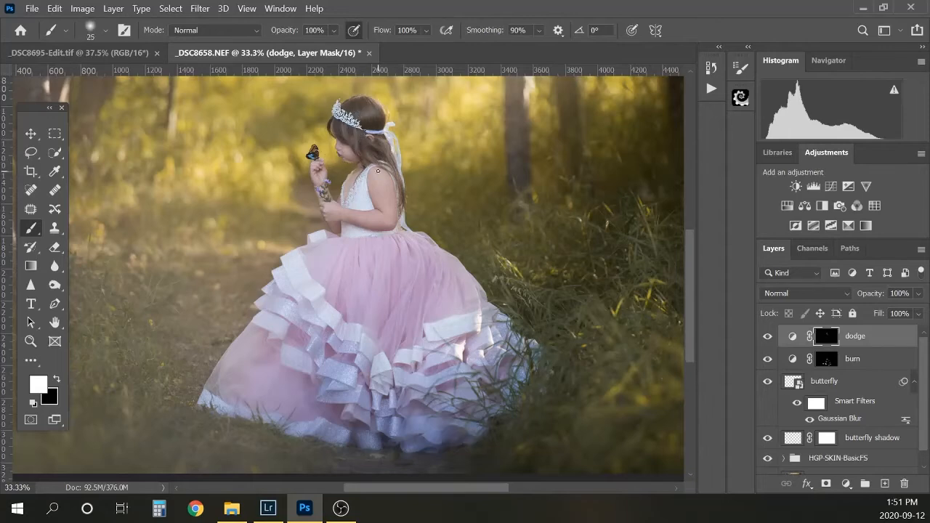
key(alt+bracketleft)
key(alt+bracketright)
Paint white on the dodge mask over the skirt's lower left panel and right-hand ruffle with a brush enlarged to 175 px
key(bracketright)
key(bracketright)
key(bracketright)
key(bracketright)
key(bracketright)
key(bracketright)
key(bracketright)
key(bracketright)
key(bracketright)
key(bracketright)
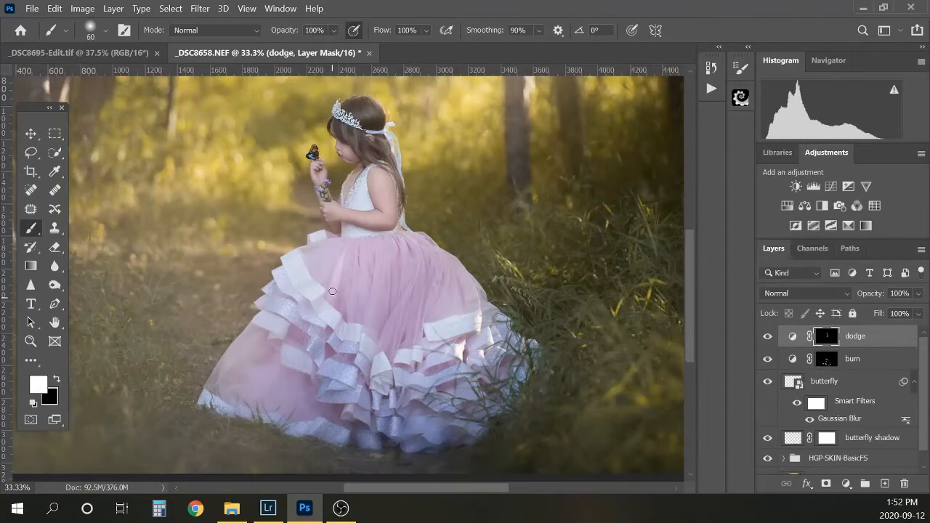
drag(244, 356, 276, 397)
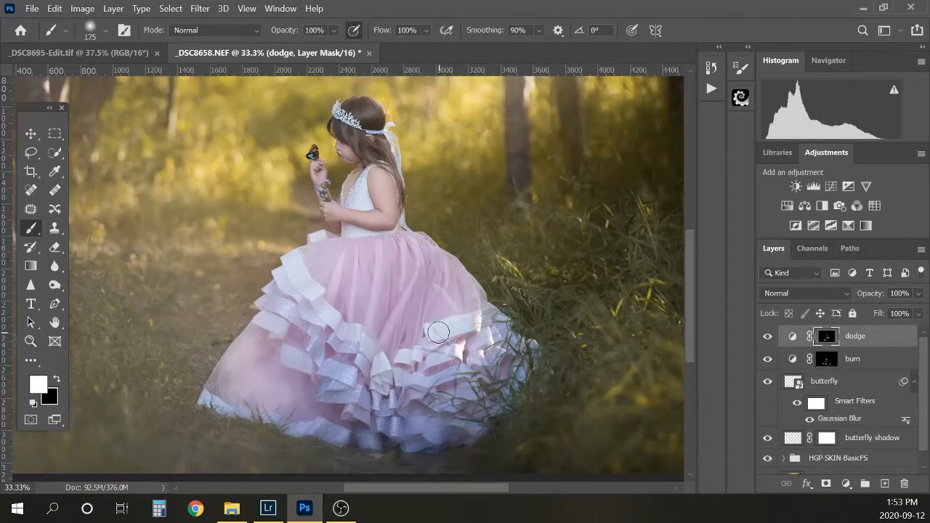
drag(438, 332, 462, 326)
key(alt+bracketleft)
key(bracketleft)
Compare the image with the dodge layer hidden and shown, and lower that layer's opacity to 74%
click(767, 337)
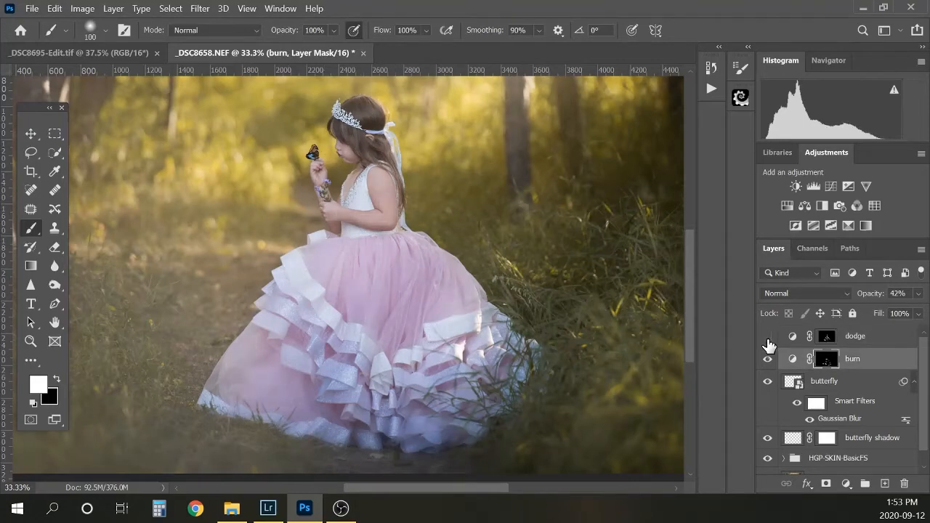
click(768, 338)
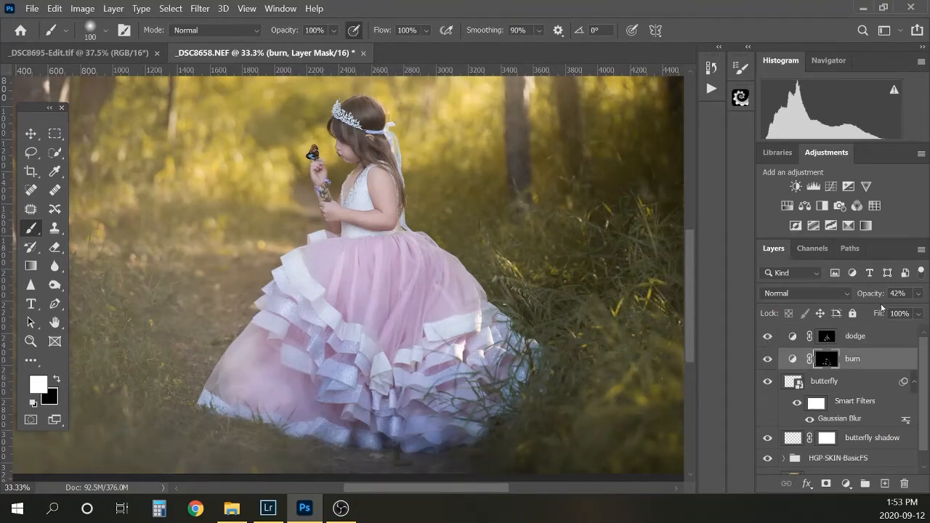
click(868, 337)
click(918, 293)
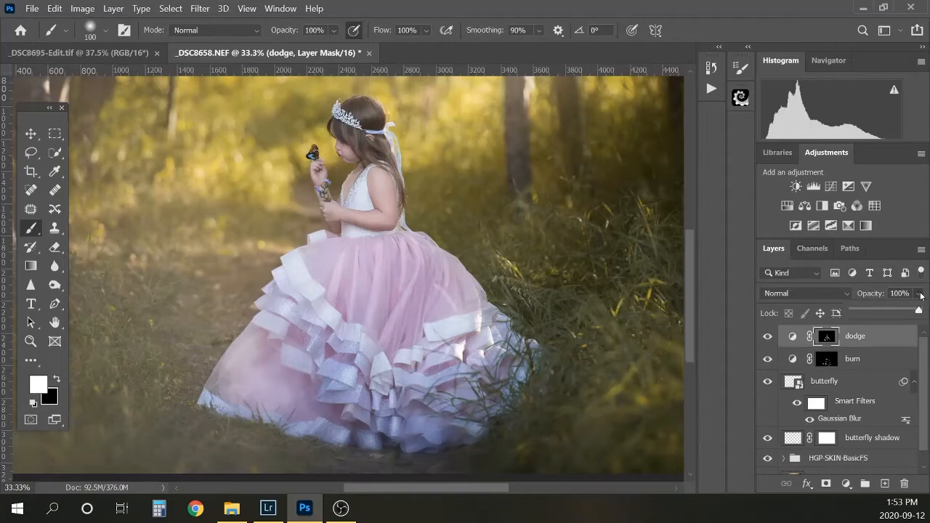
click(904, 311)
drag(903, 310, 901, 311)
Group the dodge and burn layers together and name the group "dodge and burn"
shift+click(861, 363)
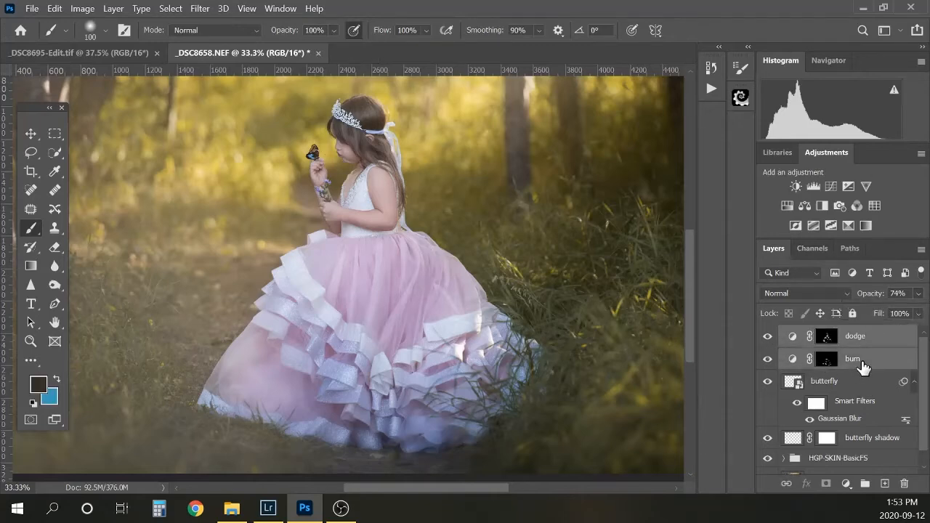
key(ctrl+g)
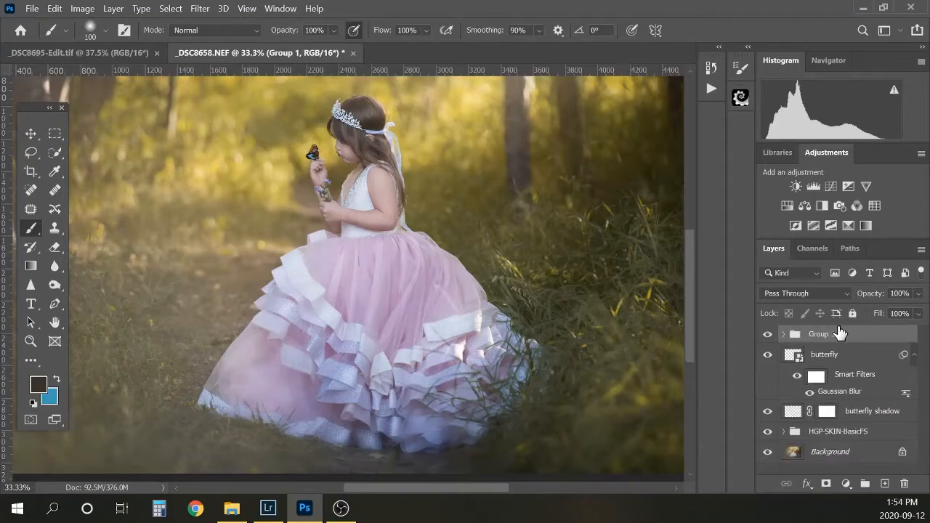
double_click(823, 333)
text(dodge and burn)
key(Return)
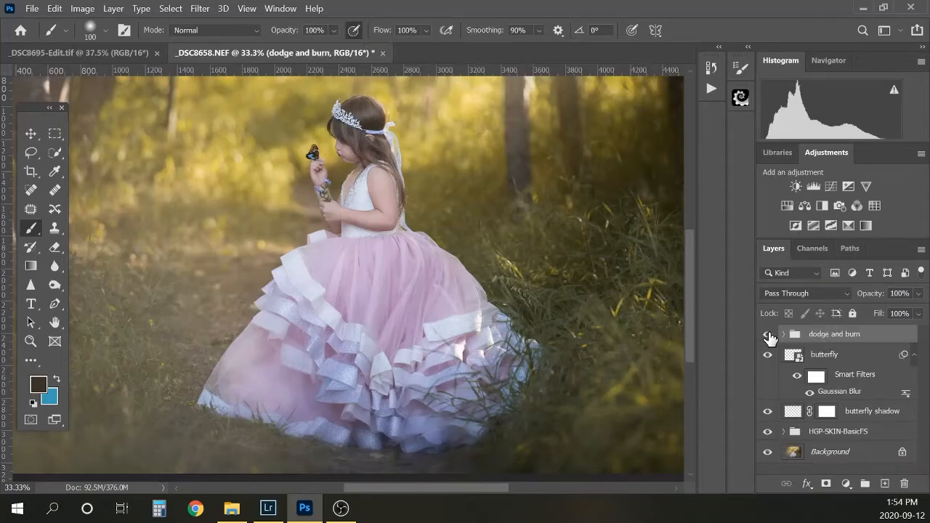
Compare the whole image with the dodge and burn group hidden and shown
key(ctrl+minus)
key(ctrl+minus)
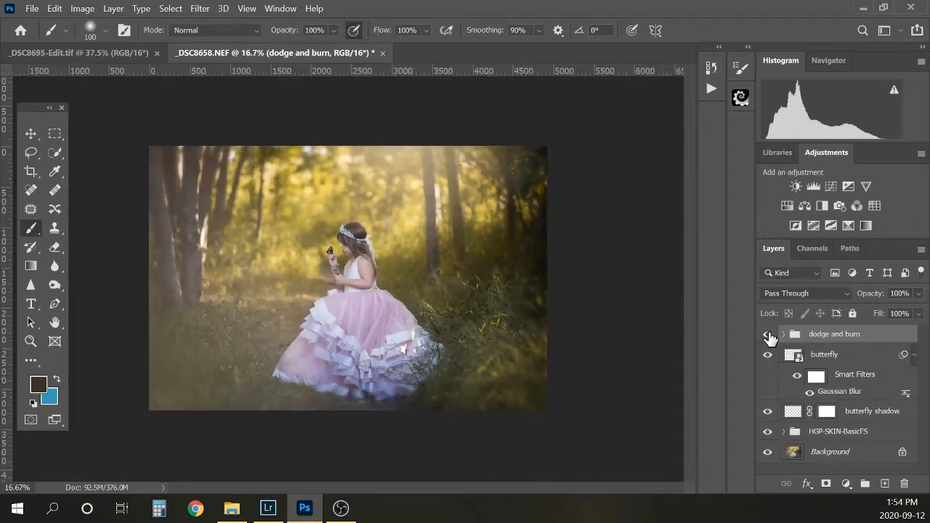
key(ctrl+plus)
key(ctrl+minus)
click(767, 334)
click(767, 335)
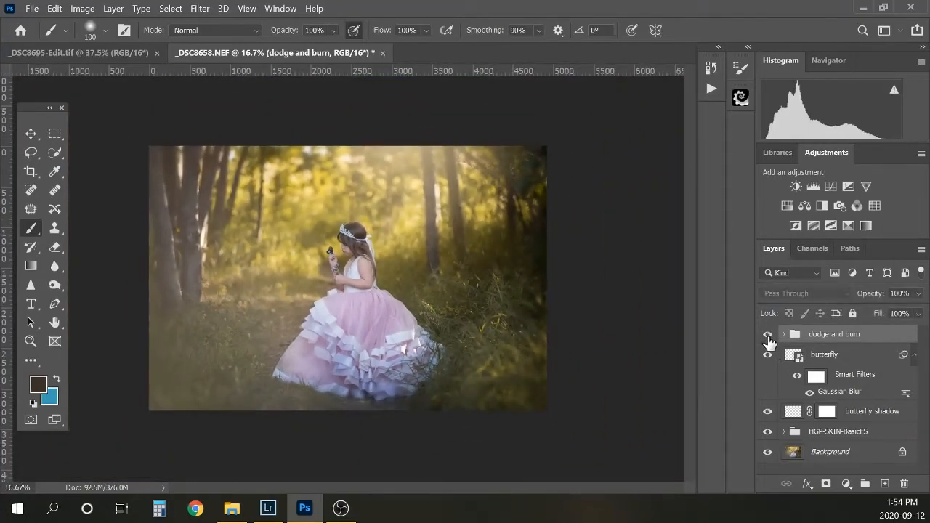
Paint white on the burn layer's mask along the forest's right edge with an enlarged brush at 50% opacity
click(783, 334)
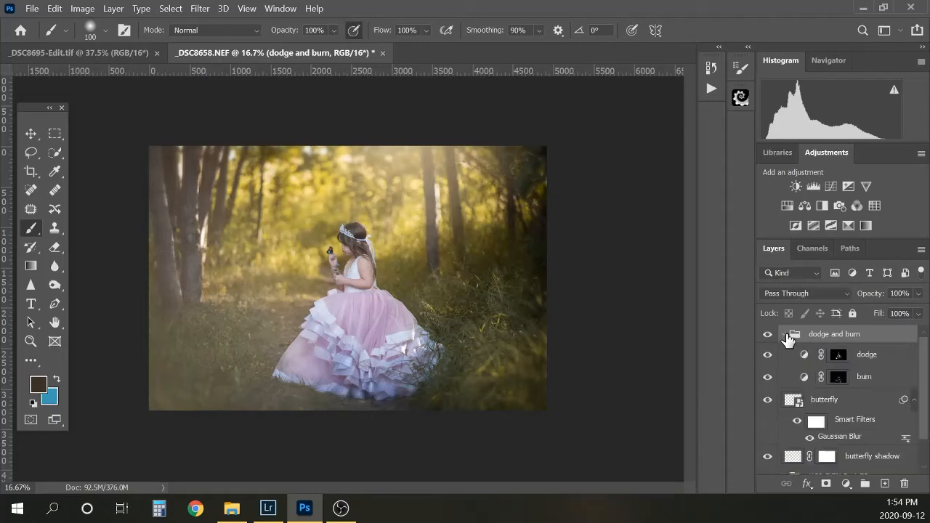
click(869, 380)
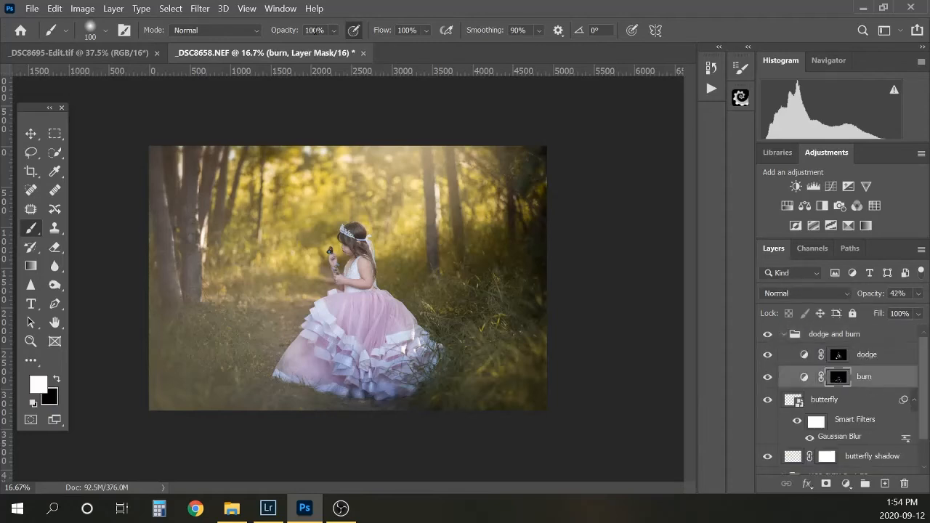
click(293, 30)
text(50)
key(Return)
key(bracketright)
key(bracketright)
key(bracketright)
key(bracketright)
key(bracketright)
key(bracketright)
key(bracketright)
key(bracketright)
key(bracketright)
key(bracketright)
key(bracketright)
drag(532, 270, 524, 389)
key(bracketleft)
key(bracketleft)
key(bracketleft)
key(bracketleft)
Paint white on the dodge layer's mask over the lit grass and foliage around the girl with an 800 px brush
click(839, 354)
key(bracketright)
key(bracketright)
key(bracketright)
key(bracketright)
key(bracketright)
key(bracketright)
key(bracketright)
key(bracketright)
key(bracketright)
key(bracketright)
key(bracketright)
key(bracketright)
key(bracketright)
key(bracketright)
key(bracketright)
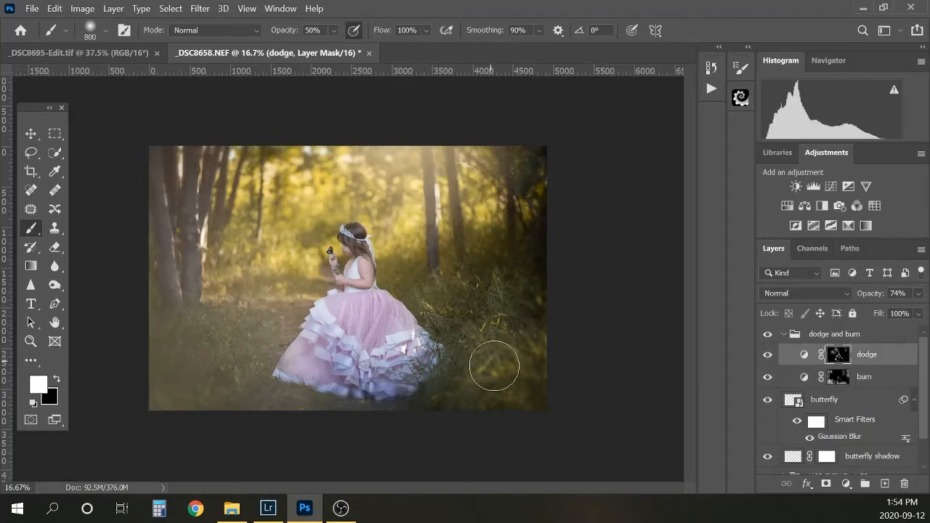
Brighten the girl and her immediate surroundings on the dodge mask with a 2700 px brush
key(bracketright)
key(bracketright)
key(bracketright)
key(bracketright)
key(bracketright)
key(bracketright)
key(bracketright)
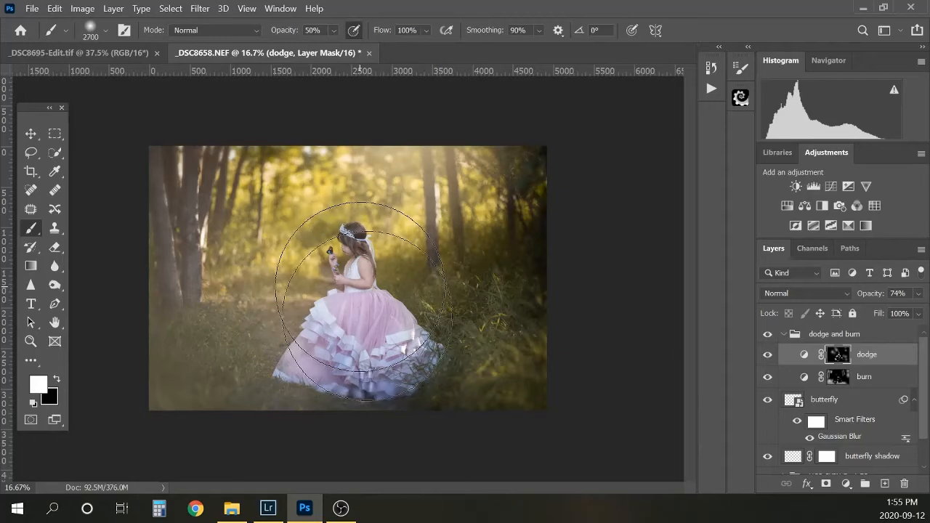
Compare the image with the dodge layer, and the whole dodge and burn group, hidden and shown
click(767, 355)
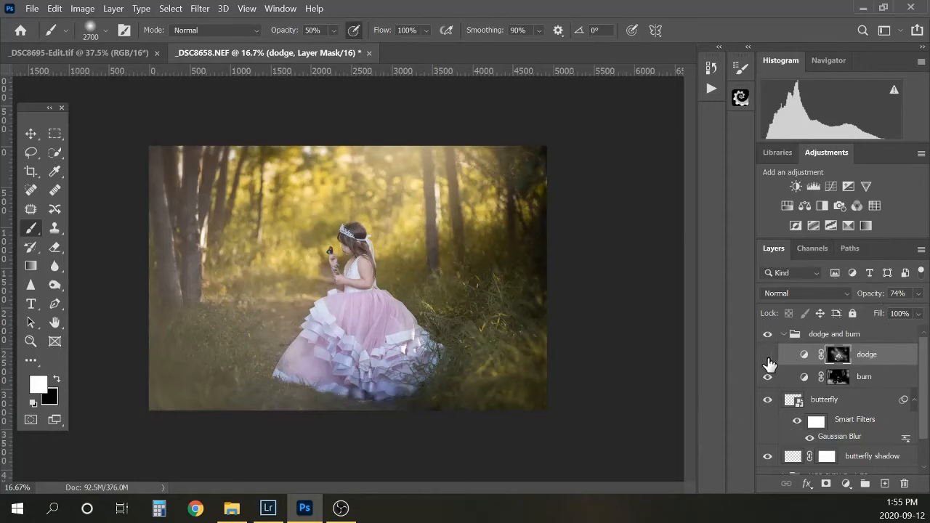
click(768, 355)
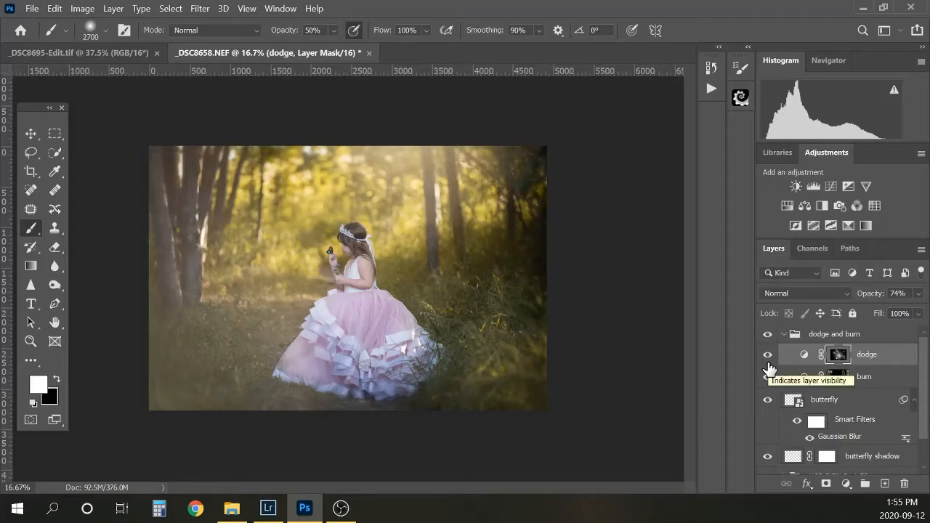
click(782, 335)
click(769, 335)
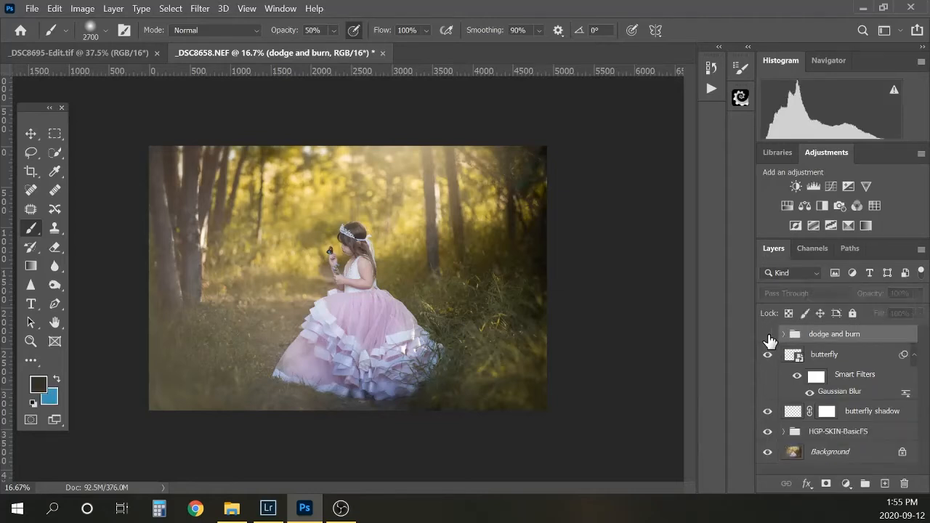
click(768, 334)
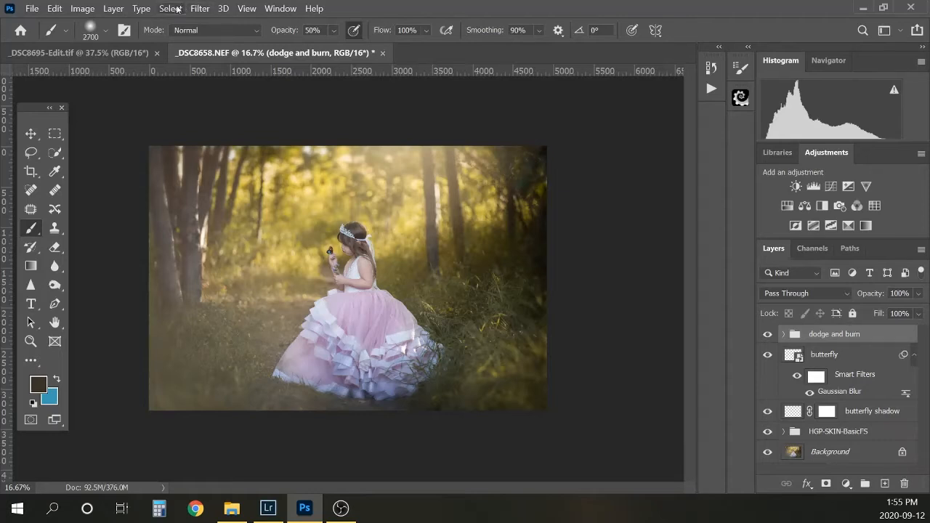
Create a Normal-mode layer named "dodge and burn2" above the dodge and burn group, and delete it
click(113, 7)
mouse_move(174, 16)
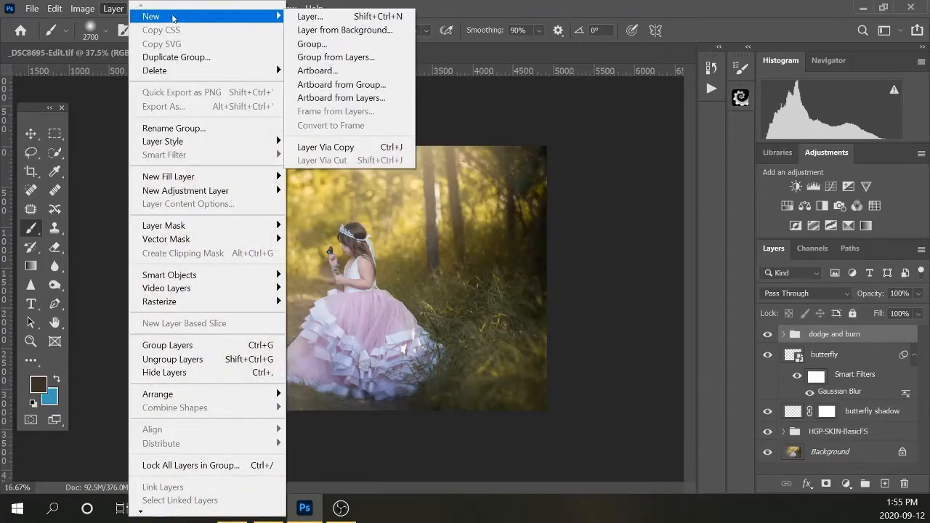
click(326, 17)
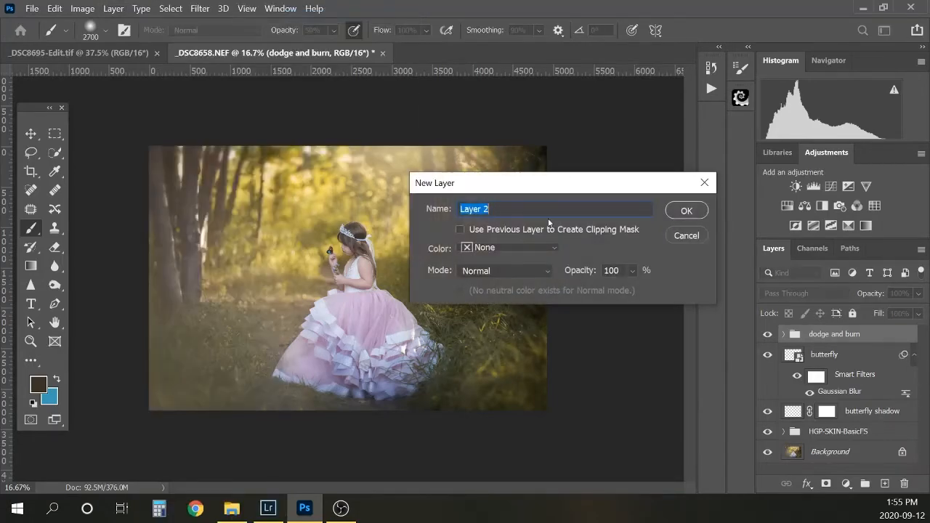
text(dodge)
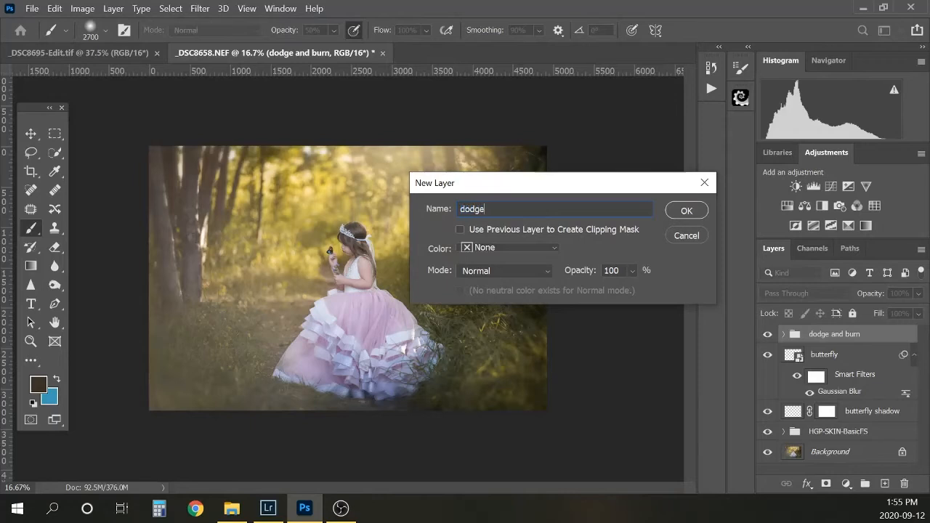
text( and burn2)
key(Return)
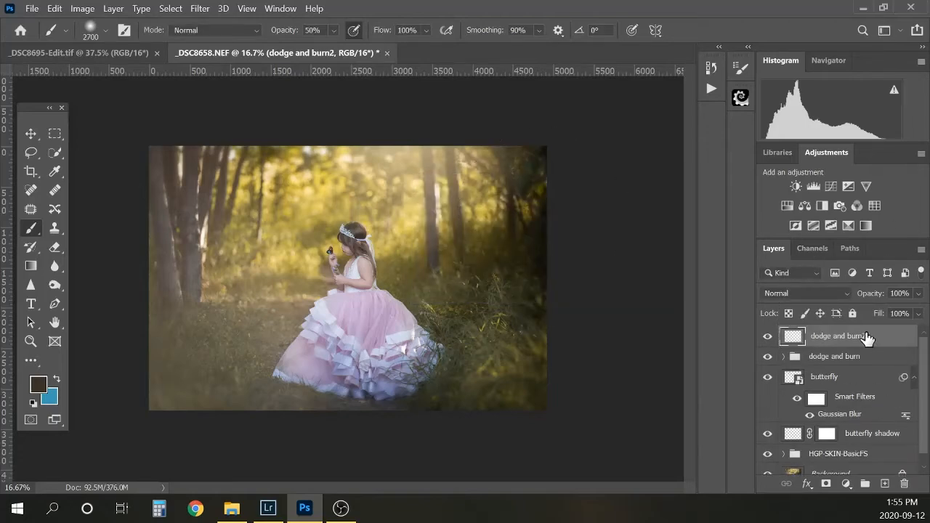
drag(847, 334, 906, 483)
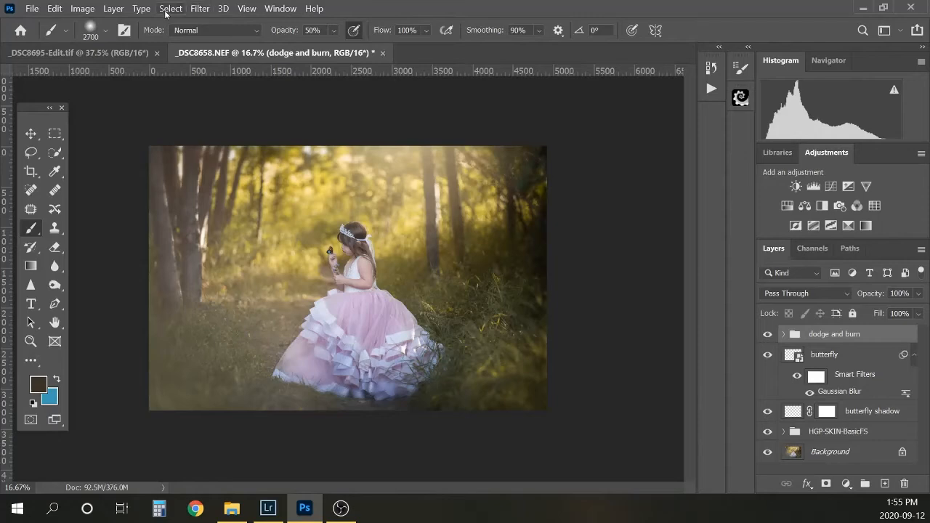
Start creating a new layer above the dodge and burn group
click(113, 8)
mouse_move(178, 16)
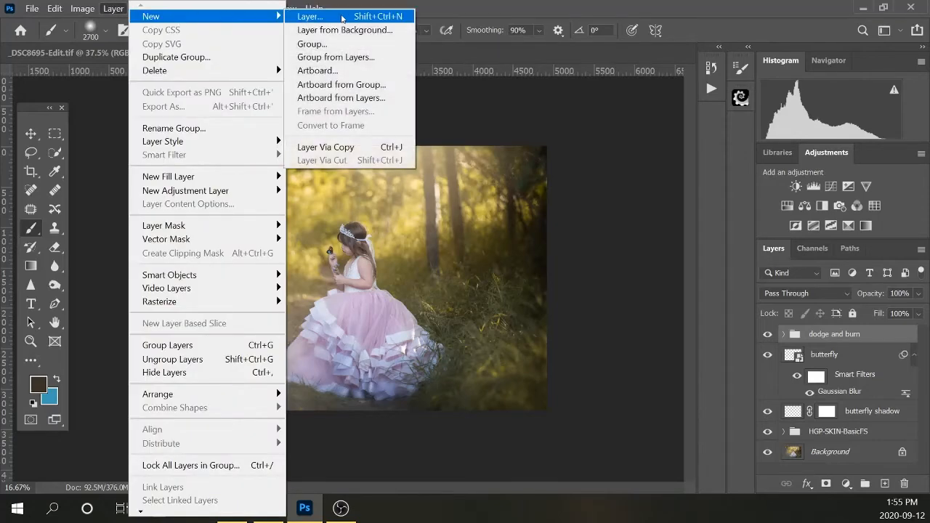
Create a layer named "dodge and burn 2" in Overlay mode, filled with Overlay-neutral 50% gray
click(338, 16)
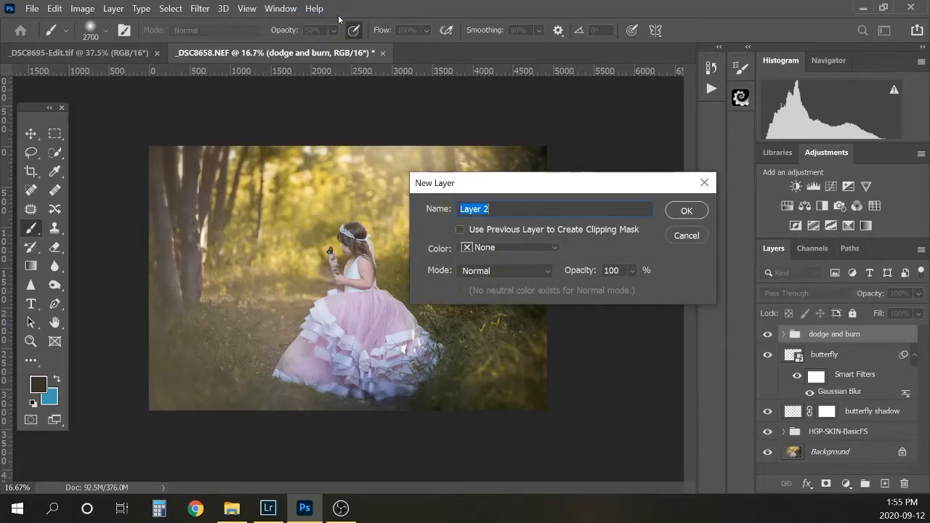
text(dodge and b)
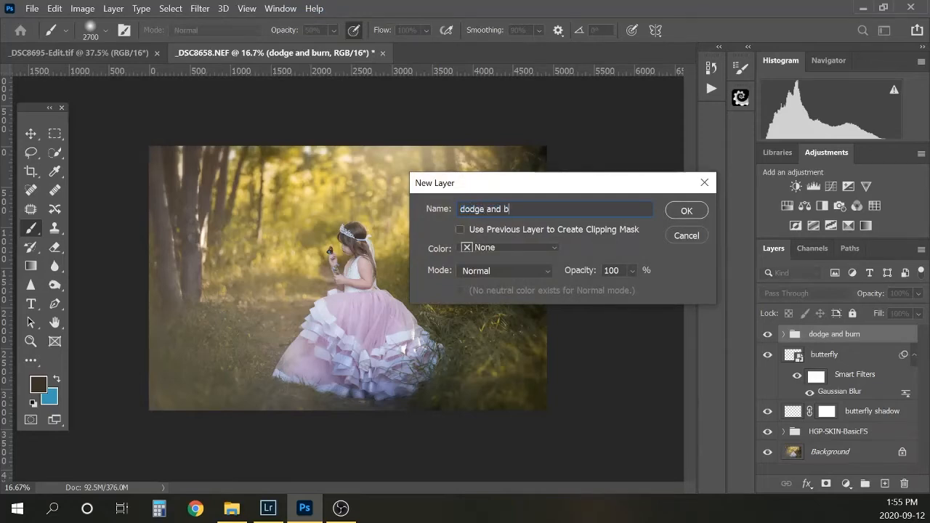
text(urn 2)
click(526, 268)
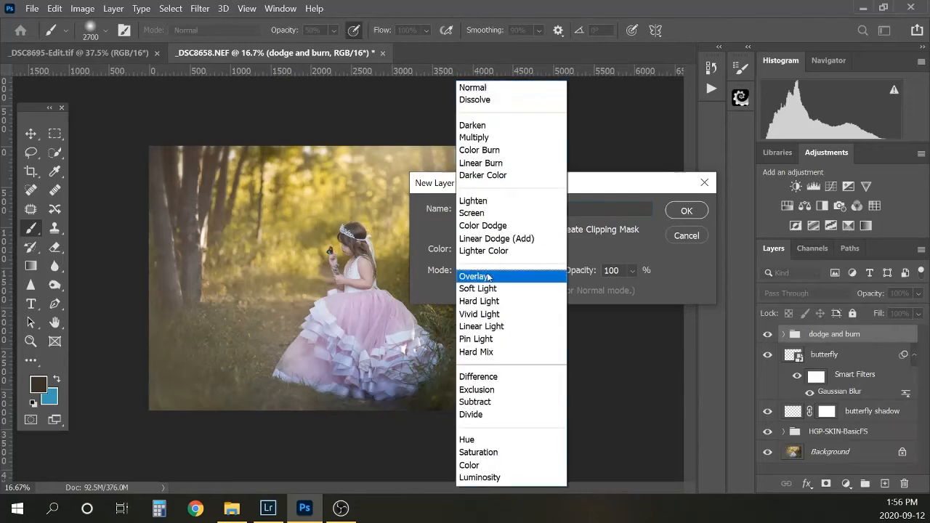
click(485, 273)
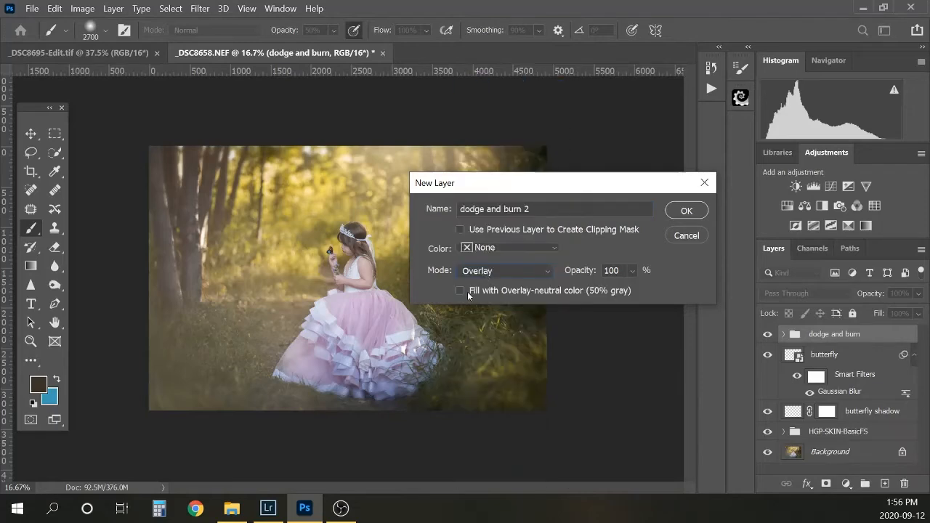
click(461, 291)
click(695, 211)
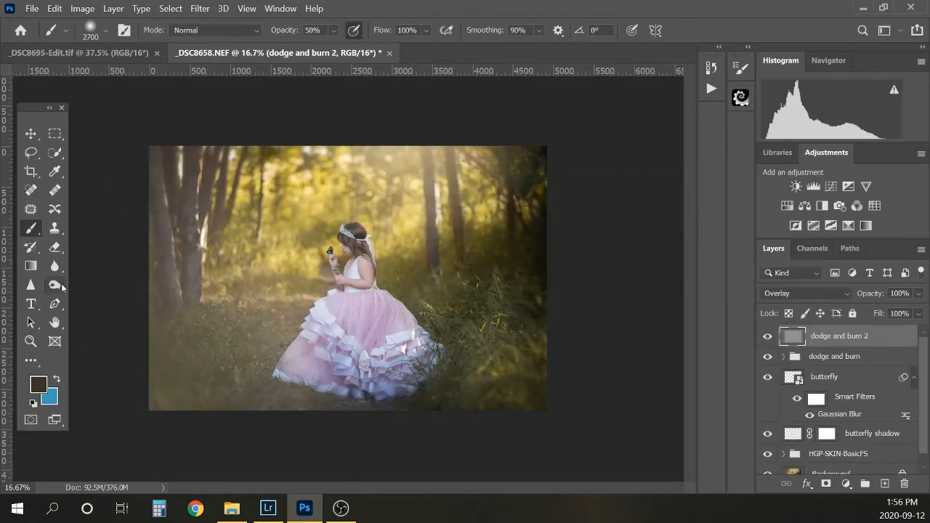
Switch to the Brush tool and reduce its size to 125 pixels for working on the girl
drag(55, 284, 92, 282)
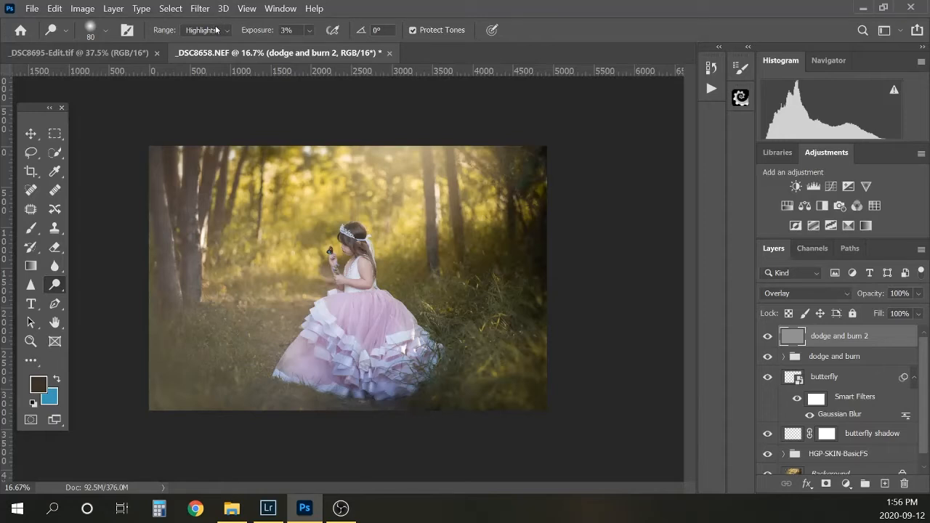
key(b)
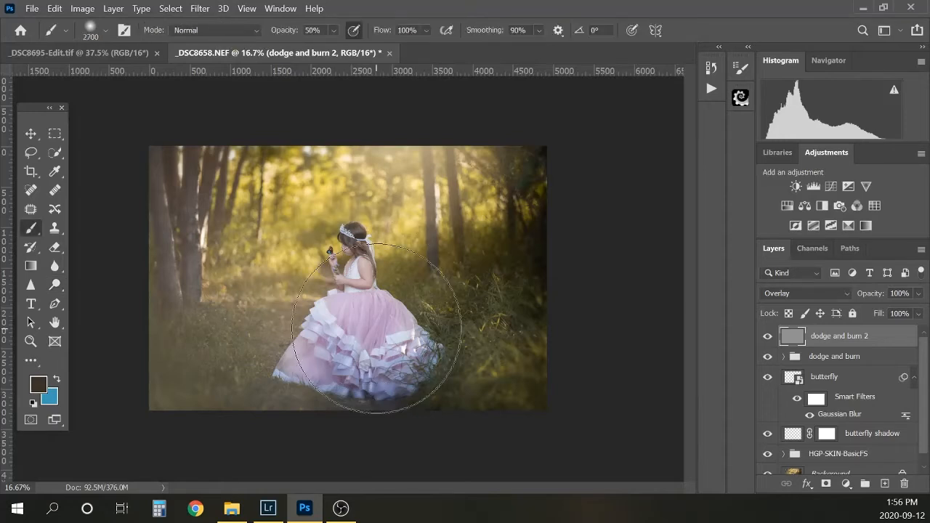
key(ctrl+minus)
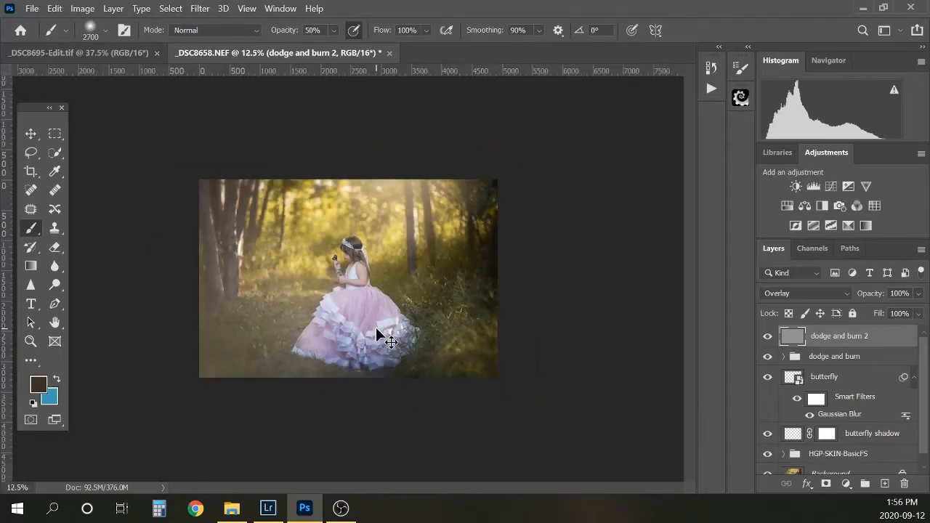
key(ctrl+plus)
key(ctrl+plus)
key(ctrl+plus)
key(ctrl+plus)
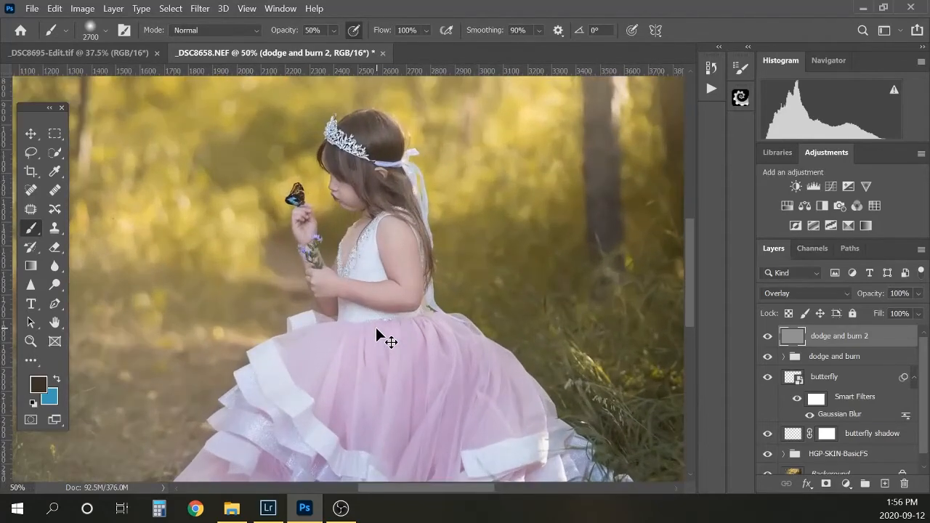
key(bracketleft)
key(bracketleft)
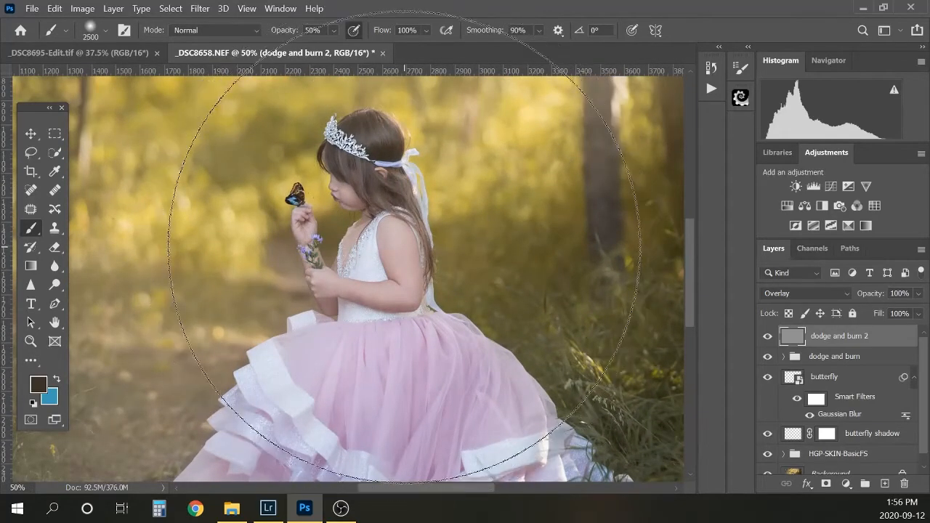
key(bracketleft)
key(bracketleft)
key(bracketleft)
key(bracketleft)
key(bracketleft)
key(bracketleft)
key(bracketleft)
key(bracketleft)
key(bracketleft)
key(bracketleft)
key(bracketleft)
key(bracketleft)
key(bracketleft)
key(bracketleft)
key(bracketleft)
key(bracketleft)
key(bracketleft)
key(bracketleft)
key(bracketleft)
key(bracketleft)
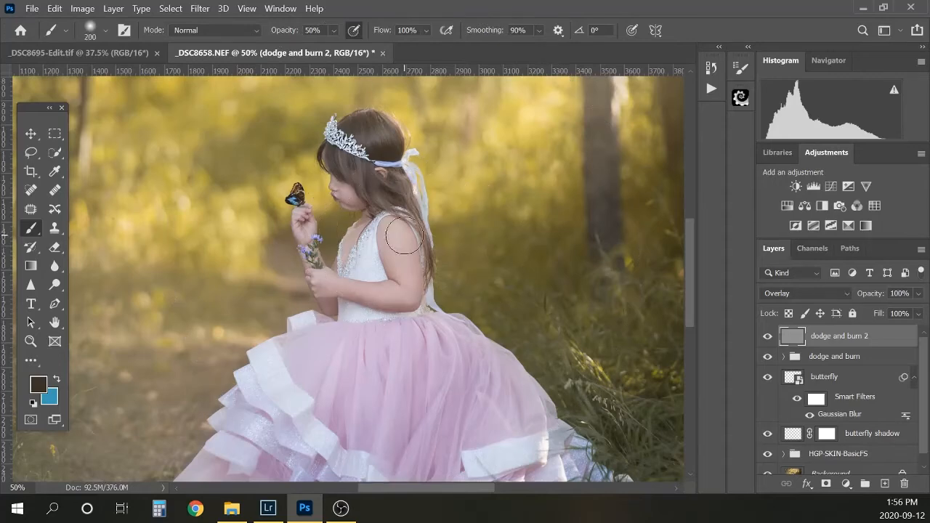
key(bracketleft)
key(bracketleft)
key(bracketleft)
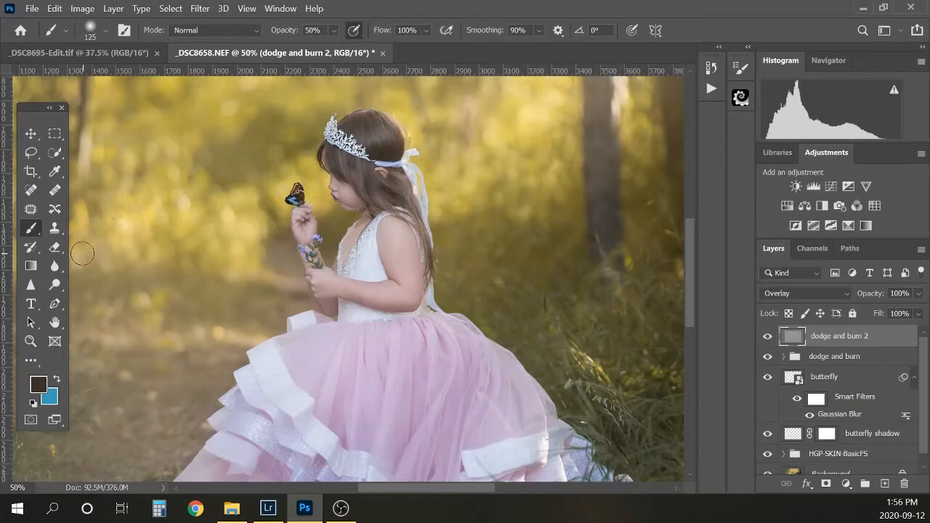
Dodge the highlights on the girl's skin at 3% exposure, reducing the tool size from 90 to 15 pixels for small details
click(55, 284)
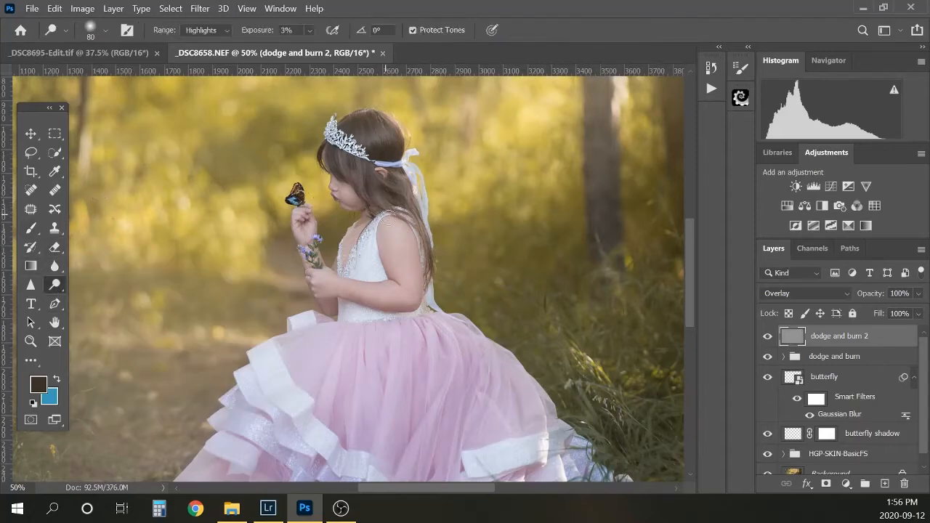
key(bracketright)
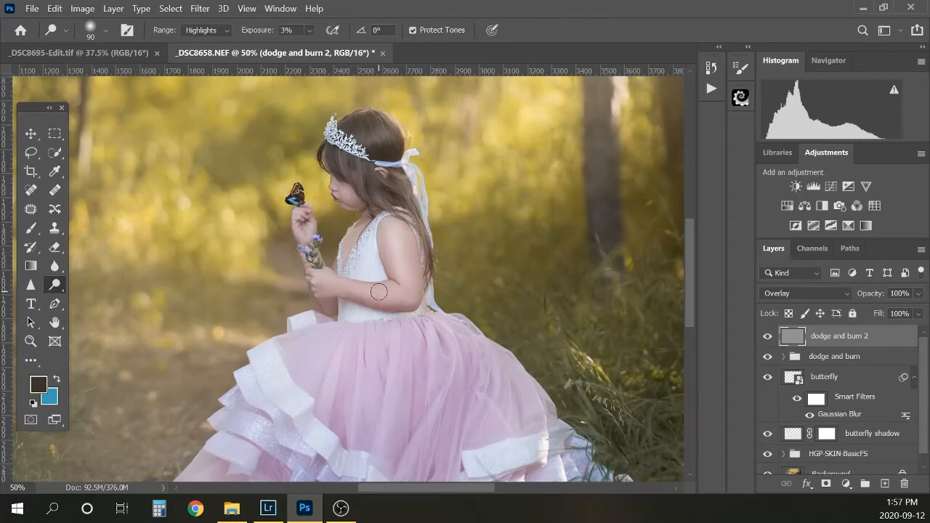
key(bracketleft)
key(bracketleft)
key(bracketleft)
key(bracketleft)
key(bracketleft)
key(bracketleft)
key(bracketleft)
key(bracketleft)
key(bracketleft)
key(bracketleft)
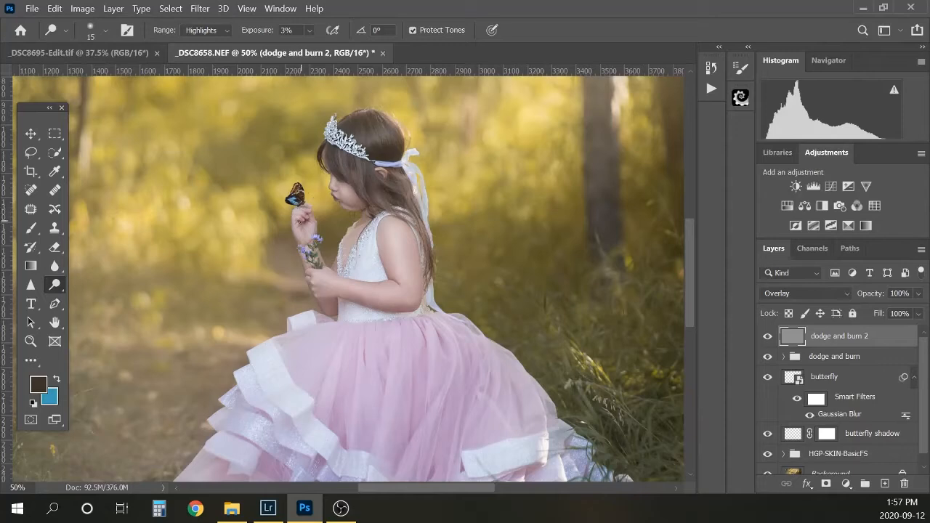
Dodge the highlights down the dress and its ruffles at 3% exposure with sizes from 35 to 45 pixels
key(bracketright)
key(bracketright)
key(bracketright)
key(bracketright)
scroll(328, 190, down, 3)
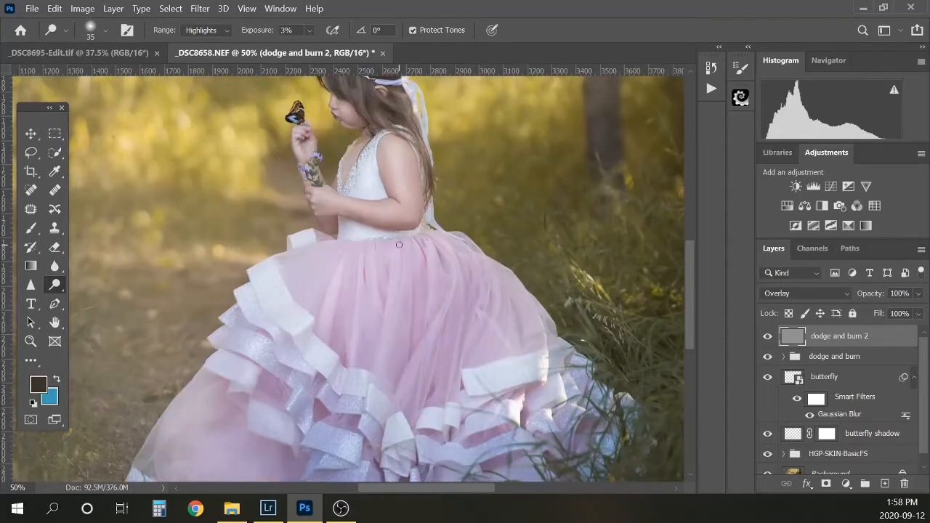
key(bracketright)
key(bracketright)
scroll(428, 411, down, 3)
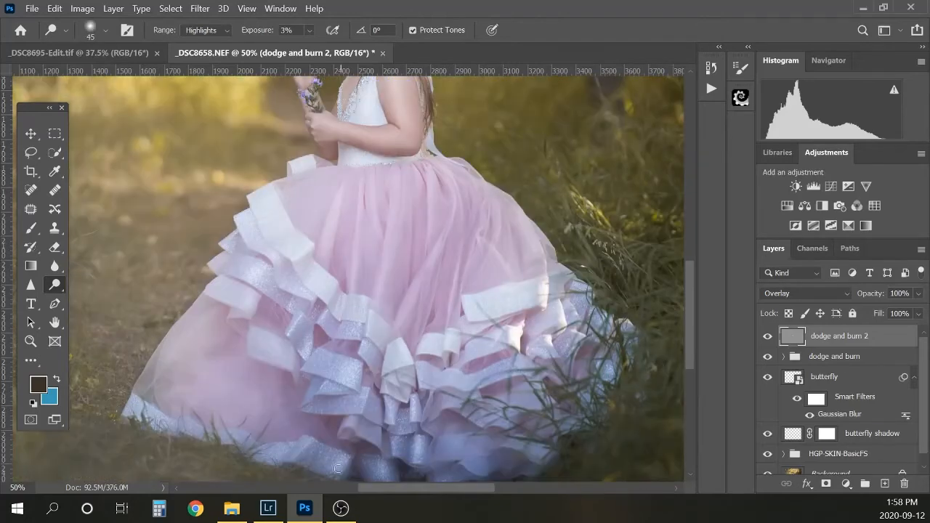
Burn the shadows in the girl's hair at 3% exposure, reducing the Burn tool from 50 to 35 pixels
scroll(338, 276, up, 7)
key(shift+o)
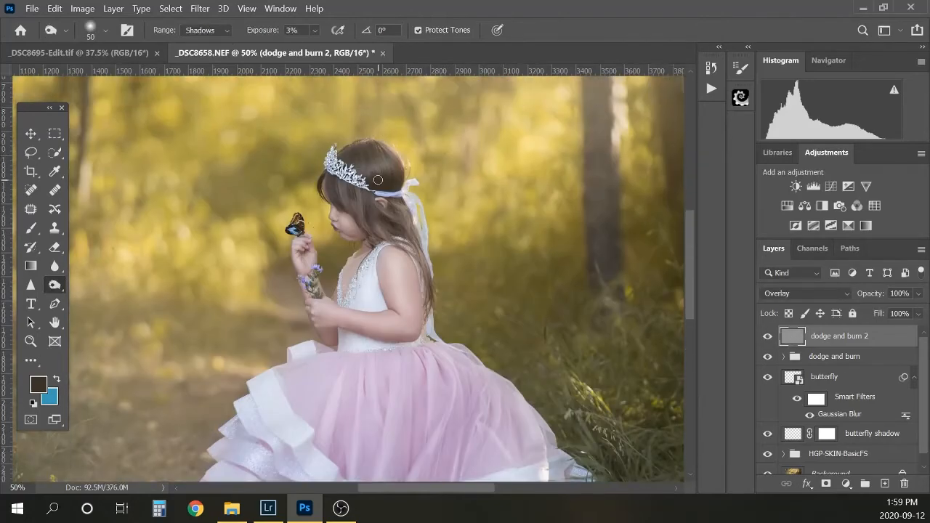
key(bracketleft)
key(bracketleft)
key(bracketleft)
Burn the shadows in the dress folds and ruffles at 3% exposure with a 35 to 40 pixel size
scroll(316, 316, down, 5)
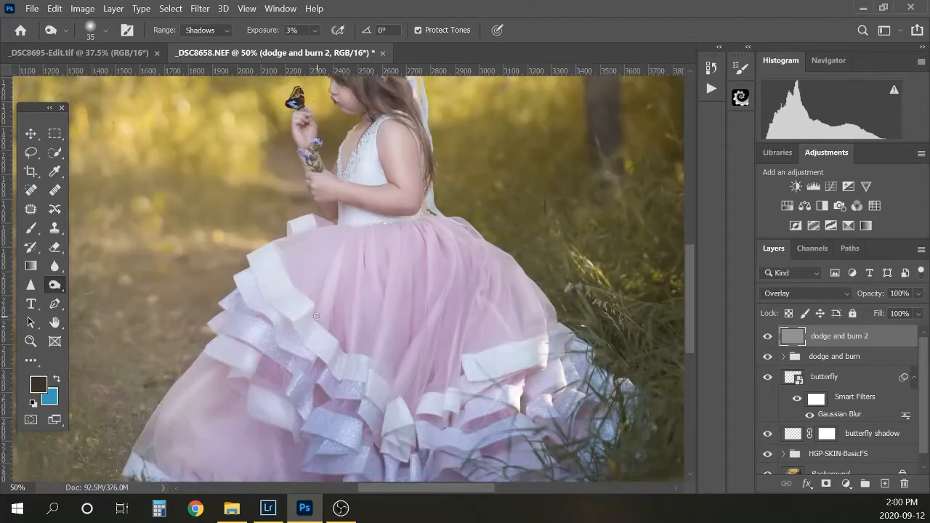
key(b)
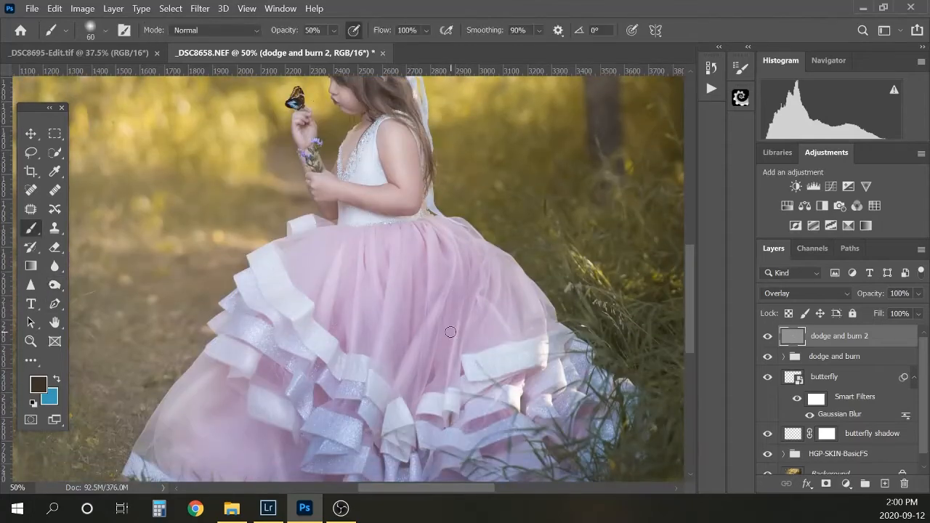
key(o)
scroll(456, 404, down, 3)
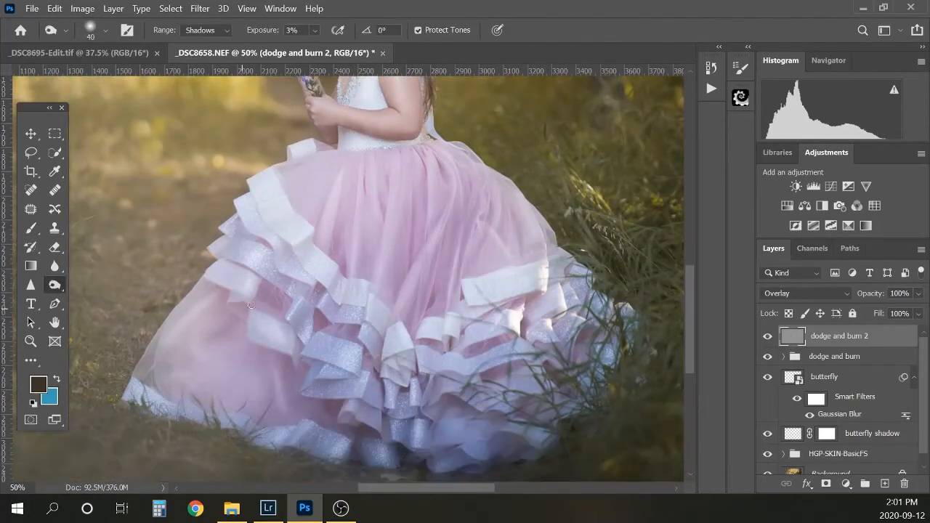
Compare the whole photo with the dodge and burn 2 layer hidden and shown
key(ctrl+minus)
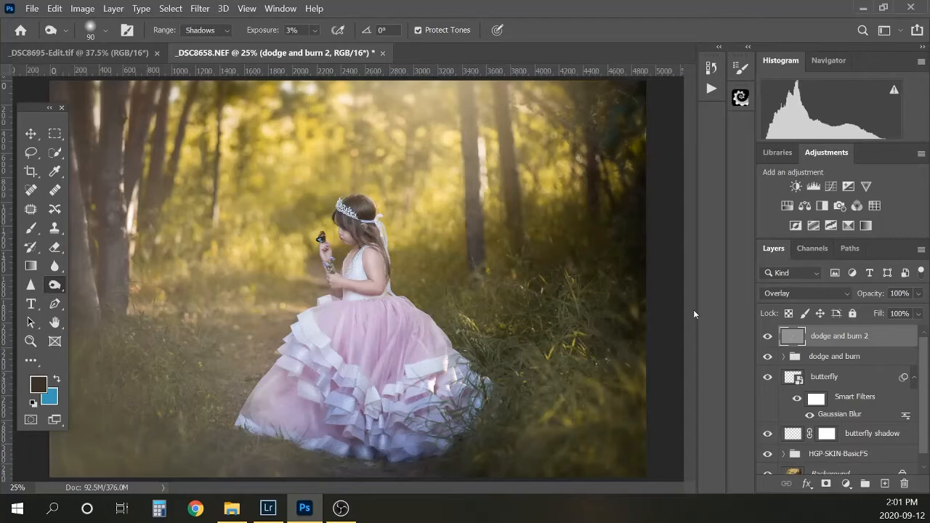
click(767, 337)
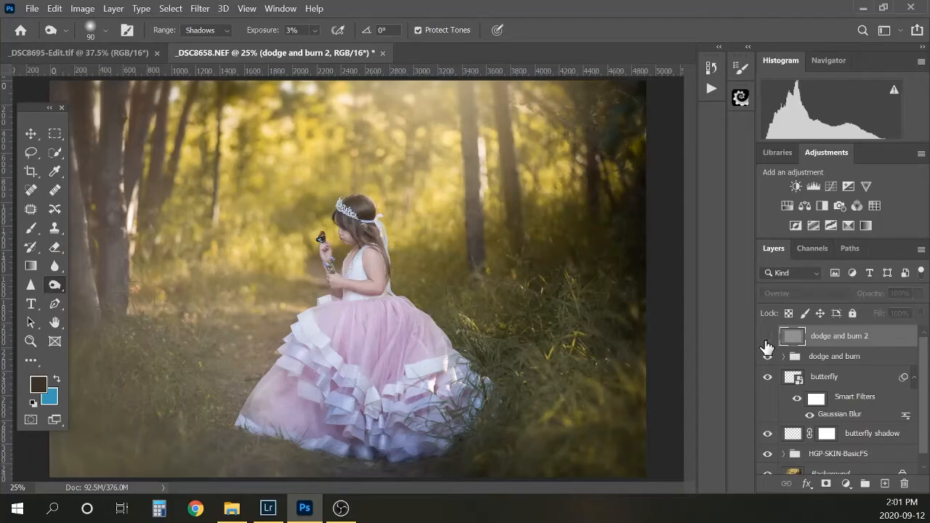
click(767, 339)
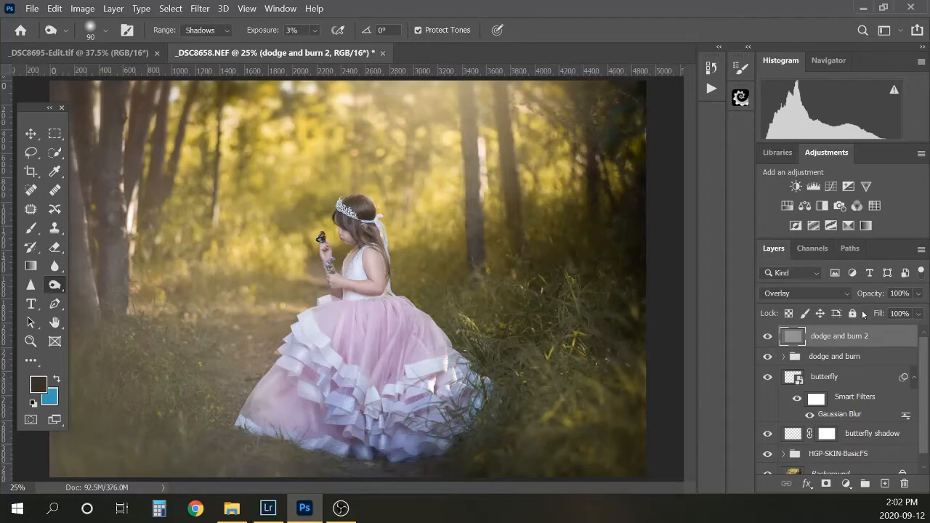
Move the dodge and burn 2 layer below the dodge and burn group and burn the forest's outer shadows with a size up to 800 pixels
key(ctrl+bracketleft)
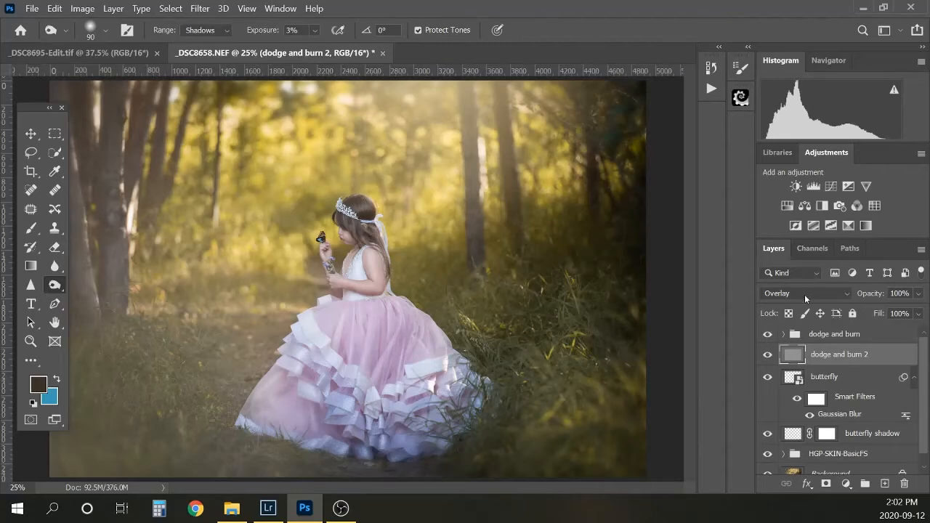
key(ctrl+minus)
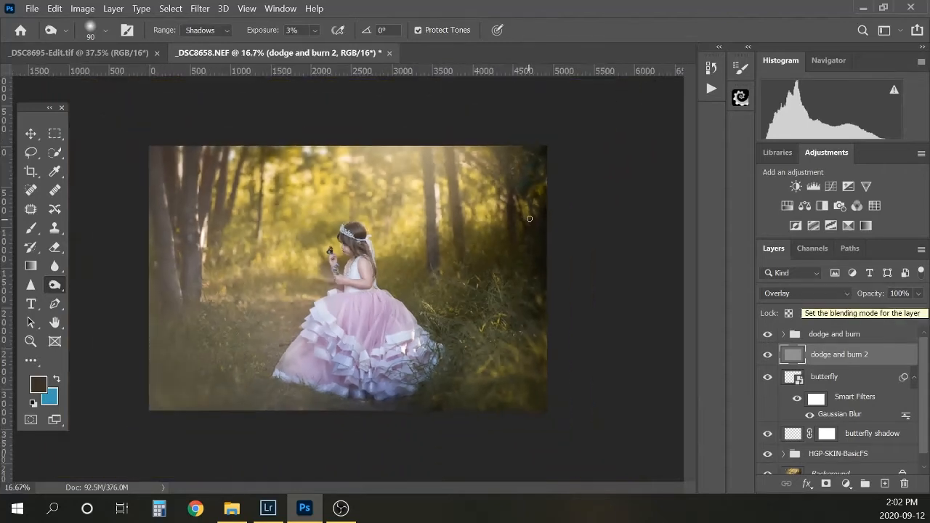
key(bracketright)
key(bracketright)
key(bracketright)
key(bracketright)
key(bracketright)
key(bracketright)
key(bracketright)
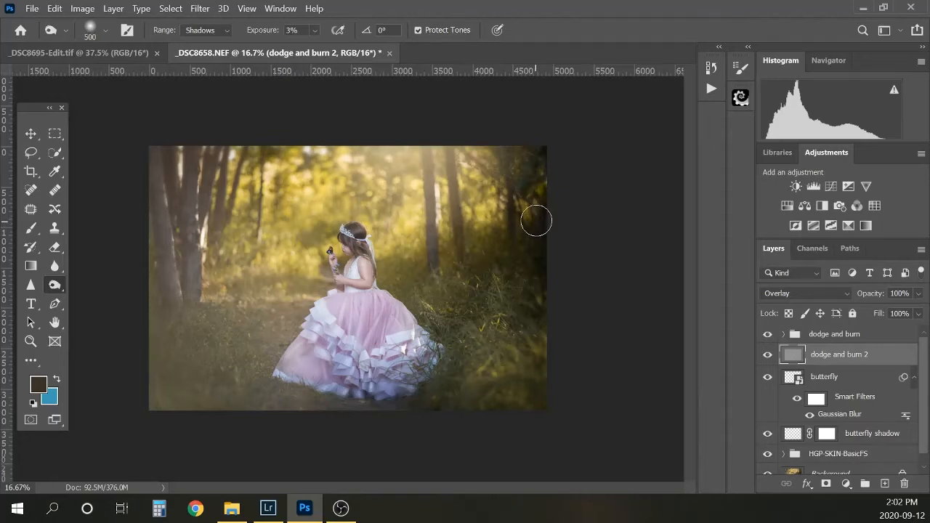
key(bracketright)
key(bracketright)
key(bracketright)
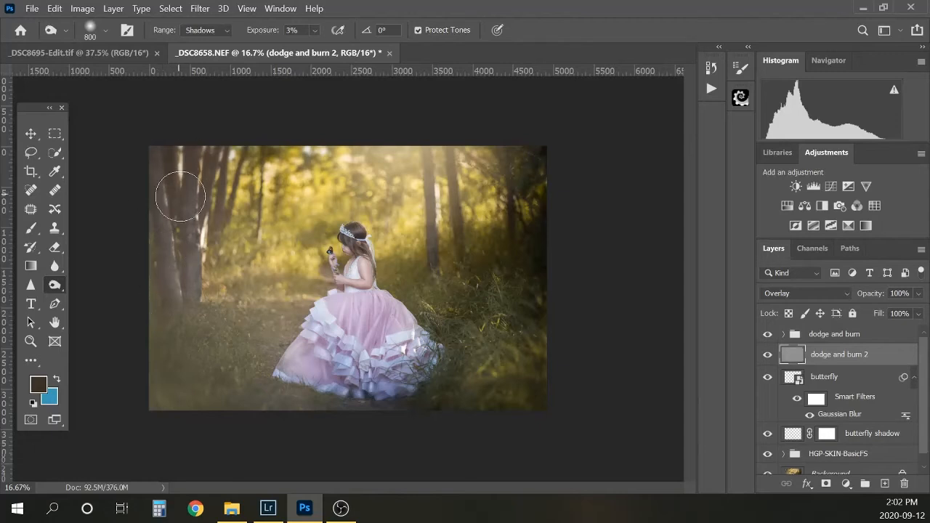
Reduce the Burn tool to 200 pixels and darken the shadows on the tree trunks at 3% exposure
key(bracketleft)
key(bracketleft)
key(bracketleft)
key(bracketleft)
key(bracketleft)
key(bracketleft)
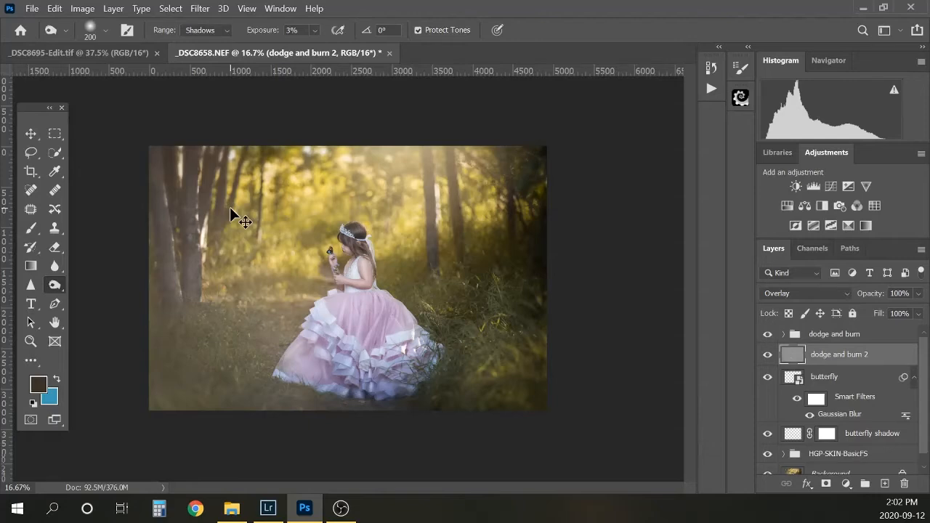
key(ctrl+minus)
key(ctrl+plus)
key(ctrl+plus)
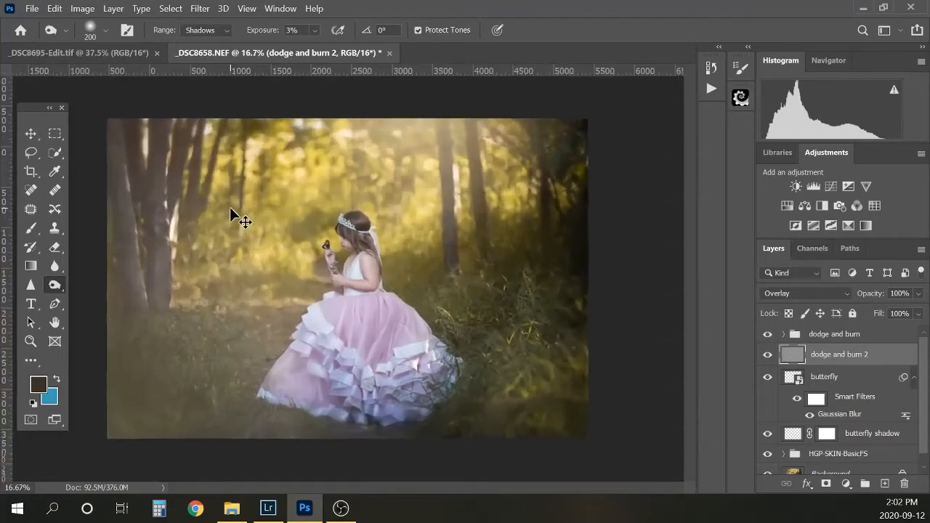
key(ctrl+minus)
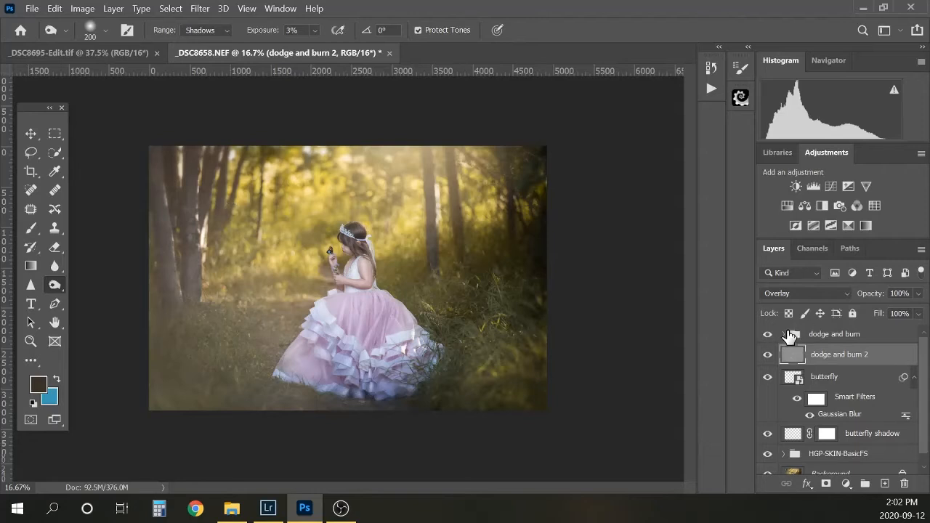
Move the dodge and burn 2 layer above the dodge and burn group and compare the photo without and with it
drag(839, 360, 846, 322)
drag(895, 359, 889, 327)
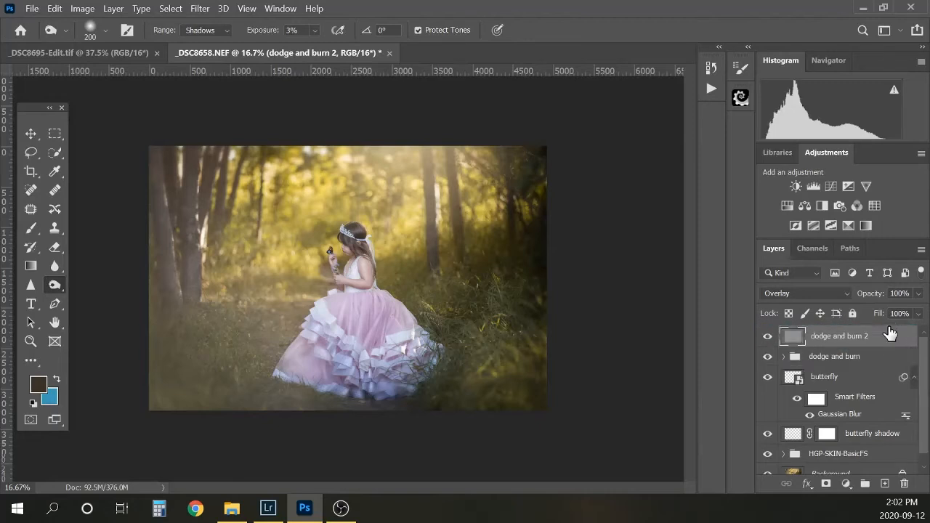
click(767, 337)
click(768, 338)
Stamp all visible layers into a new merged layer above the dodge and burn 2 layer
key(ctrl+shift+alt+e)
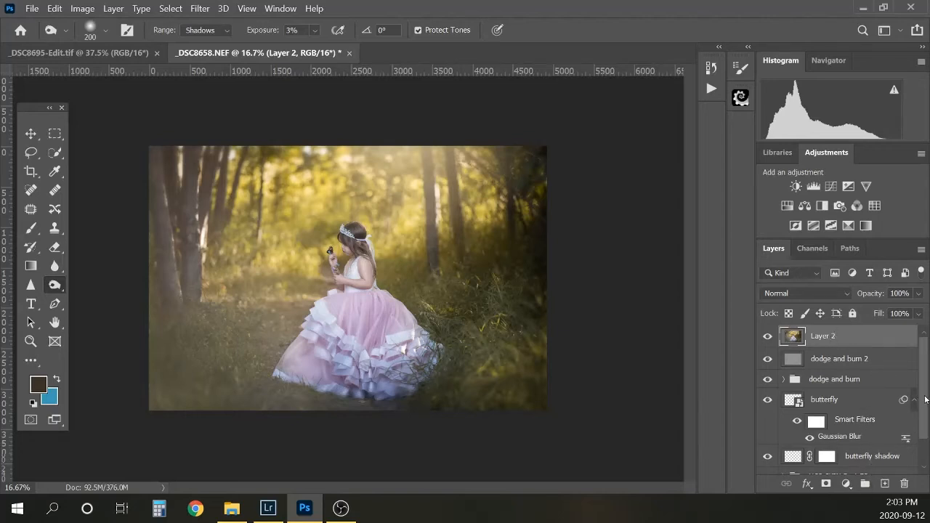
scroll(908, 404, down, 1)
scroll(908, 378, up, 1)
Activate the Quick Selection tool and frame the girl on the merged layer
click(55, 153)
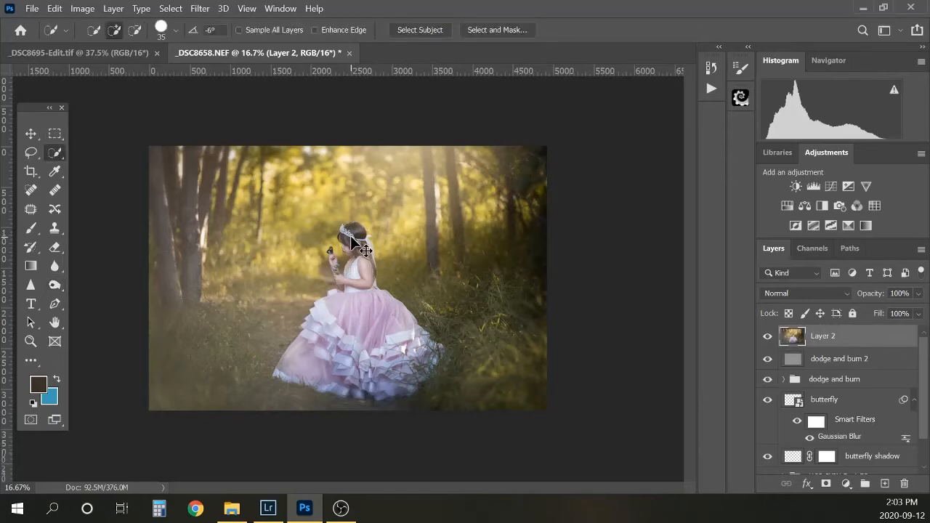
key(ctrl+minus)
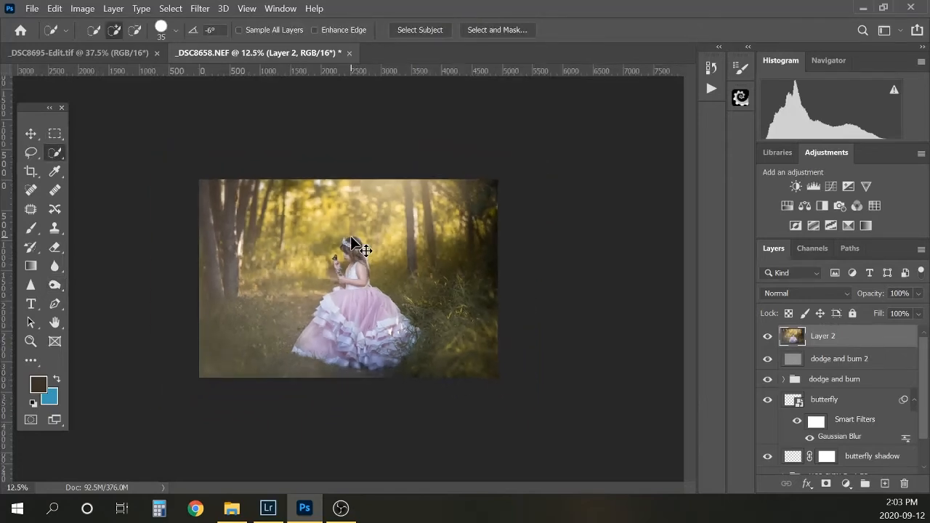
key(ctrl+plus)
key(ctrl+plus)
key(ctrl+plus)
key(ctrl+plus)
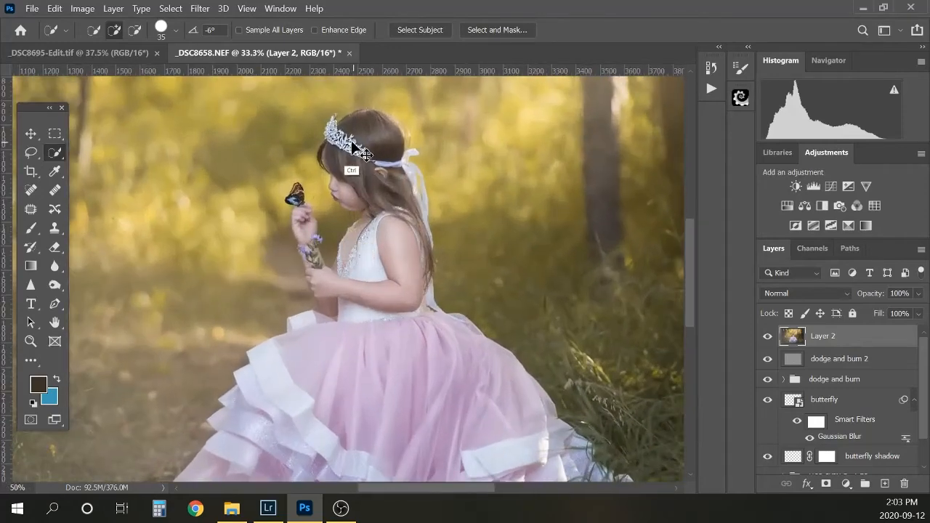
key(ctrl+minus)
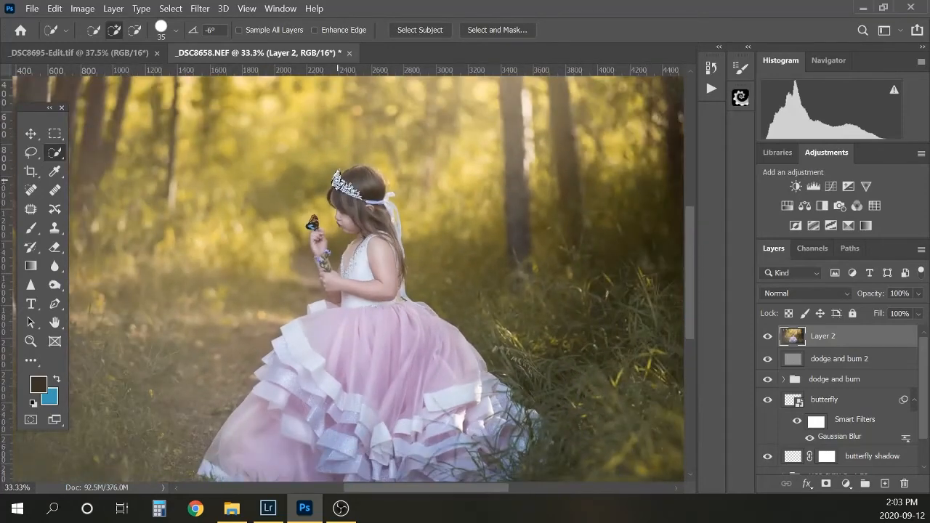
click(338, 181)
mouse_move(367, 178)
mouse_down()
mouse_move(398, 253)
mouse_move(359, 218)
mouse_up()
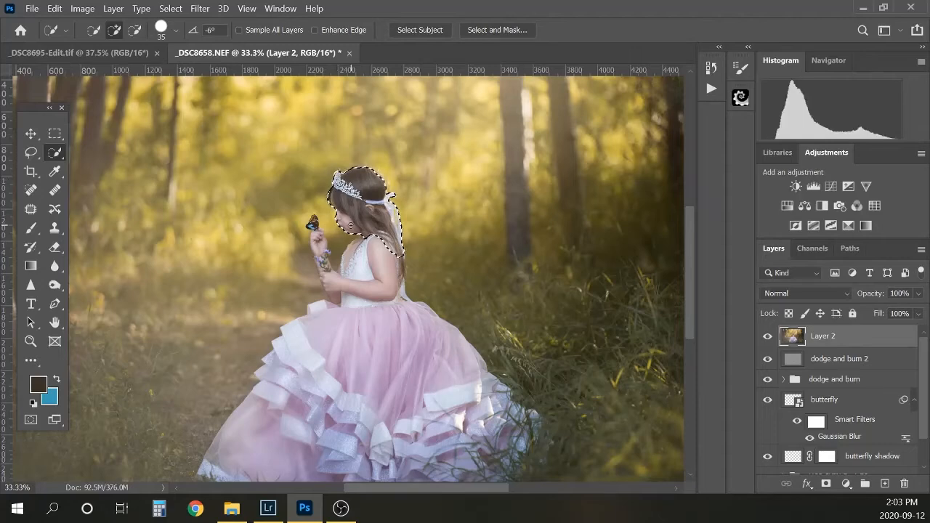
key(ctrl+d)
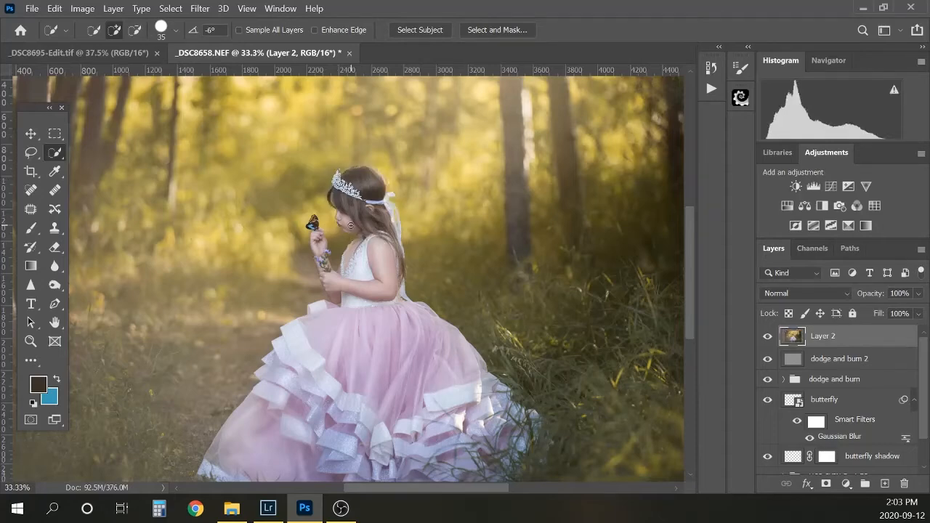
Select the girl automatically with Select Subject and feather the selection by 1 pixel
click(428, 30)
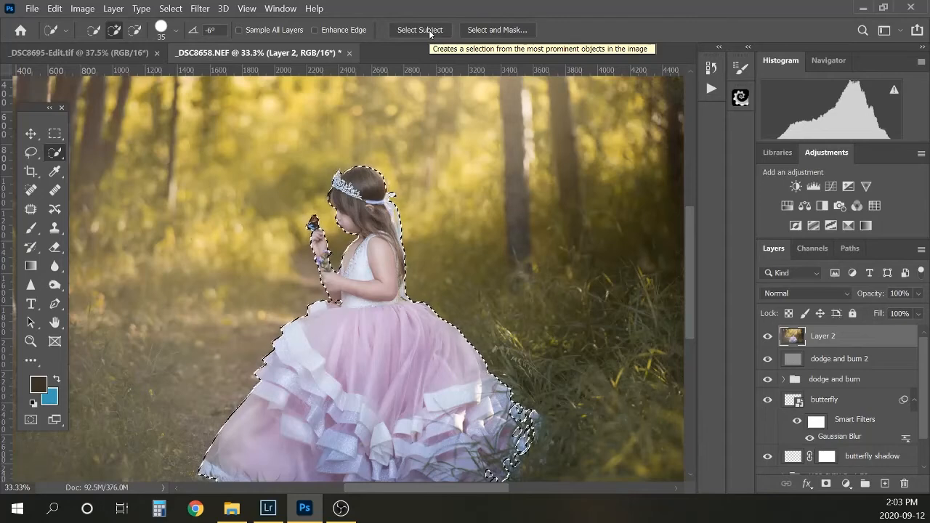
click(170, 8)
mouse_move(226, 211)
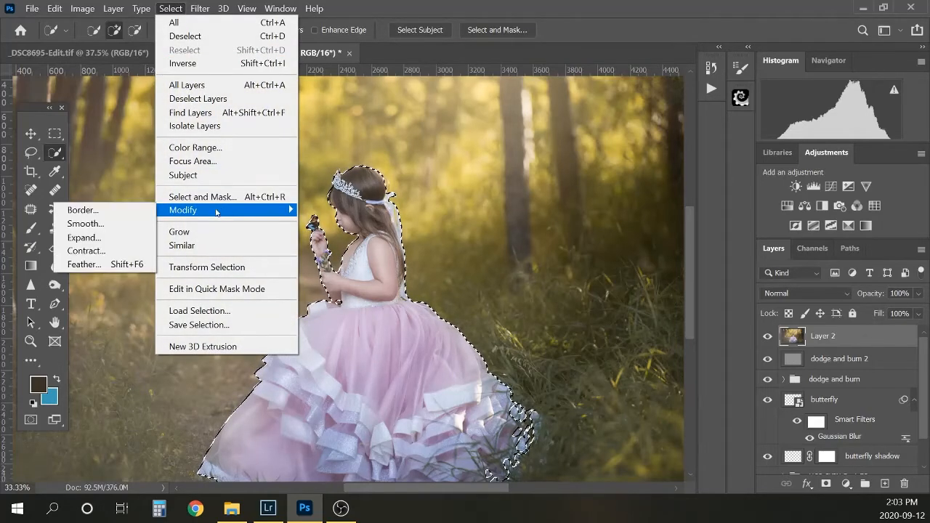
click(94, 265)
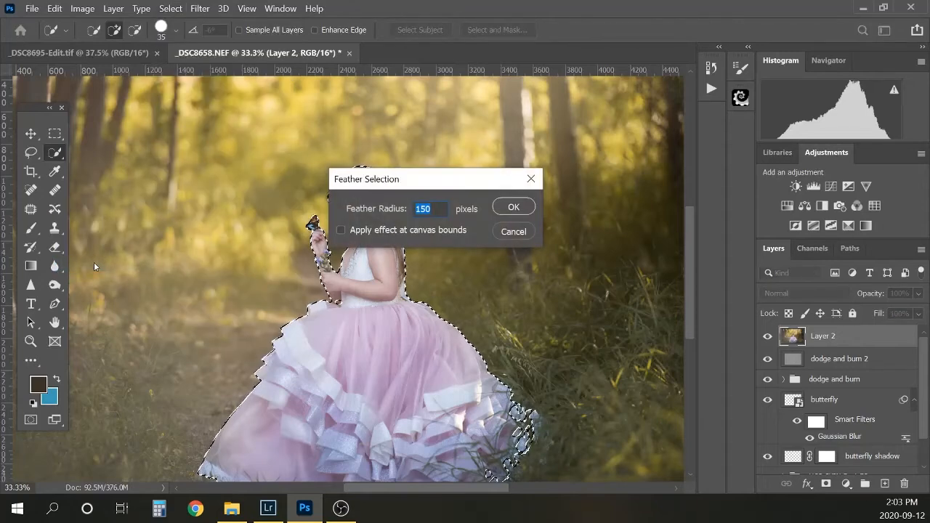
text(1)
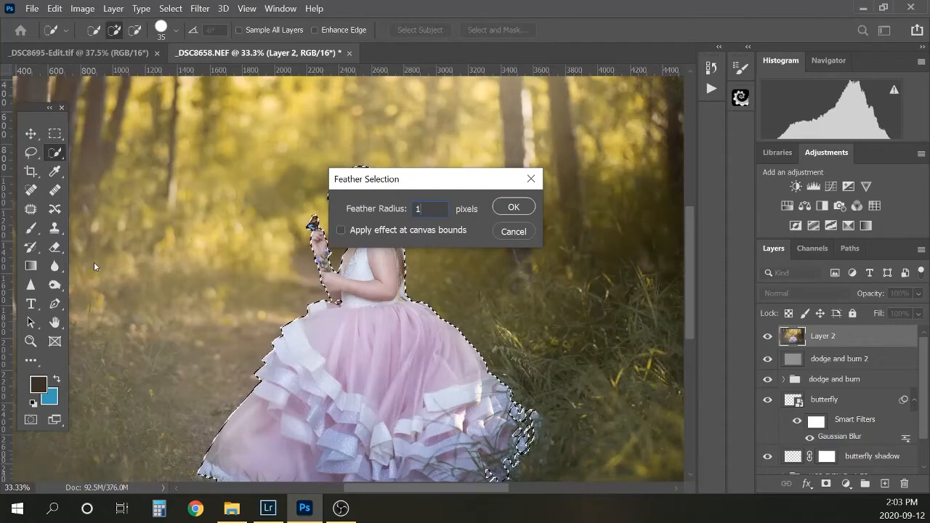
key(Return)
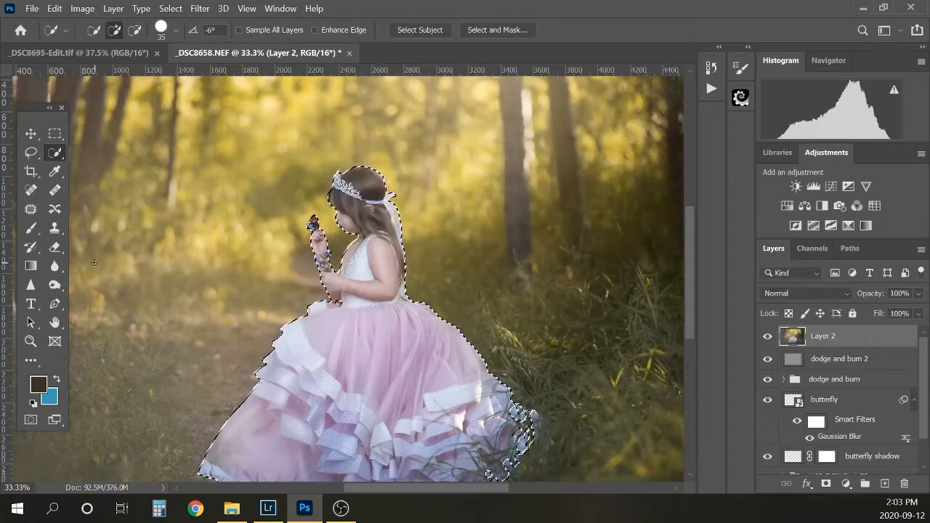
Copy the selected girl onto a new layer above the merged Layer 2
key(ctrl+d)
key(ctrl+shift+alt+n)
key(ctrl+shift+alt+e)
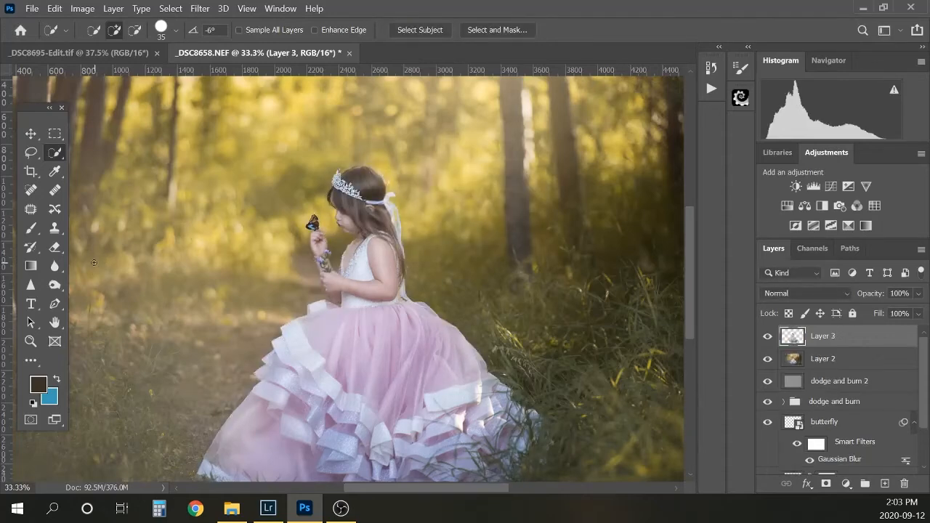
Hide the HGP-SKIN-BasicFS group and toggle Layer 2 off and on to inspect the cut-out girl on her own layer
drag(769, 367, 770, 340)
click(768, 338)
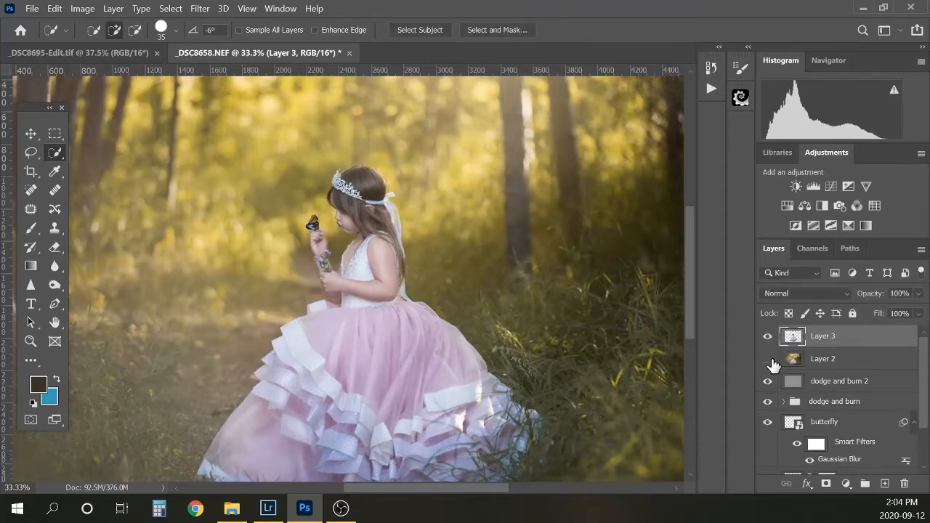
click(771, 360)
click(770, 360)
click(770, 359)
scroll(770, 362, down, 2)
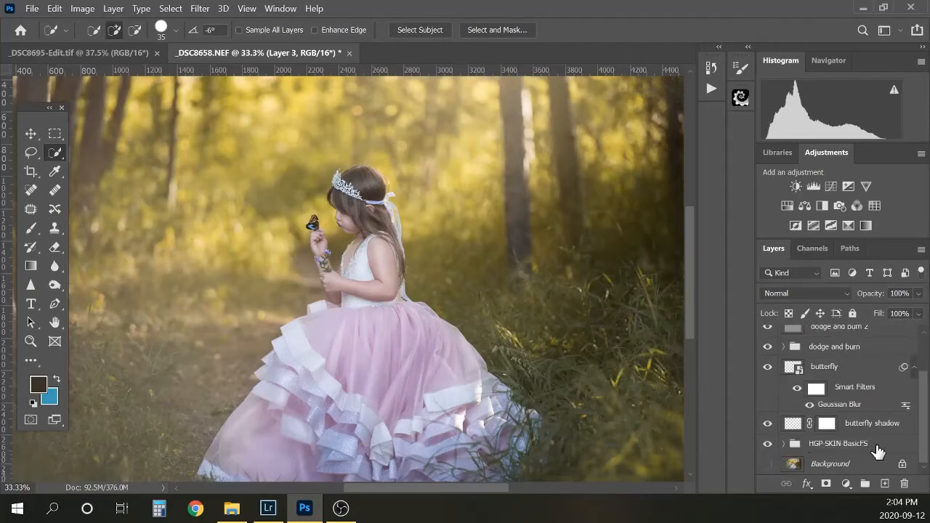
click(767, 443)
scroll(913, 429, up, 2)
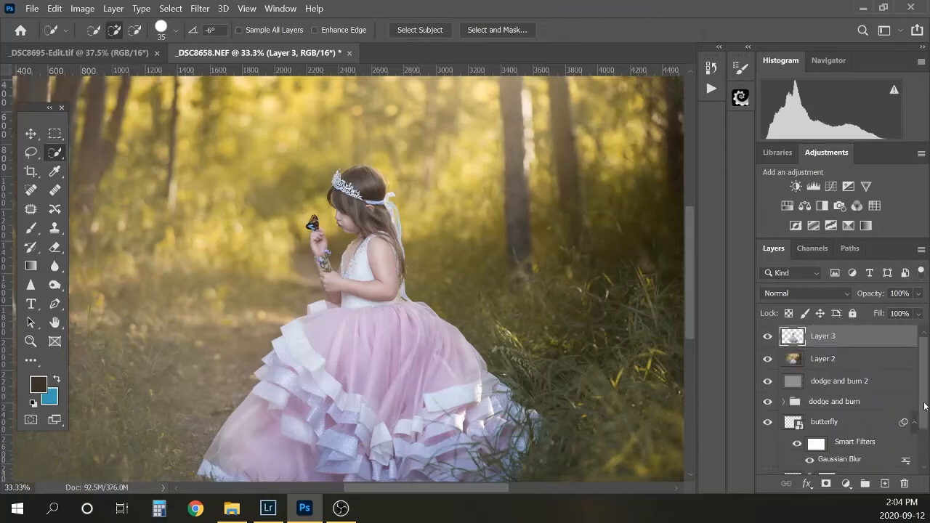
click(768, 360)
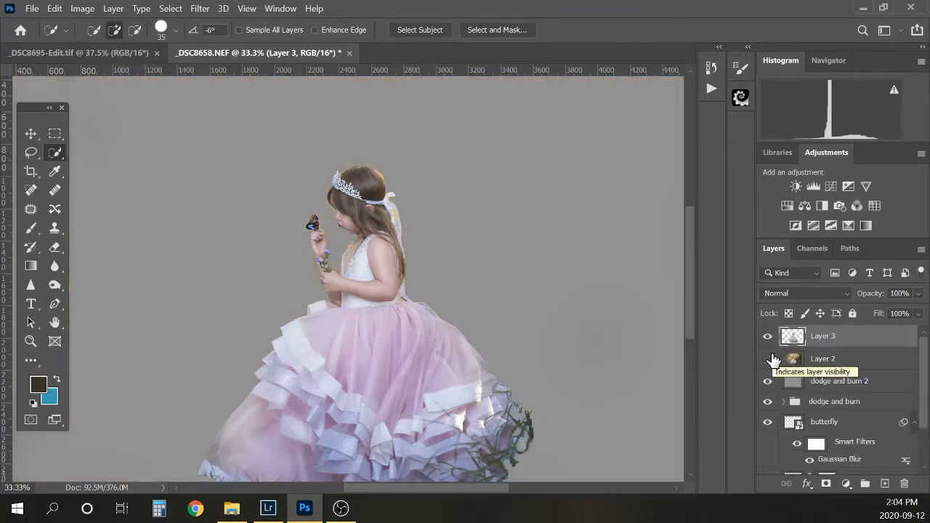
click(770, 359)
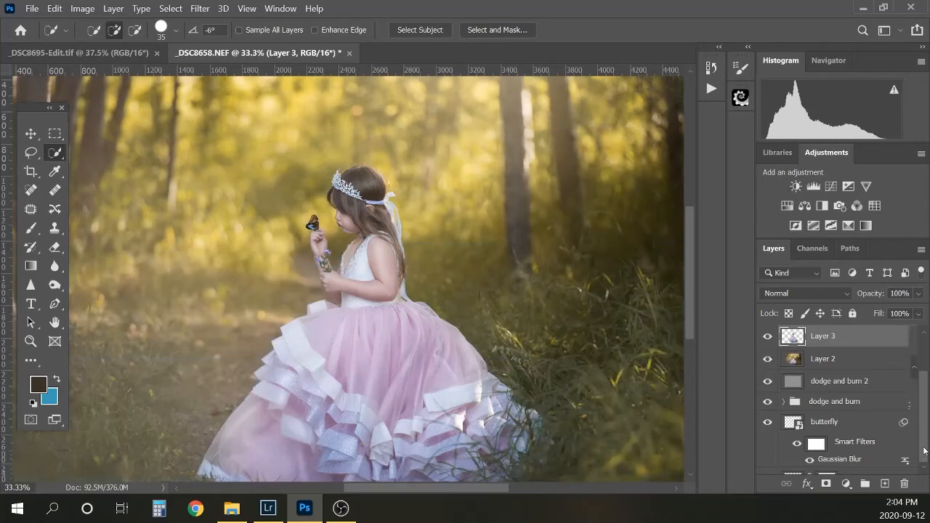
Switch on the visibility of the Background layer
scroll(835, 407, down, 2)
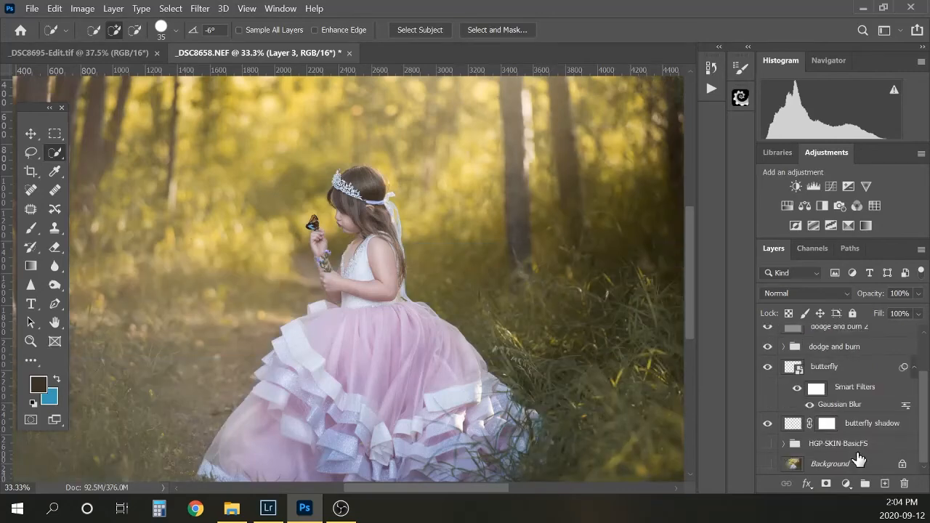
click(768, 465)
scroll(770, 465, up, 2)
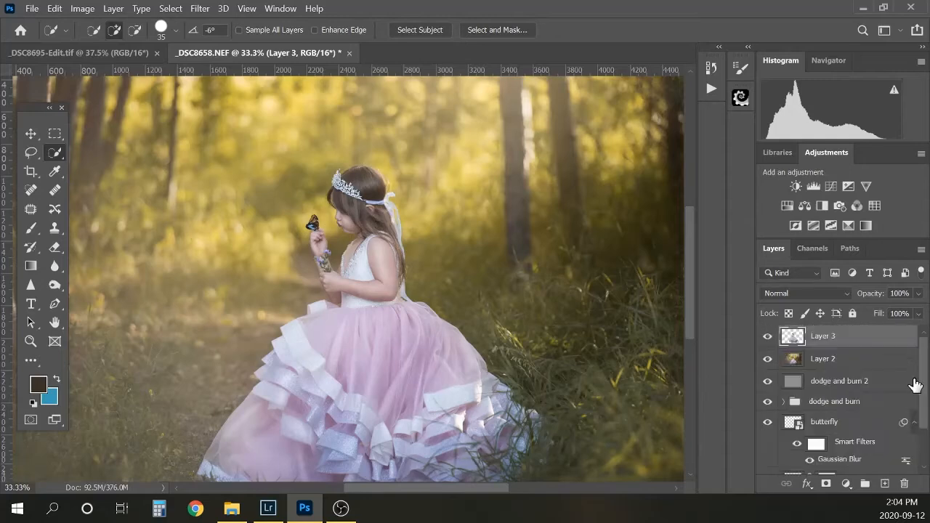
Duplicate Layer 2 beneath the cut-out girl layer and open the Gaussian Blur filter for the copy
click(831, 362)
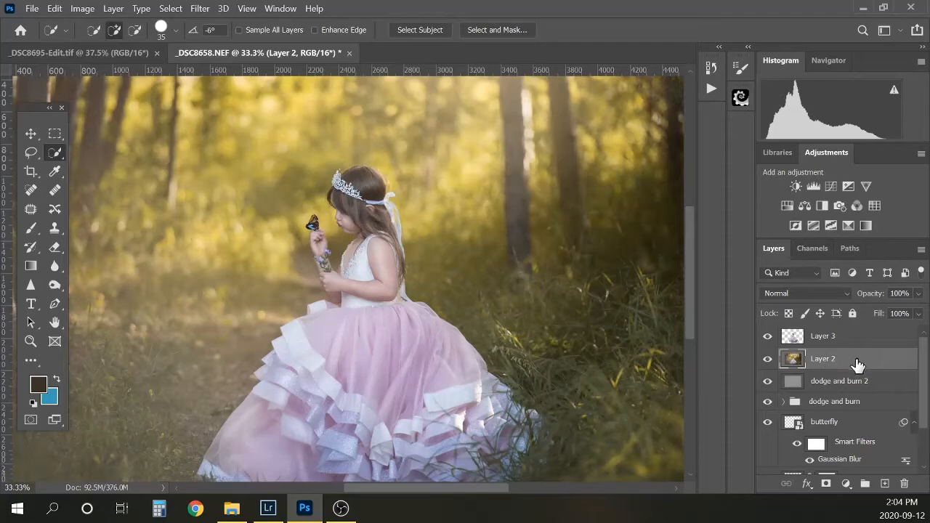
drag(861, 366, 885, 483)
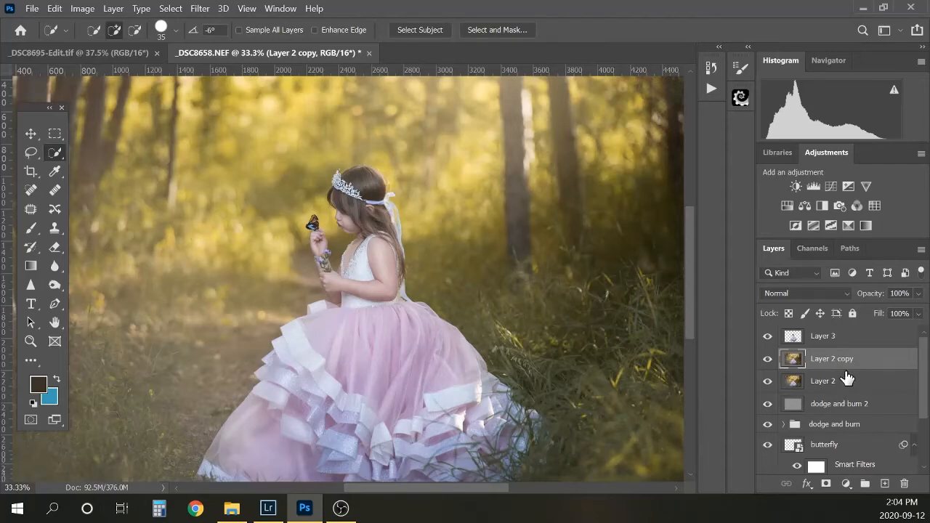
click(203, 10)
mouse_move(226, 170)
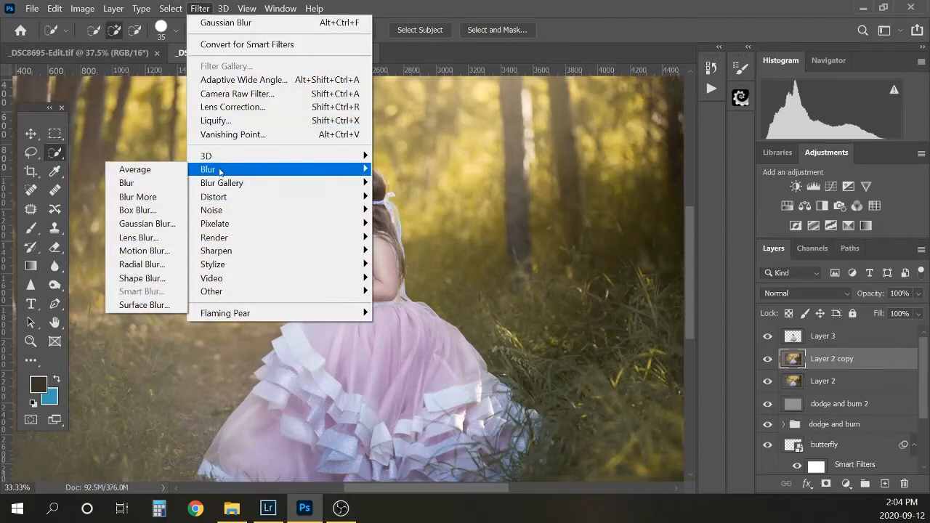
click(159, 223)
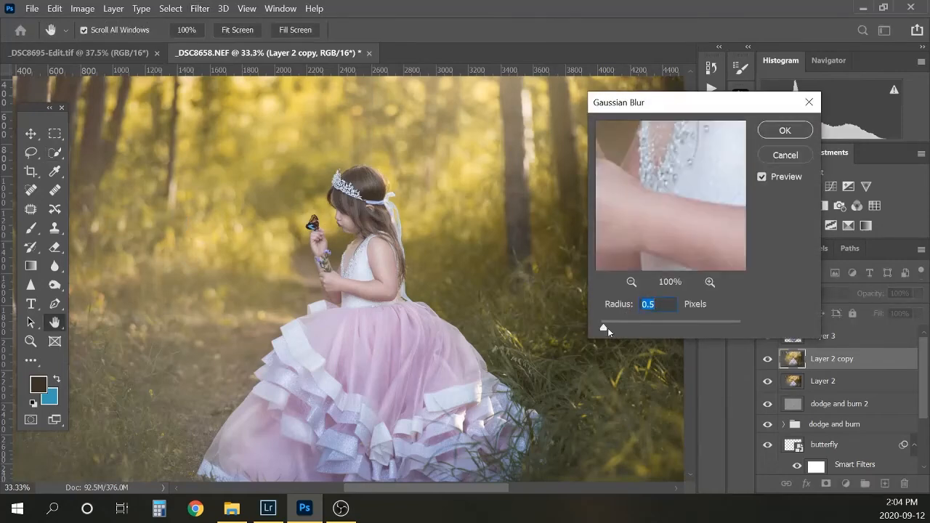
Try out different blur strengths and apply the Gaussian Blur to the Layer 2 copy with a radius of 5 pixels
drag(604, 330, 622, 329)
drag(615, 328, 631, 331)
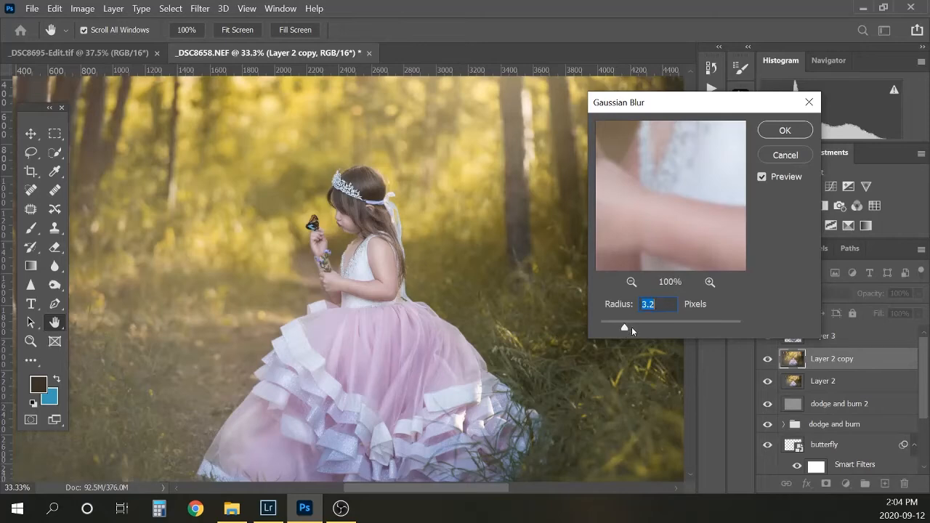
click(921, 356)
click(625, 326)
drag(624, 327, 646, 329)
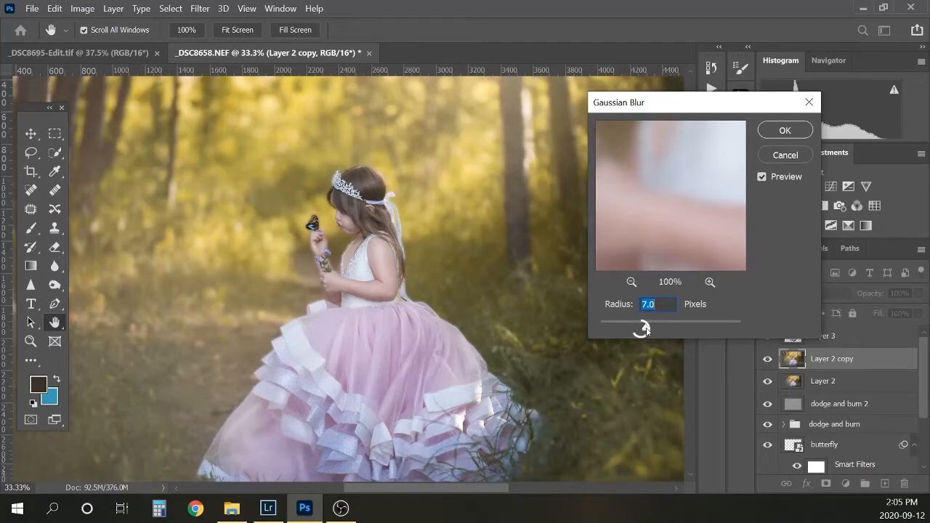
drag(644, 328, 641, 330)
drag(647, 329, 648, 329)
click(657, 305)
click(623, 311)
text(5)
click(784, 131)
key(w)
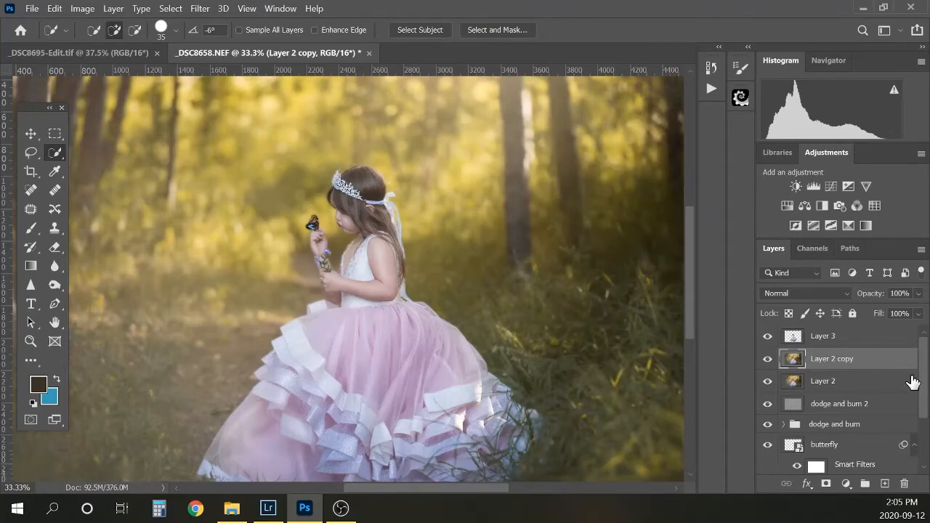
Compare the whole photo without and with the blurred Layer 2 copy
key(ctrl+minus)
key(ctrl+minus)
key(ctrl+plus)
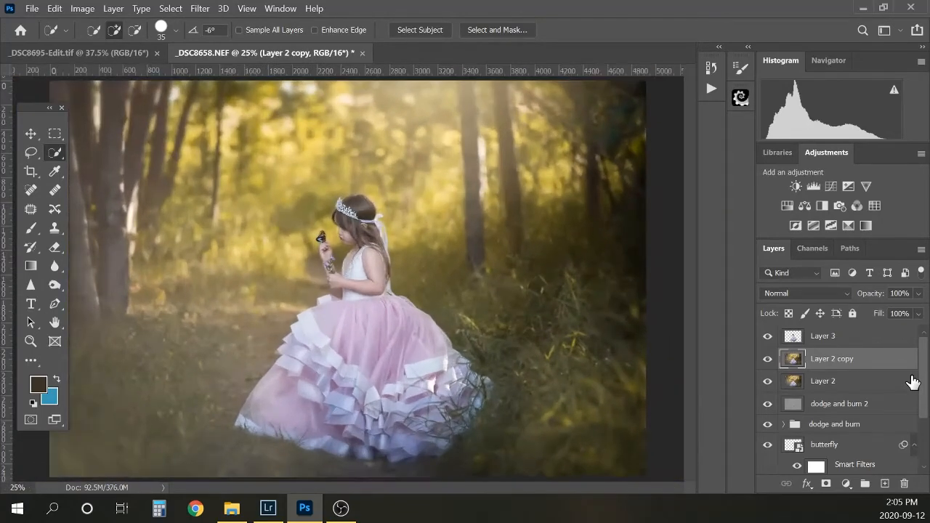
click(767, 359)
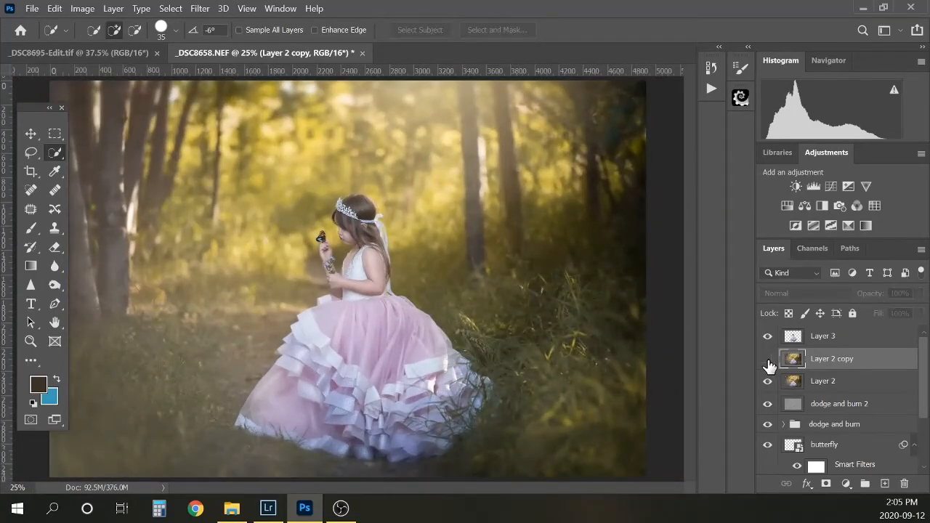
click(767, 360)
click(767, 361)
click(767, 360)
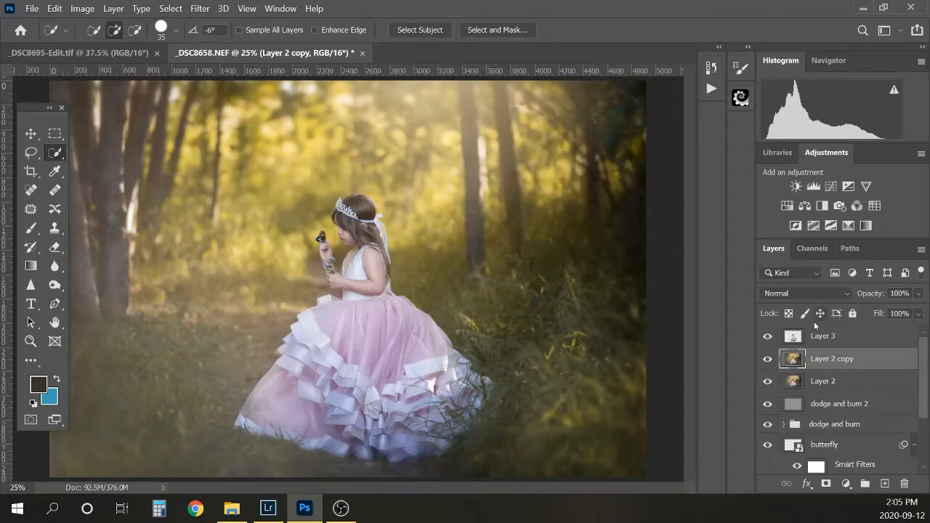
Apply a second Gaussian Blur of 20.8 pixels to the Layer 2 copy and add a white layer mask to it
click(200, 8)
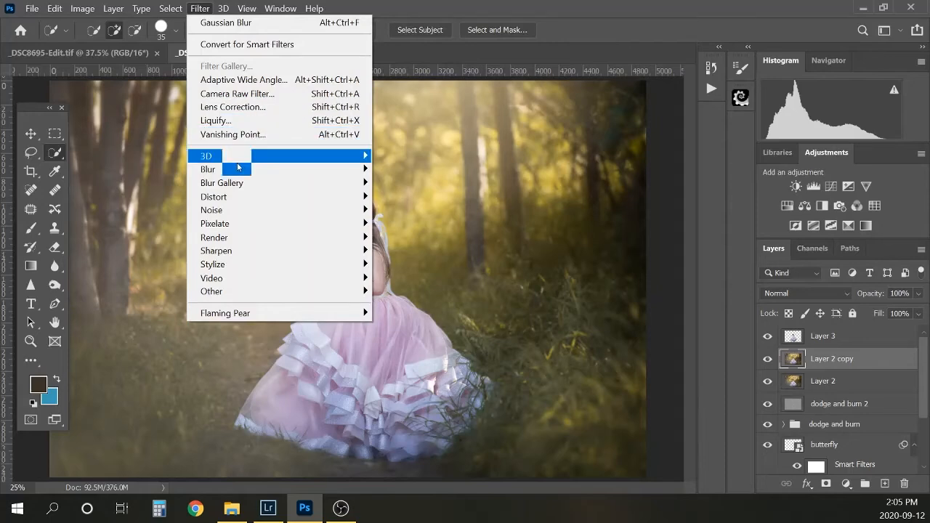
mouse_move(239, 170)
click(159, 223)
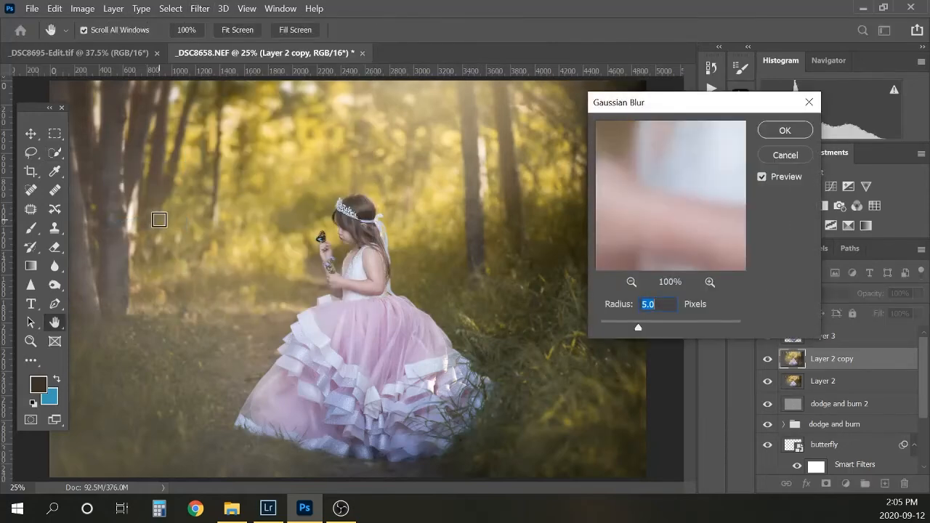
drag(638, 330, 670, 329)
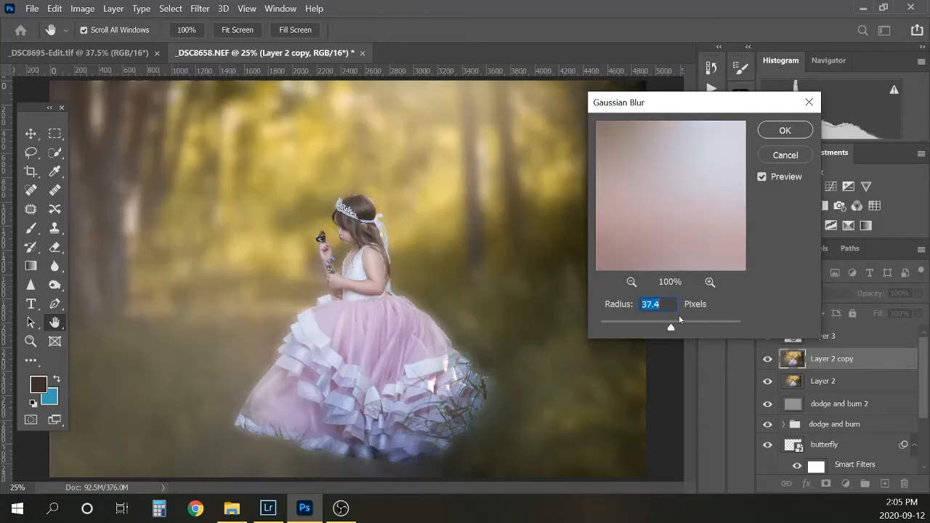
drag(662, 325, 665, 326)
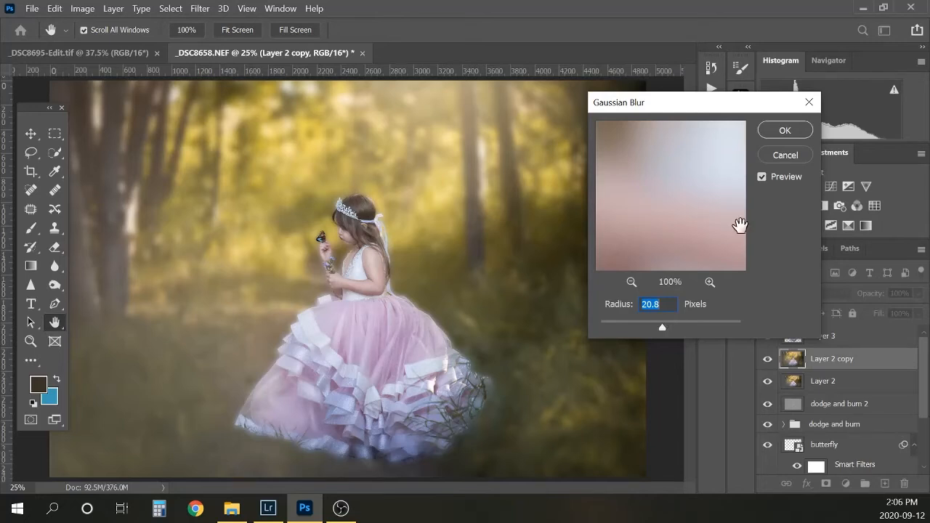
click(784, 130)
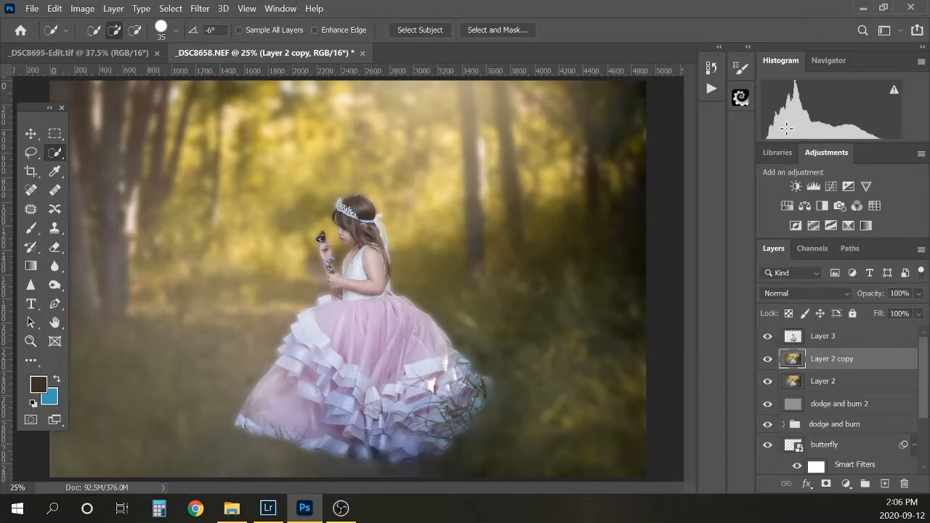
click(826, 484)
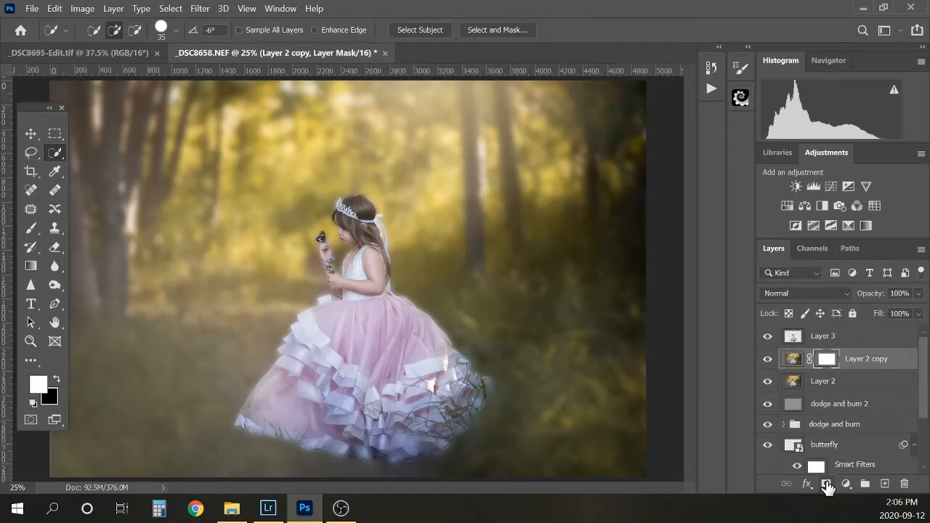
Invert the Layer 2 copy mask to black and set the white brush to 1000 pixels at 100% opacity
key(ctrl+i)
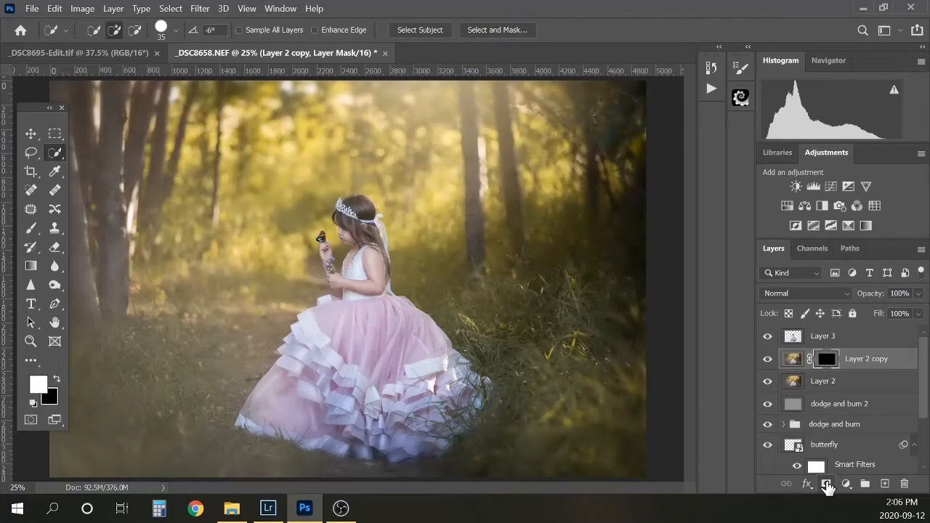
key(b)
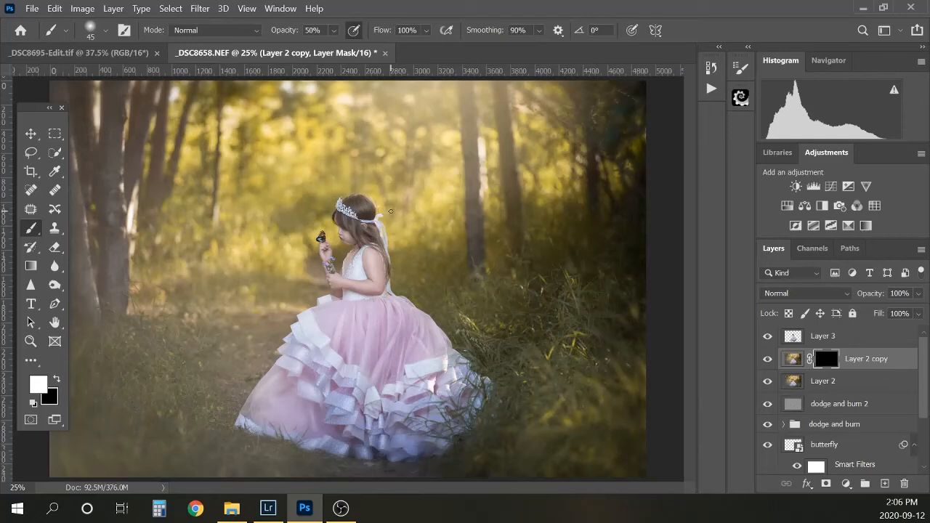
key(ctrl+minus)
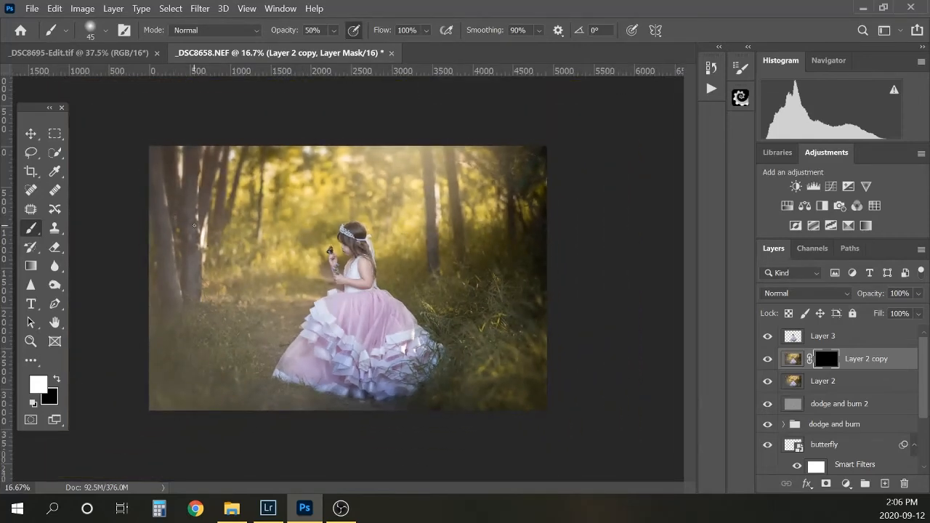
key(bracketright)
key(bracketright)
key(bracketright)
key(bracketright)
key(bracketright)
key(bracketright)
key(bracketright)
key(bracketright)
key(bracketright)
key(bracketright)
key(bracketright)
key(bracketright)
key(bracketright)
key(bracketright)
key(bracketright)
key(bracketright)
key(bracketright)
key(bracketright)
key(bracketright)
key(bracketleft)
key(bracketleft)
click(334, 31)
drag(347, 48, 396, 44)
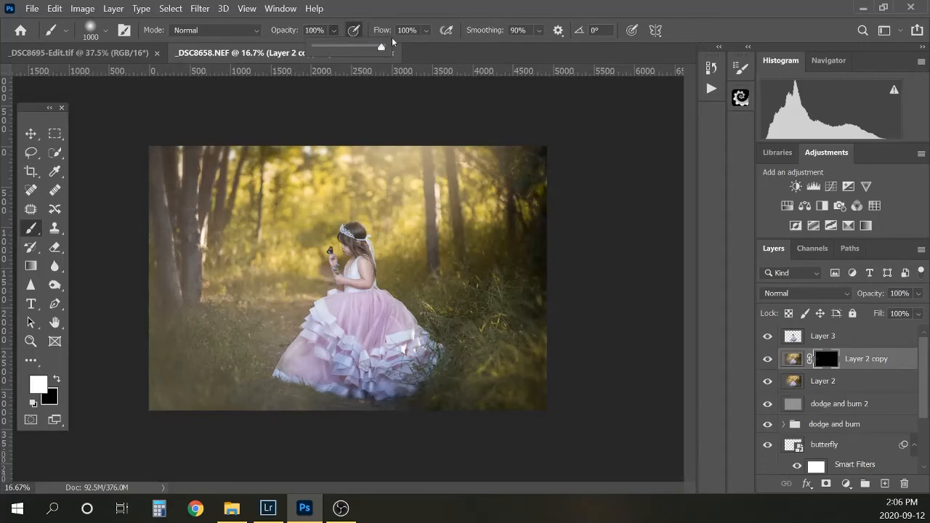
Paint white on the mask over the forest background at full opacity, softening the lower edge beneath the tree trunks at 52% opacity
click(173, 288)
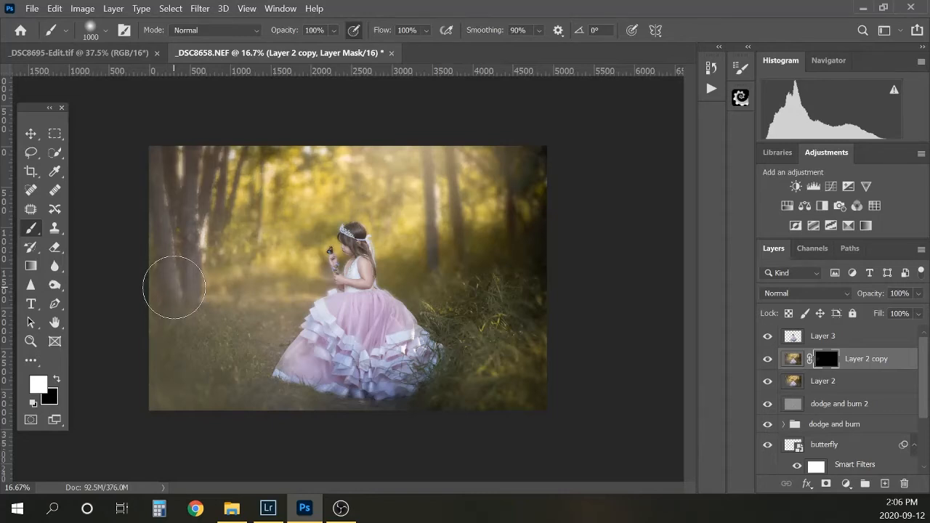
drag(174, 288, 342, 153)
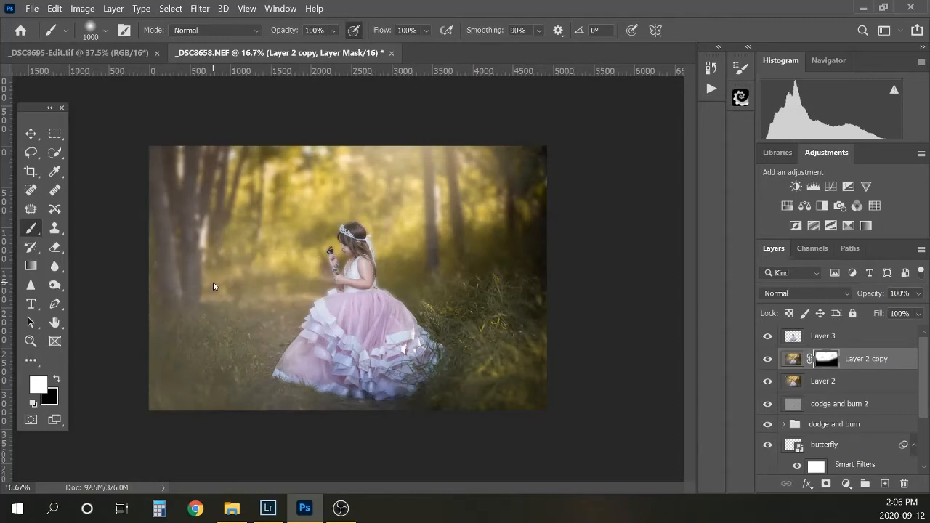
click(334, 31)
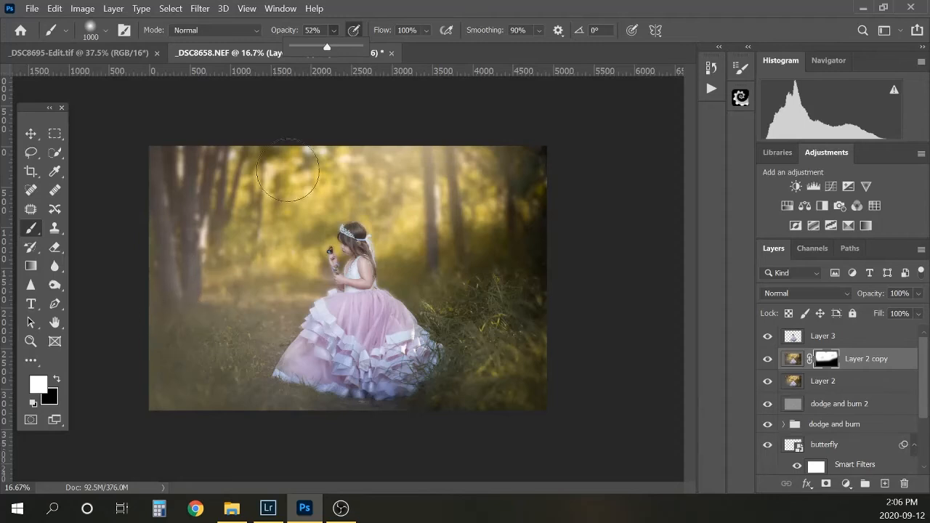
click(183, 326)
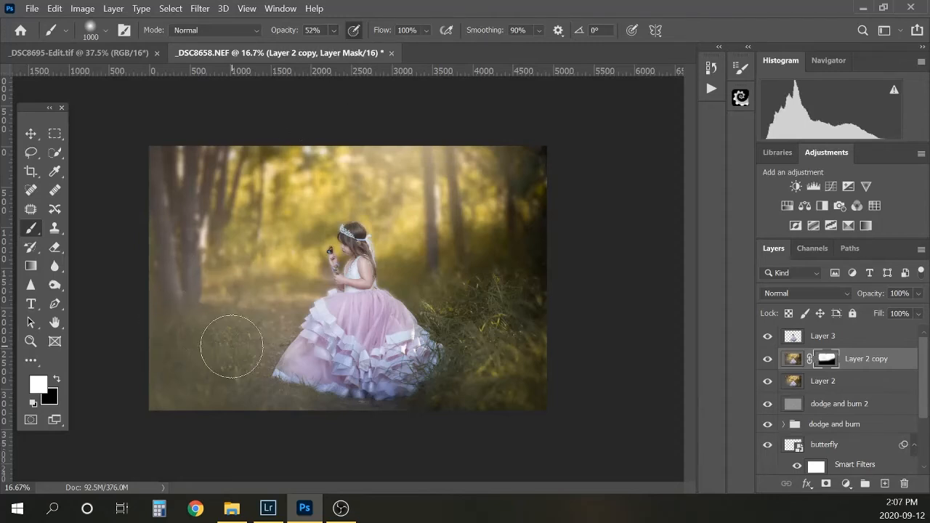
key(x)
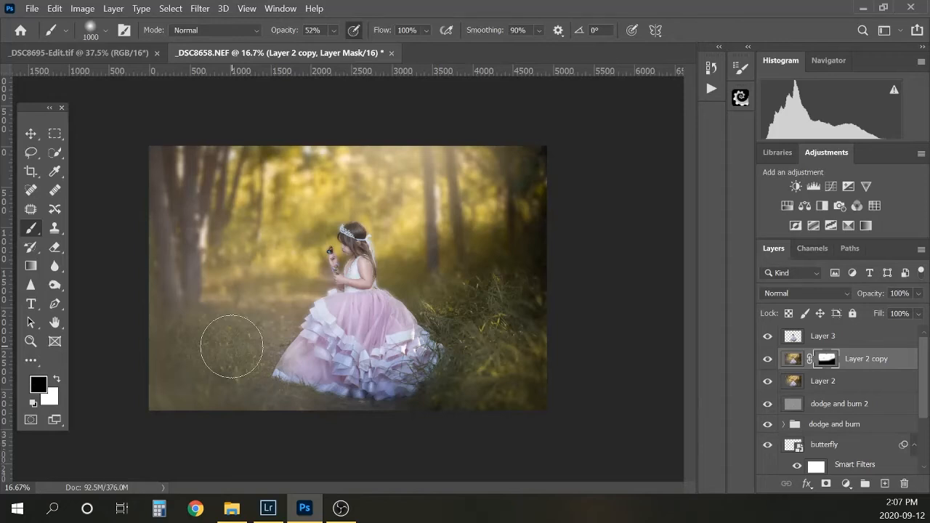
key(x)
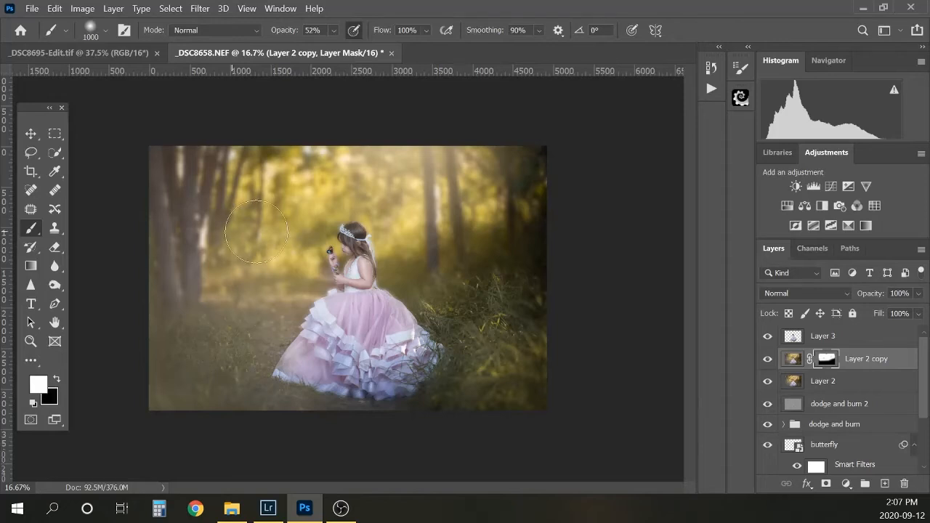
Set the brush opacity back to 100% and display the Layer 2 copy mask as a red overlay
click(336, 31)
drag(349, 47, 426, 46)
click(335, 34)
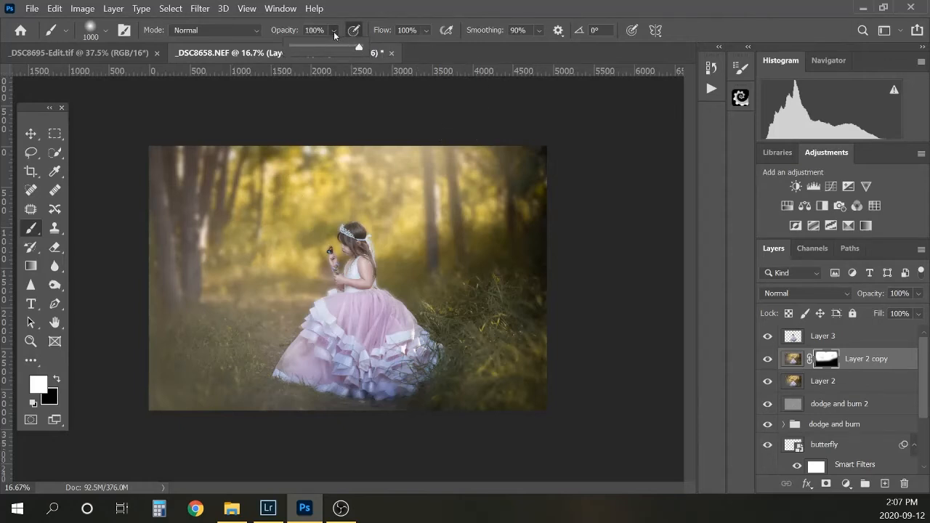
click(834, 365)
key(backslash)
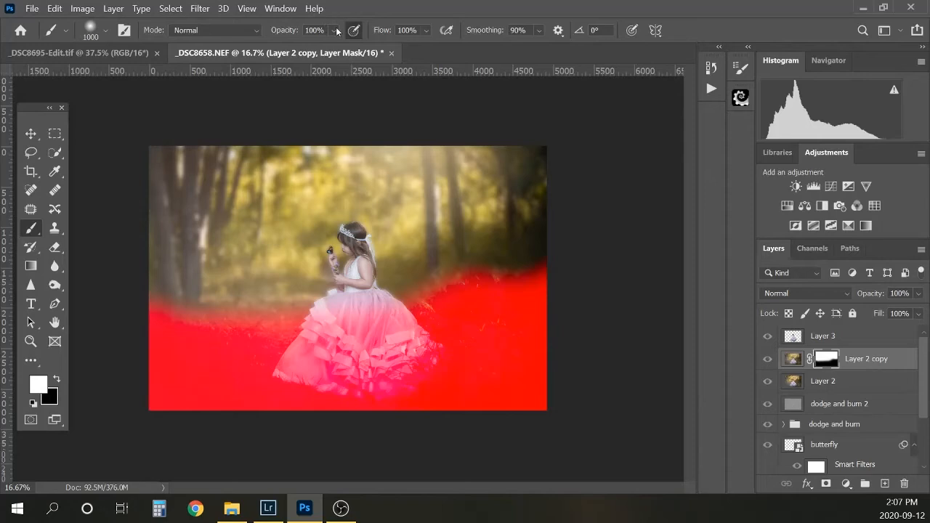
Hide the mask overlay and paint black at 40% brush opacity over the grass below the tree trunks
click(314, 30)
text(4)
key(Return)
text(0)
key(Return)
key(backslash)
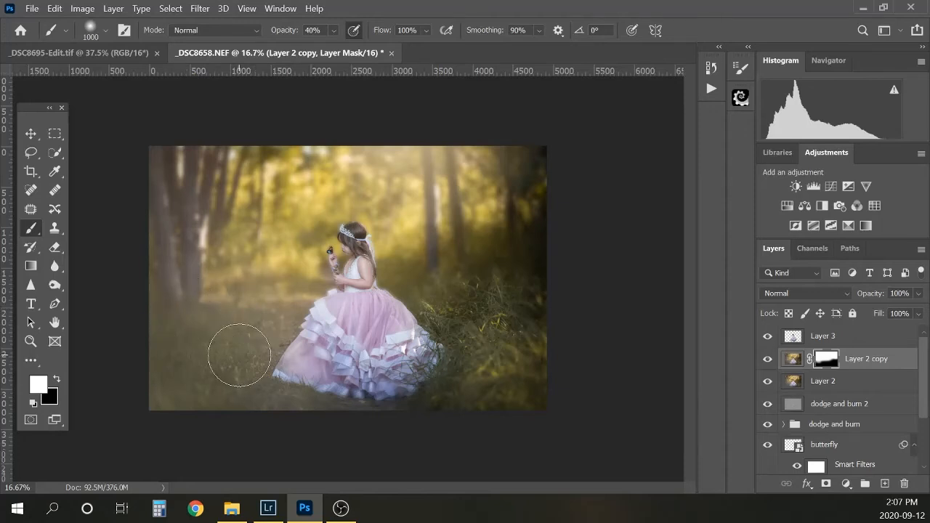
key(x)
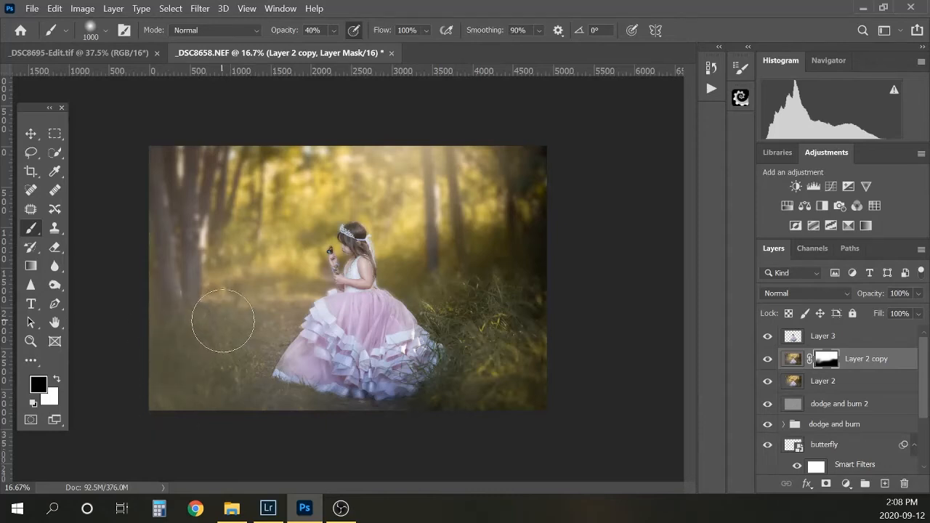
mouse_move(231, 320)
mouse_down()
mouse_move(238, 331)
mouse_move(192, 321)
mouse_up()
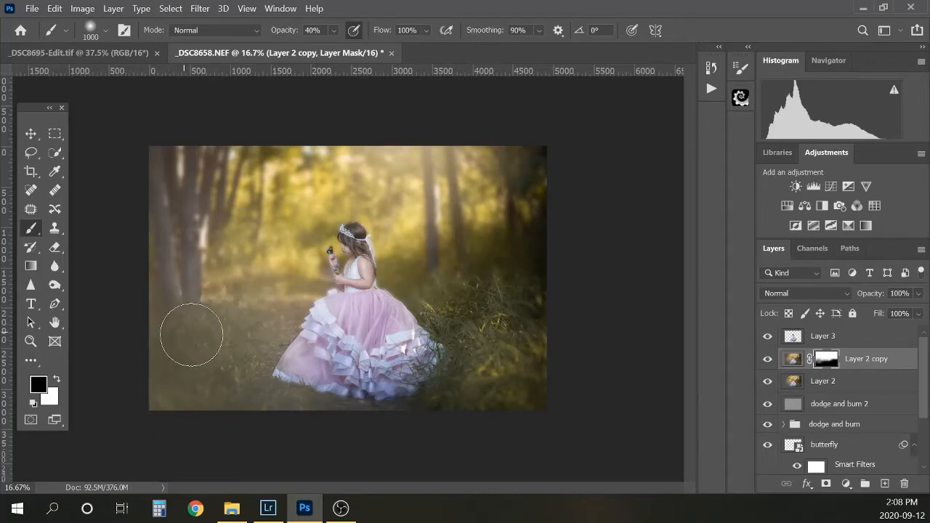
Set the brush opacity to 20% and paint white on the mask over the bases of the tree trunks behind the path
drag(313, 28, 301, 24)
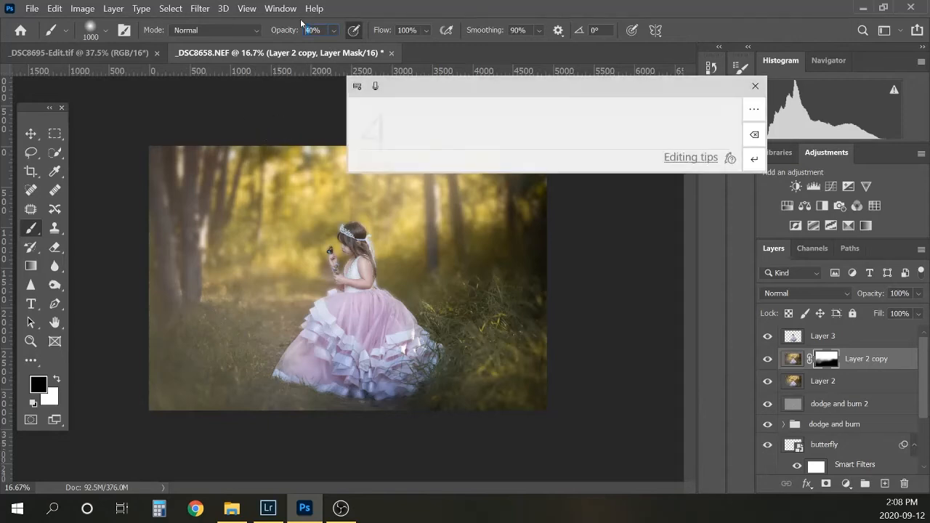
text(20)
key(Return)
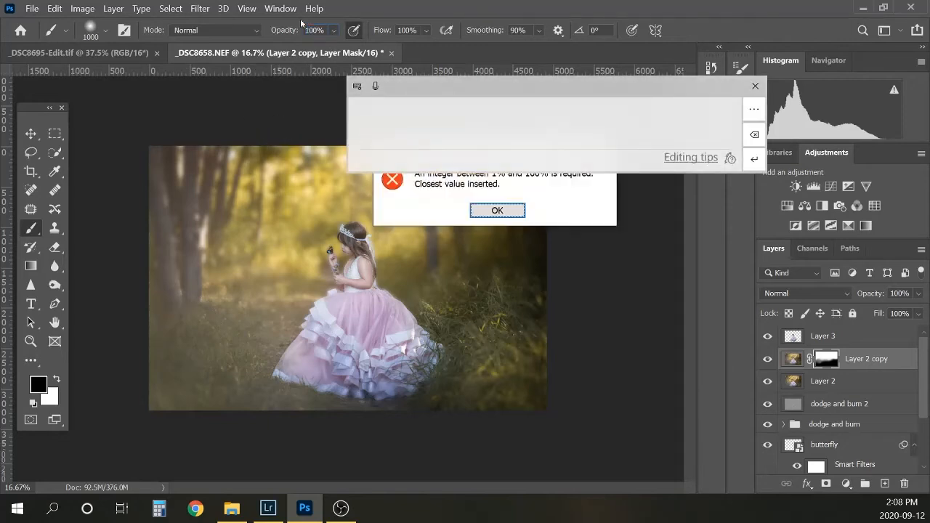
click(497, 209)
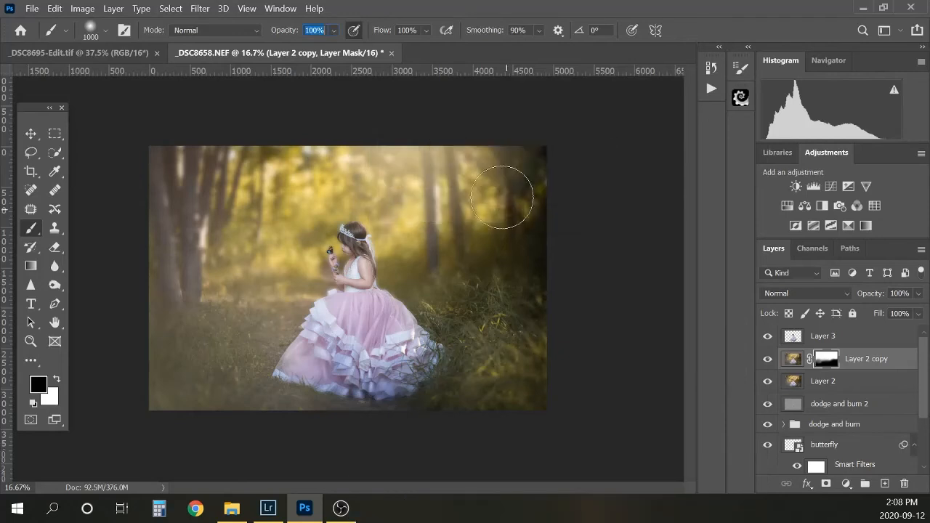
click(314, 30)
text(20)
text(x)
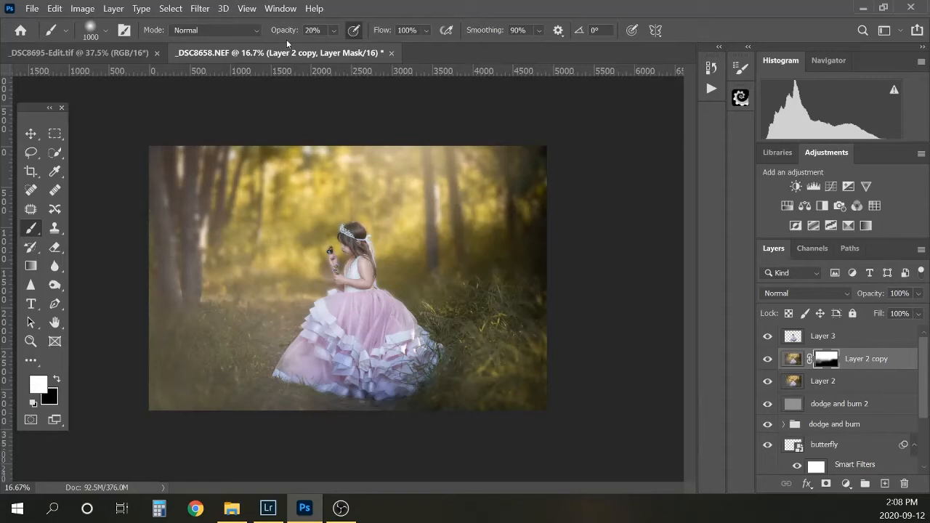
mouse_move(172, 307)
mouse_down()
mouse_move(230, 292)
mouse_move(198, 283)
mouse_up()
drag(193, 295, 154, 290)
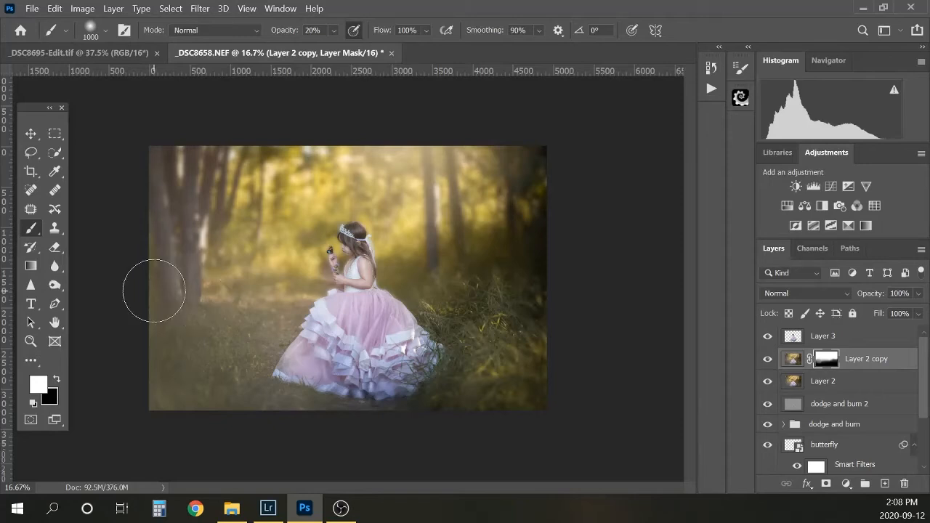
Paint black on the mask over the tall grass behind the dress at 20% opacity and around the tree bases at 40% opacity
key(x)
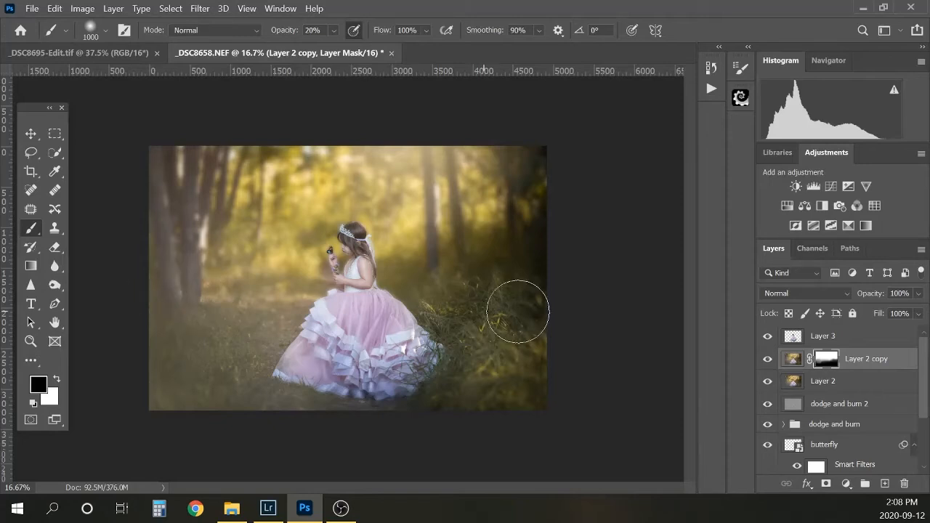
drag(519, 308, 531, 294)
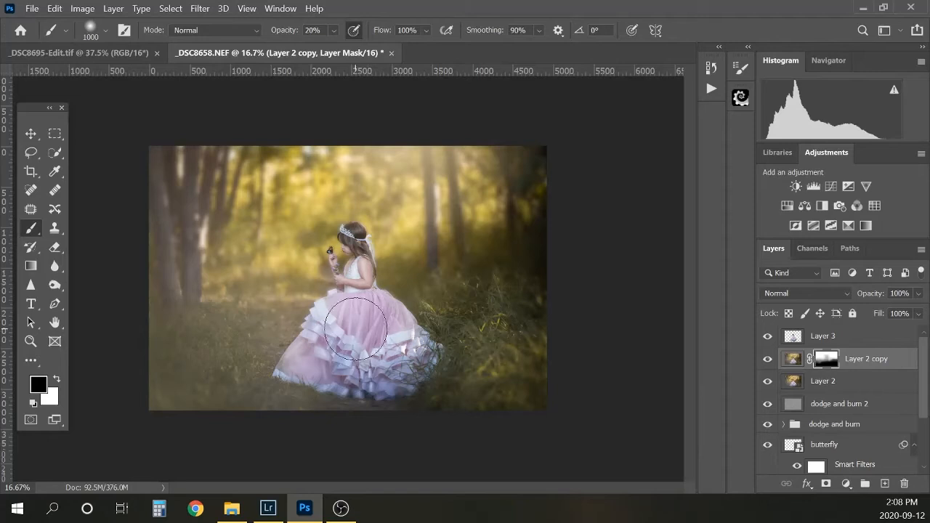
click(291, 22)
text(40)
key(Return)
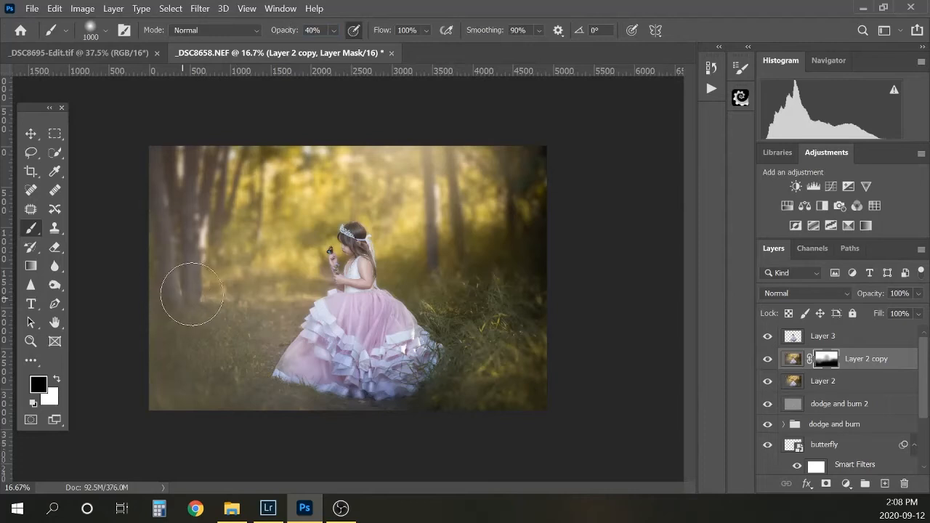
mouse_move(176, 289)
mouse_down()
mouse_move(185, 305)
mouse_move(170, 287)
mouse_move(178, 288)
mouse_up()
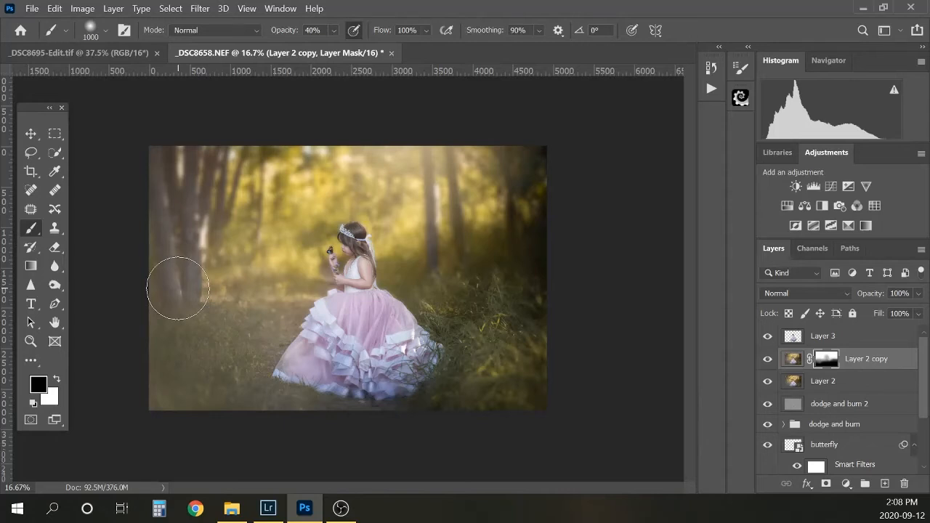
Compare the photo without and with the masked Layer 2 copy
click(767, 360)
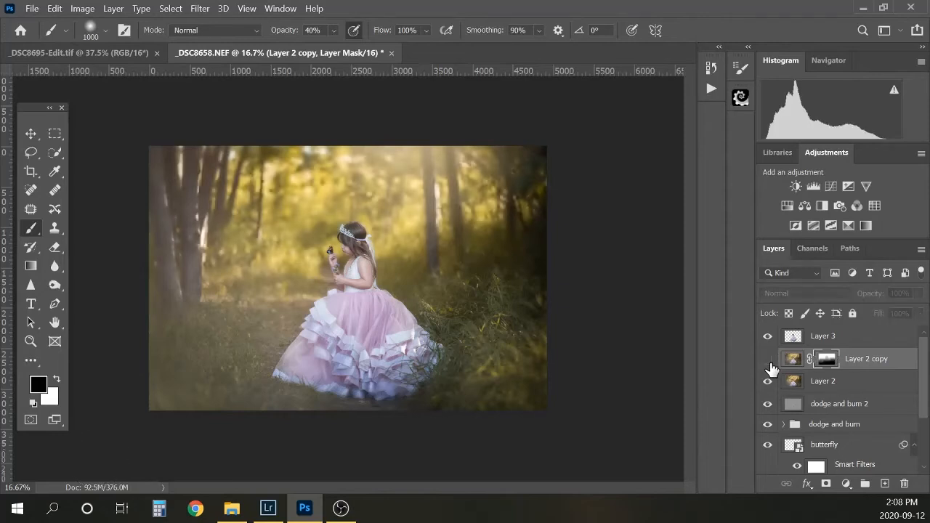
click(770, 362)
drag(772, 370, 784, 363)
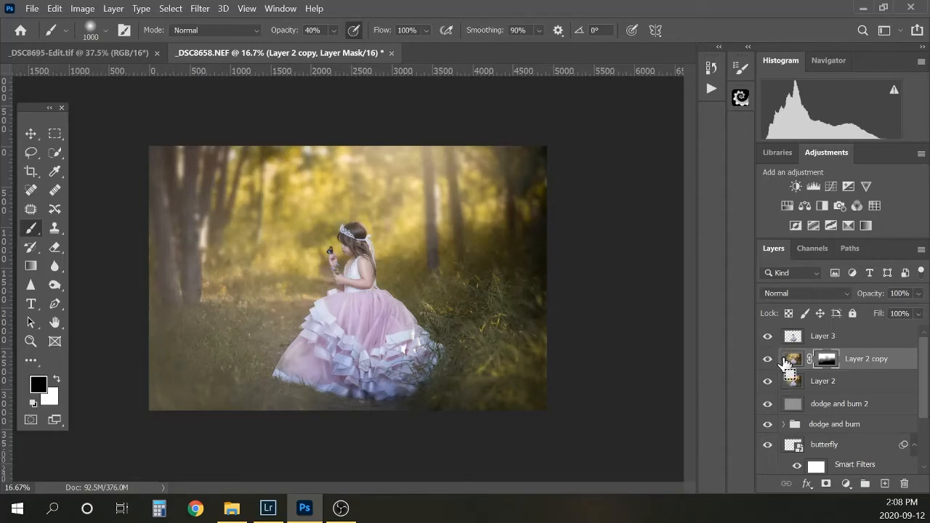
Examine the girl at 50% zoom without and with the cut-out Layer 3
key(ctrl+minus)
key(ctrl+equal)
key(ctrl+equal)
key(ctrl+equal)
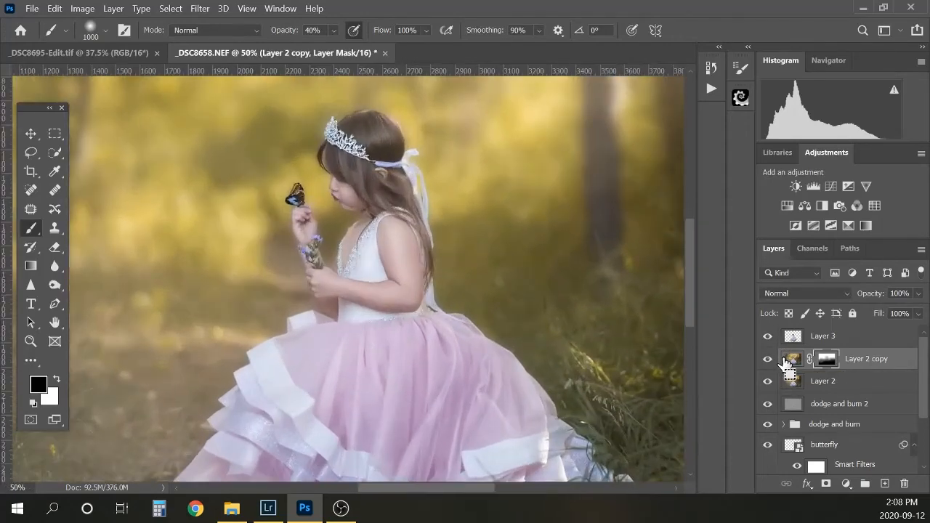
drag(785, 363, 785, 364)
key(ctrl+equal)
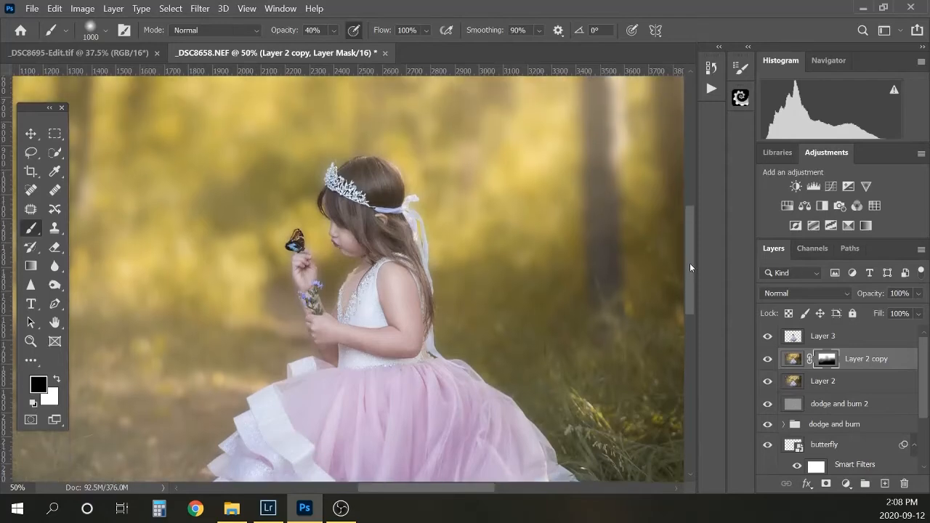
click(767, 339)
click(767, 339)
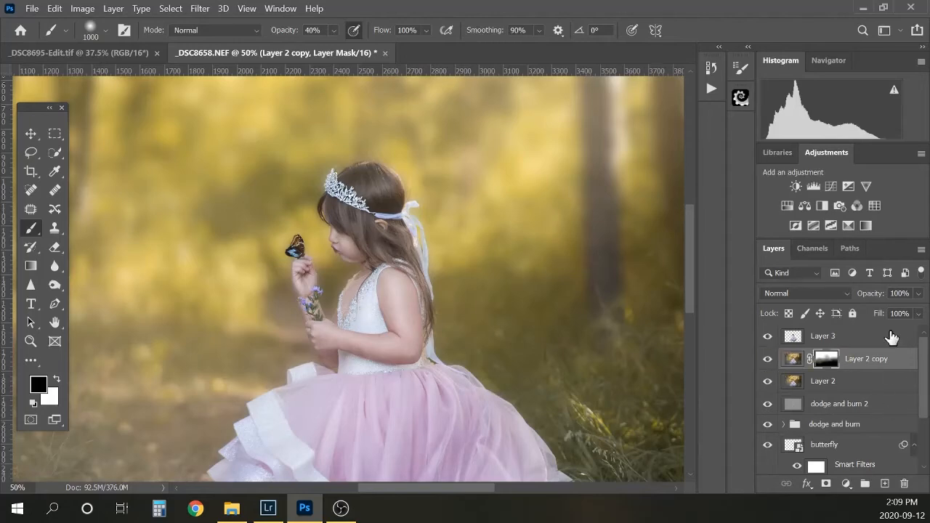
Compare the full background repeatedly without and with the blur of the Layer 2 copy
key(ctrl+minus)
key(ctrl+minus)
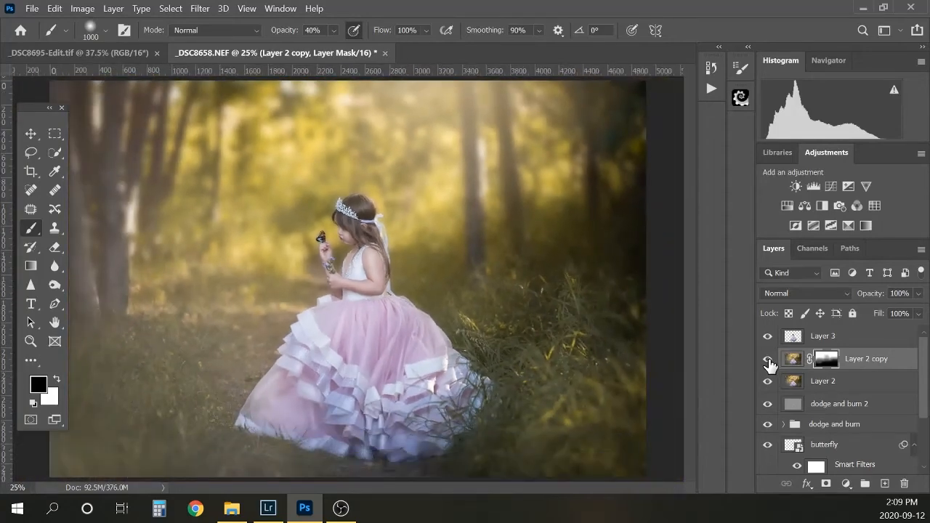
click(769, 361)
click(769, 361)
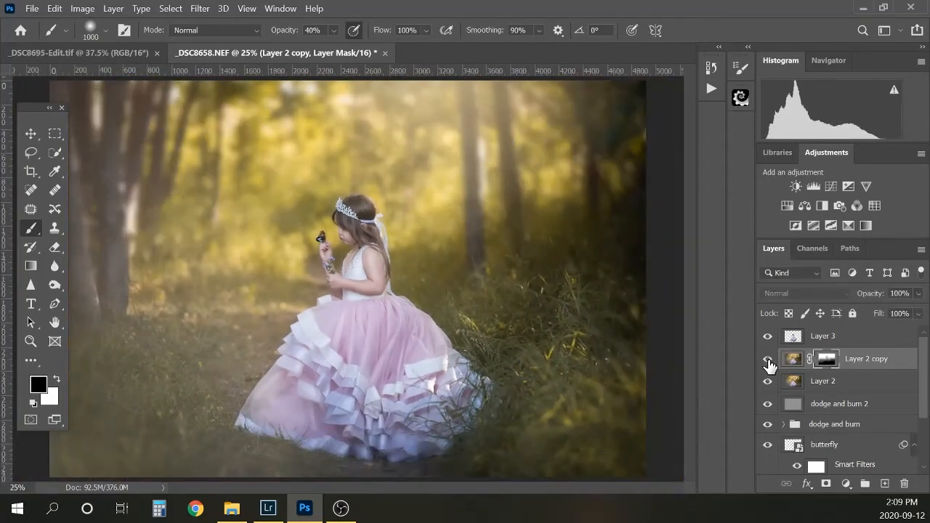
click(769, 361)
click(768, 361)
click(769, 361)
key(ctrl+minus)
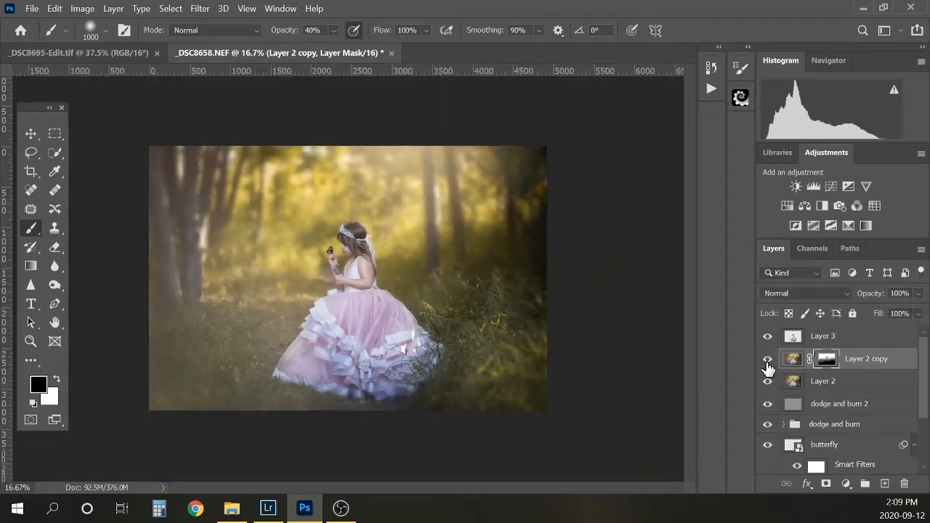
Look through the layer stack down to the Background and check the Layer 2 copy's effect once more
drag(923, 397, 928, 440)
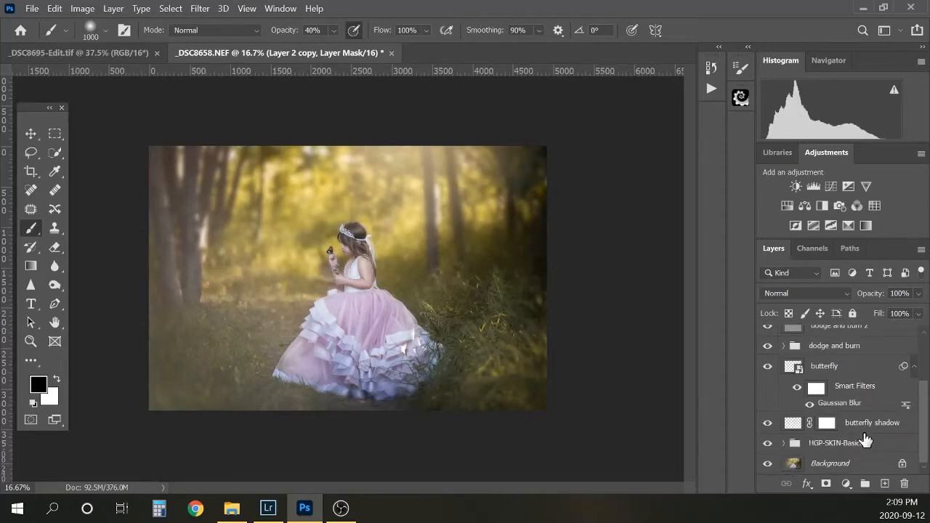
drag(924, 438, 927, 392)
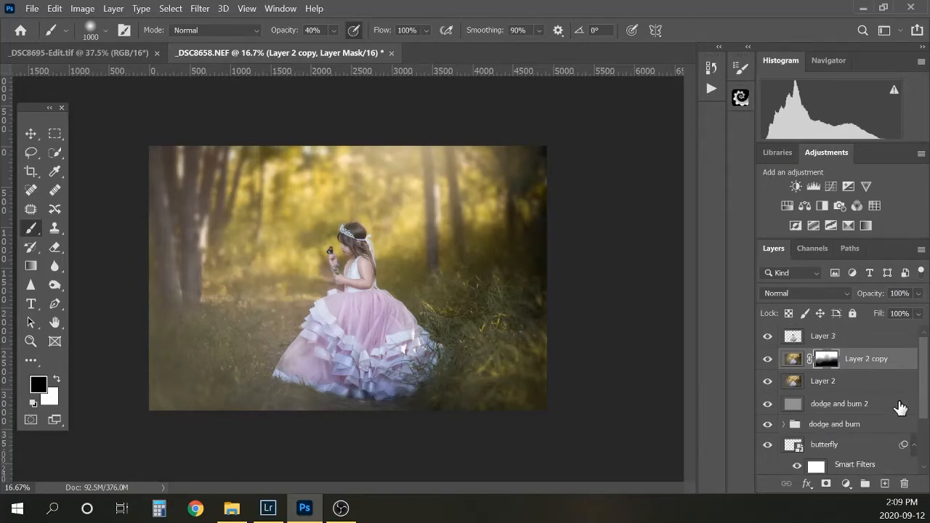
click(769, 362)
click(768, 361)
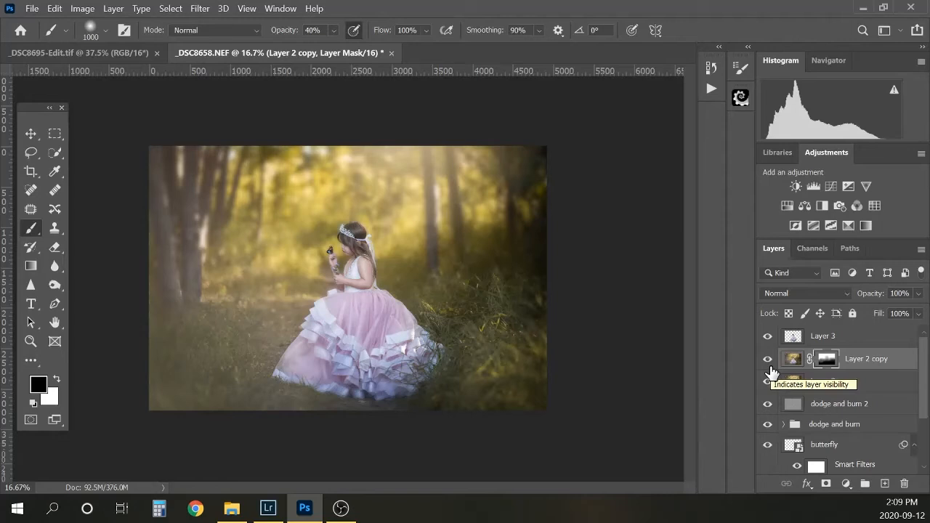
Stamp the visible image onto a new layer above Layer 3 and apply a Surface Blur with radius 10 pixels and threshold 5
click(848, 341)
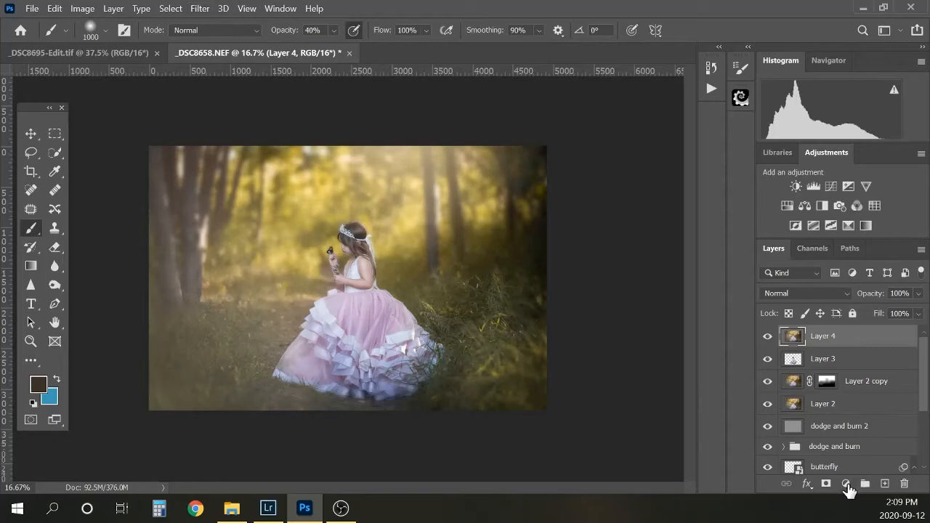
click(201, 10)
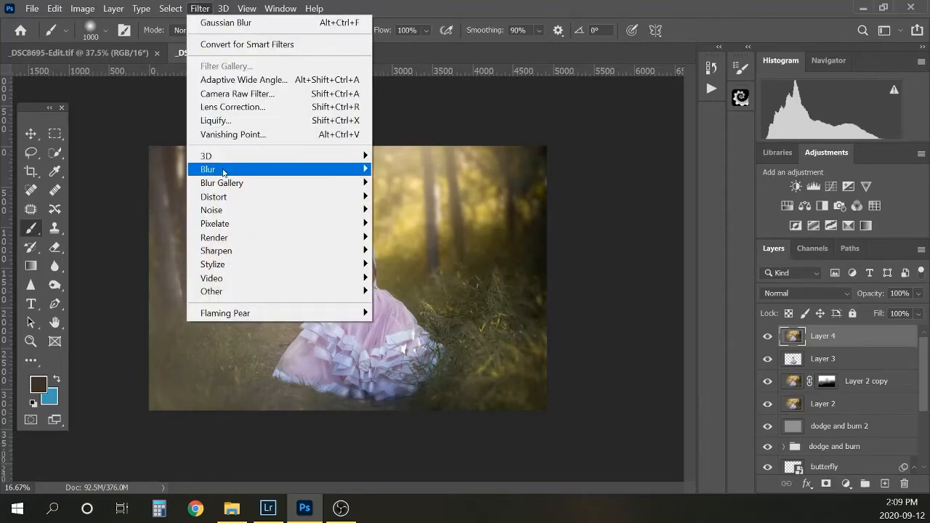
mouse_move(222, 172)
click(145, 305)
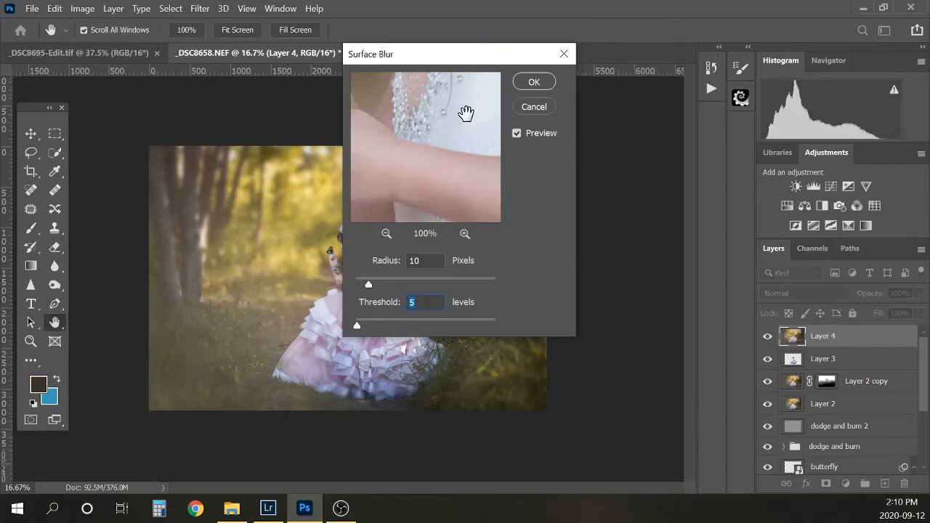
click(536, 82)
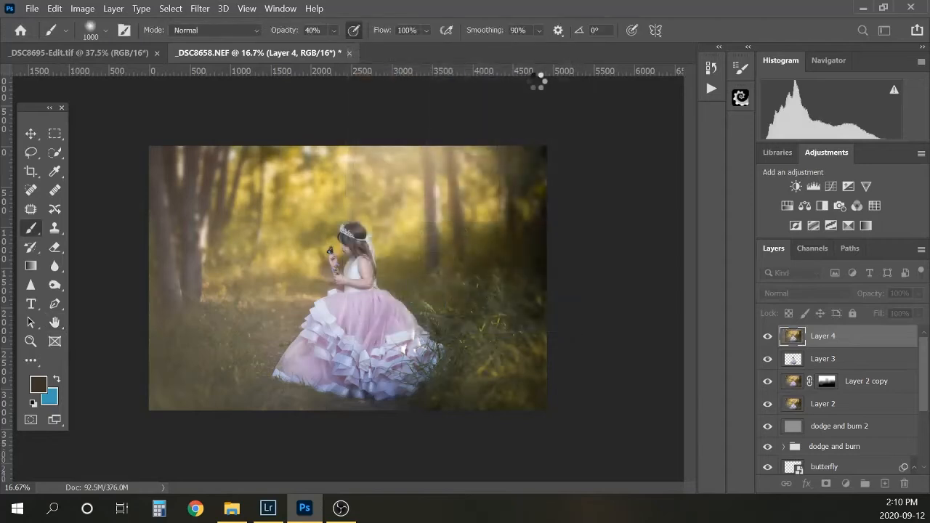
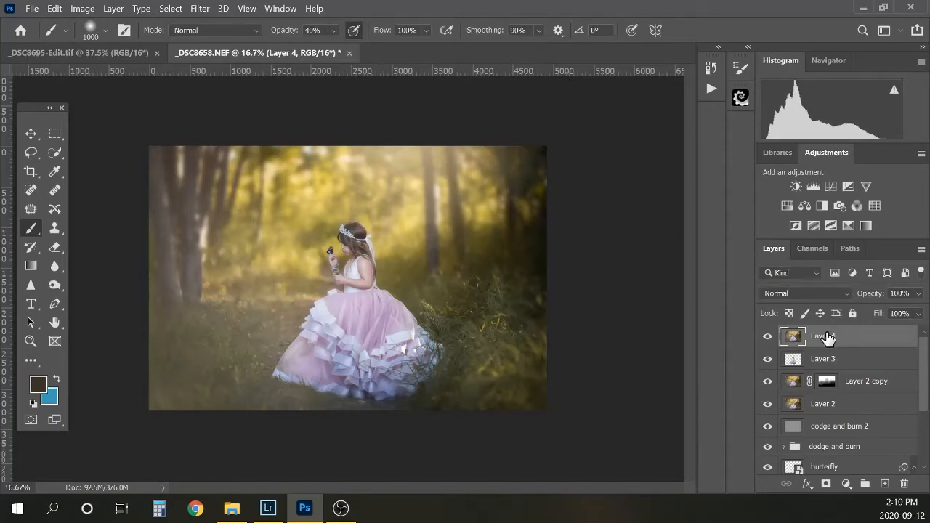
double_click(823, 336)
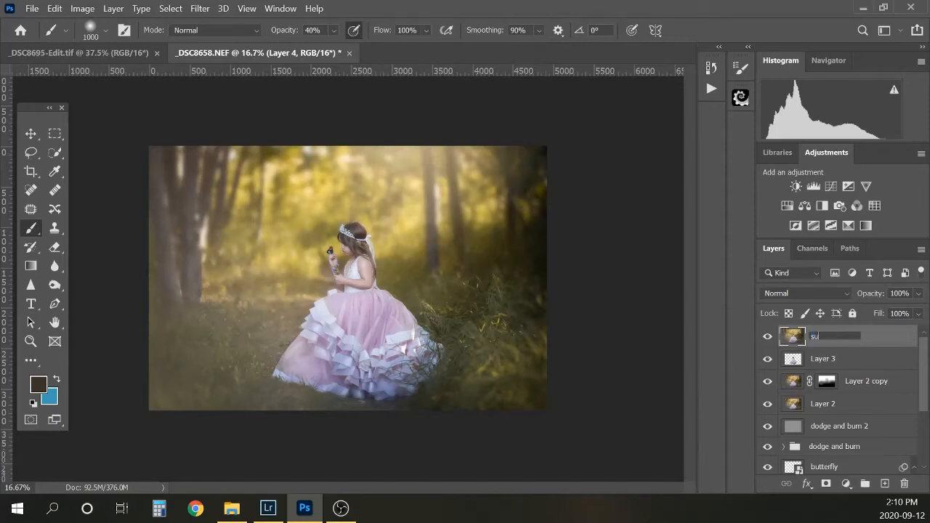
text(suffece blure)
key(BackSpace)
key(BackSpace)
key(BackSpace)
key(BackSpace)
key(BackSpace)
key(BackSpace)
key(BackSpace)
key(BackSpace)
key(BackSpace)
key(BackSpace)
key(BackSpace)
key(BackSpace)
click(851, 364)
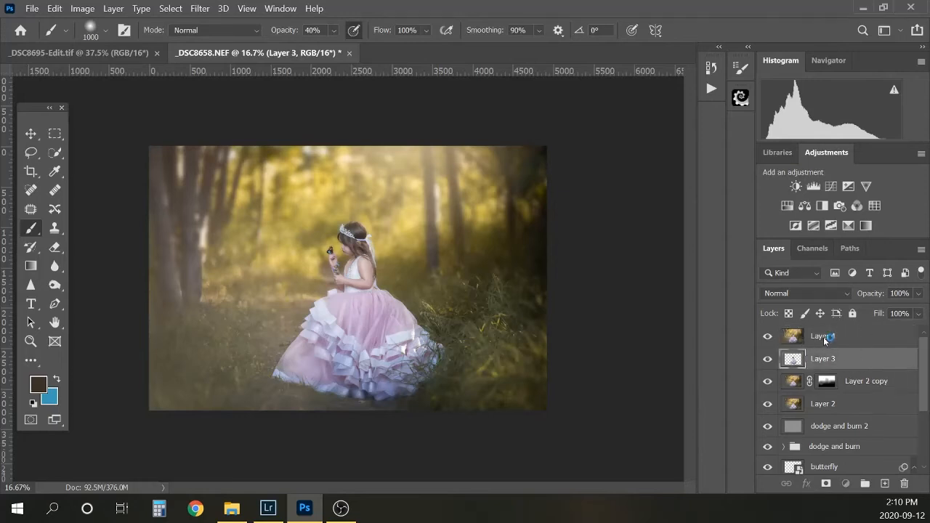
Rename the surface-blurred Layer 4 as blur
double_click(825, 337)
text(blur)
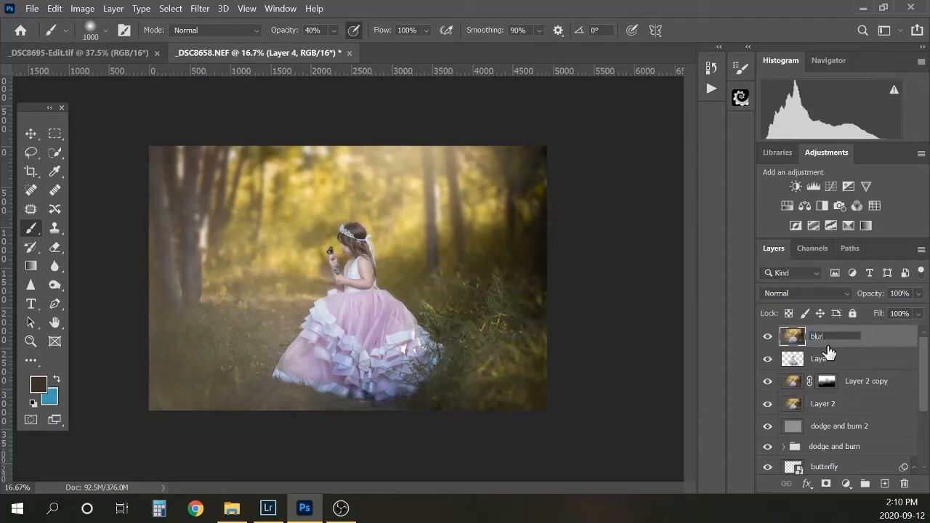
key(Return)
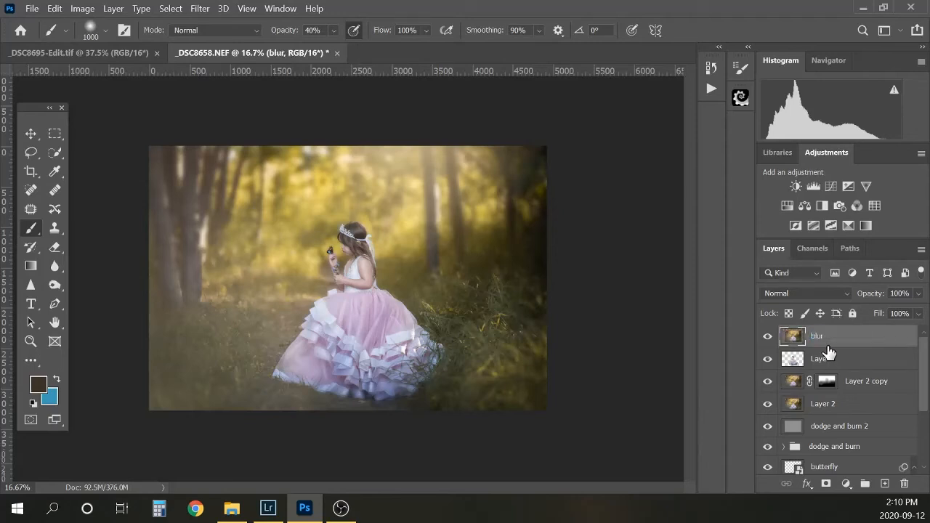
Duplicate the blur layer and rename the copy as camera raw
drag(863, 340, 885, 483)
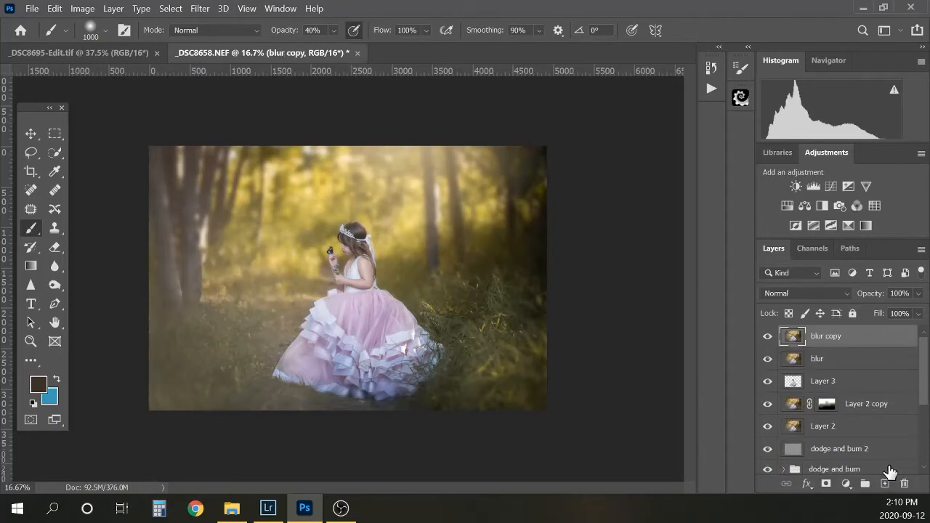
double_click(830, 337)
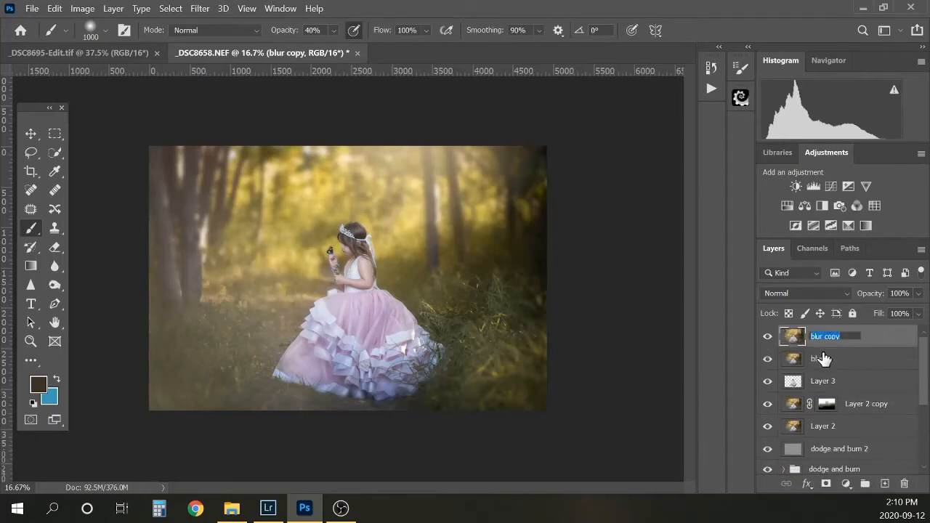
text(camera raw)
key(Return)
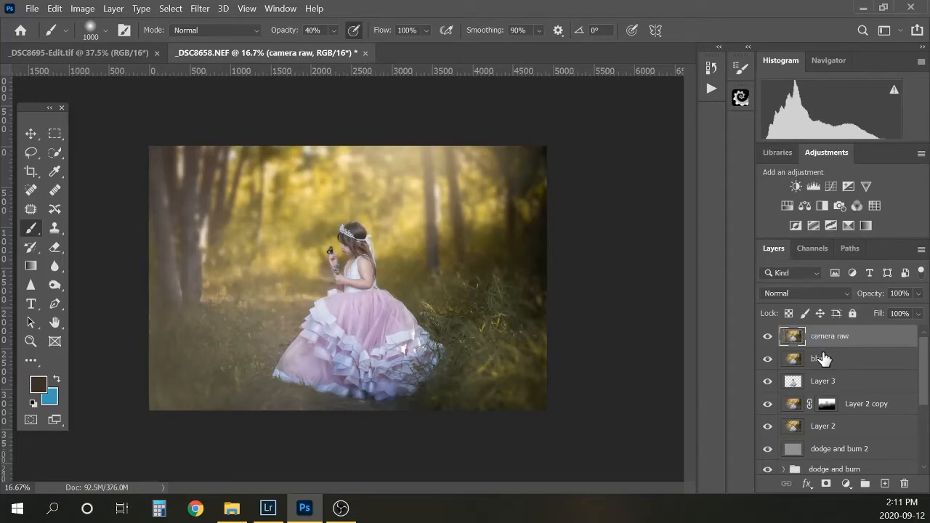
Apply the Camera Raw Filter to the camera raw layer with Clarity set to +40
click(199, 8)
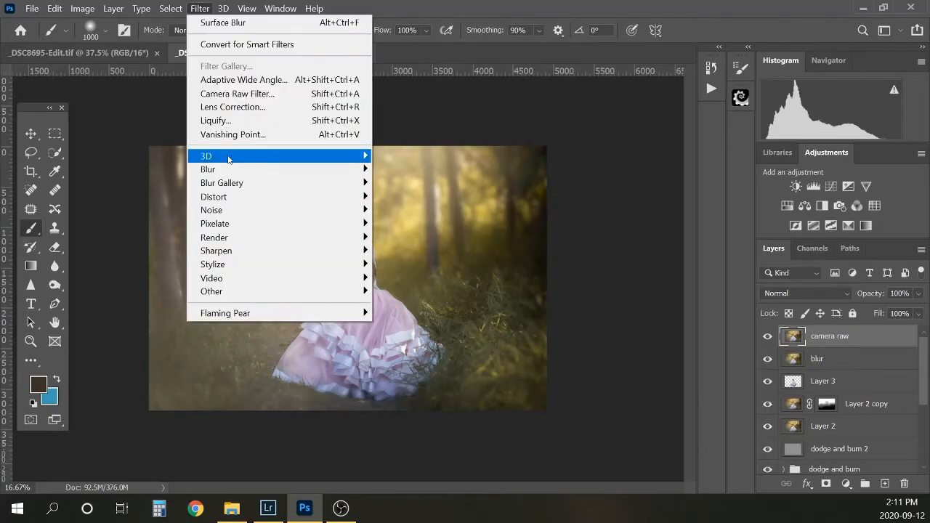
click(237, 94)
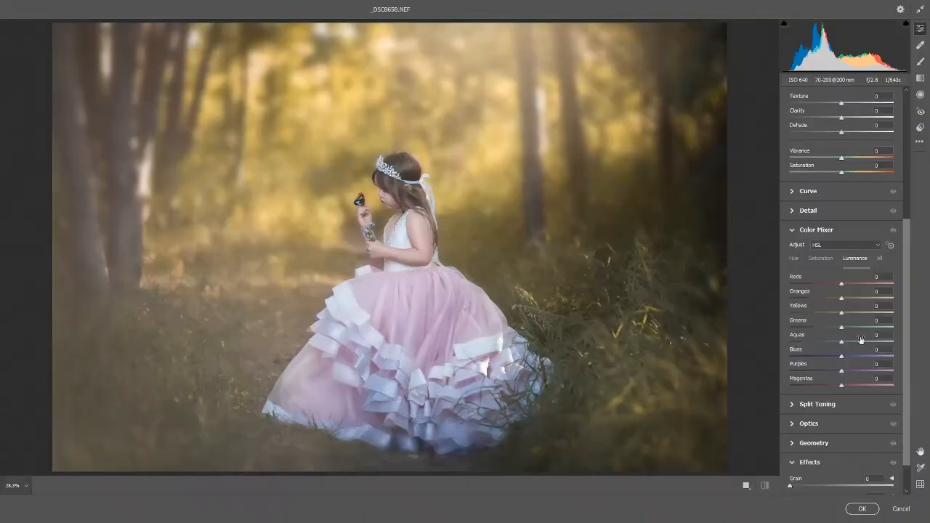
scroll(852, 367, down, 2)
scroll(846, 365, up, 13)
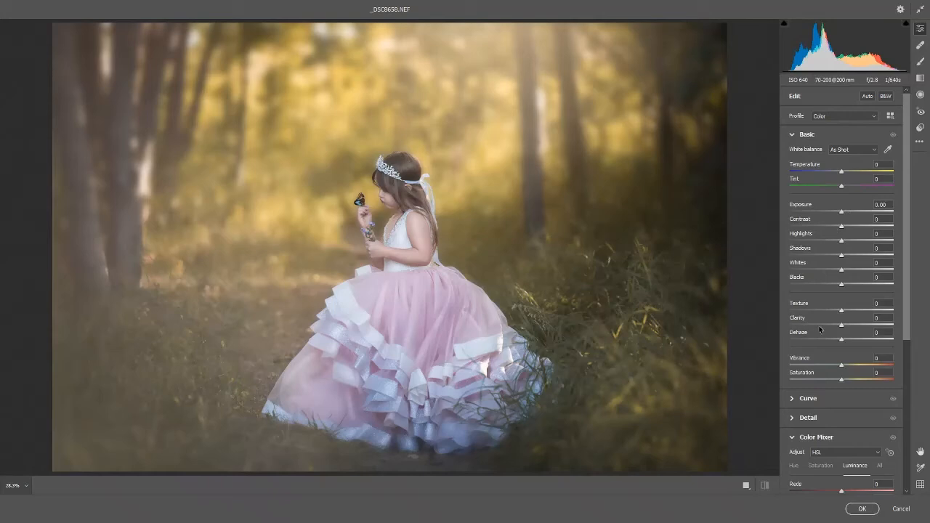
drag(843, 328, 863, 326)
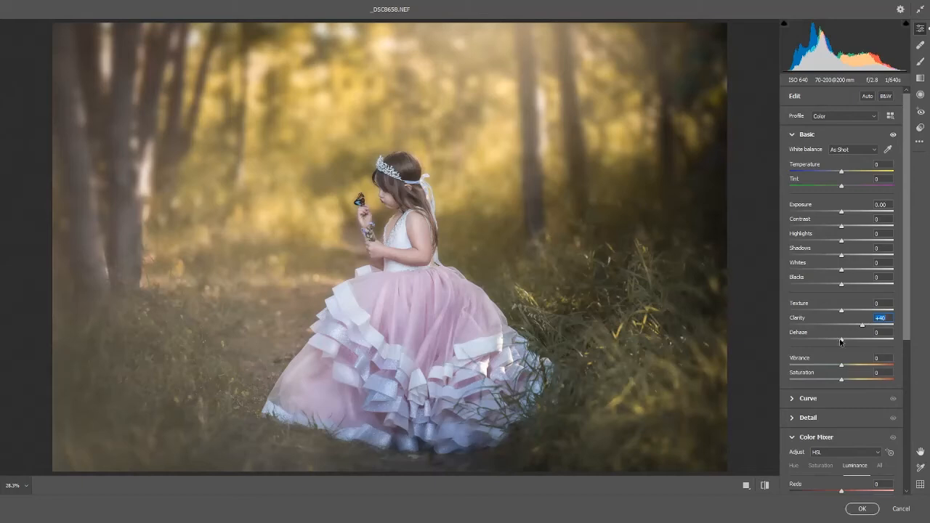
click(875, 510)
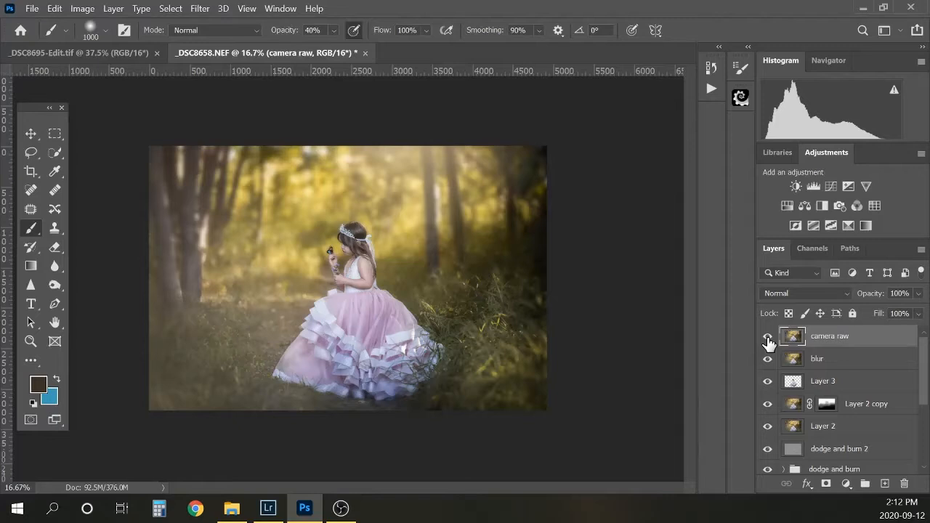
Compare the photo at 25% zoom with and without the camera raw layer
key(ctrl+plus)
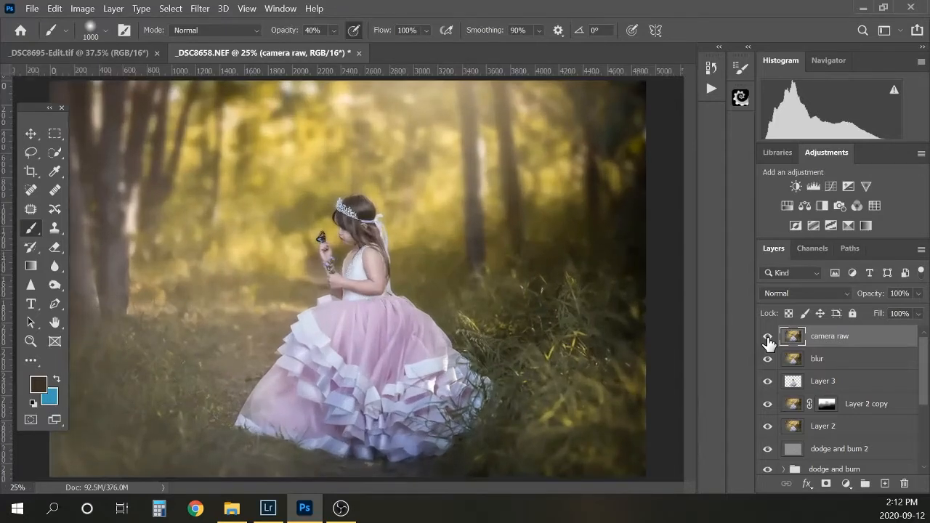
click(767, 337)
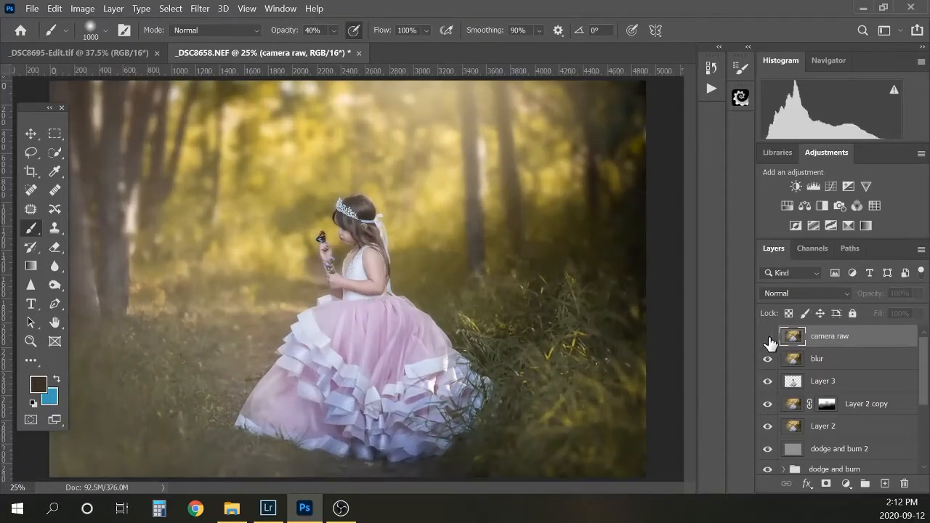
click(767, 338)
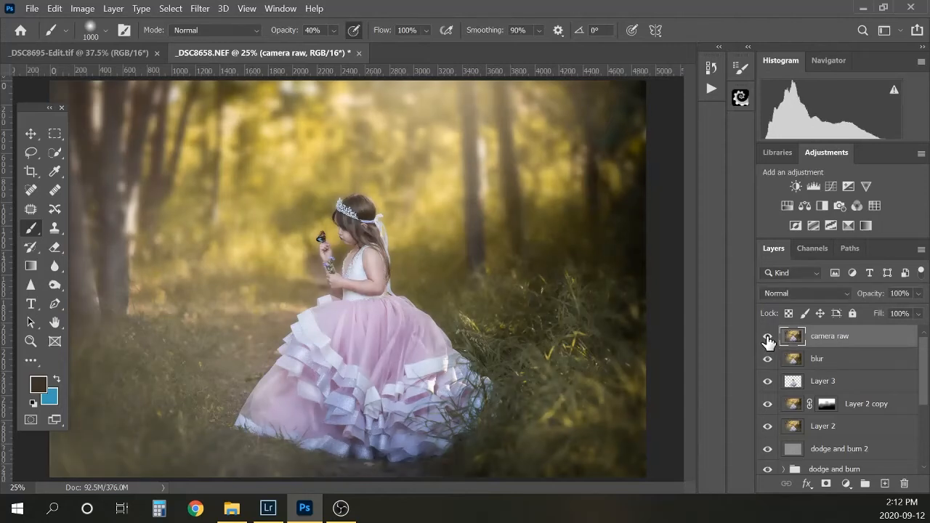
click(768, 340)
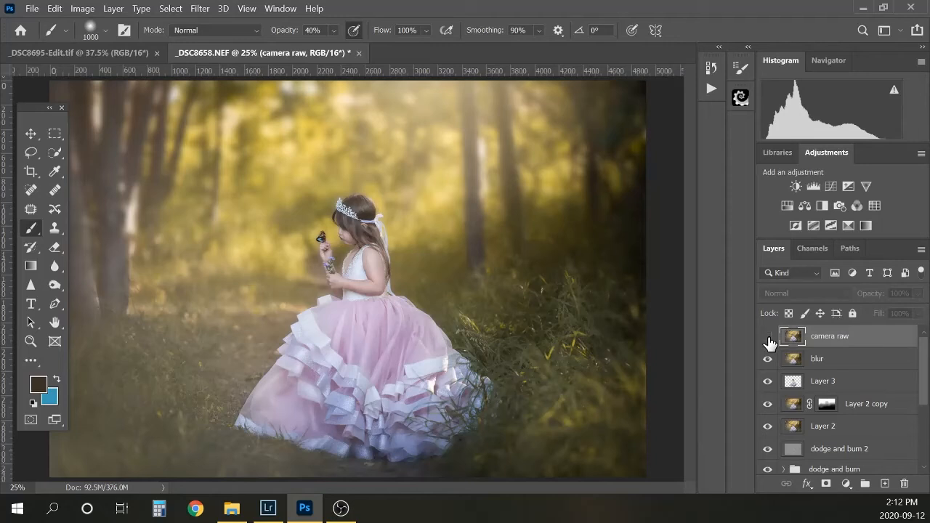
click(769, 340)
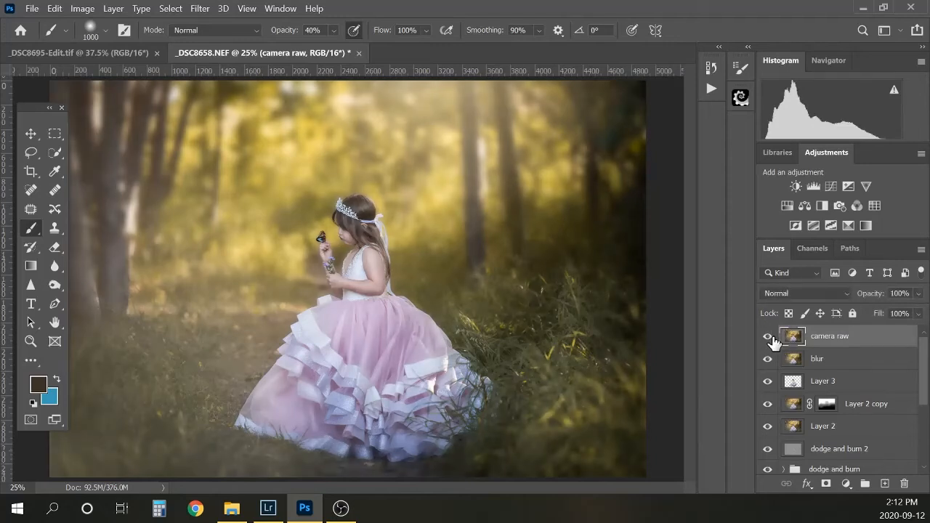
Add a layer mask to the camera raw layer, invert it to black and raise the brush opacity to 100%
click(826, 484)
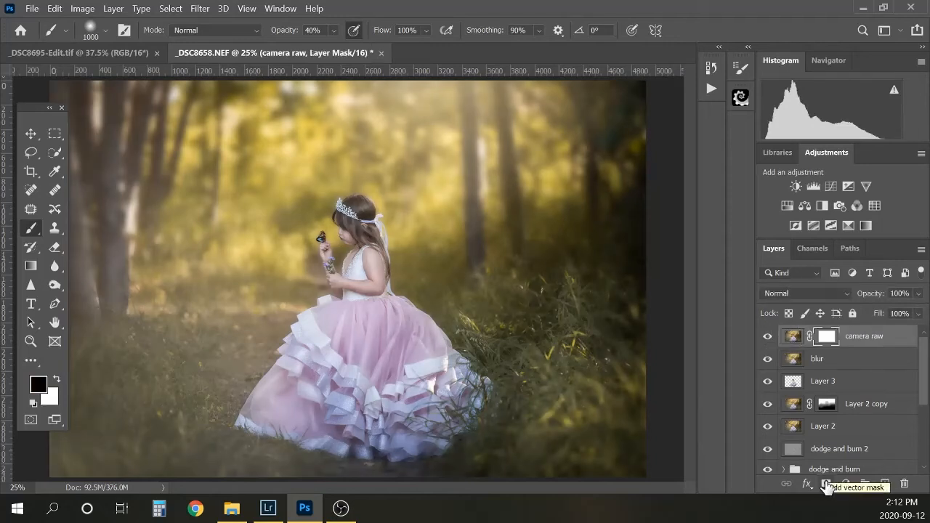
key(ctrl+i)
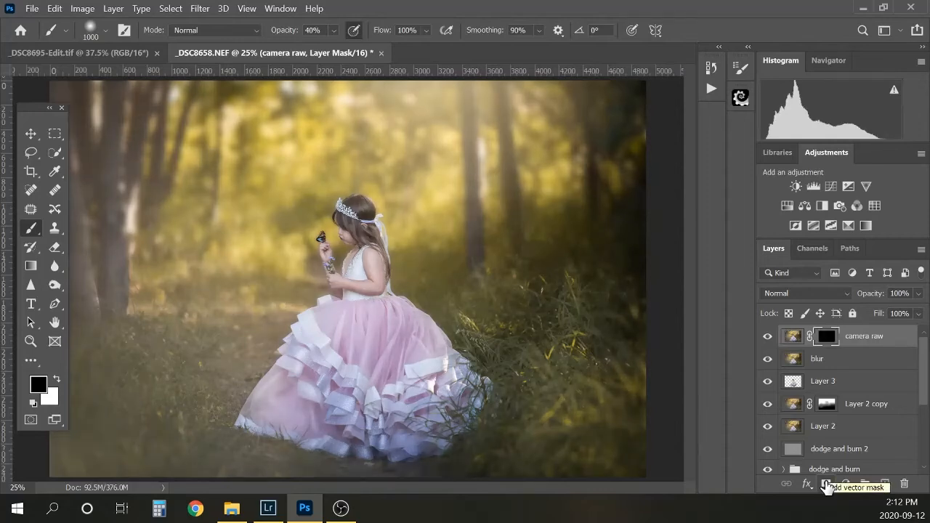
click(335, 31)
drag(349, 47, 363, 46)
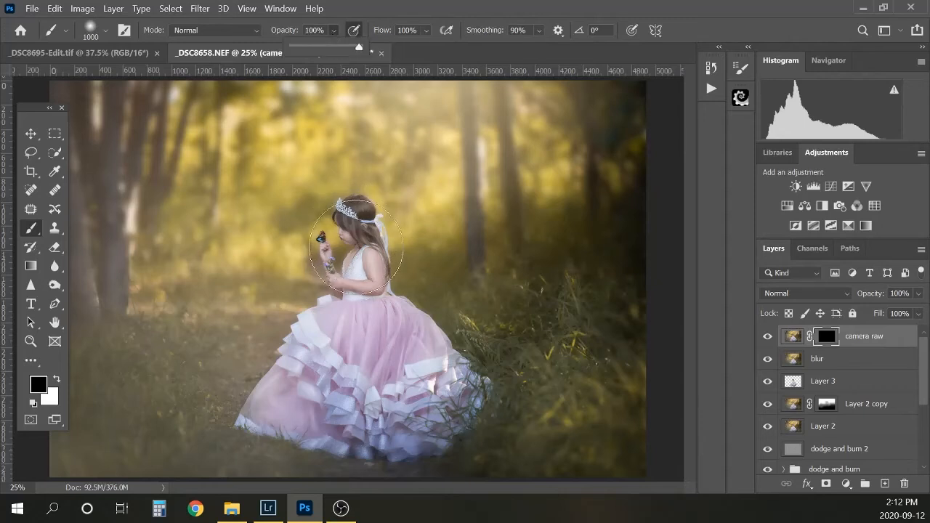
Paint white on the camera raw mask over the girl's tiara and front hair with a size 200 brush
click(357, 237)
key(bracketleft)
key(bracketleft)
key(bracketleft)
key(bracketleft)
key(bracketleft)
key(bracketleft)
key(bracketleft)
key(bracketleft)
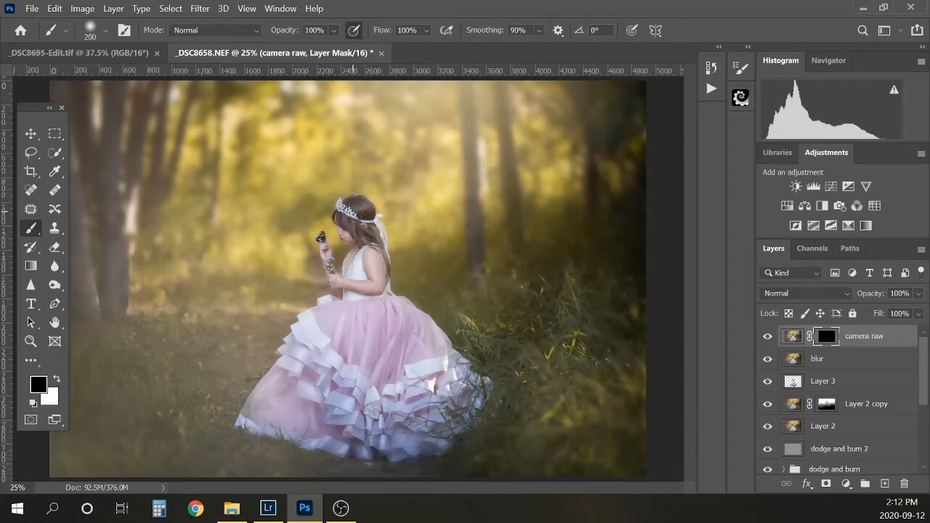
click(323, 243)
key(x)
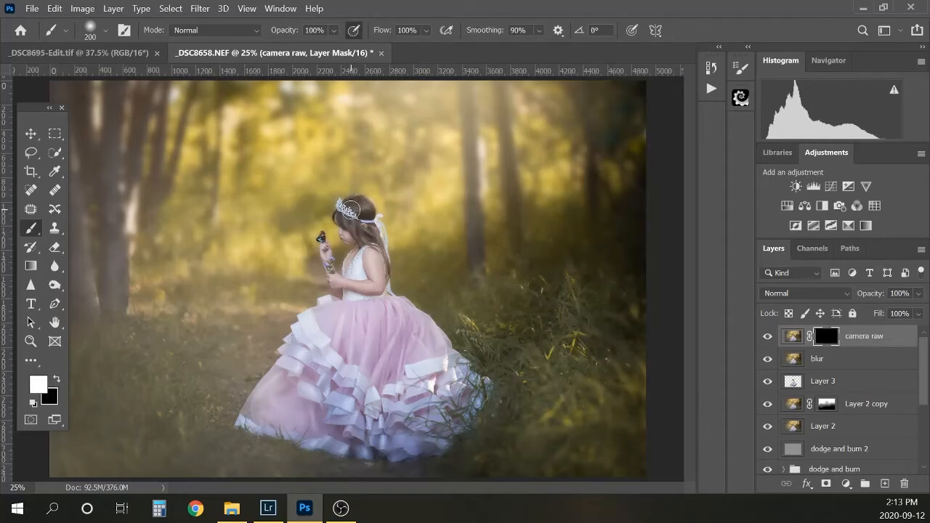
drag(351, 210, 350, 213)
Show the mask overlay and paint the girl's face, the butterfly and the flowers in her hand into the mask with a size 45 brush
key(backslash)
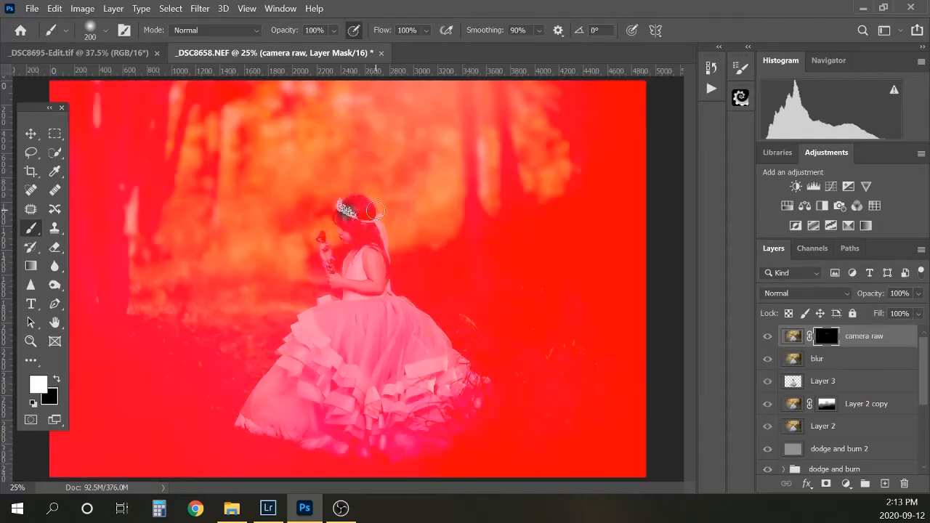
key(bracketleft)
key(bracketleft)
key(bracketleft)
key(bracketleft)
key(bracketleft)
key(bracketleft)
key(bracketleft)
key(bracketleft)
key(bracketleft)
key(bracketleft)
click(343, 233)
click(342, 233)
click(322, 242)
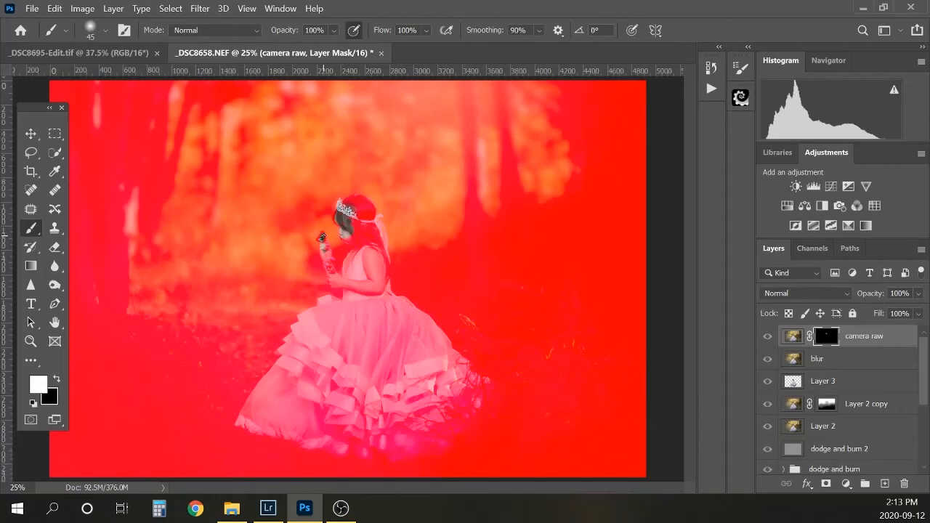
click(327, 263)
click(333, 270)
Enlarge the brush to 200 and paint the hair, arms and white bodice into the camera raw mask, checking coverage with the overlay
key(bracketright)
key(bracketright)
key(bracketright)
key(bracketright)
key(bracketright)
key(backslash)
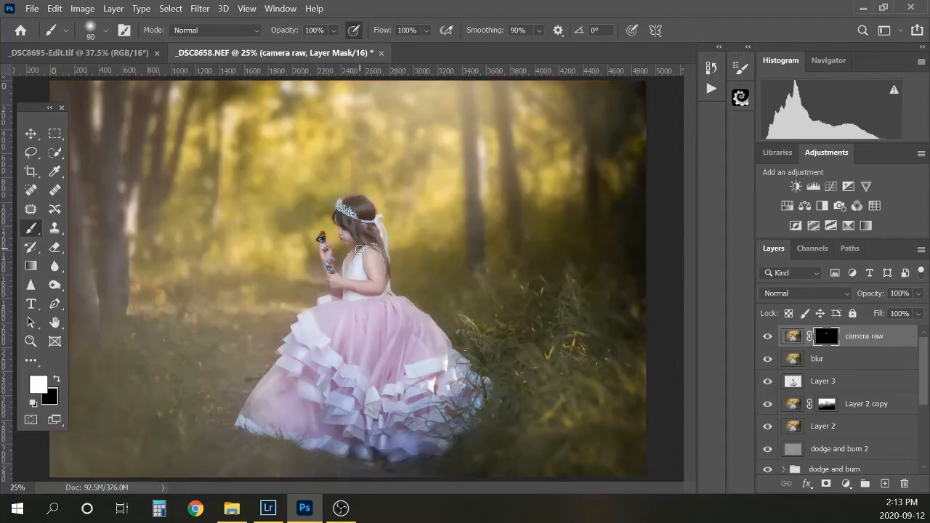
key(bracketright)
key(backslash)
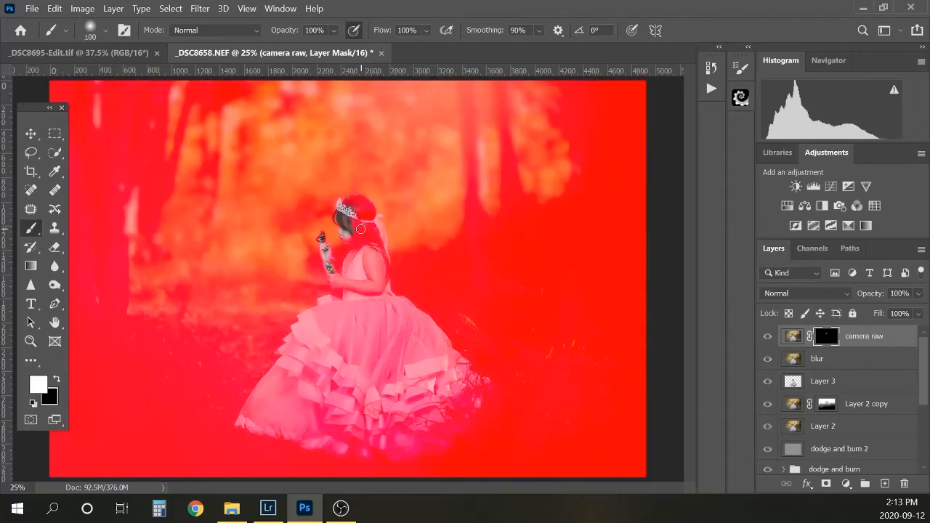
key(backslash)
key(bracketright)
key(bracketright)
key(bracketright)
key(bracketright)
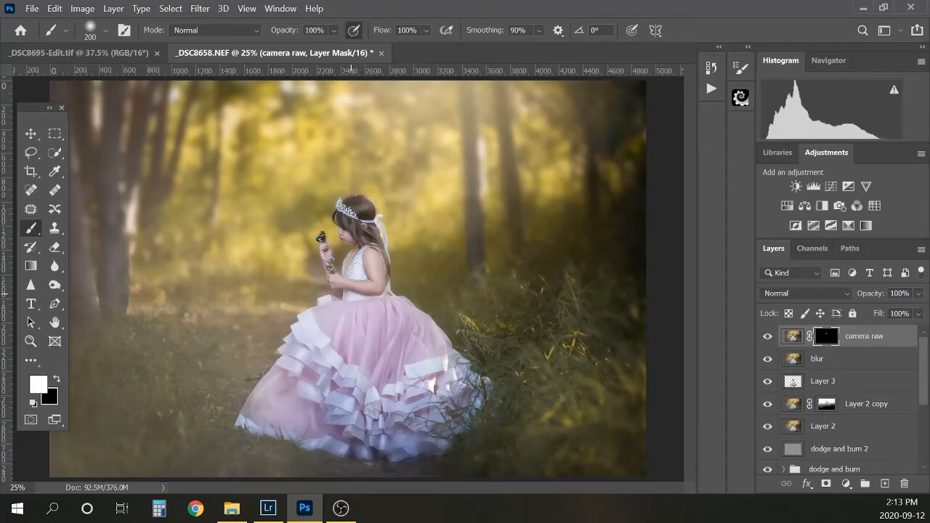
key(backslash)
key(backslash)
key(backslash)
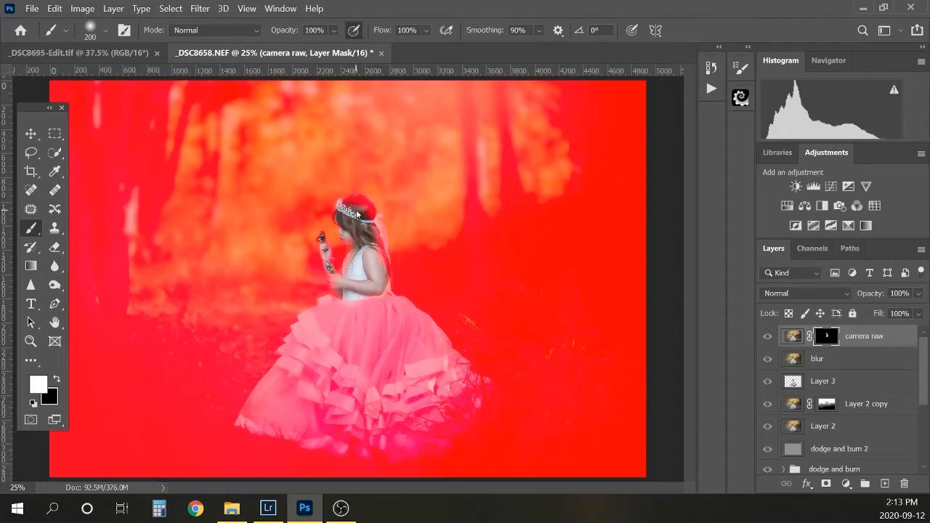
drag(358, 210, 374, 229)
Hide the mask overlay, enlarge the brush to 700 and paint the girl's gown skirt into the camera raw mask
key(backslash)
key(bracketright)
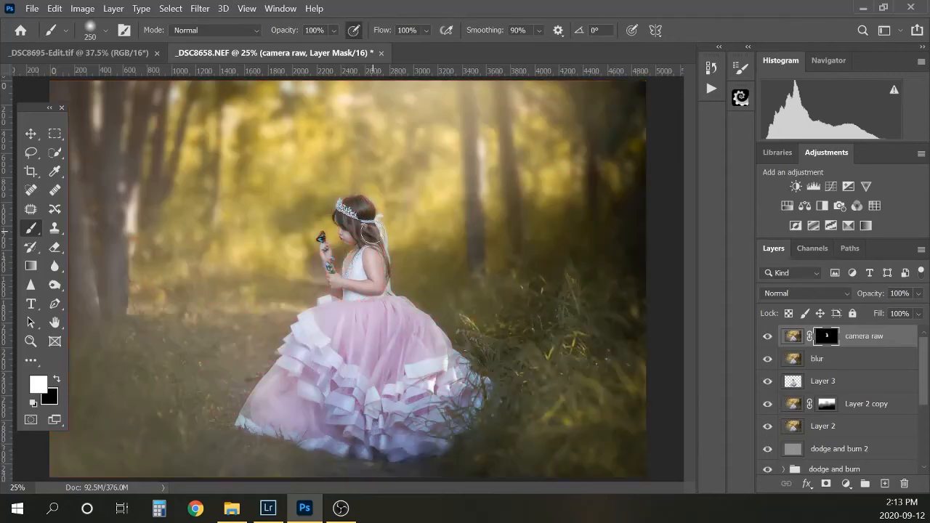
key(bracketright)
key(bracketright)
key(bracketright)
key(bracketright)
key(bracketright)
key(bracketright)
key(bracketright)
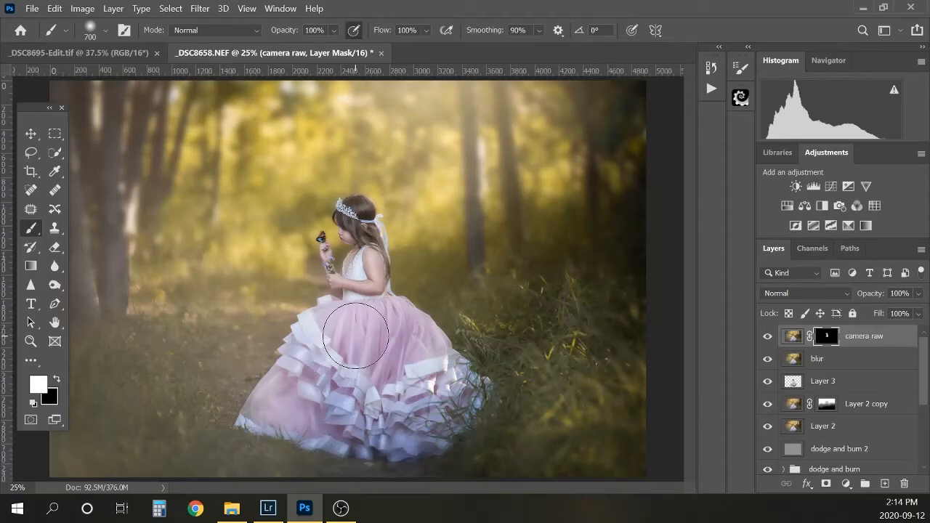
drag(356, 335, 343, 374)
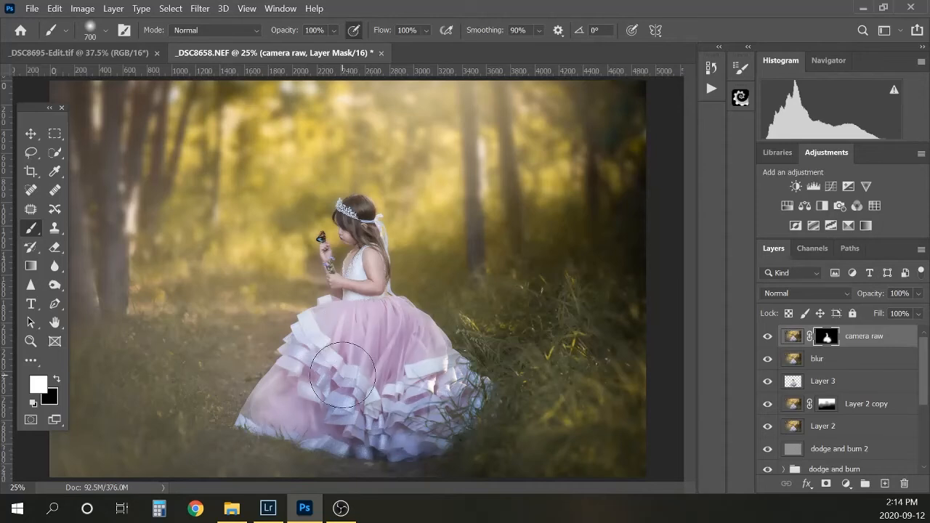
Lower the brush opacity to 20%, paint lightly around the girl's upper body on the mask, and enlarge the brush to 900
click(310, 30)
text(20)
key(BackSpace)
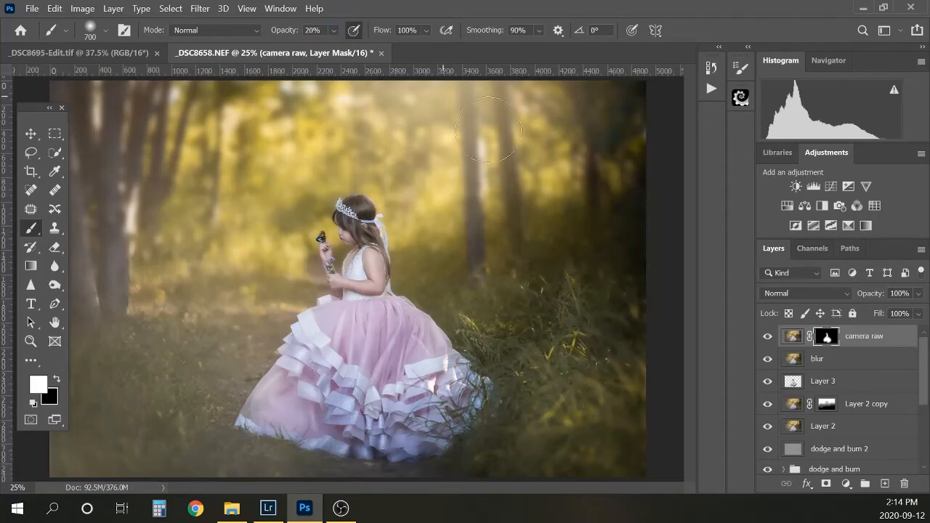
drag(367, 254, 355, 229)
key(bracketright)
key(bracketright)
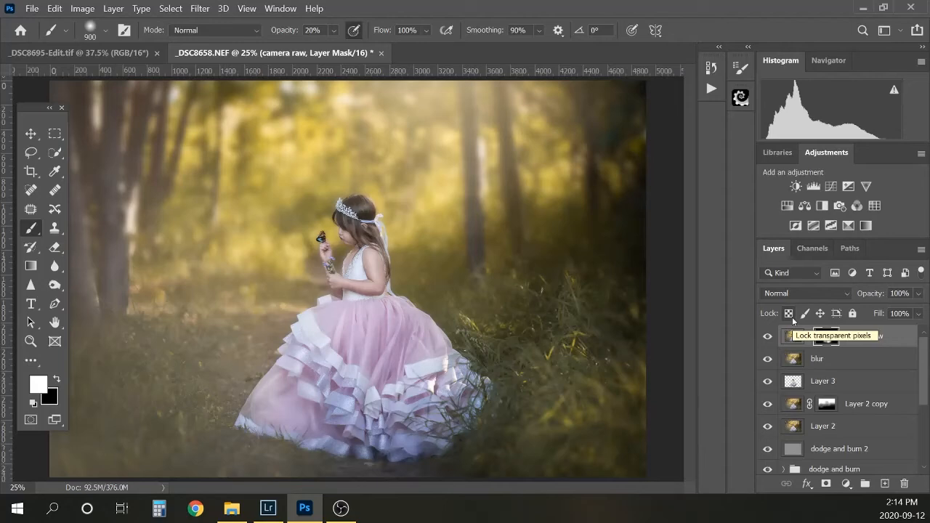
Toggle the camera raw layer's visibility at normal and reduced zoom to compare the portrait before and after
click(768, 337)
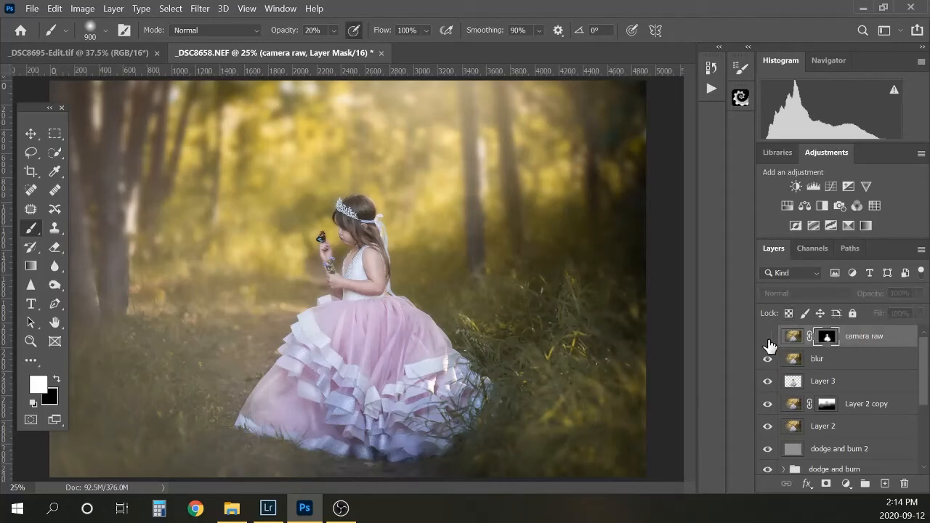
click(767, 337)
click(768, 337)
click(768, 337)
click(768, 340)
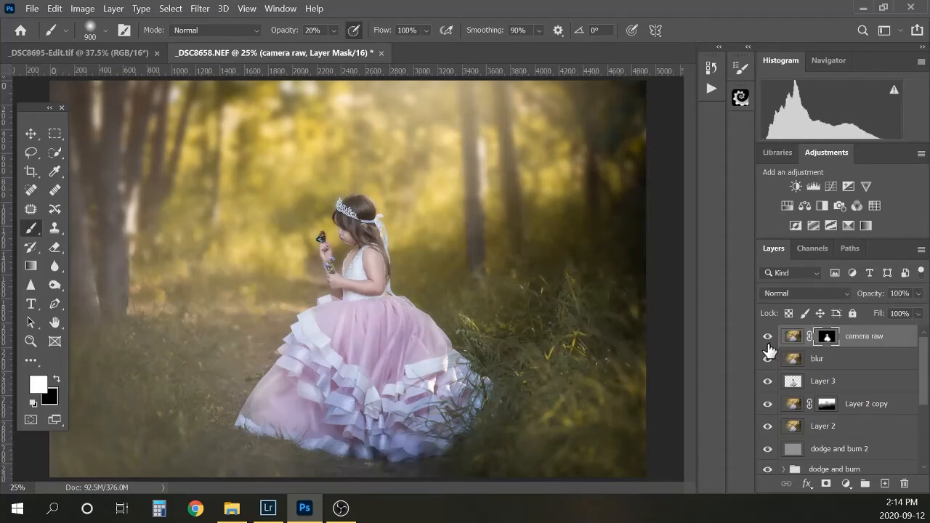
key(ctrl+minus)
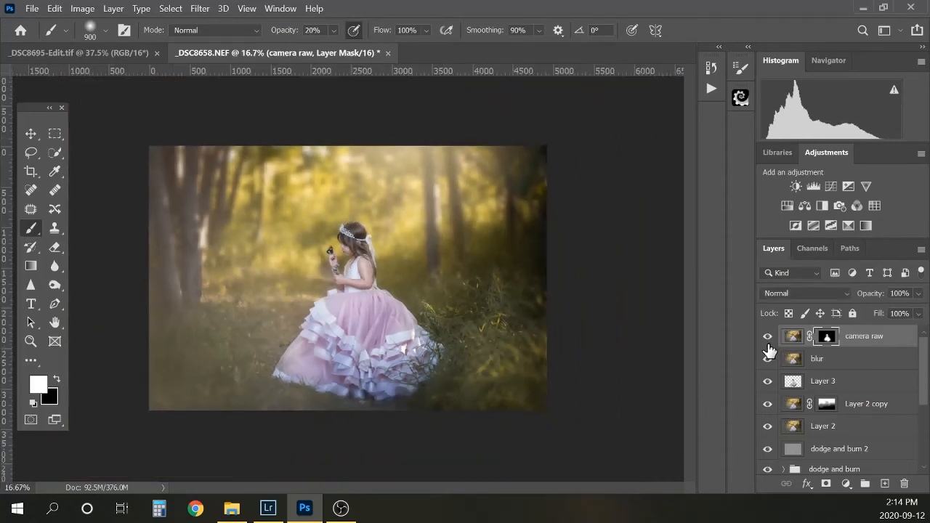
click(768, 338)
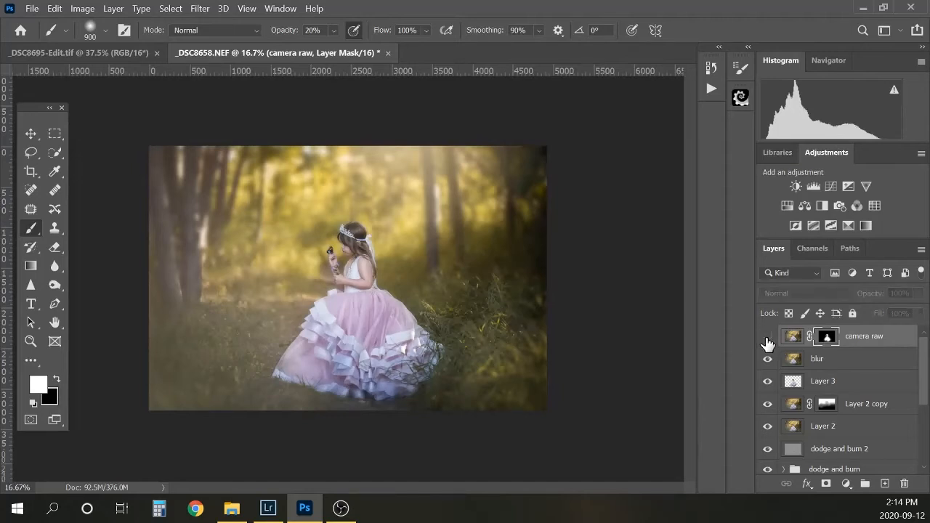
click(768, 341)
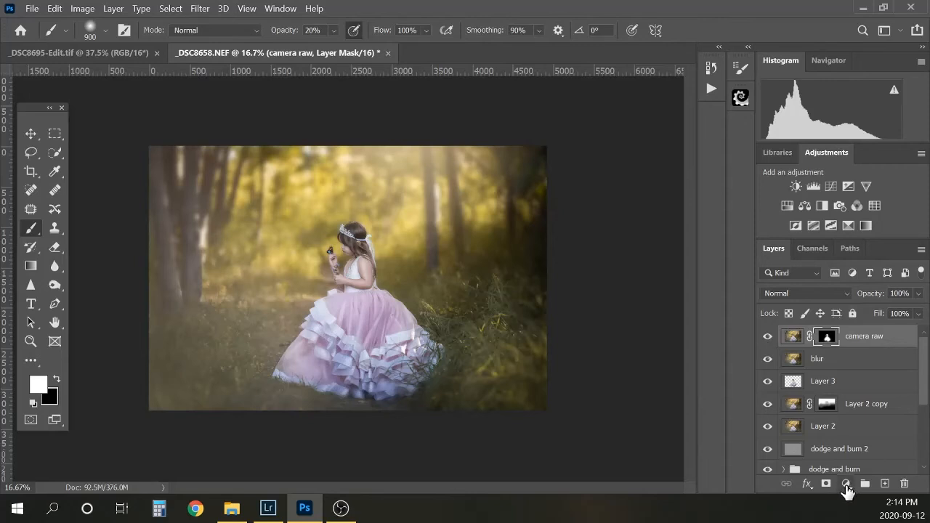
Add a Curves adjustment layer above camera raw and shape a slight S-curve with points near inputs 227 and 30
click(846, 485)
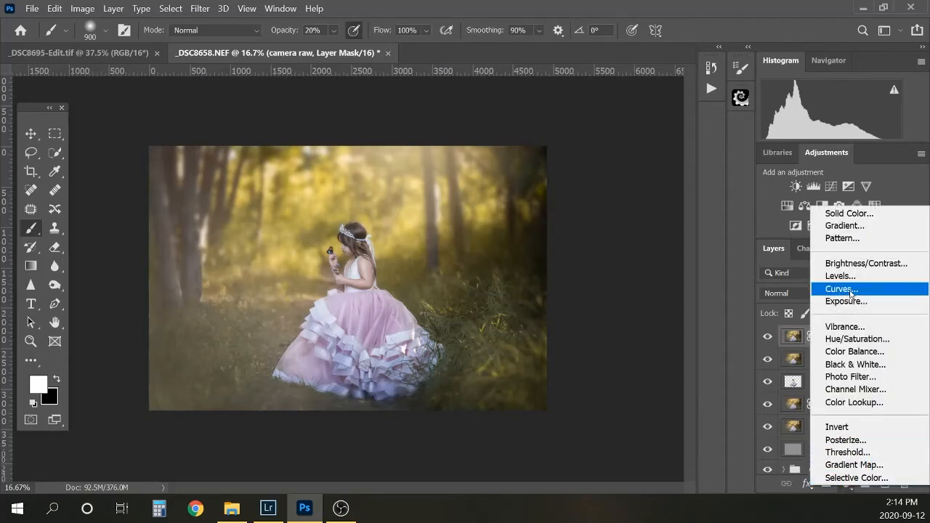
click(851, 292)
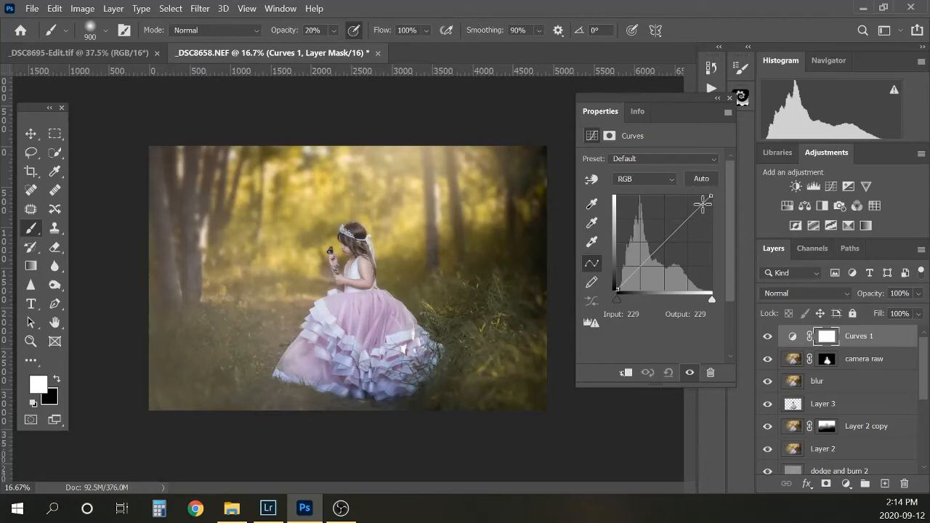
click(701, 203)
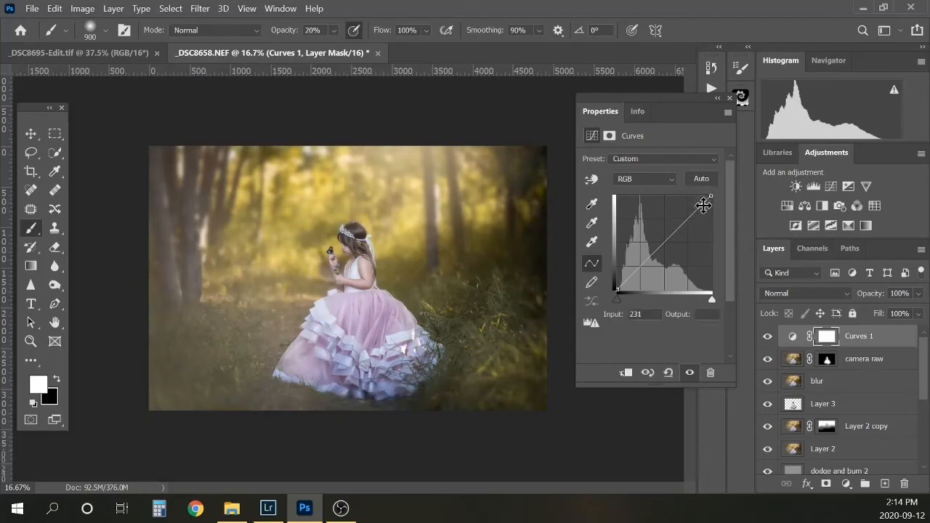
drag(701, 204, 698, 206)
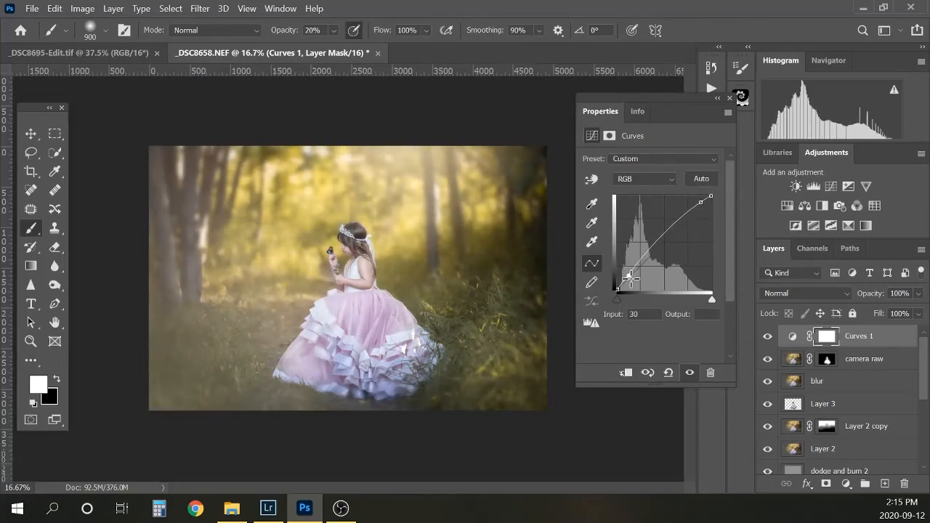
drag(629, 276, 631, 280)
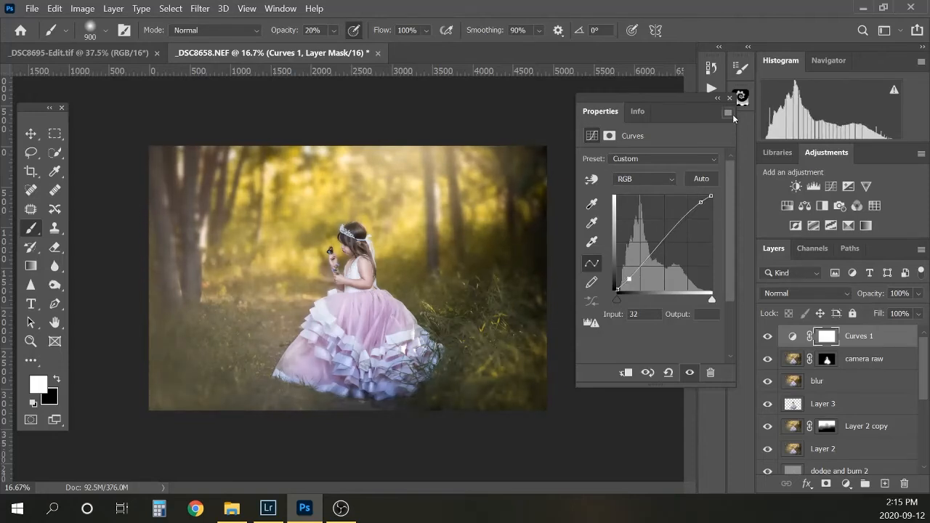
drag(701, 204, 697, 206)
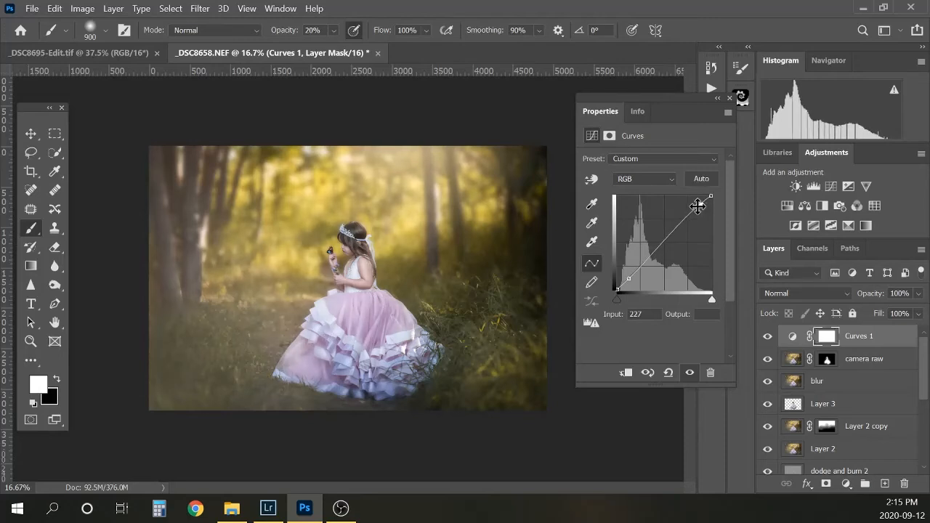
drag(628, 278, 626, 282)
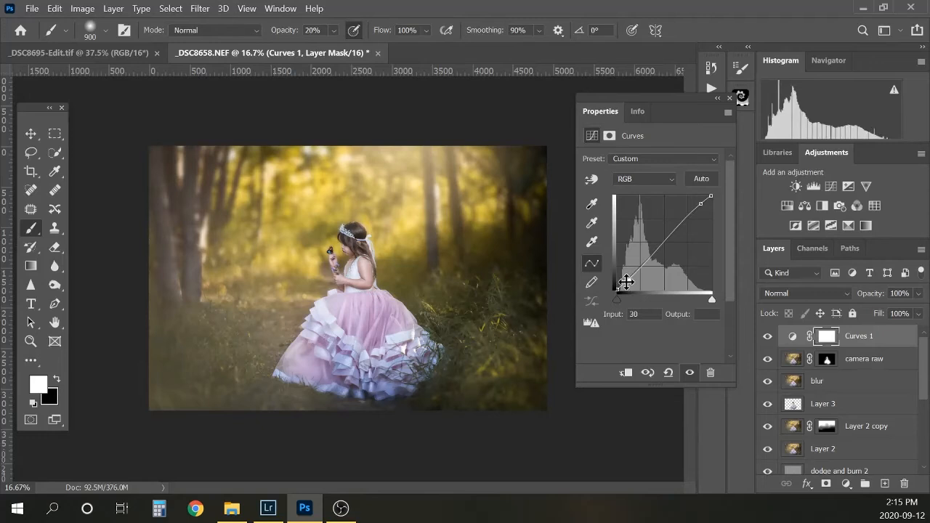
click(729, 97)
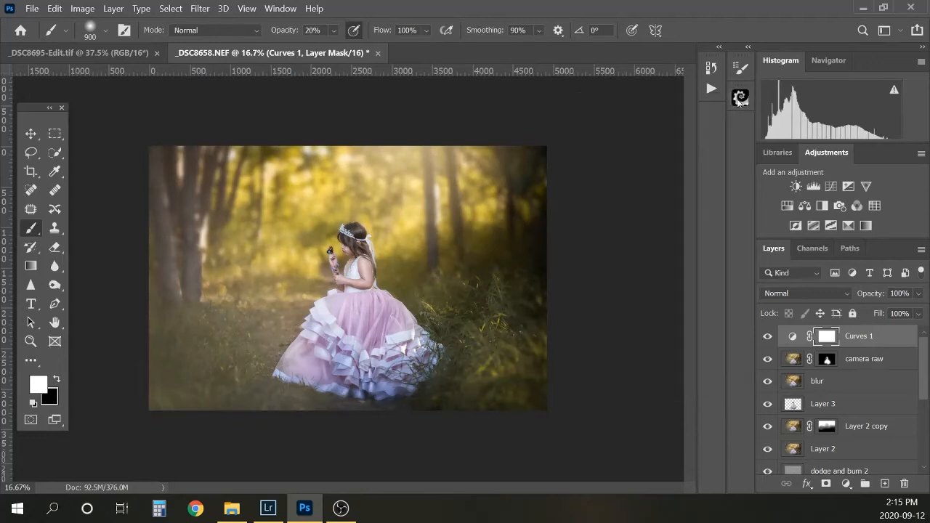
Reduce the new Curves layer's opacity to 68% and compare the image with the layer hidden and shown
click(767, 336)
click(768, 336)
click(767, 336)
double_click(862, 338)
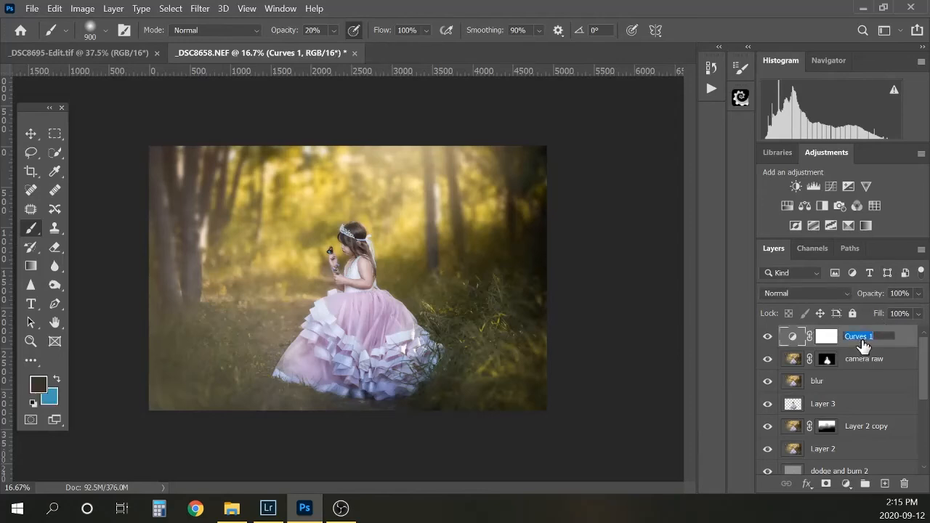
click(918, 294)
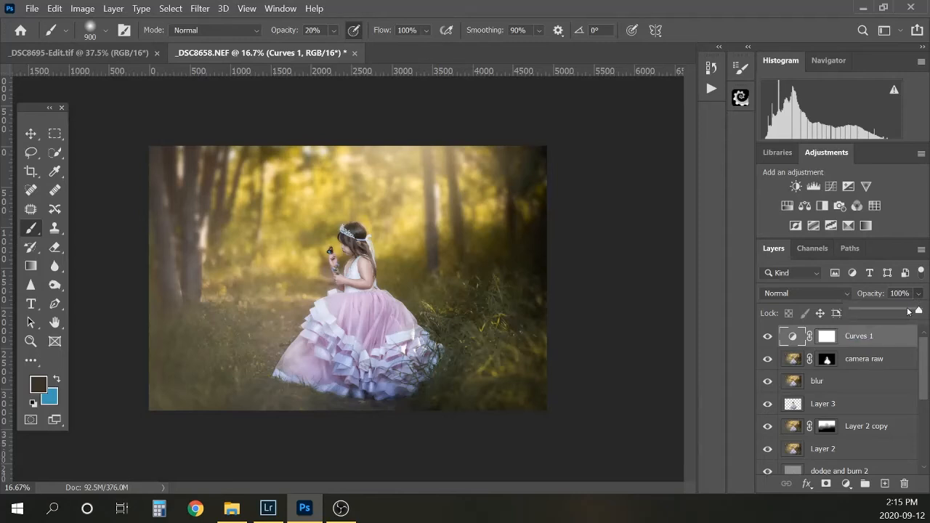
drag(908, 314, 888, 314)
click(767, 337)
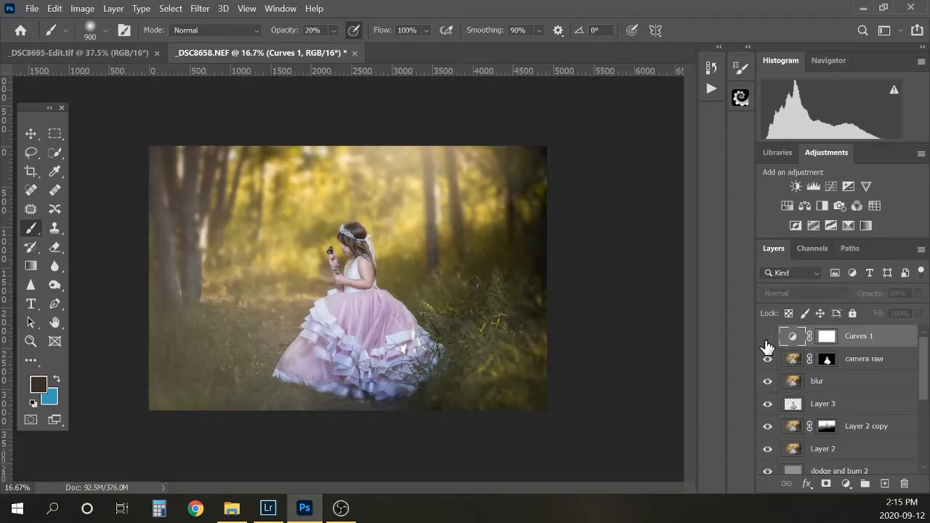
click(767, 339)
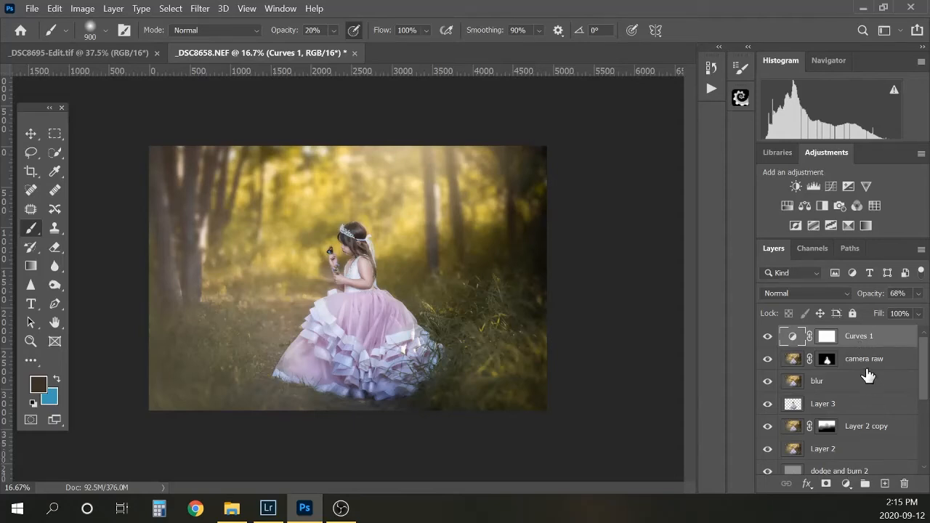
Rename the Curves adjustment layer "overall"
double_click(859, 336)
text(overall)
key(Return)
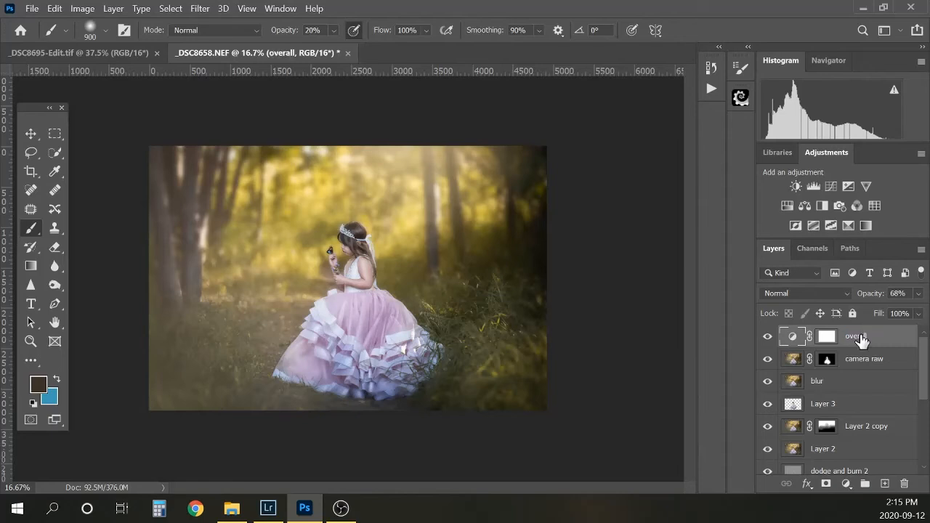
Add a second Curves adjustment layer, raising the highlights near input 227 and lowering the shadows near input 30
click(845, 483)
click(863, 289)
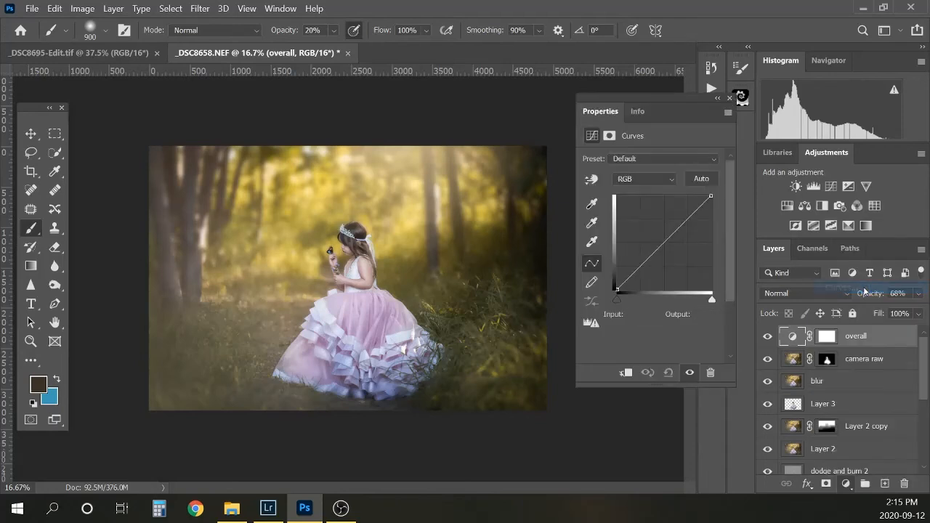
click(703, 203)
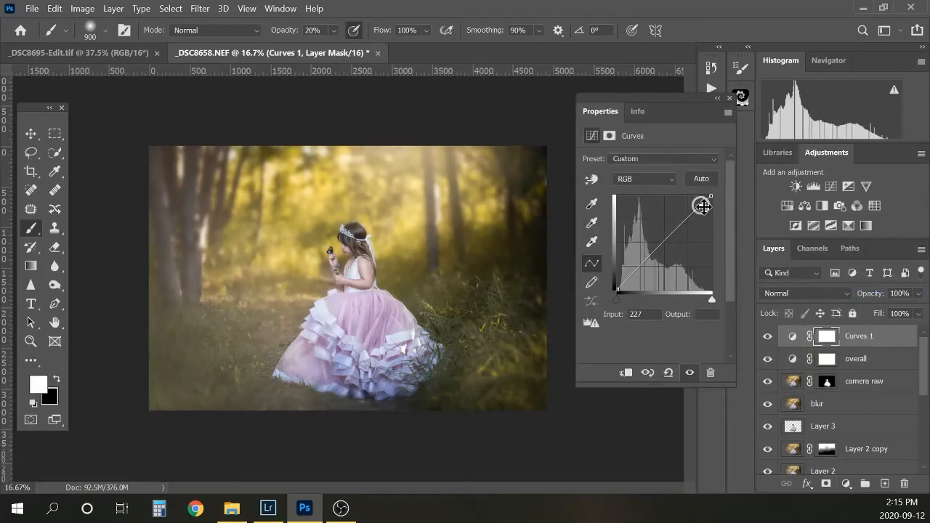
drag(701, 205, 701, 202)
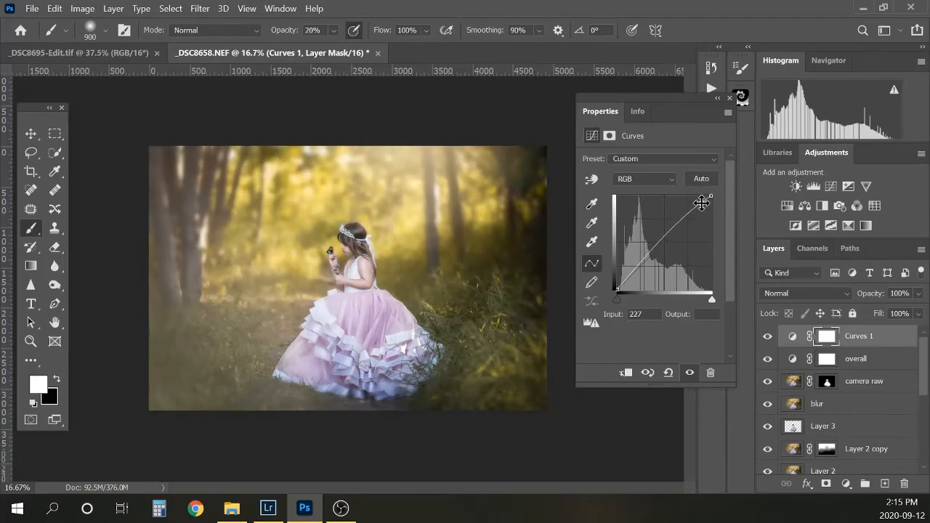
drag(629, 275, 628, 281)
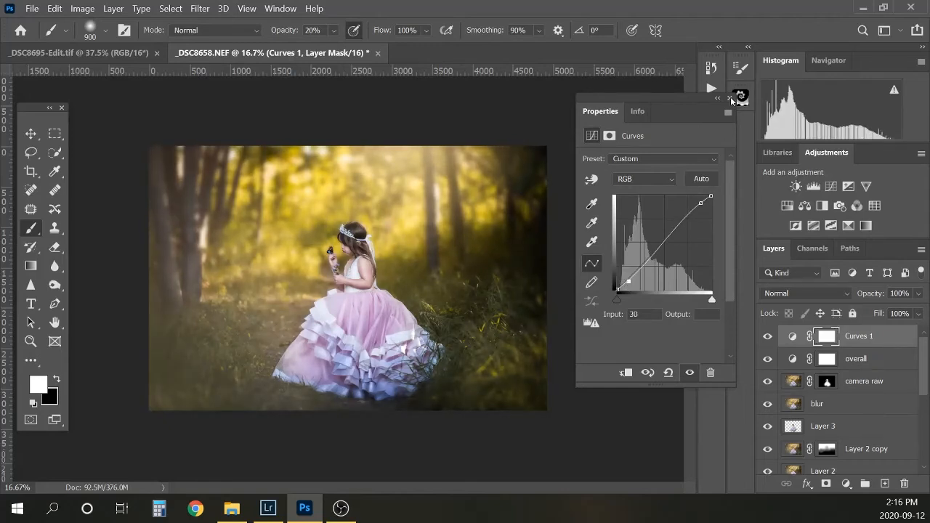
click(730, 99)
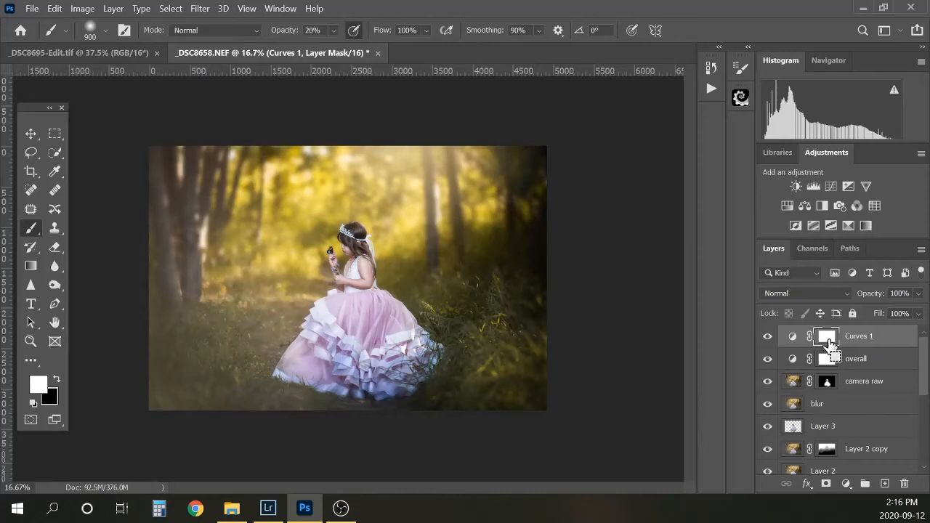
Invert the second Curves layer's mask to black, rename the layer "skin contrast" and select its mask for painting
key(ctrl+i)
double_click(858, 337)
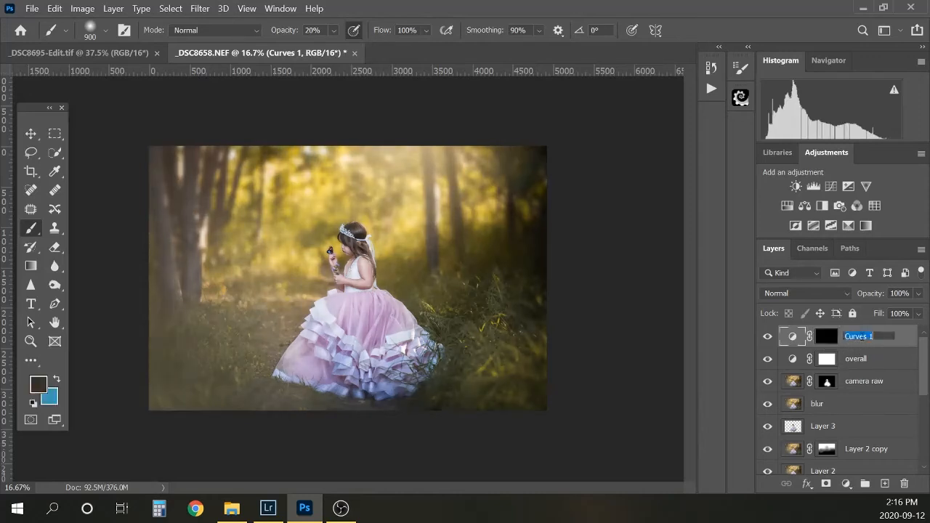
text(skin contrast)
key(Return)
click(826, 337)
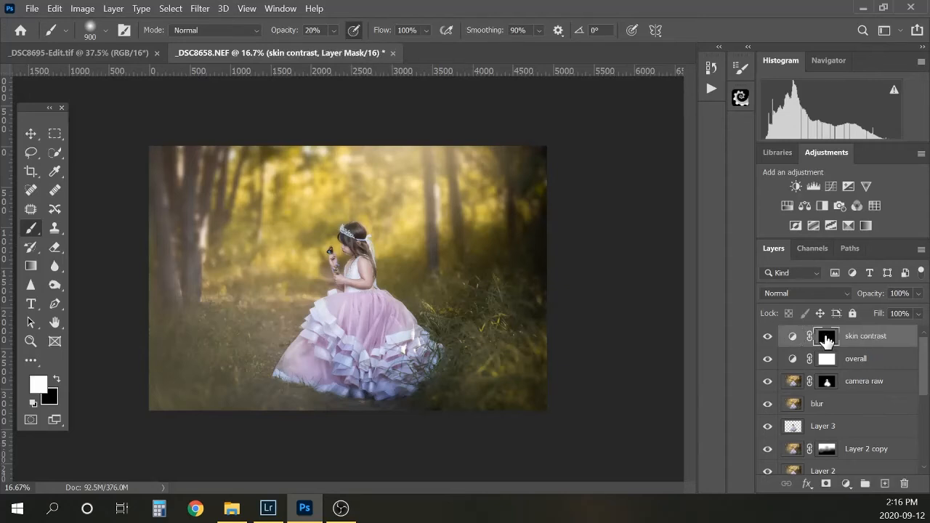
Reduce the brush to size 45 and paint white over the girl's face on the skin contrast mask at 20% opacity
key(bracketleft)
key(bracketleft)
key(bracketleft)
key(bracketleft)
key(bracketleft)
key(bracketleft)
key(bracketleft)
key(bracketleft)
key(bracketleft)
key(bracketleft)
key(bracketleft)
key(bracketleft)
scroll(374, 287, up, 4)
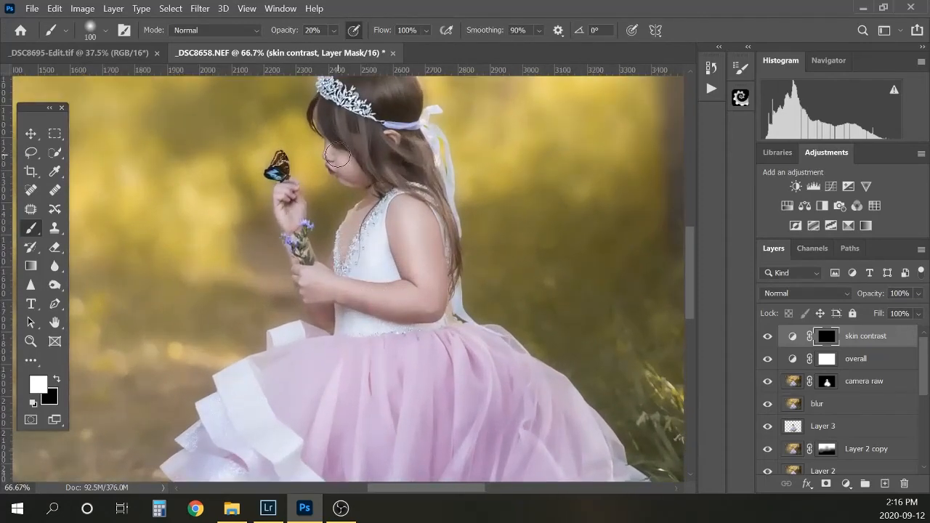
key(bracketleft)
key(bracketleft)
key(bracketleft)
key(bracketleft)
key(bracketleft)
key(bracketleft)
drag(333, 149, 347, 136)
Set the brush to 100% opacity and size 90, paint the raised hand and wrist into the mask, and hide the layer to compare
click(334, 30)
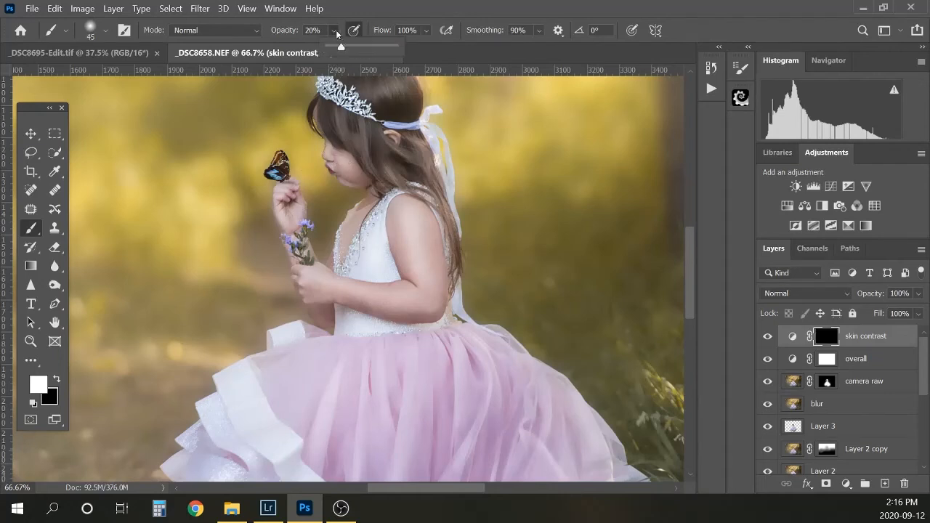
drag(336, 46, 396, 42)
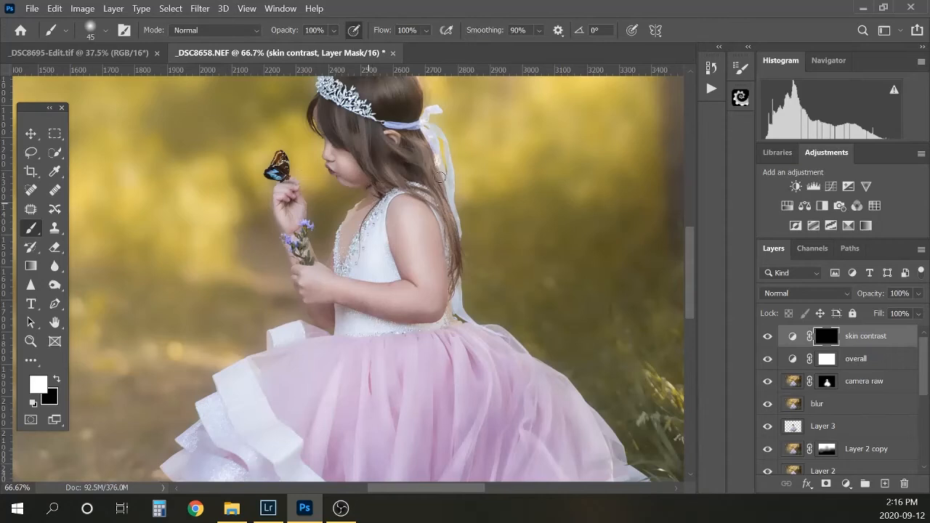
key(bracketright)
key(bracketright)
key(bracketright)
key(bracketright)
key(bracketright)
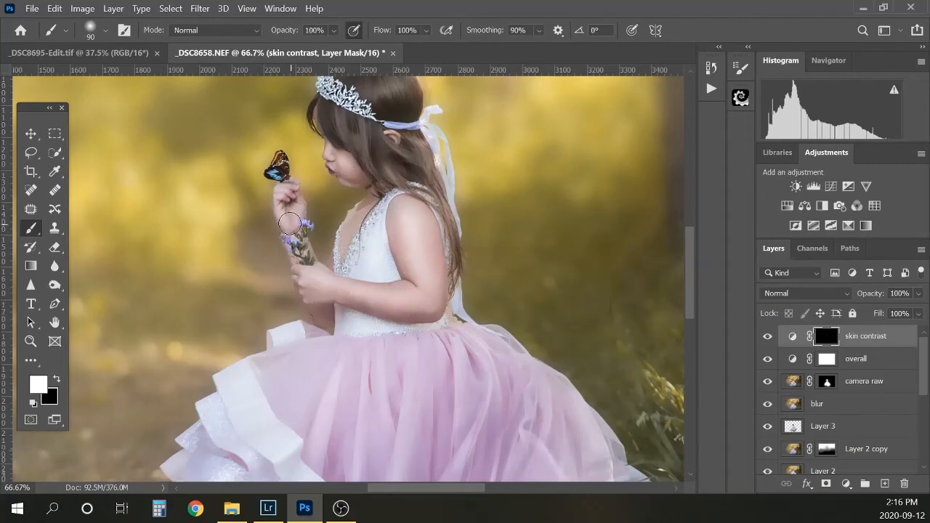
drag(290, 223, 289, 218)
click(767, 338)
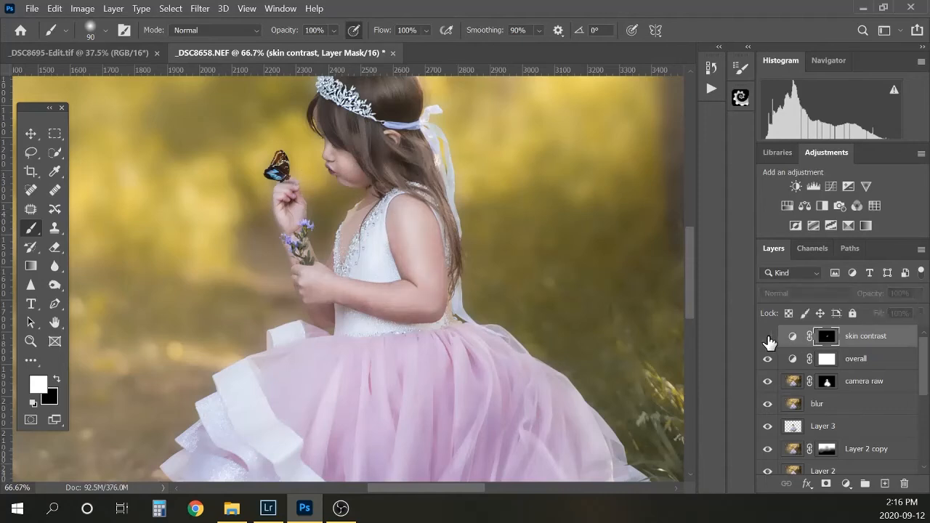
Show the skin contrast layer and compare the whole image with that layer switched off and on
click(768, 339)
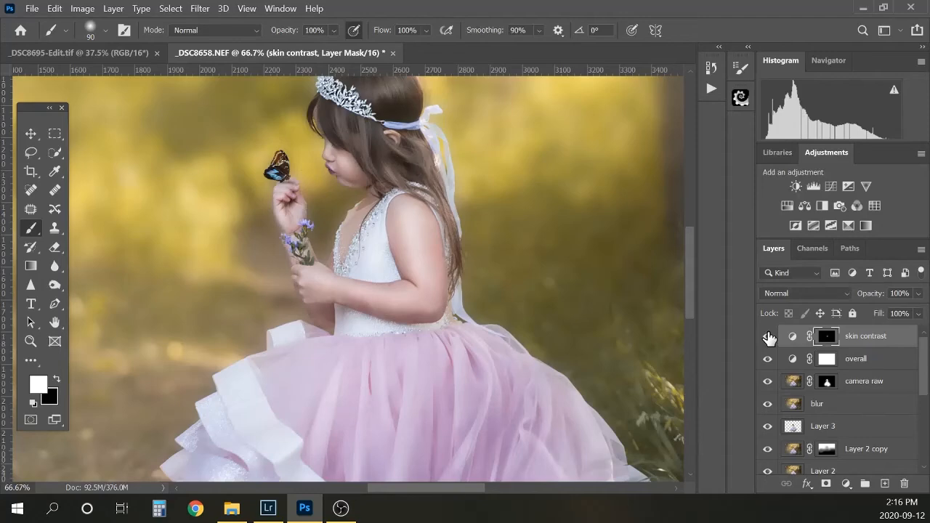
key(ctrl+minus)
key(ctrl+minus)
key(ctrl+minus)
key(ctrl+minus)
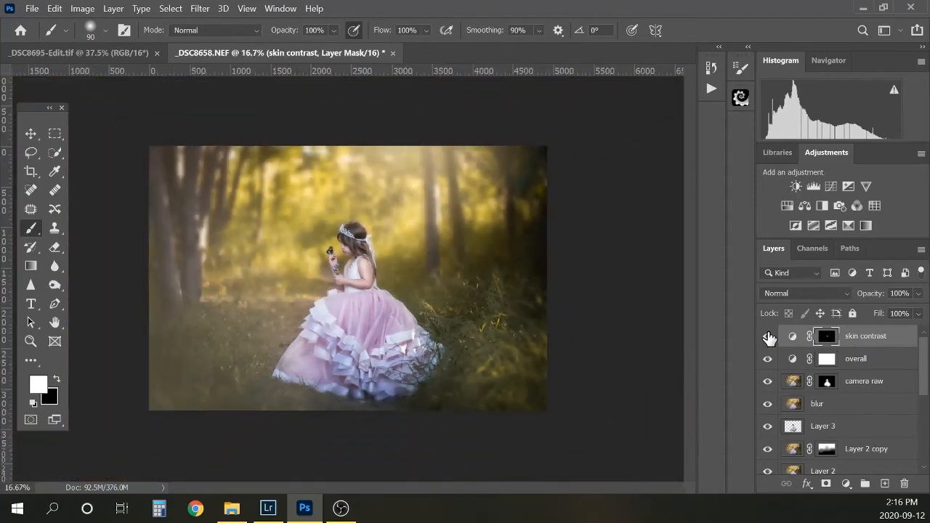
click(768, 343)
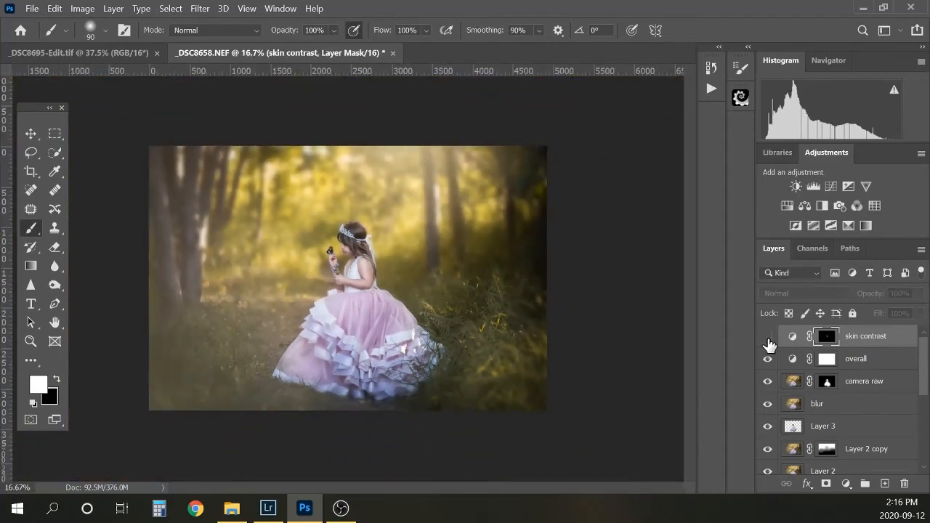
click(769, 342)
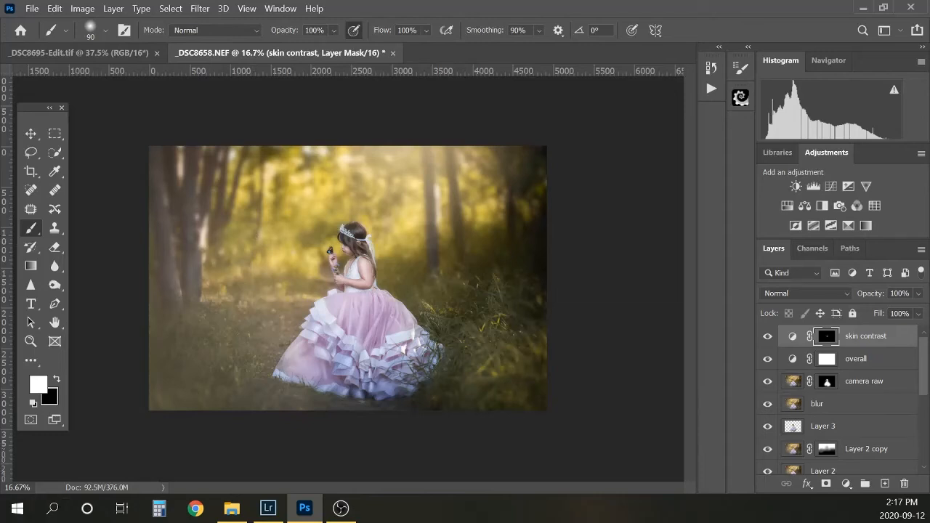
Place the butterfly overlay 45 in the image, scale it to 38.44%, and position it in the background above and left of the girl
key(alt+Tab)
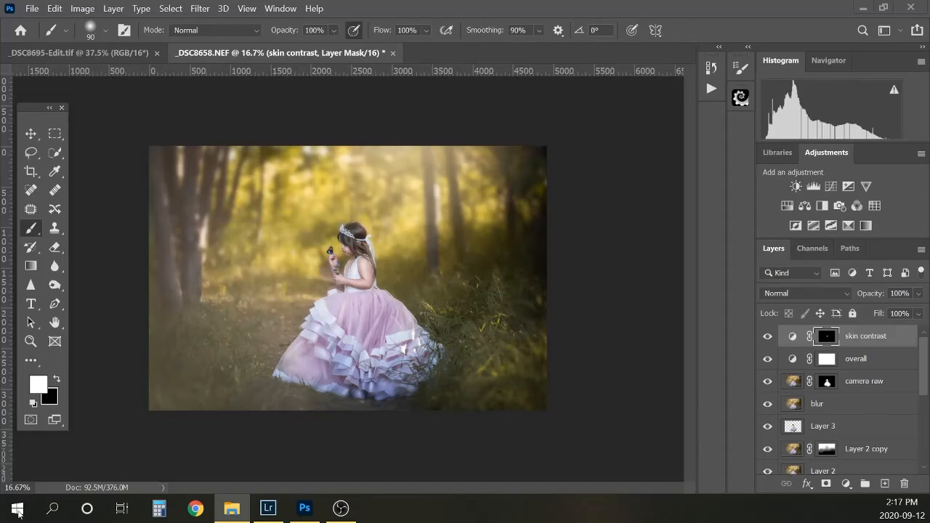
key(alt+Tab)
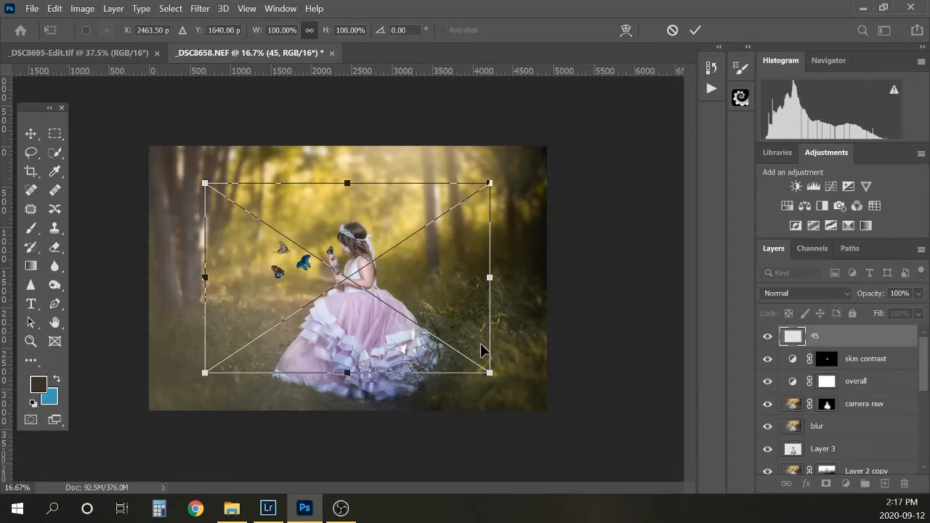
drag(489, 373, 329, 209)
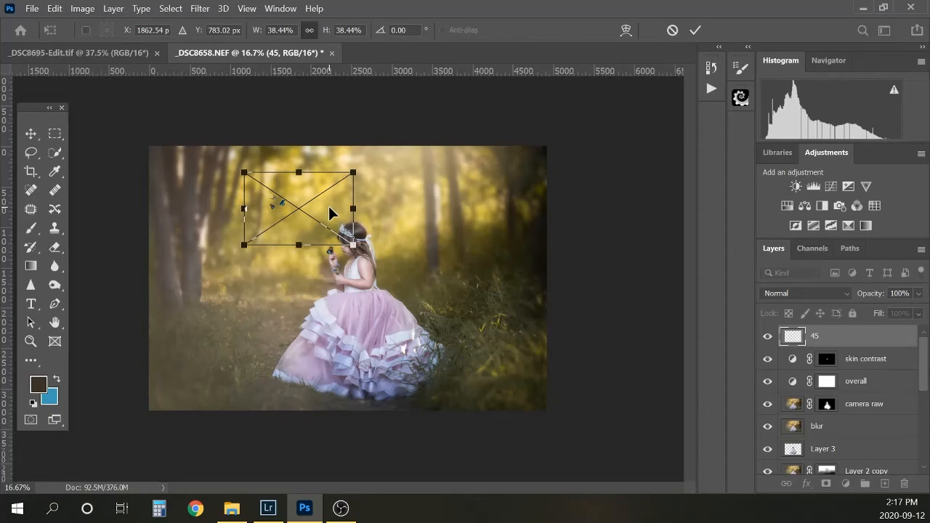
key(Return)
key(b)
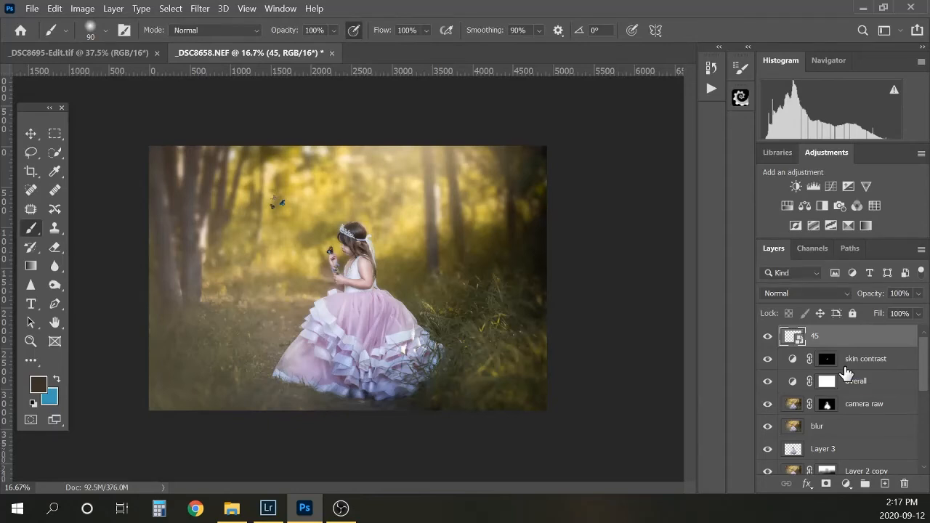
Try a Gaussian Blur with a 6.4-pixel radius on the butterfly layer 45, review the whole image, and undo the blur
key(ctrl+minus)
key(ctrl+plus)
key(ctrl+plus)
key(ctrl+plus)
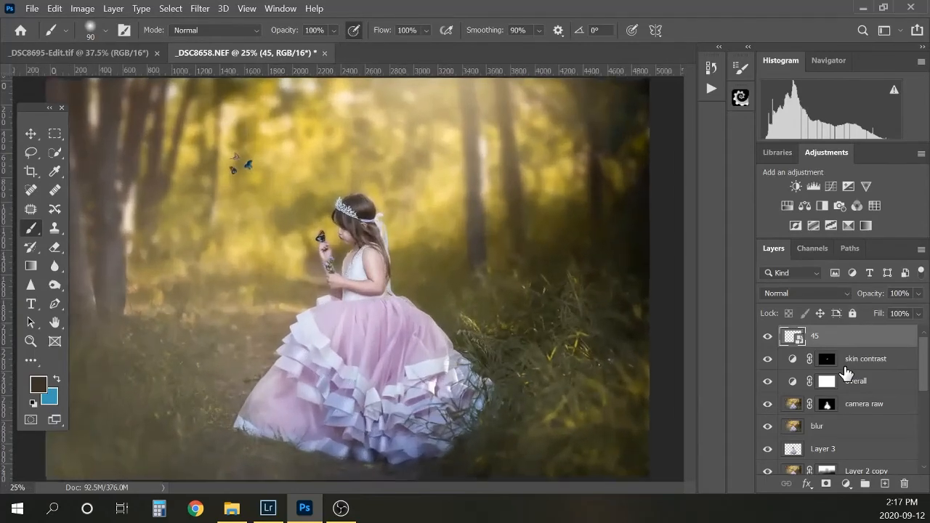
key(ctrl+plus)
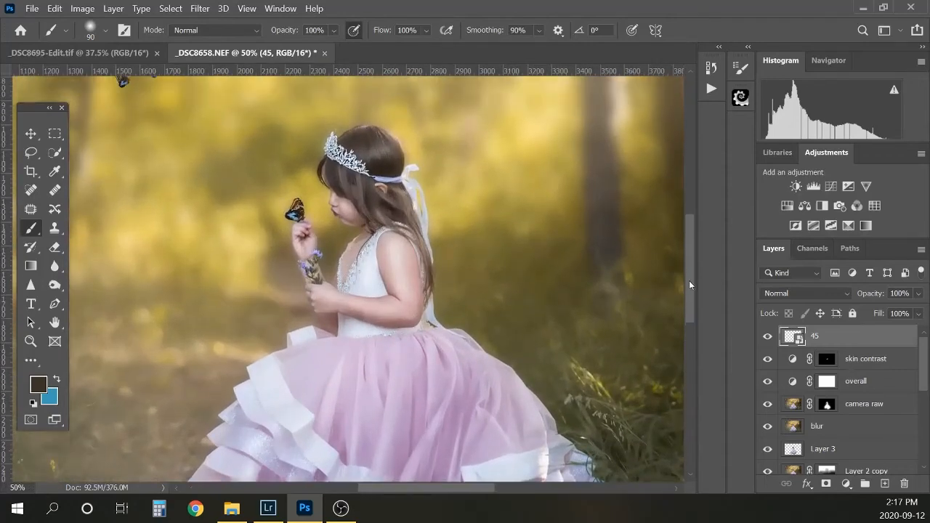
drag(689, 265, 690, 262)
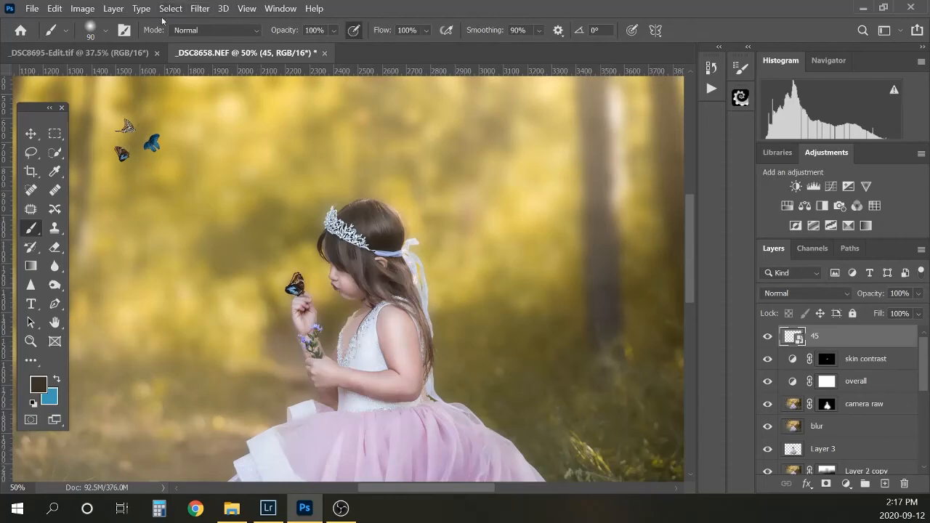
click(197, 8)
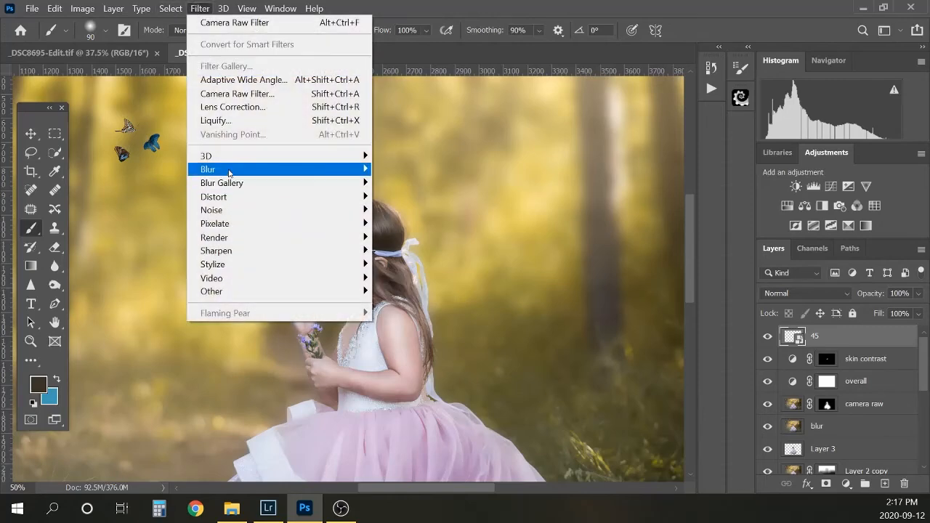
mouse_move(230, 172)
click(162, 223)
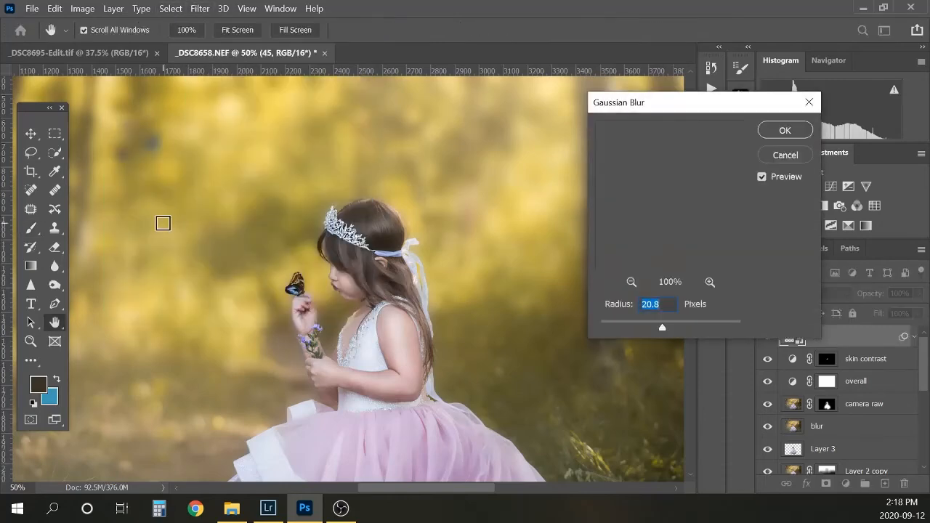
drag(662, 327, 649, 327)
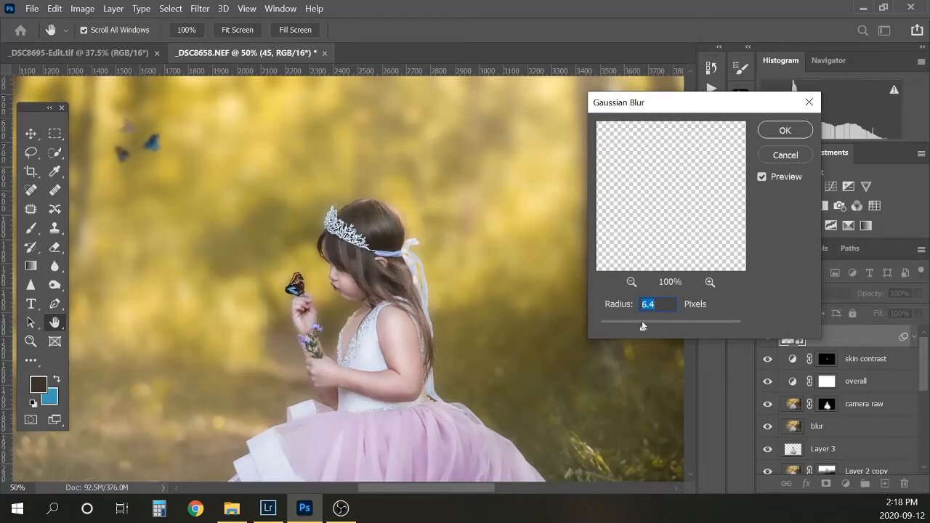
click(784, 130)
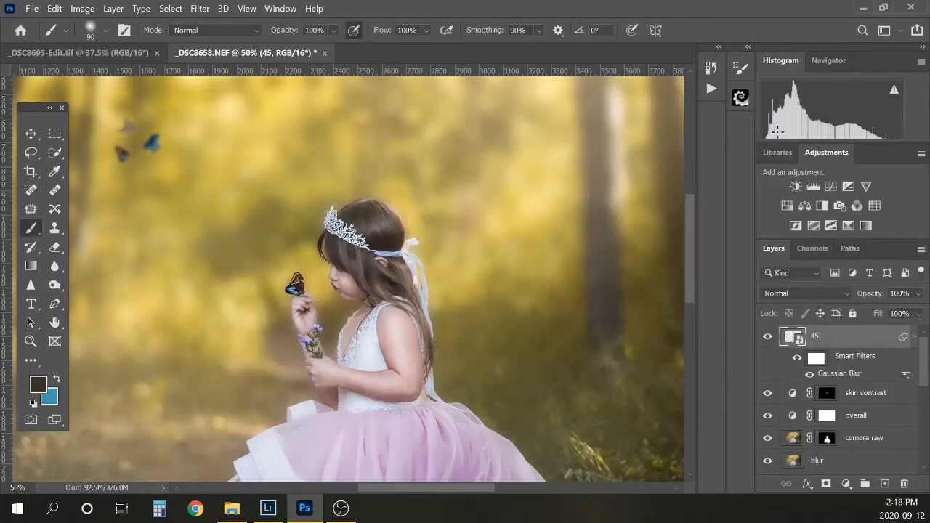
key(ctrl+minus)
key(ctrl+minus)
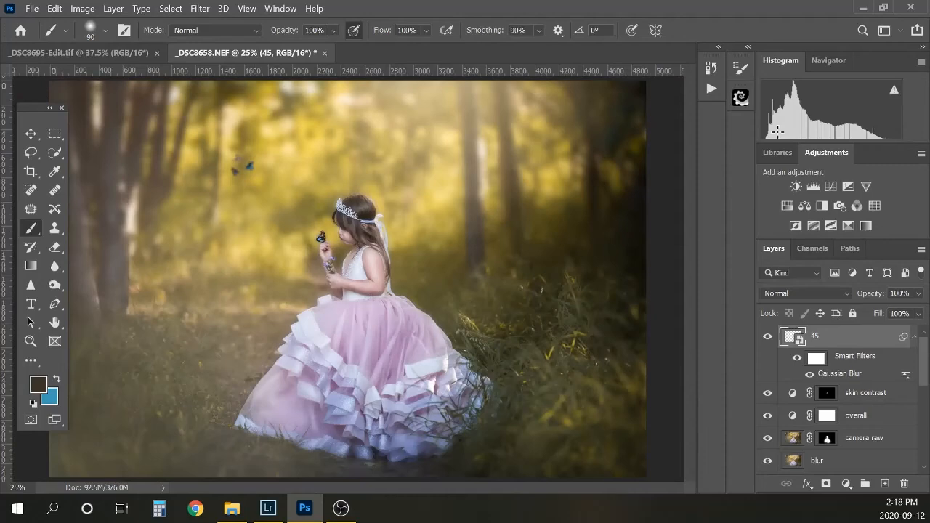
key(ctrl+minus)
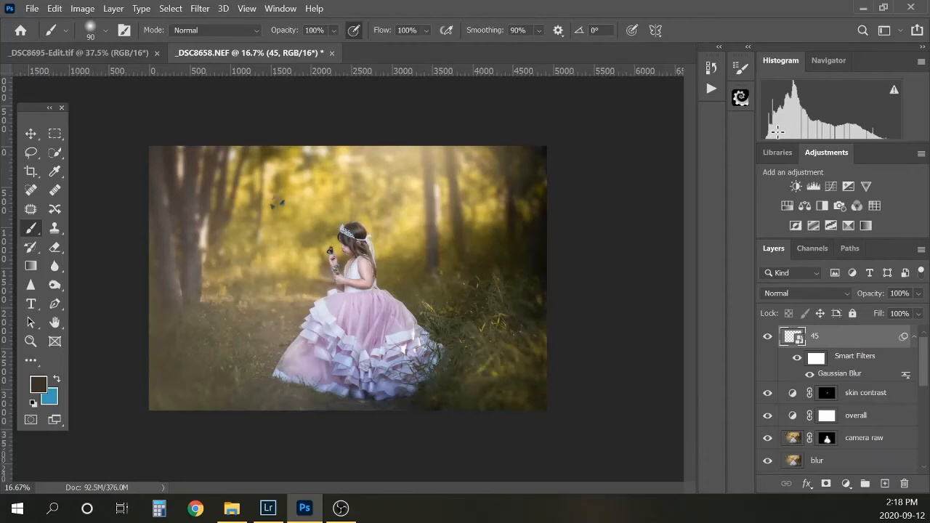
key(ctrl+z)
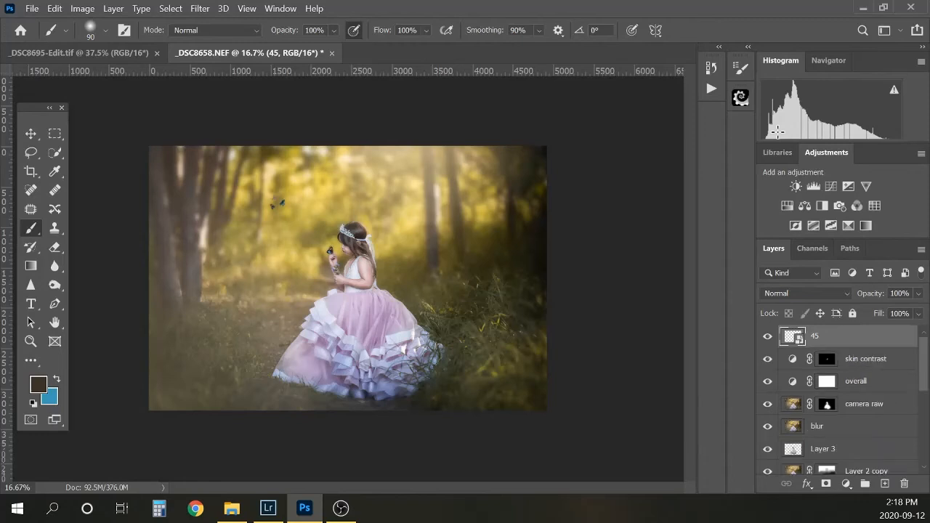
Apply a Gaussian Blur with a radius of 8 pixels to the butterfly layer 45
click(195, 9)
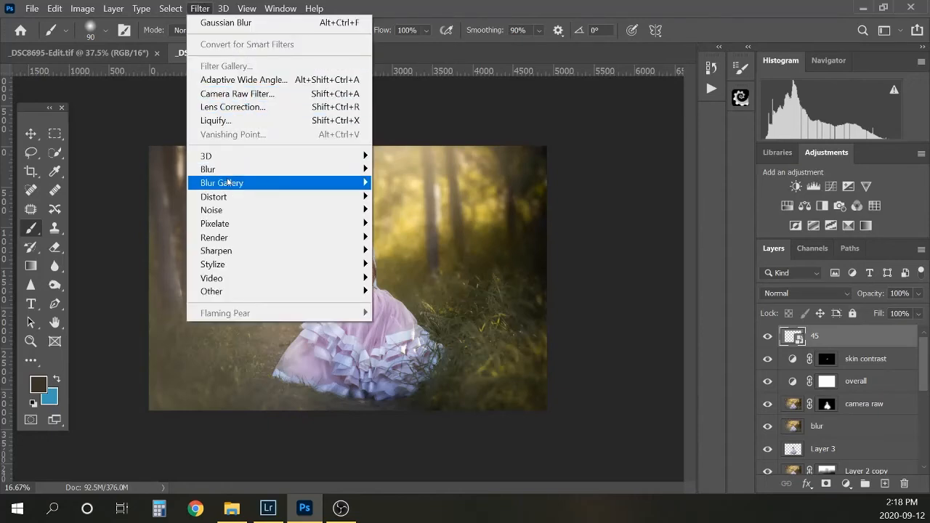
mouse_move(222, 174)
click(146, 224)
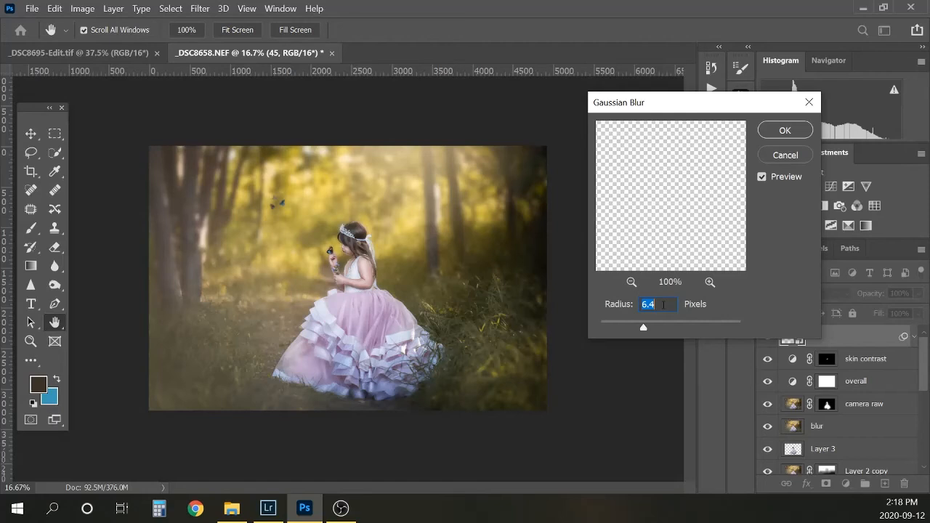
text(8)
key(Return)
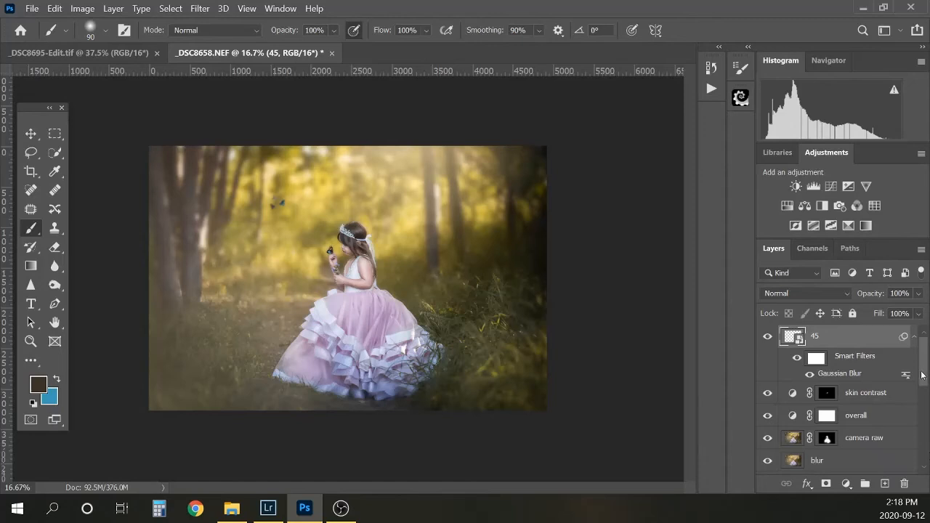
Add a Gradient Fill layer above the butterflies using the Pink_01 preset from the Pinks group
drag(924, 371, 924, 468)
click(846, 483)
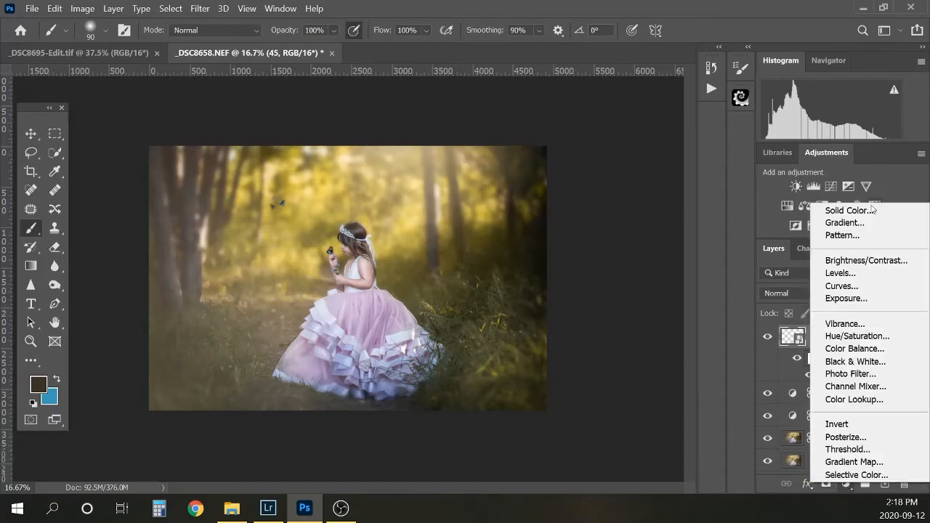
click(857, 223)
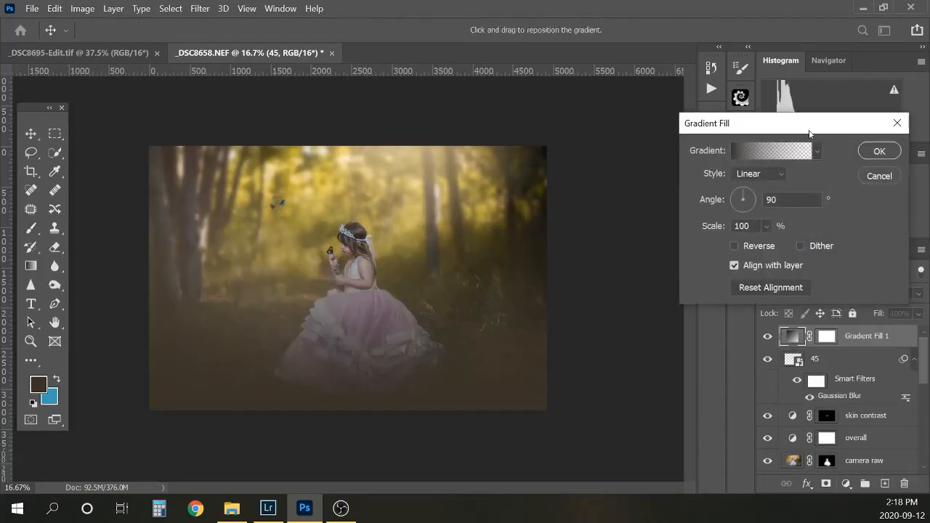
click(790, 149)
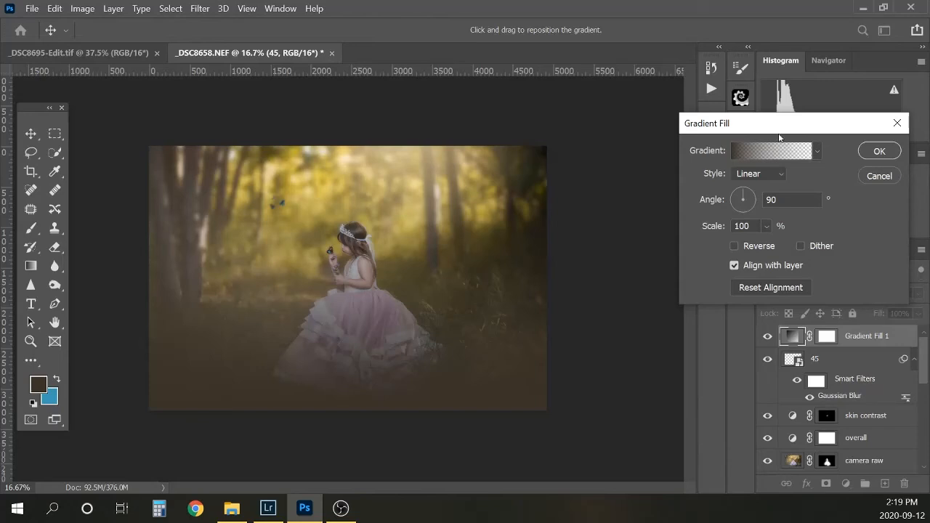
click(764, 152)
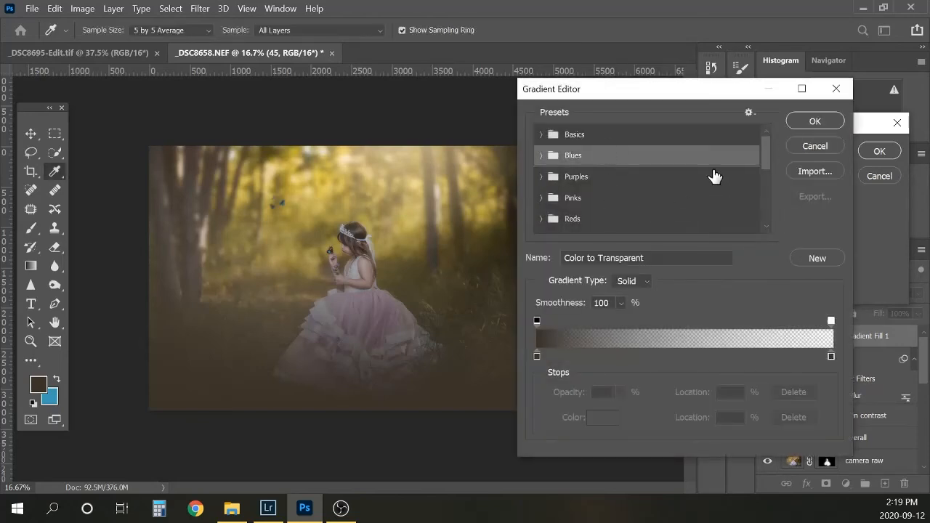
click(547, 200)
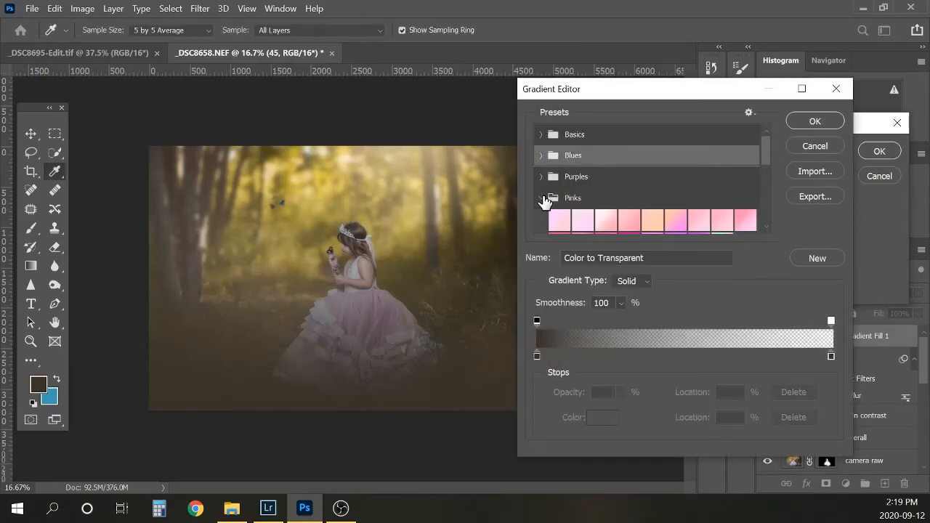
drag(765, 158, 764, 174)
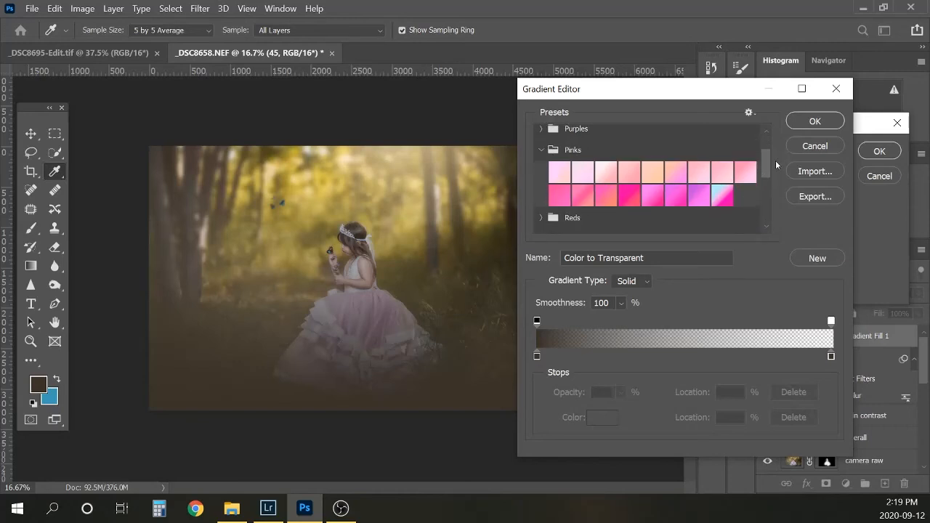
click(560, 174)
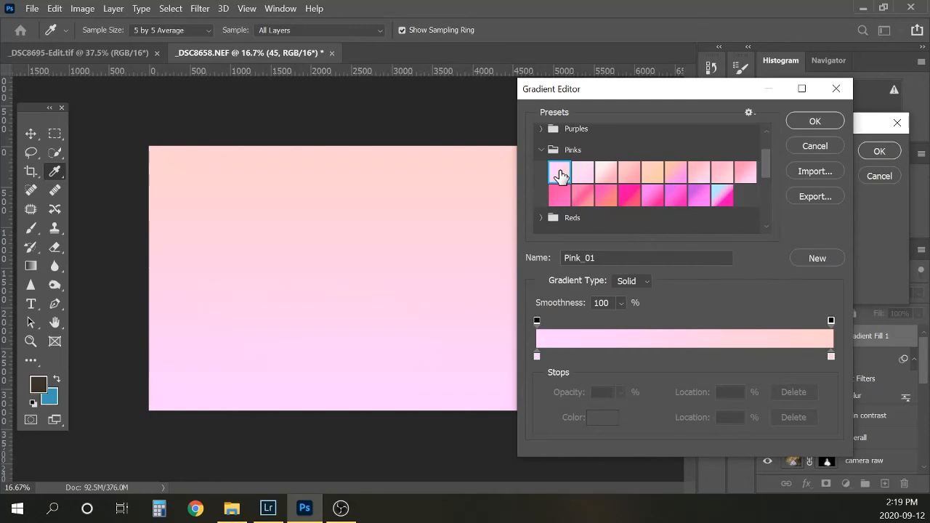
click(814, 121)
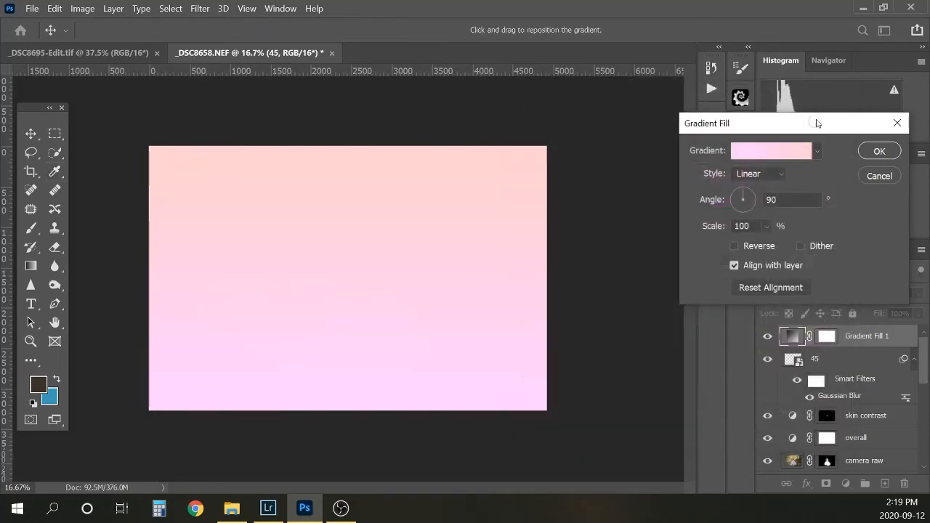
Set the gradient fill's style to Radial, compare it with and without Reverse, and apply it with Reverse off
click(734, 246)
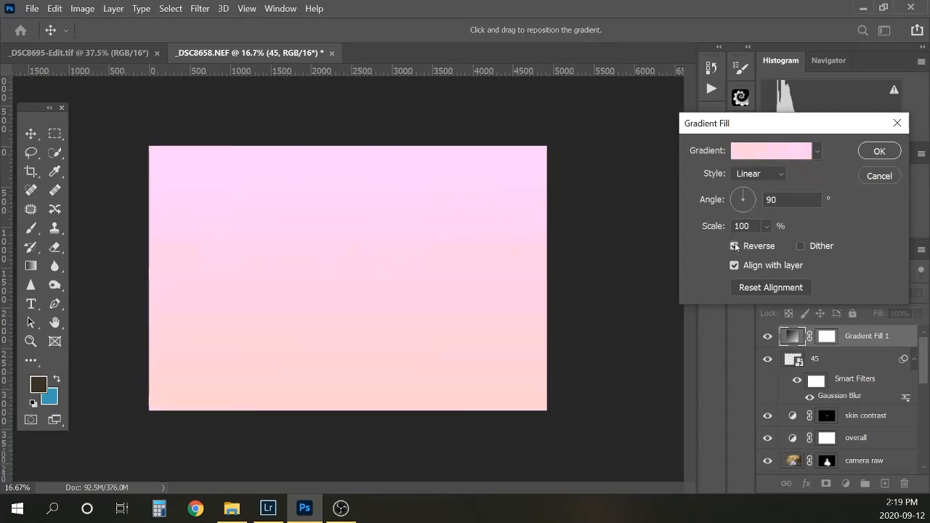
click(771, 176)
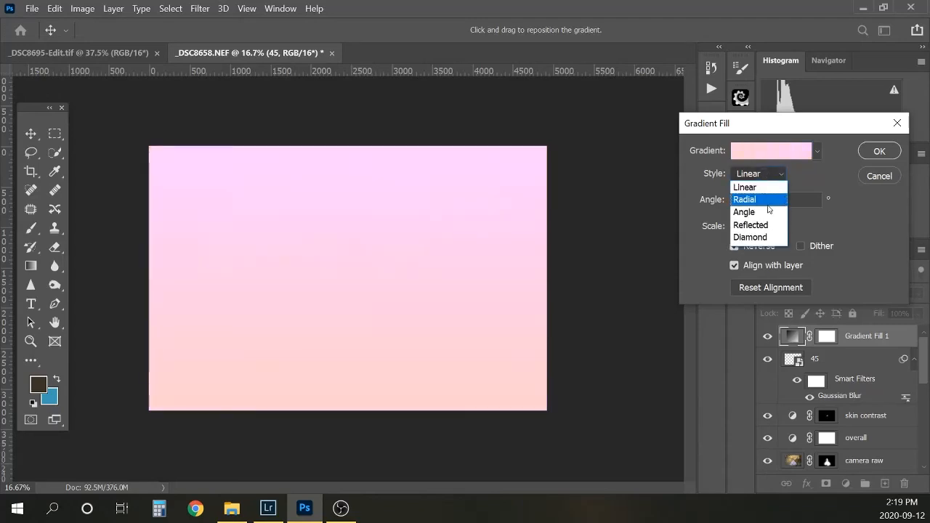
click(763, 202)
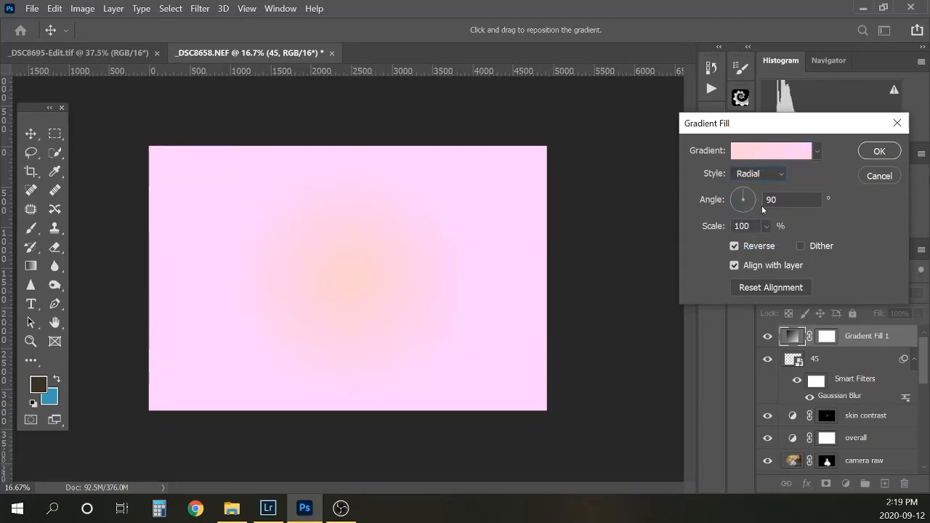
click(735, 246)
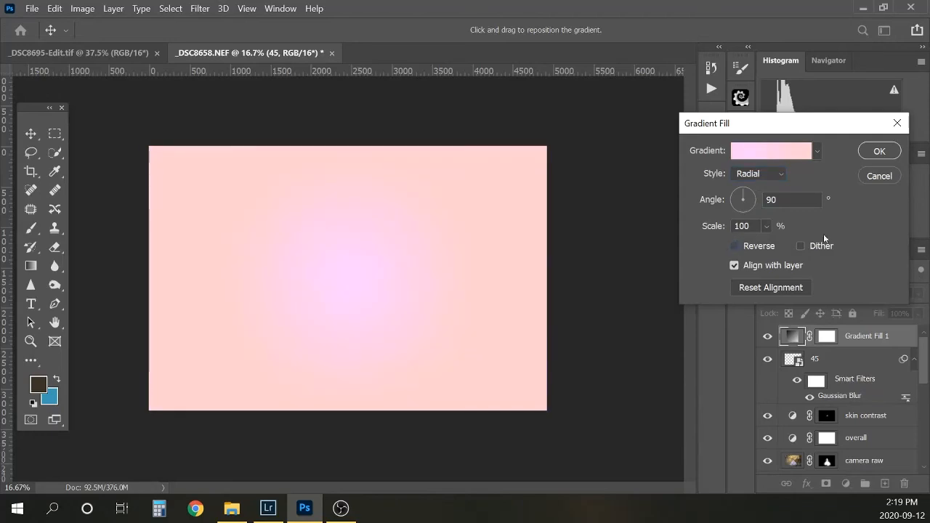
click(879, 151)
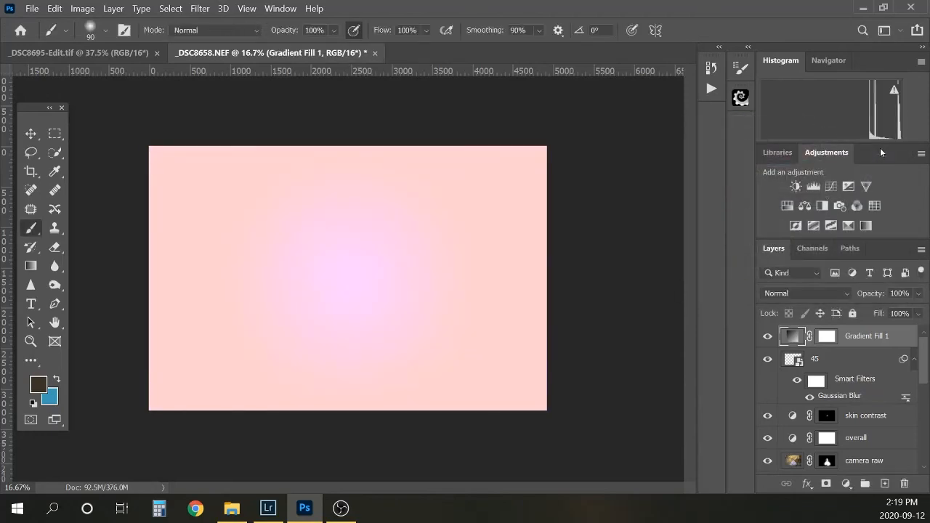
Blend the pink gradient fill layer in Soft Light at 23% opacity and compare the image with the layer hidden and shown
click(792, 293)
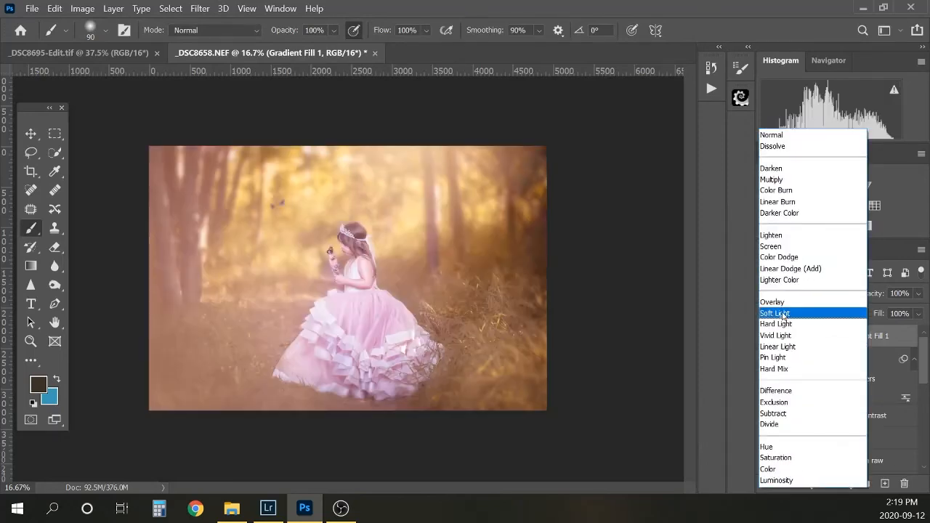
click(783, 315)
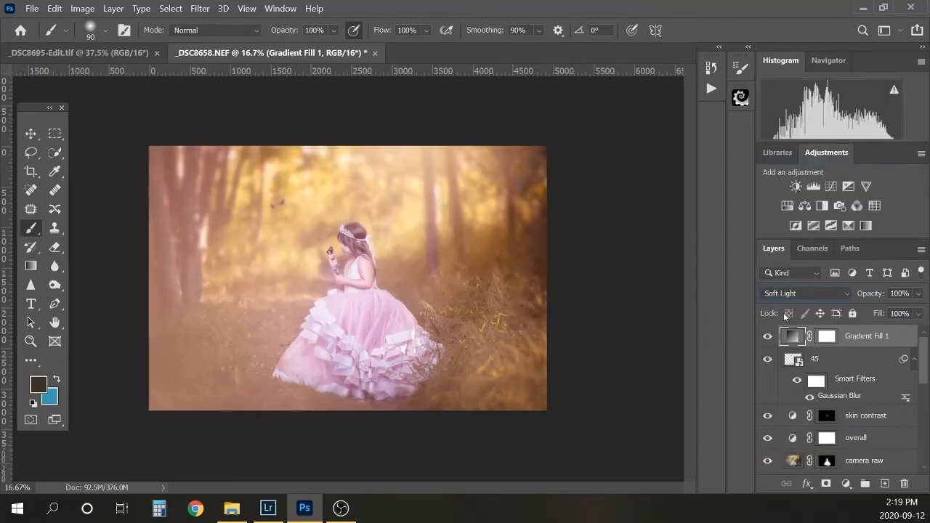
drag(918, 293, 872, 311)
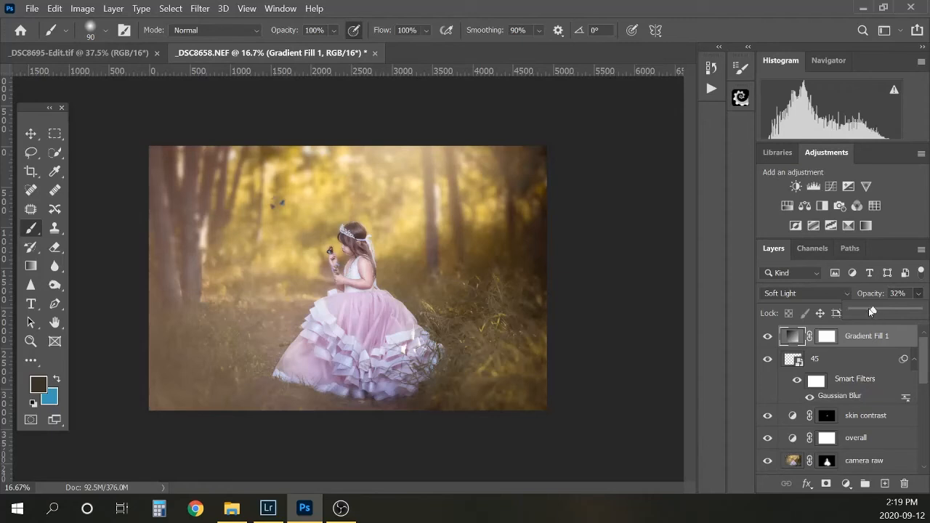
drag(871, 311, 867, 311)
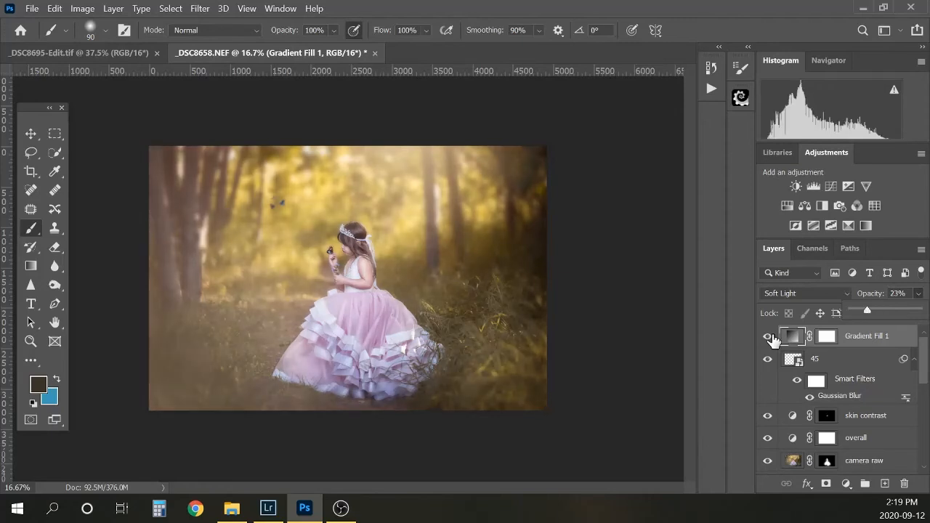
click(767, 337)
click(767, 336)
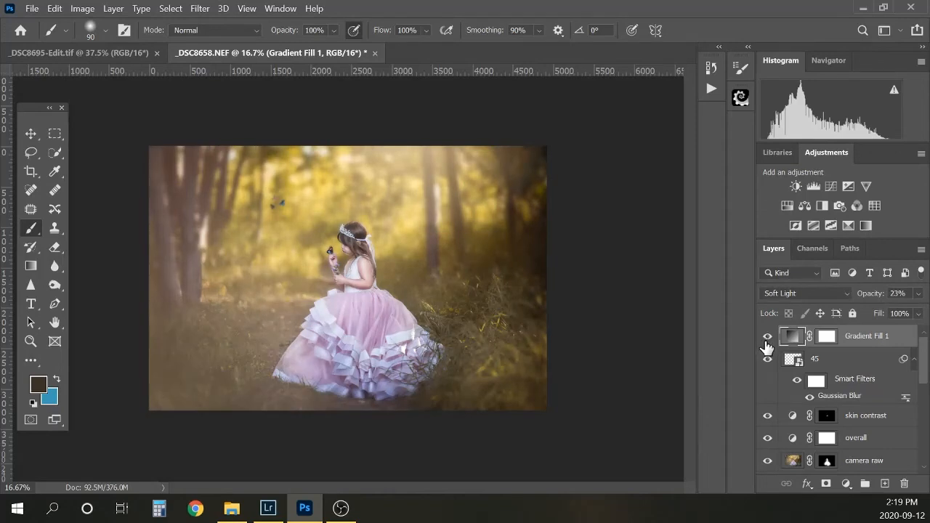
Lower the pink gradient fill layer's opacity to 12% and check the image with and without it
click(918, 293)
drag(864, 309, 859, 310)
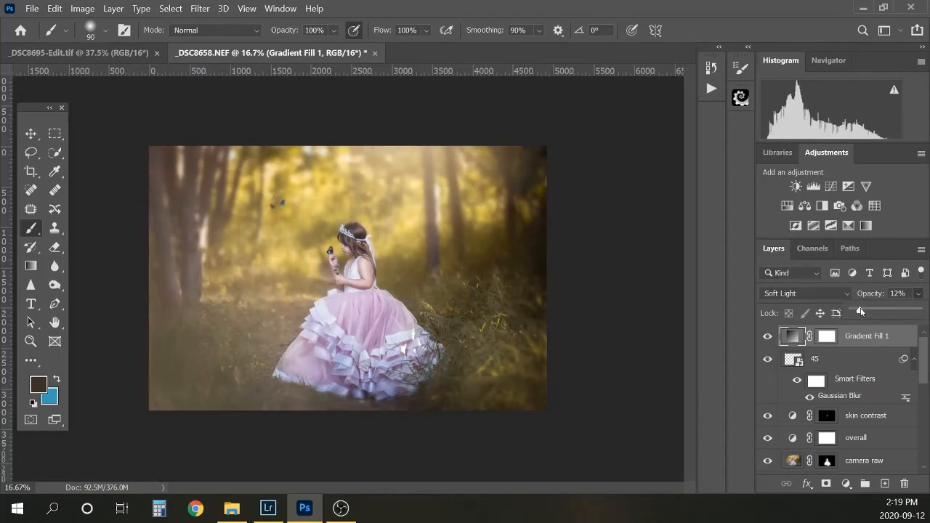
click(768, 336)
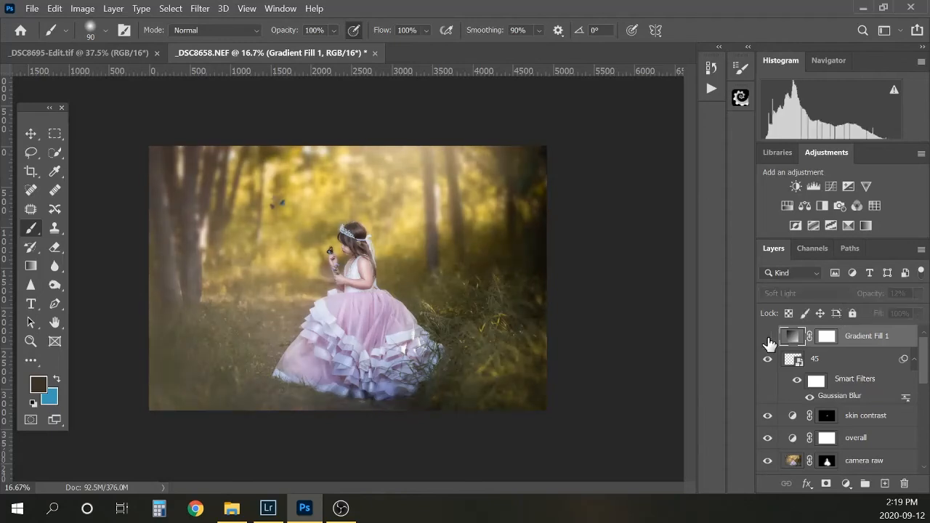
click(767, 336)
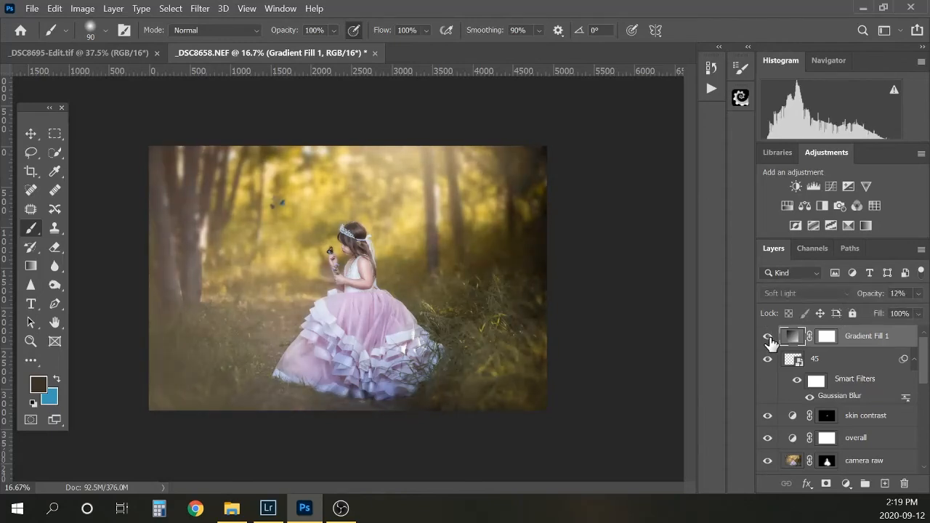
click(767, 336)
click(846, 483)
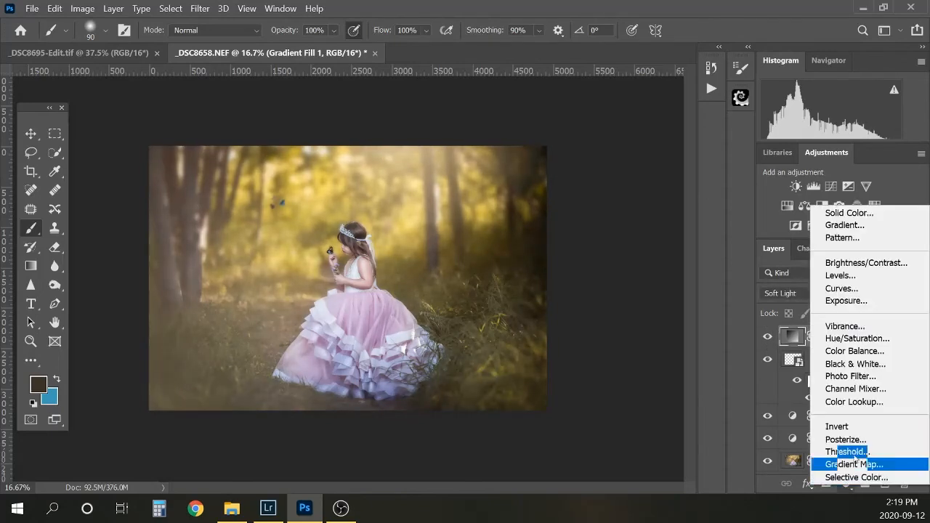
click(855, 214)
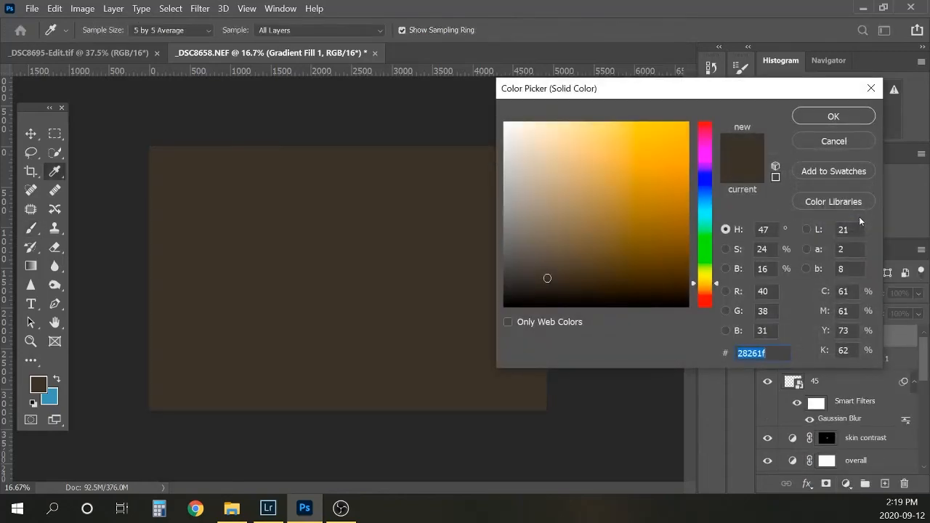
click(843, 141)
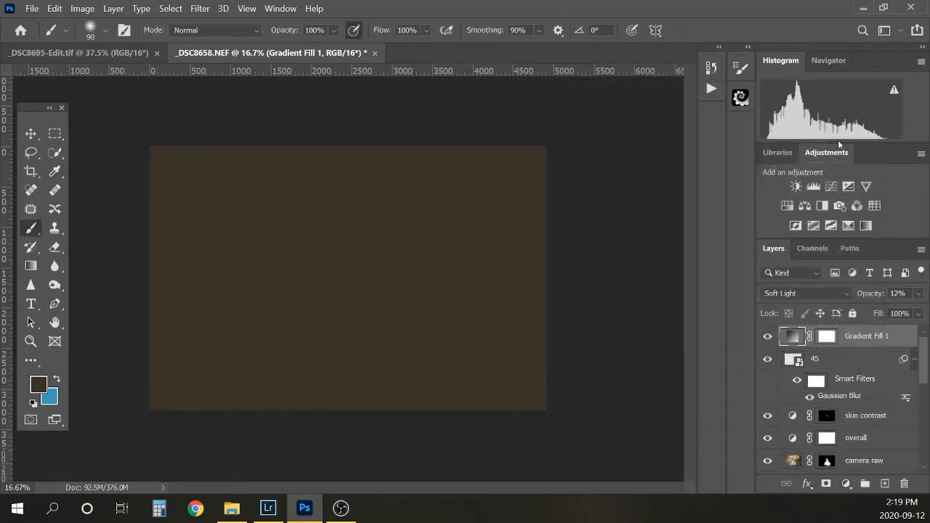
Delete the pink gradient fill layer and undo the deletion
drag(864, 336, 905, 483)
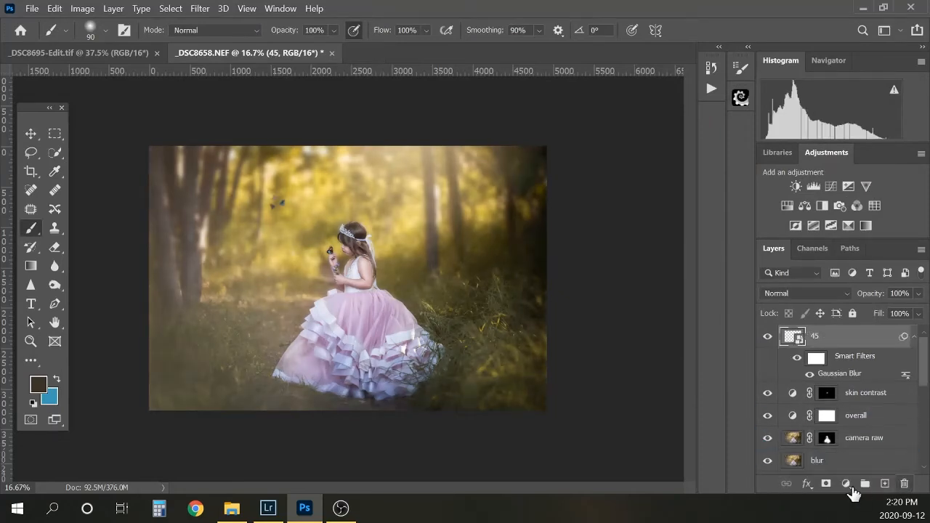
click(846, 484)
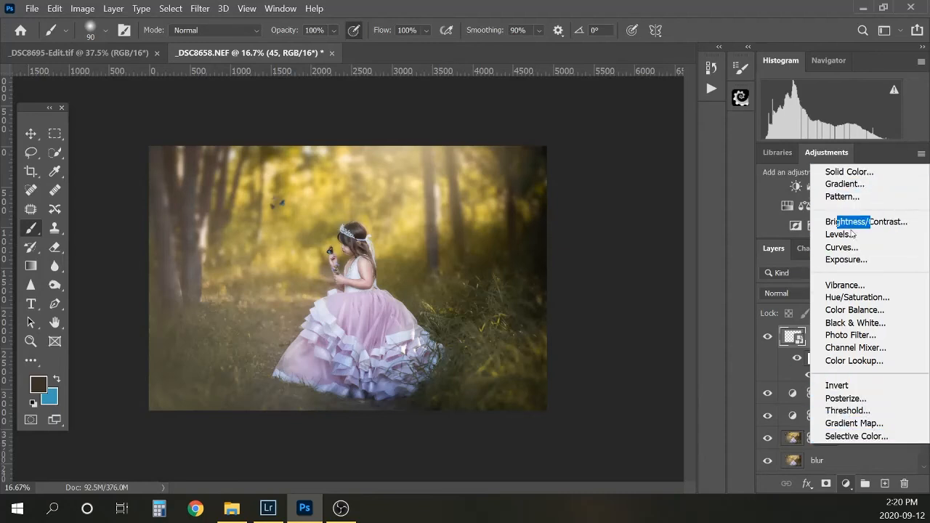
click(846, 484)
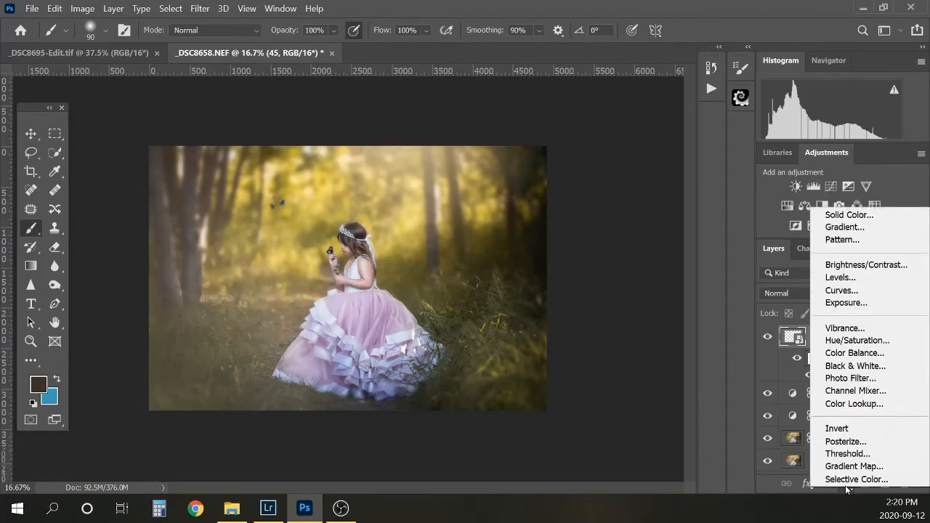
click(652, 321)
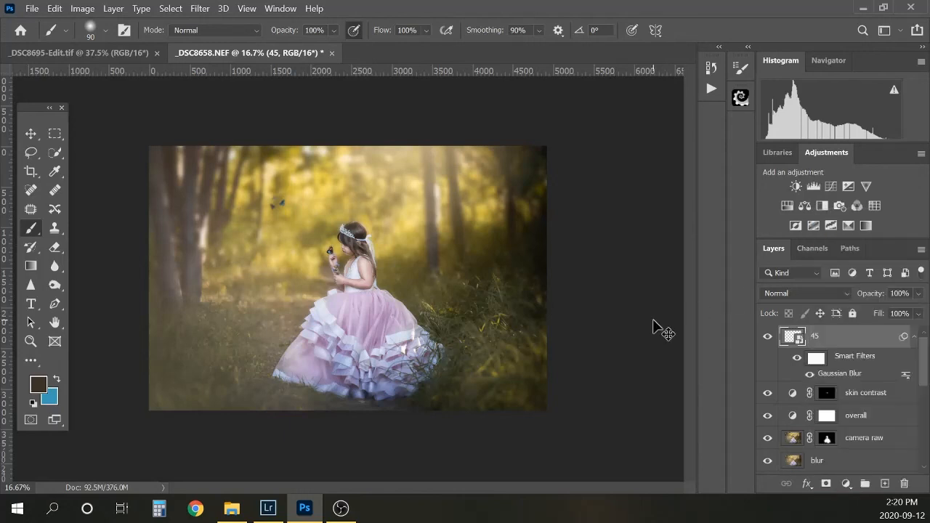
key(ctrl+z)
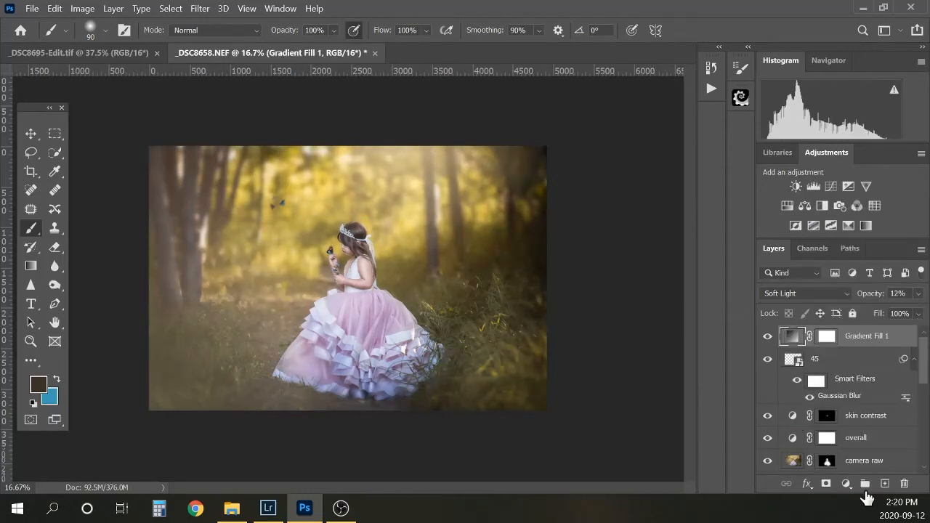
Compare the image with the restored pink gradient fill hidden and shown
click(767, 337)
click(767, 337)
click(767, 337)
Add a second Gradient Fill layer in Radial style with Reverse on and the scale set to 243%
click(846, 484)
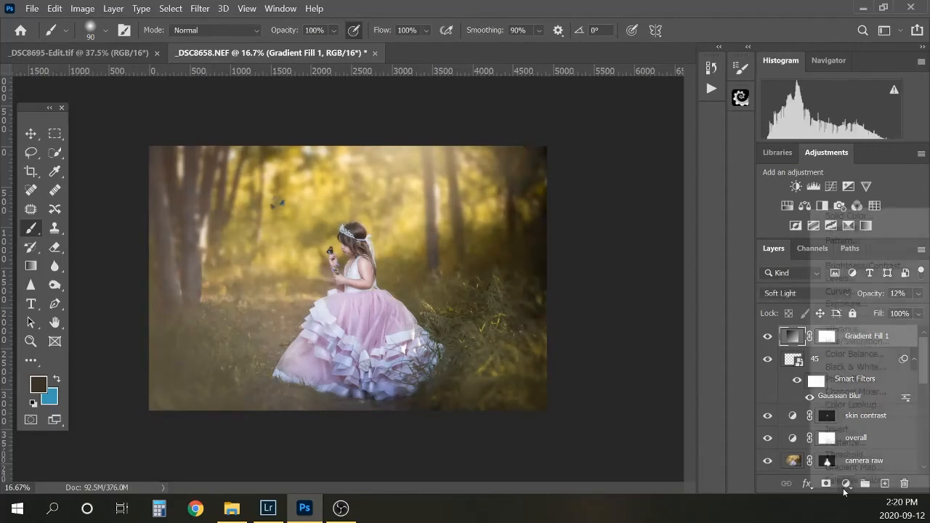
click(852, 227)
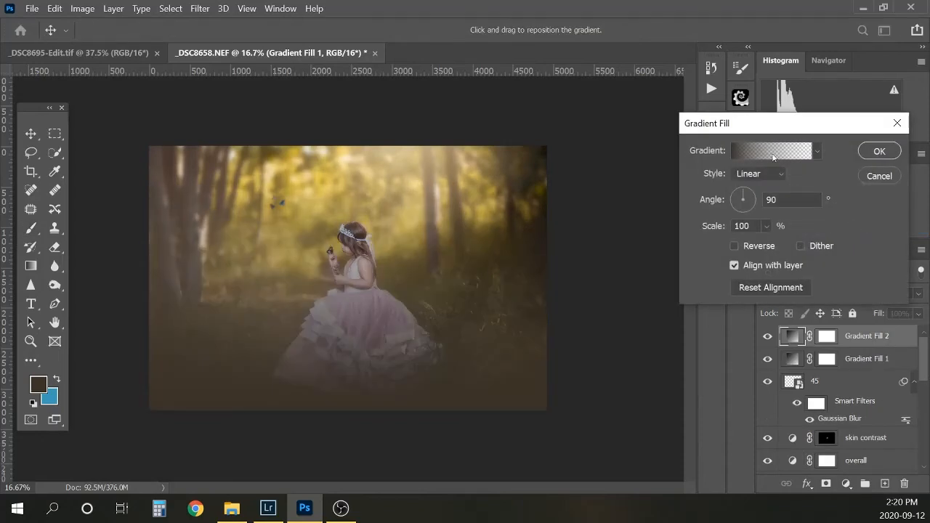
click(759, 174)
click(758, 200)
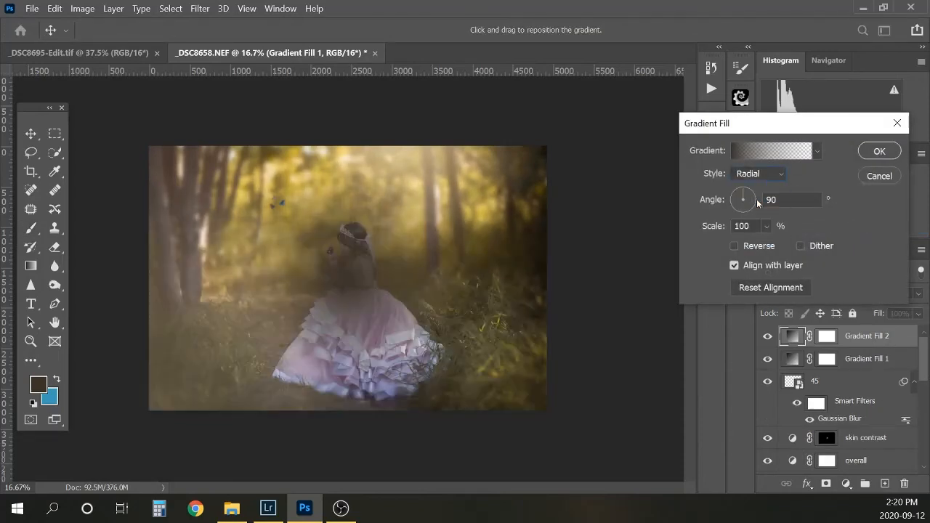
click(739, 248)
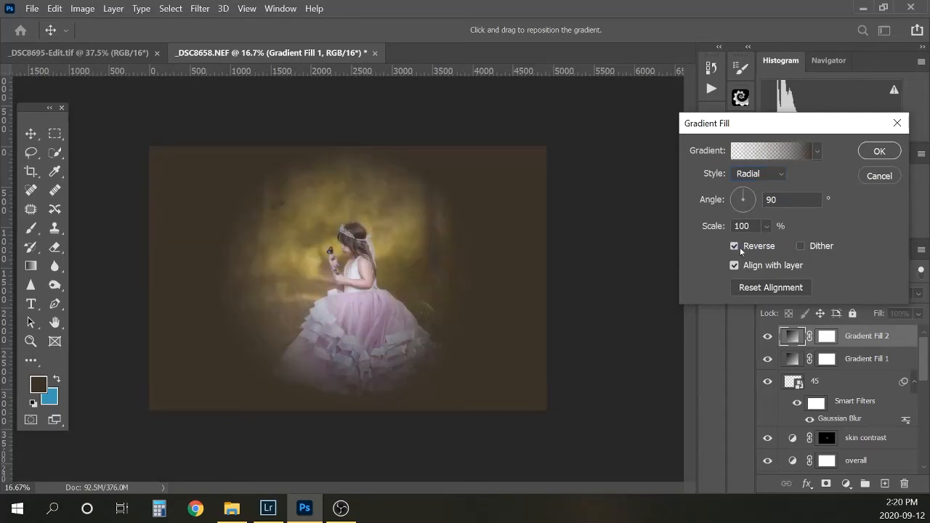
click(766, 226)
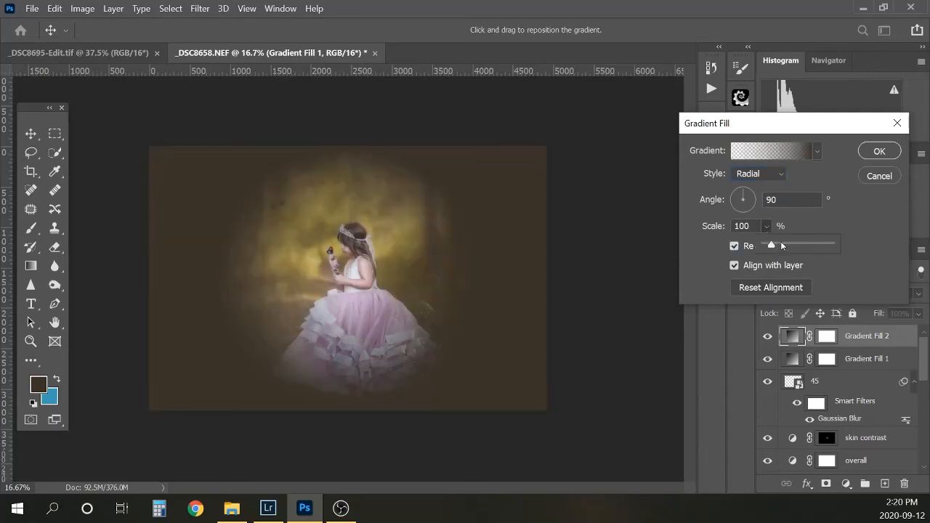
drag(782, 245, 784, 244)
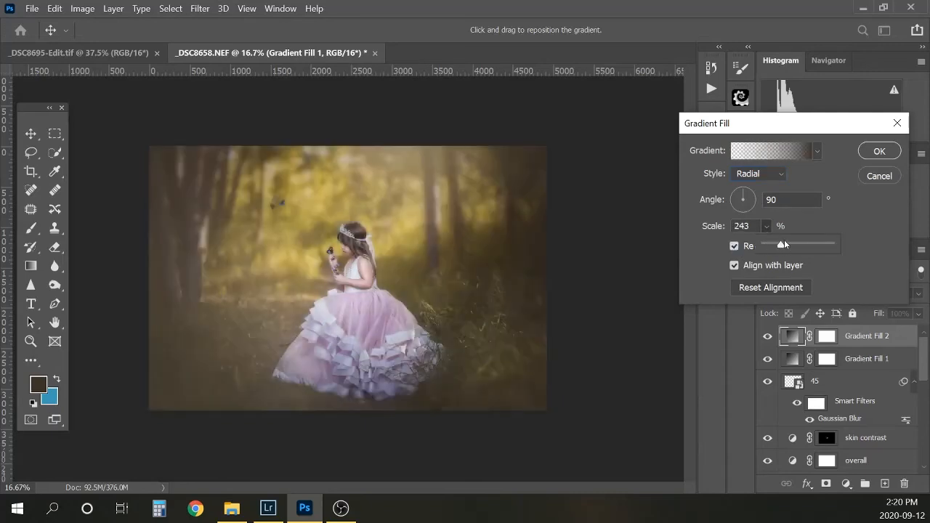
click(792, 154)
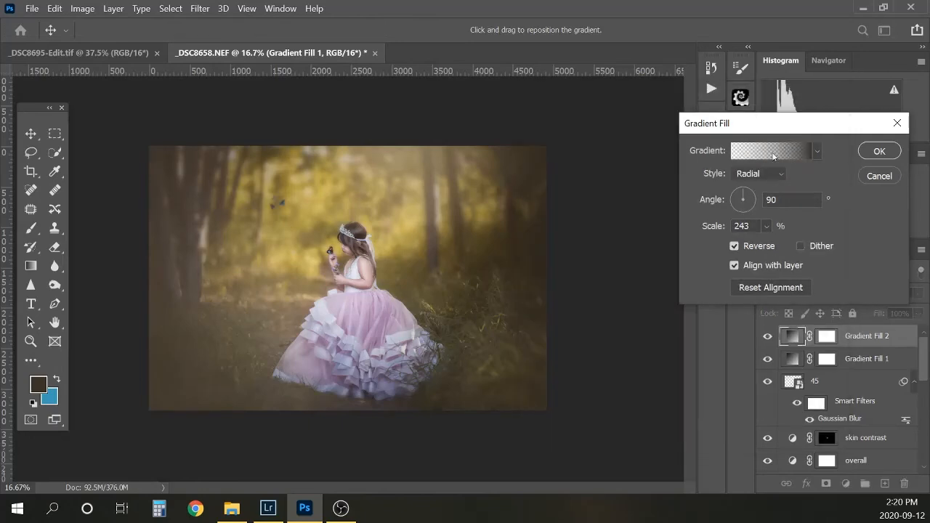
Open the new gradient's dark color stop for editing and try dark blue 050529 and dark purple 1e0831
click(774, 154)
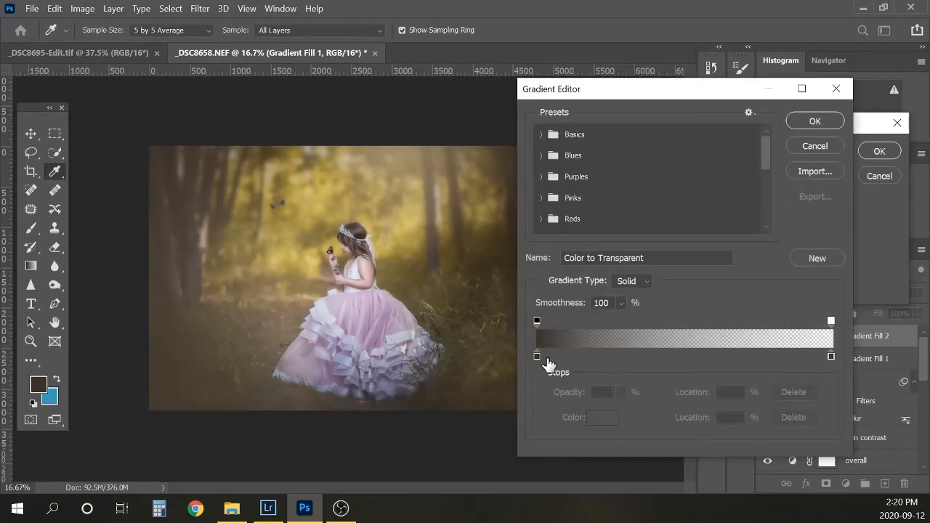
double_click(537, 356)
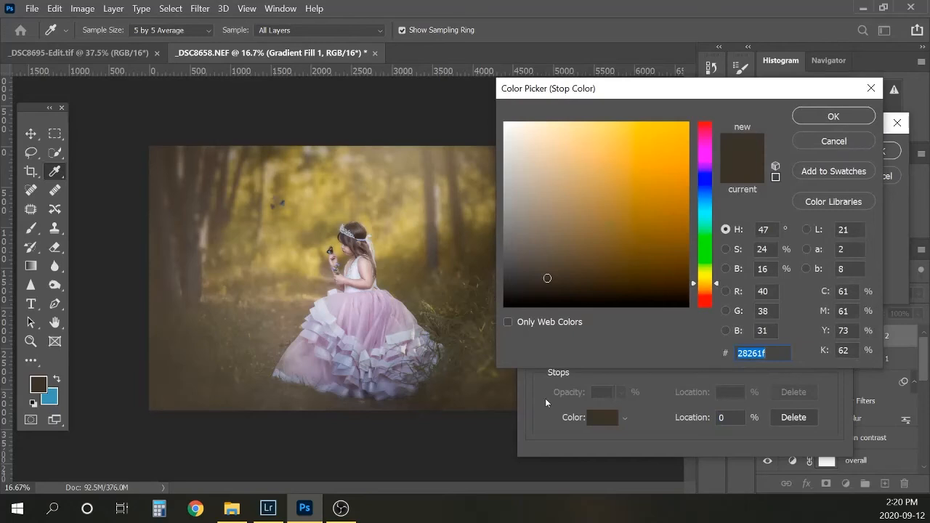
drag(705, 206, 704, 184)
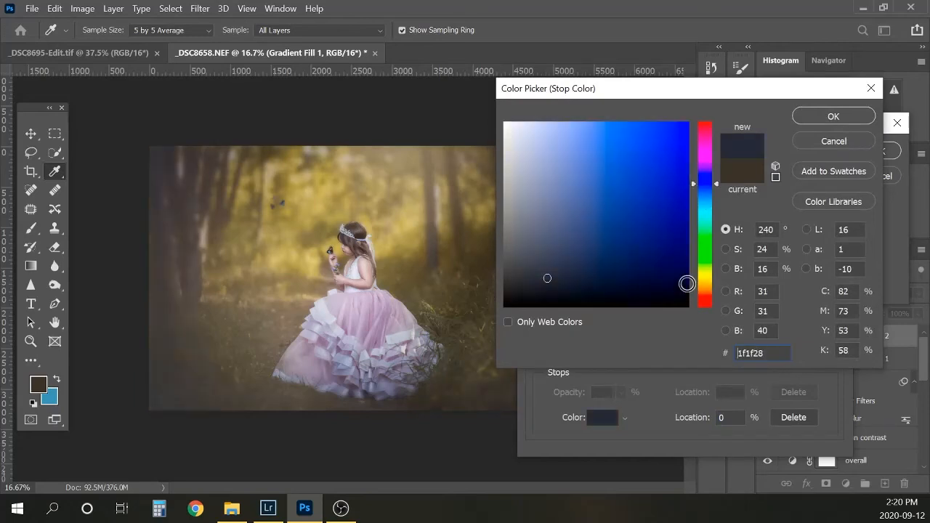
click(672, 286)
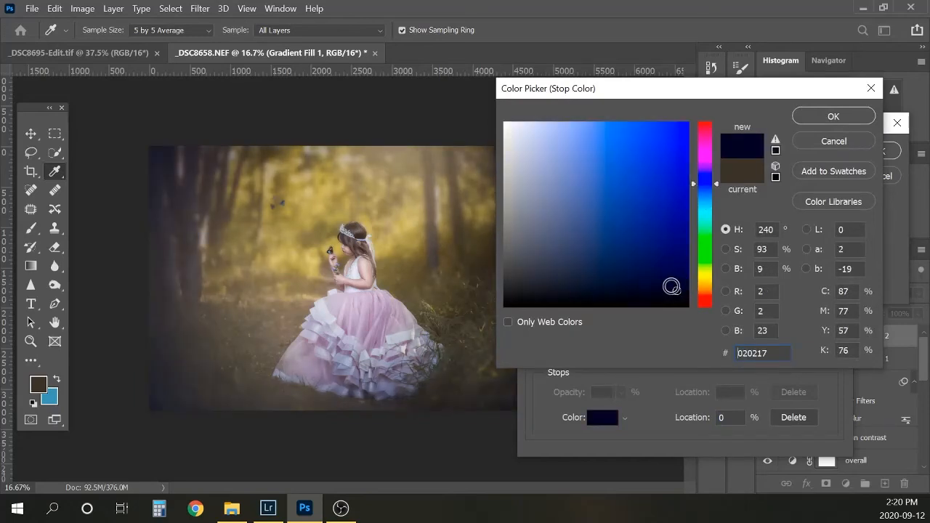
click(664, 278)
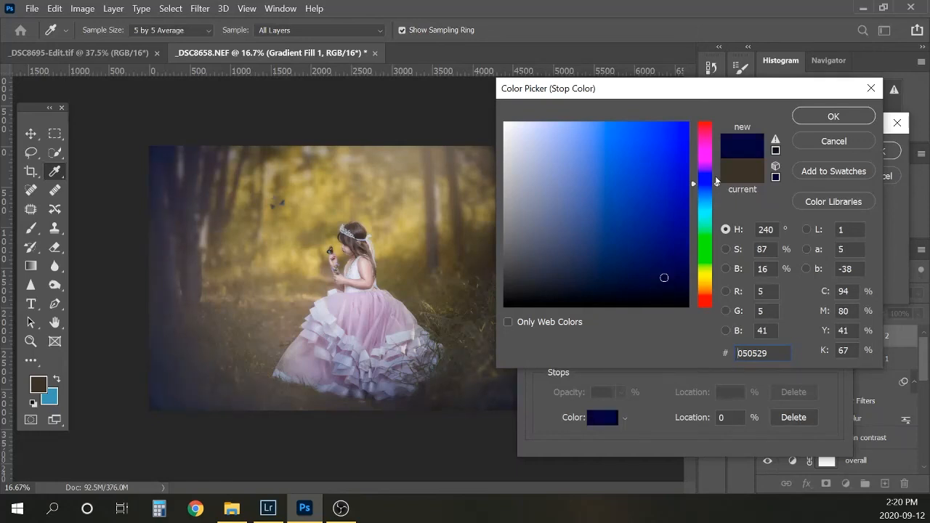
drag(716, 182, 710, 168)
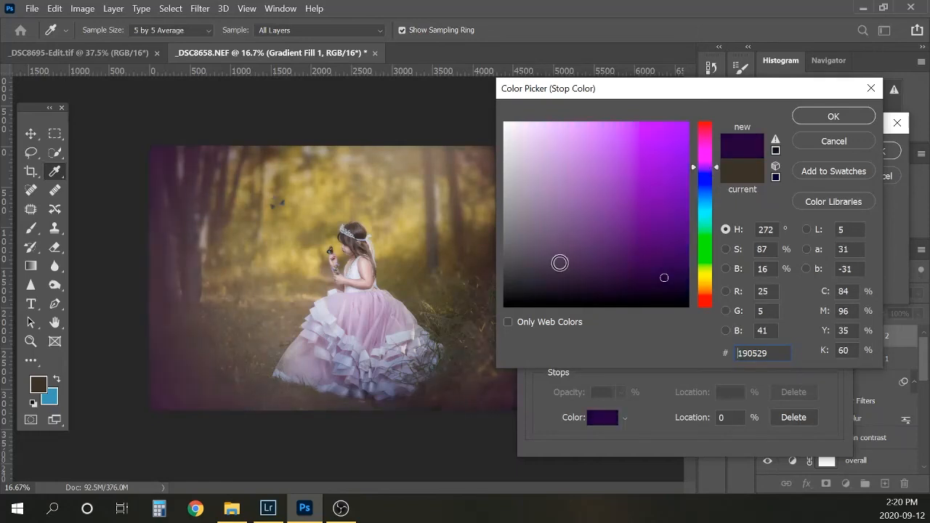
click(656, 272)
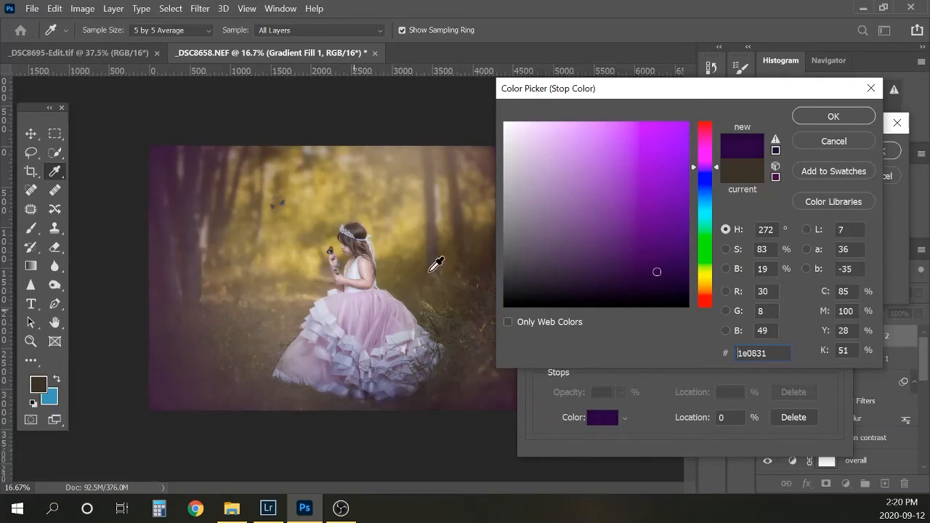
Sample purple tones from the girl's dress for the gradient's 0% color stop and set it to dark purple 1e0924
click(357, 386)
click(357, 386)
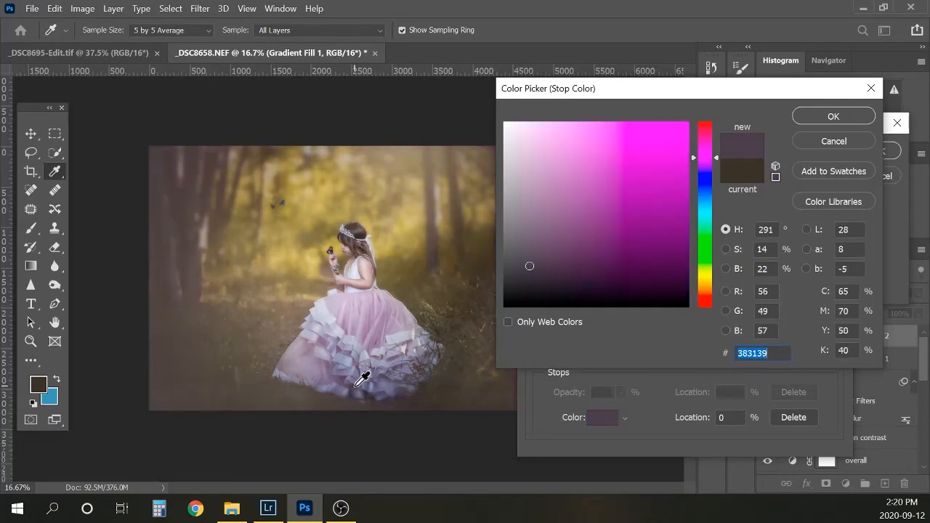
click(381, 339)
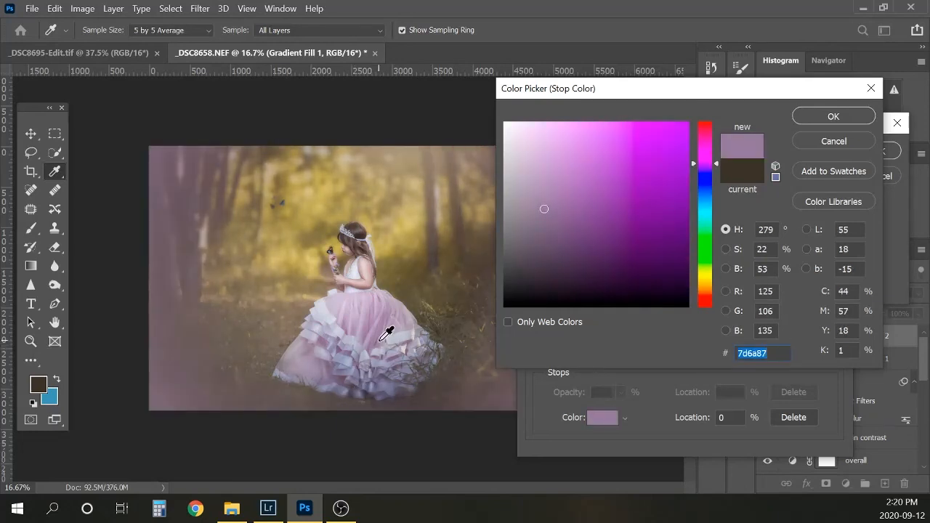
click(381, 337)
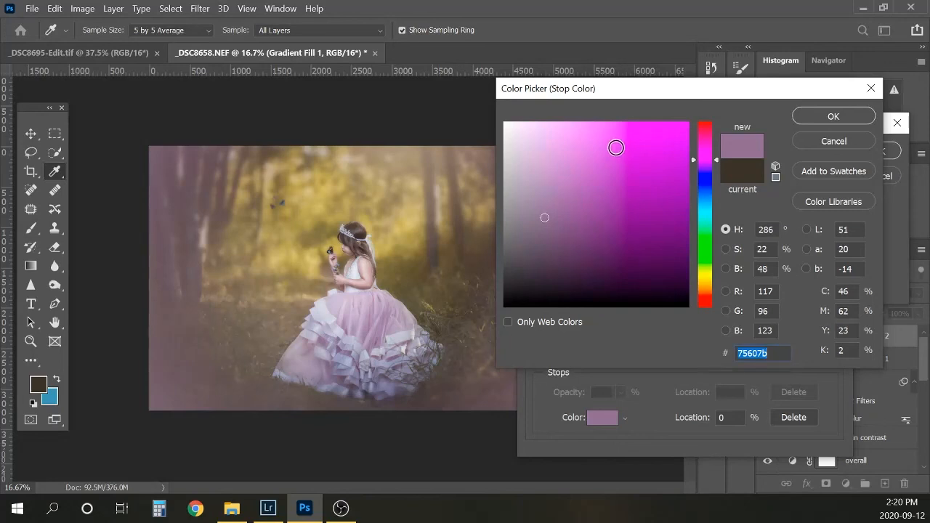
click(633, 277)
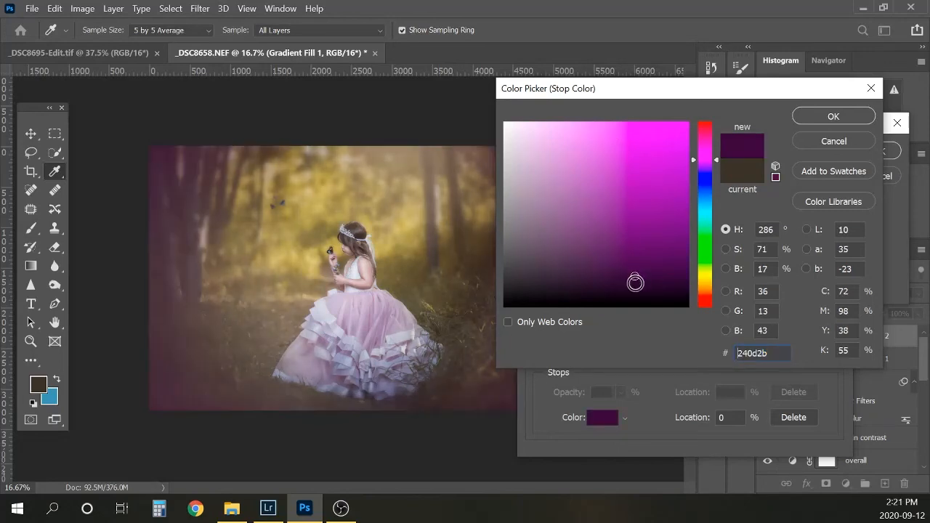
click(640, 280)
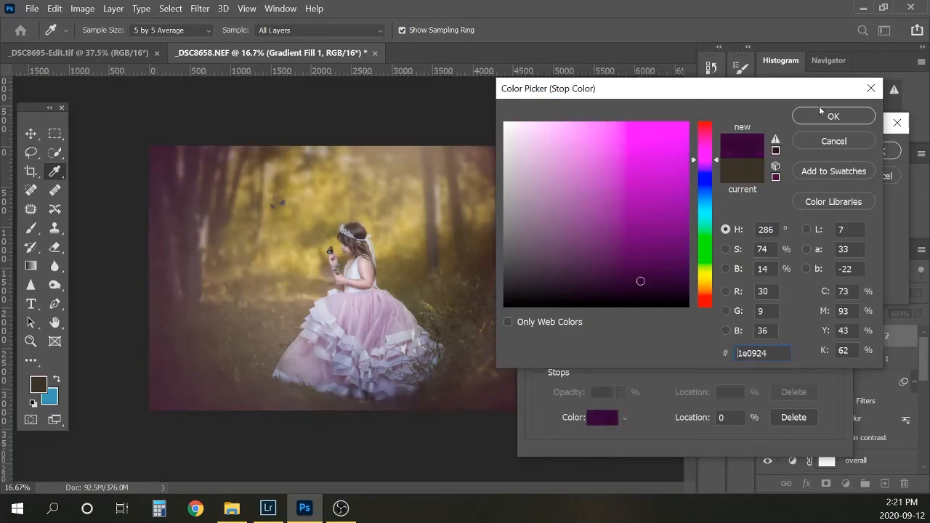
click(841, 117)
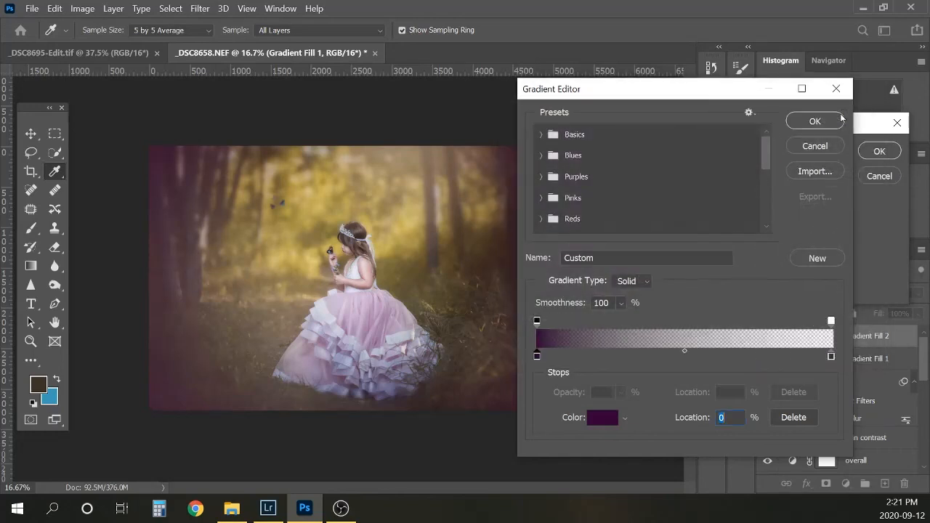
Set the gradient's 100% color stop to pale pink d6ccca sampled from the girl, and accept the edited gradient
double_click(830, 356)
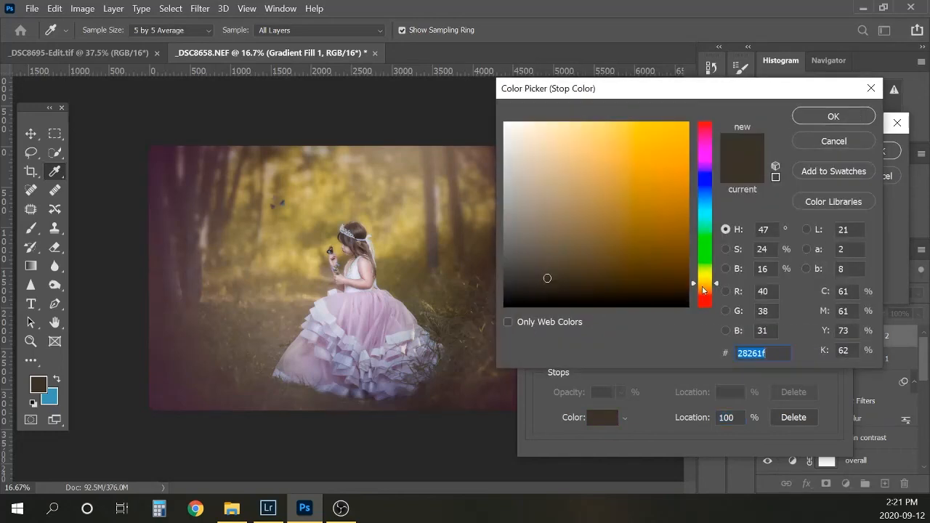
click(365, 267)
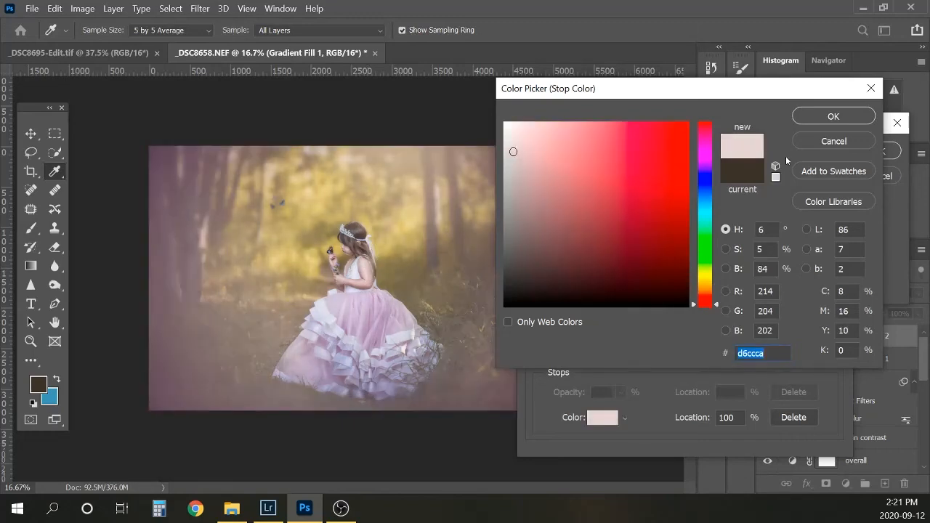
click(832, 118)
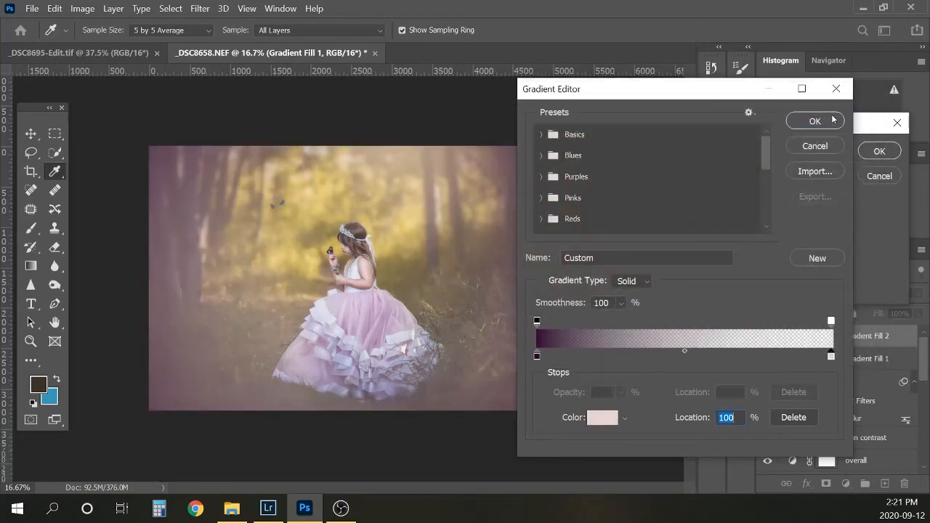
key(Return)
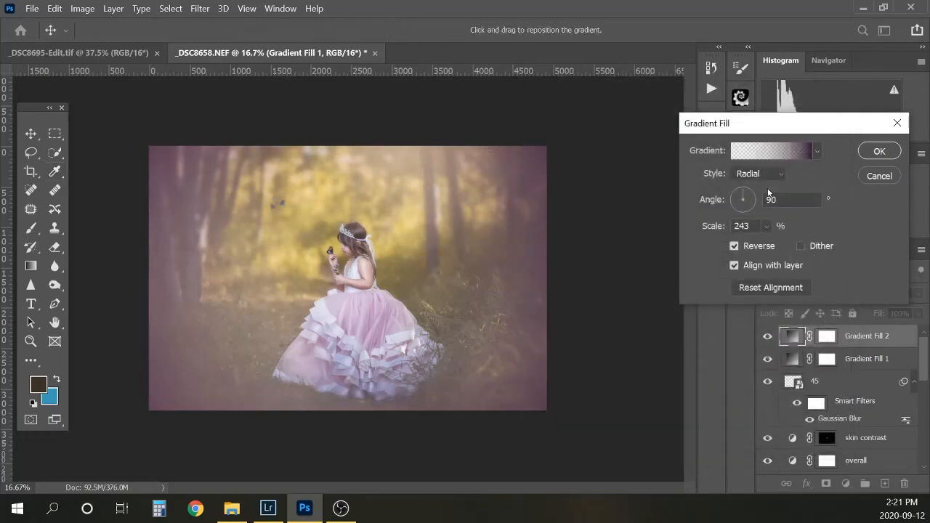
Reduce the radial gradient's scale to 177% and apply the gradient fill
click(765, 226)
drag(772, 245, 770, 245)
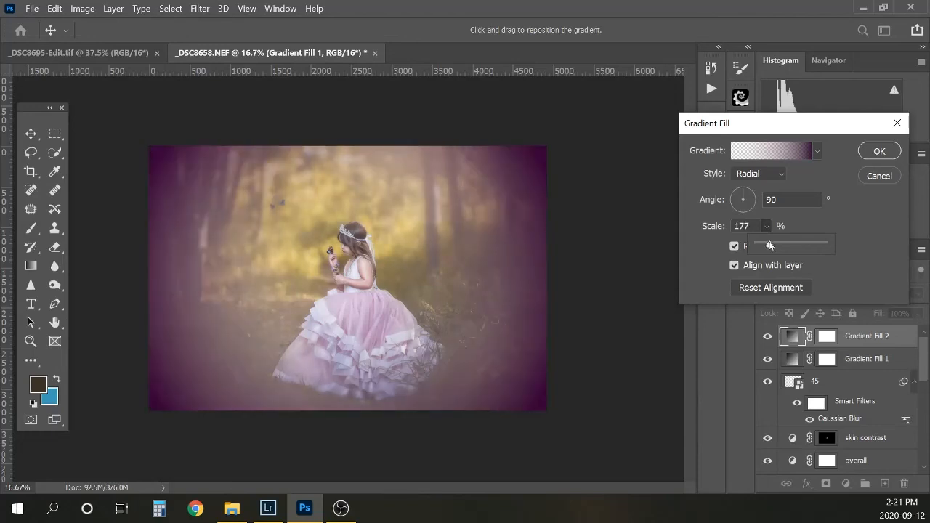
click(889, 149)
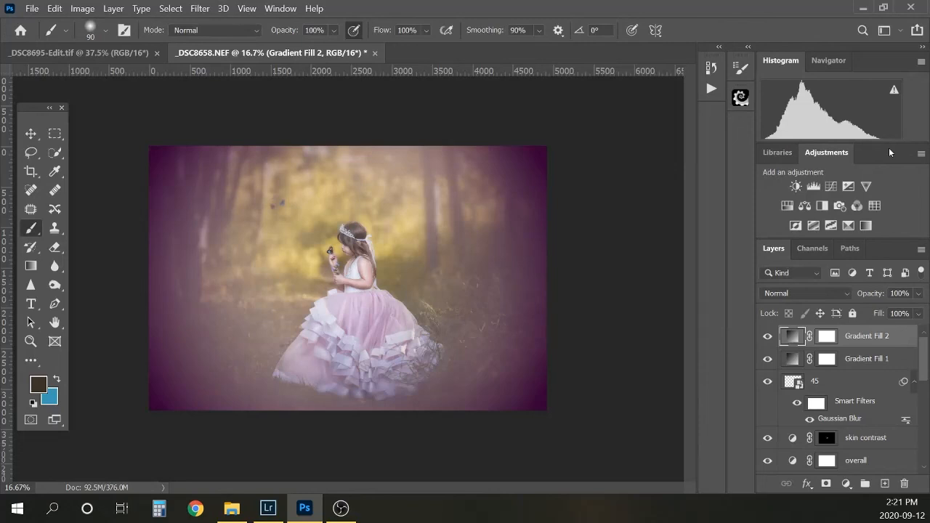
Set the Gradient Fill 2 layer to Soft Light and lower its opacity to 58%
click(831, 292)
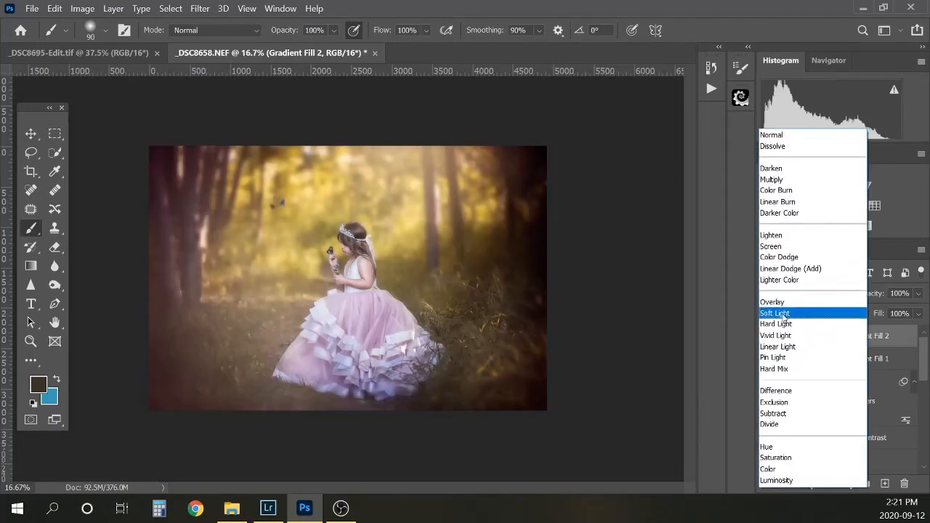
click(784, 314)
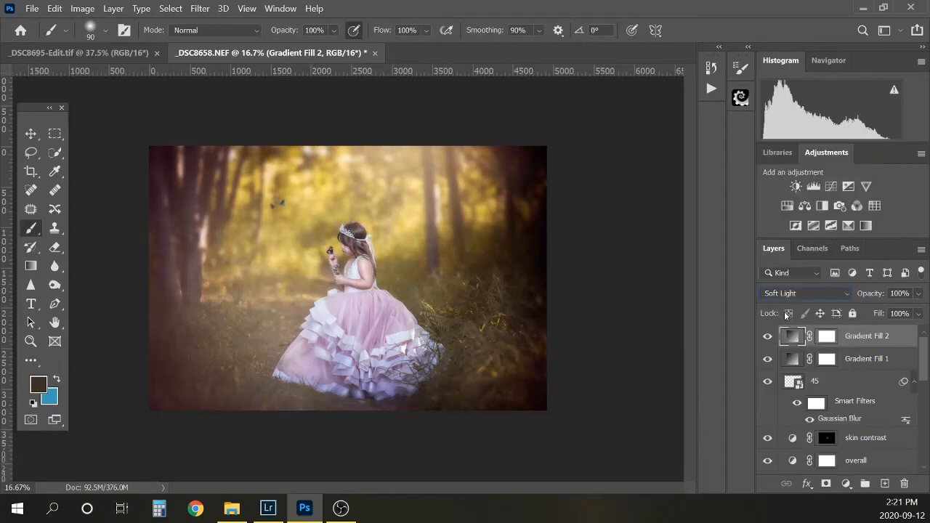
click(918, 294)
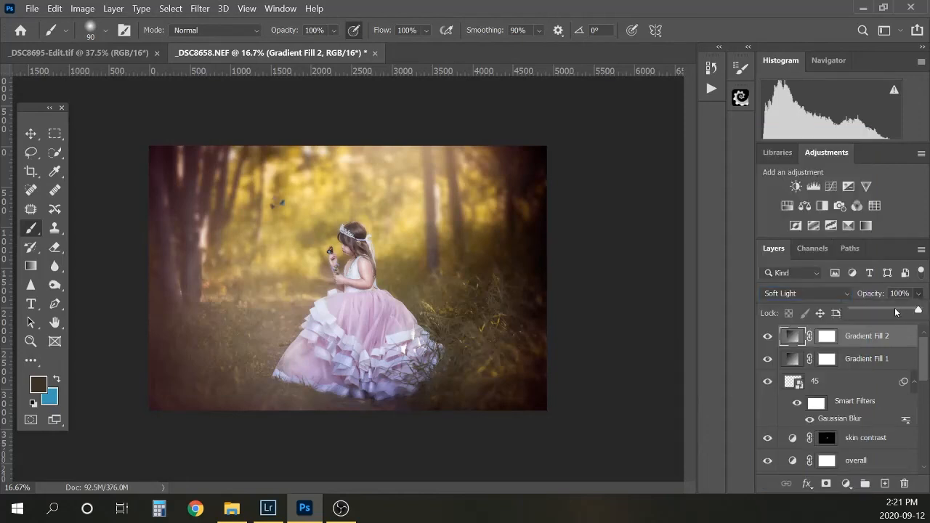
click(895, 312)
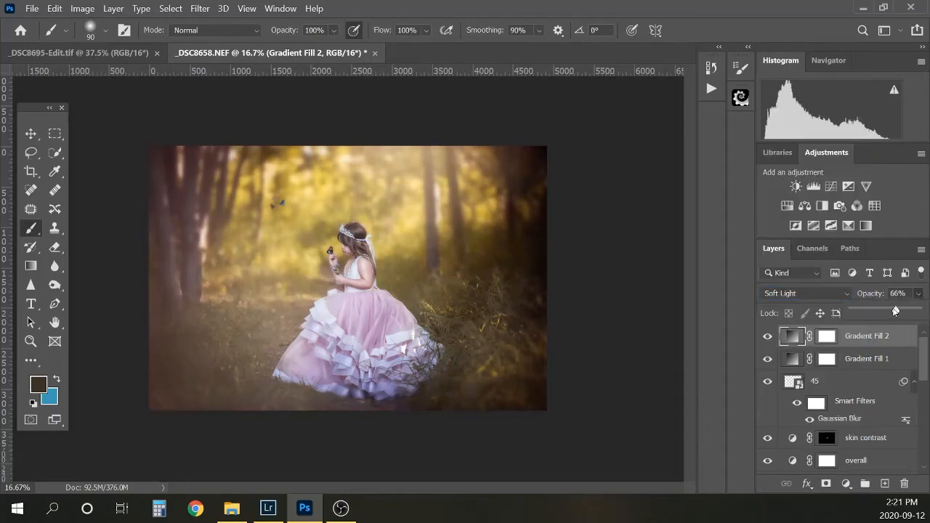
drag(893, 311, 891, 311)
Compare the image with each gradient fill hidden and shown, and reduce Gradient Fill 2's opacity to 45%
click(768, 337)
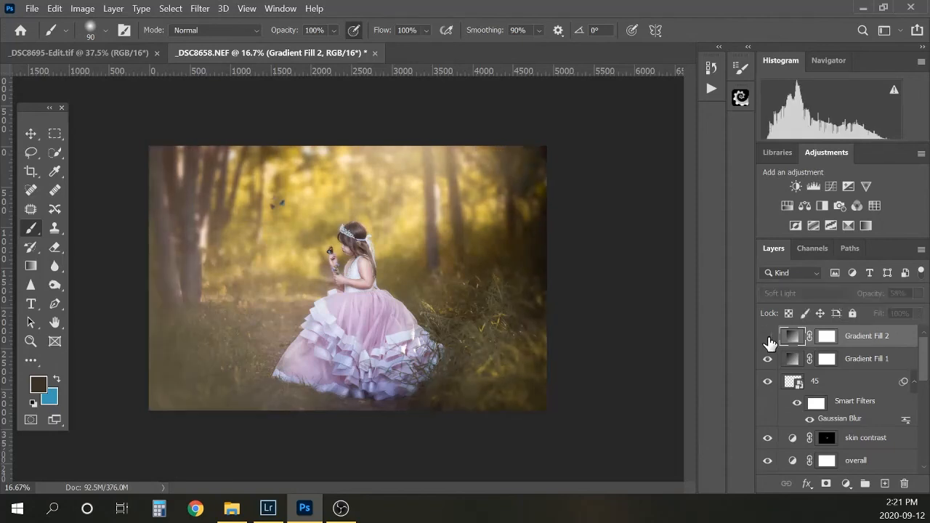
click(768, 337)
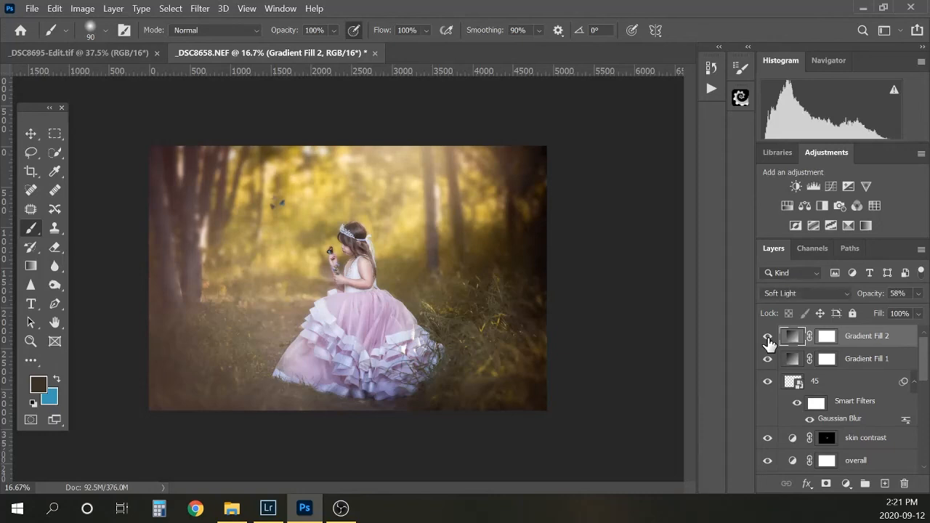
click(919, 293)
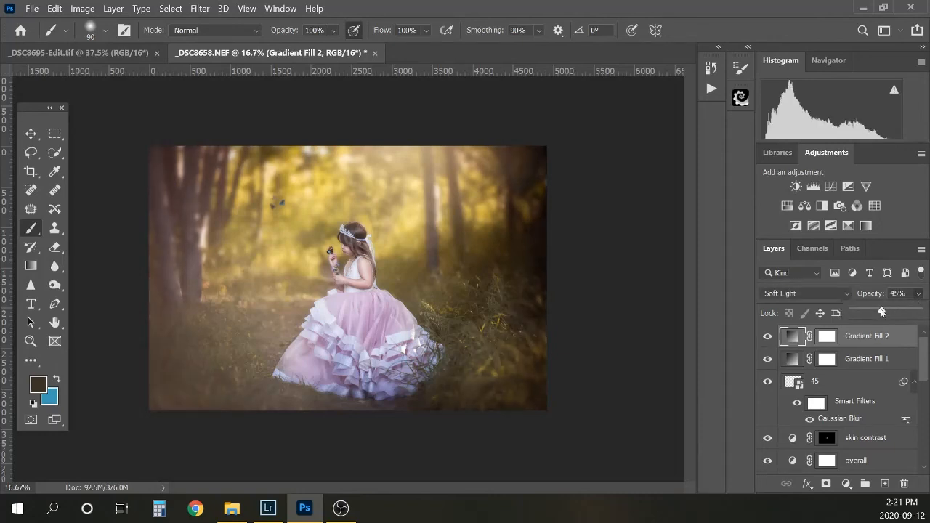
click(767, 366)
click(768, 360)
click(861, 363)
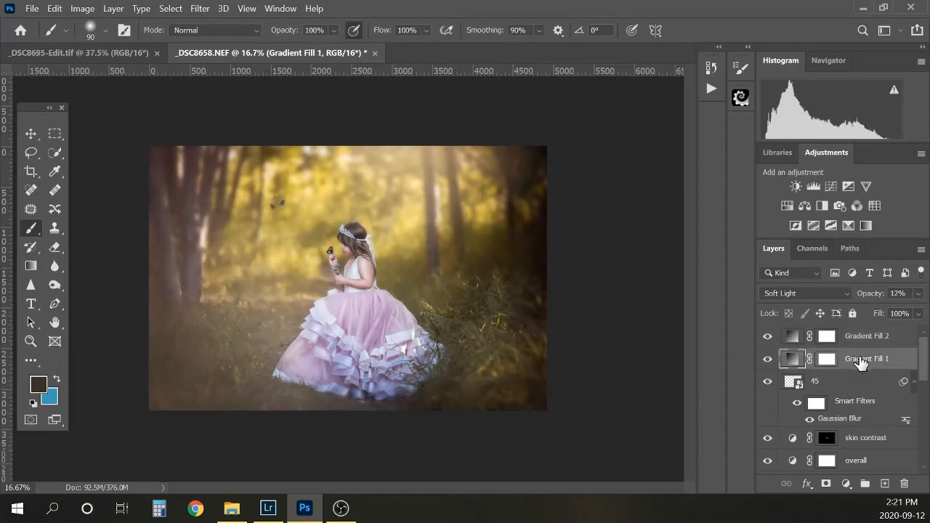
key(ctrl+g)
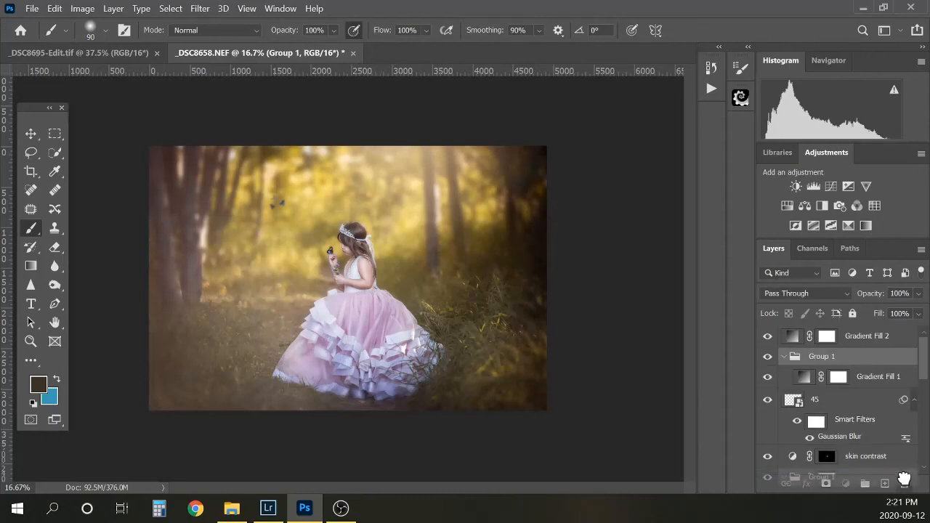
key(ctrl+shift+g)
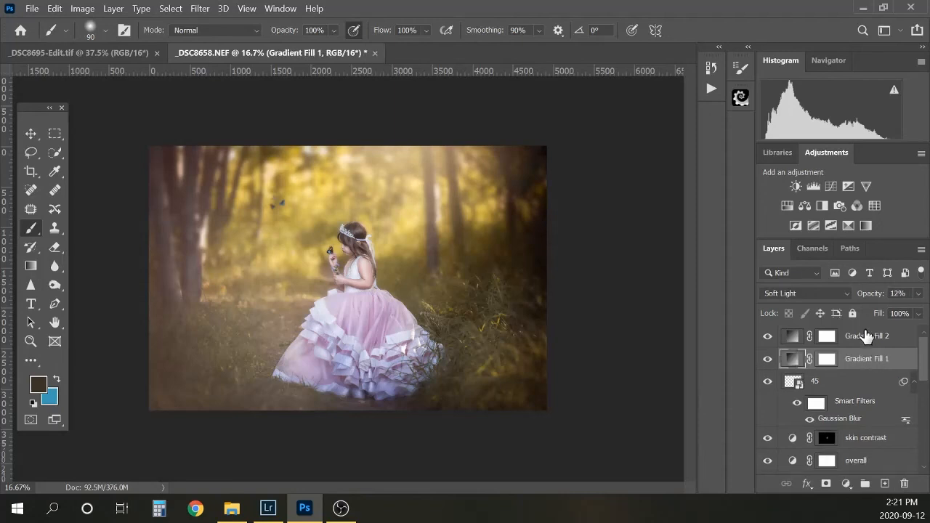
click(868, 338)
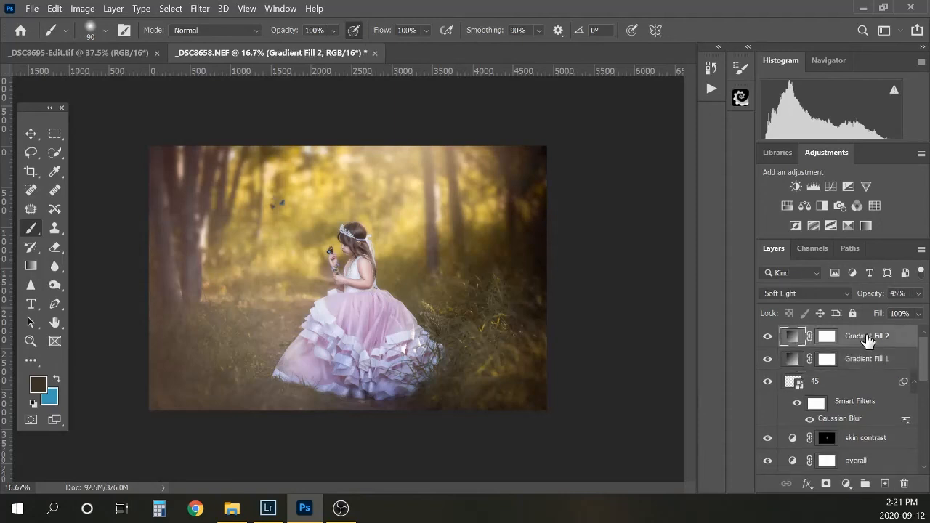
Group the Gradient Fill 1 and Gradient Fill 2 layers and name the group gradient
click(871, 359)
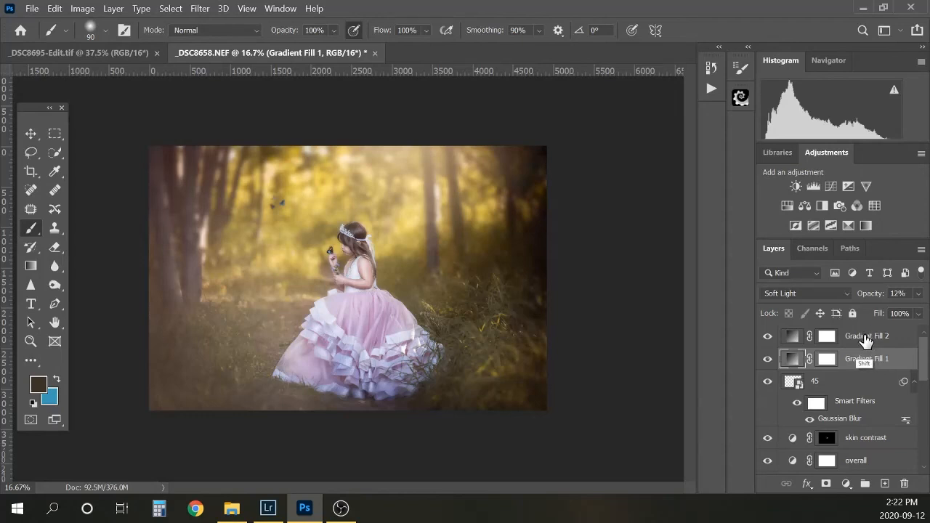
shift+click(866, 338)
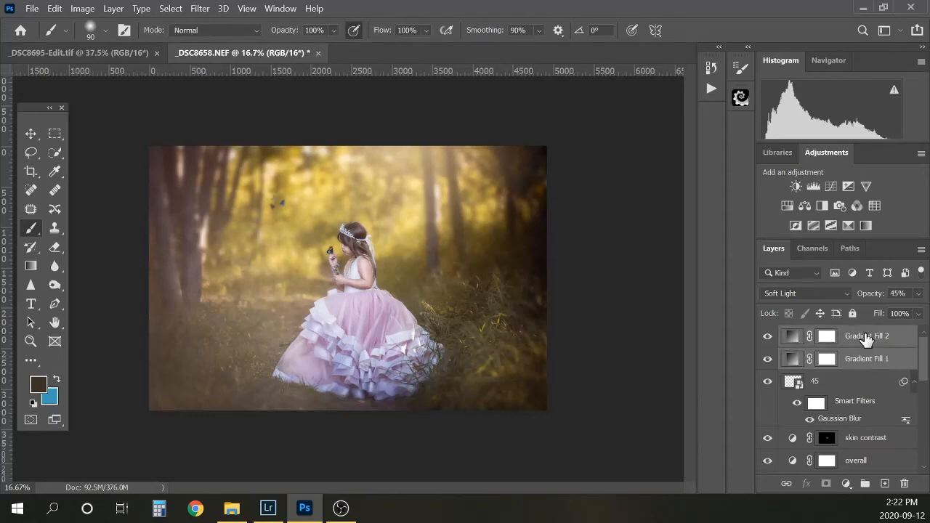
key(ctrl+g)
double_click(828, 339)
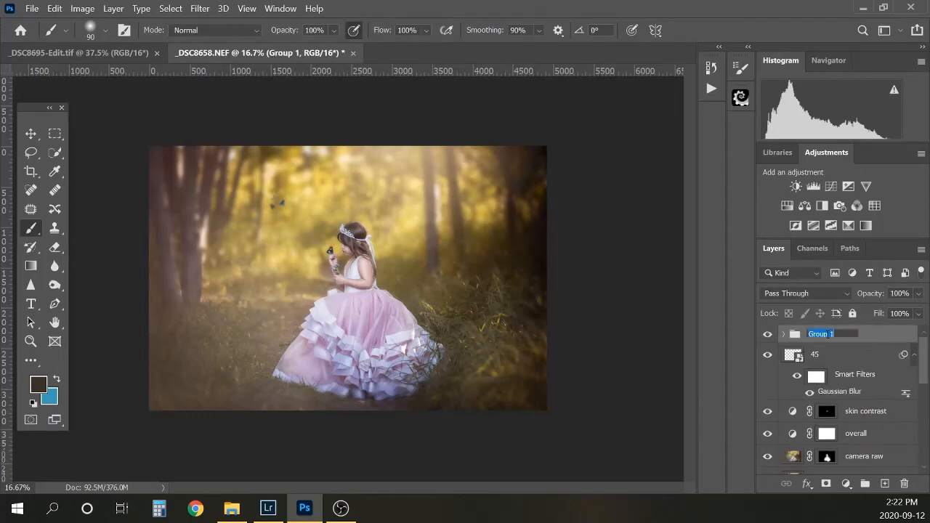
text(gradient\)
key(BackSpace)
key(Return)
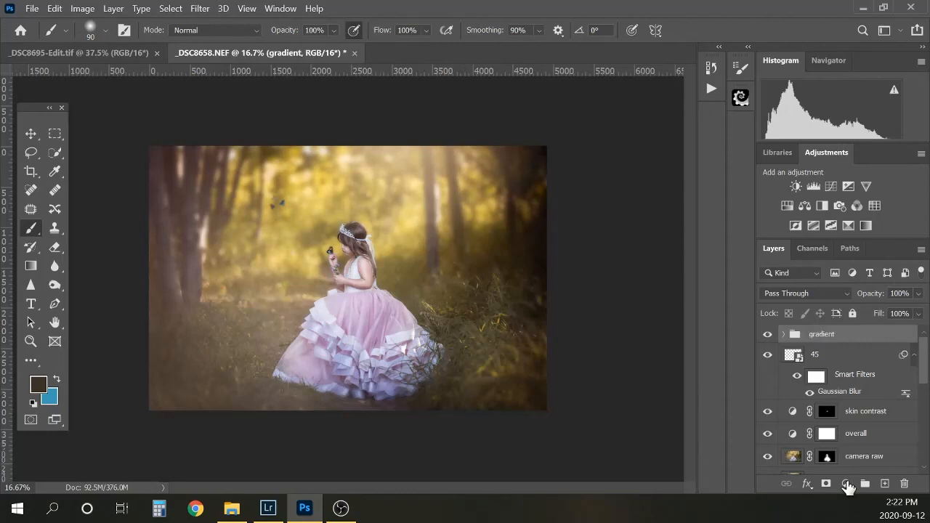
click(847, 484)
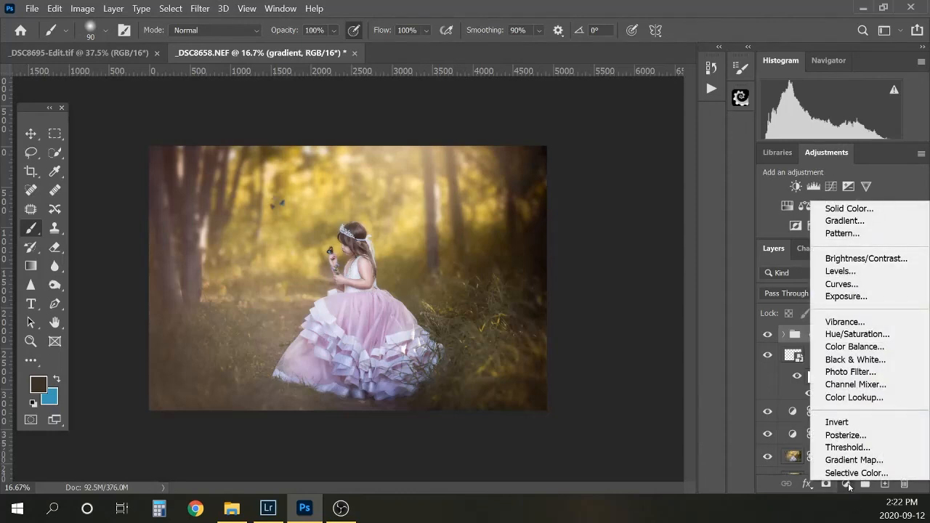
click(849, 487)
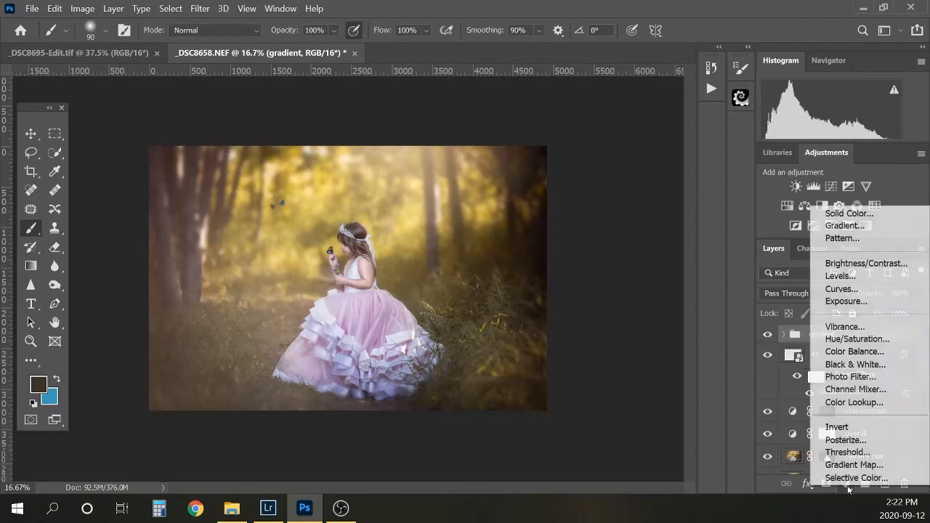
click(802, 341)
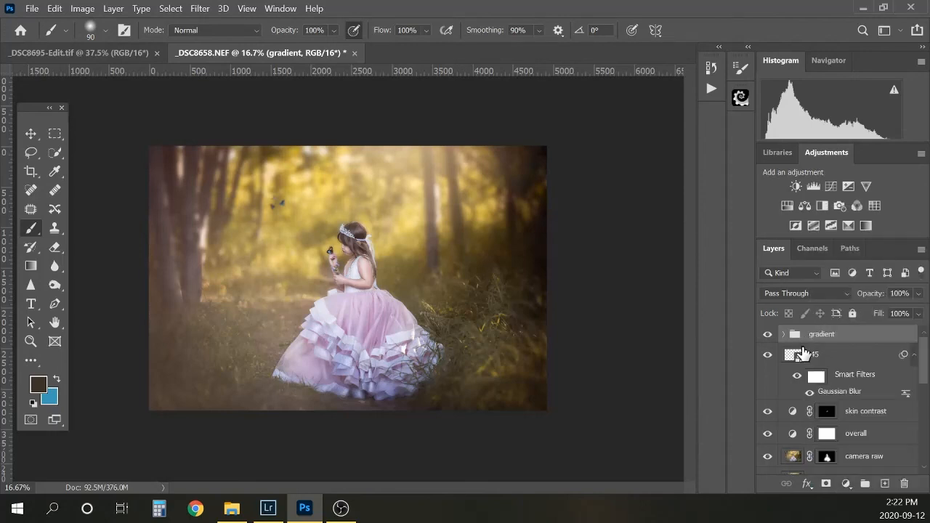
Compare the image with the gradient group hidden and shown several times
click(767, 334)
click(767, 334)
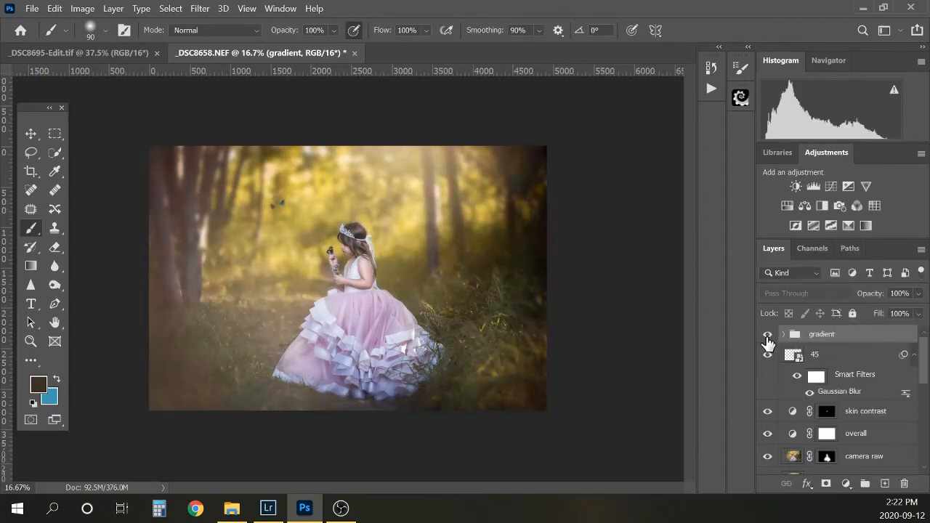
click(767, 334)
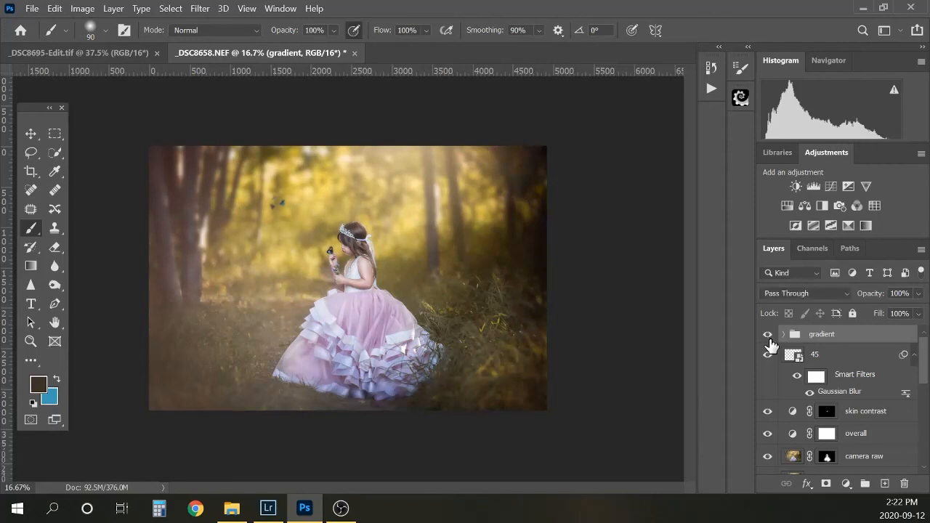
click(768, 336)
click(767, 336)
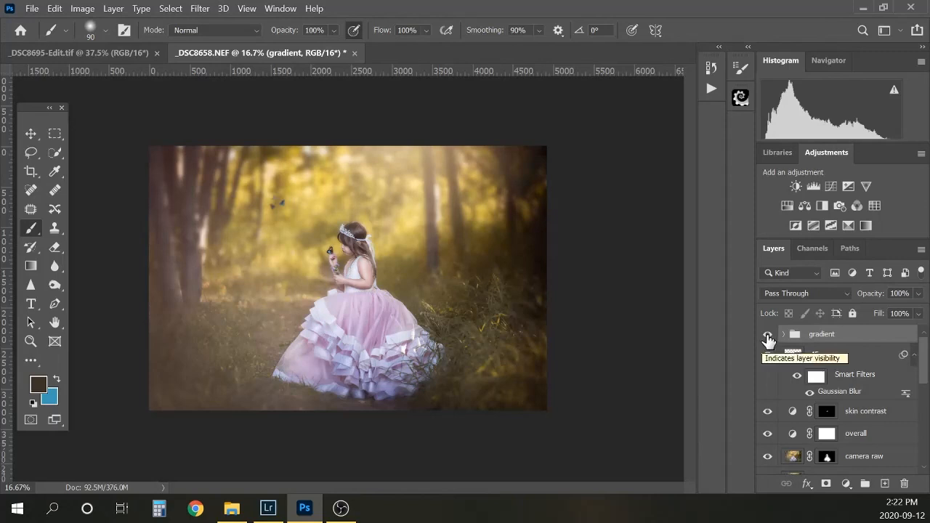
click(767, 337)
click(768, 336)
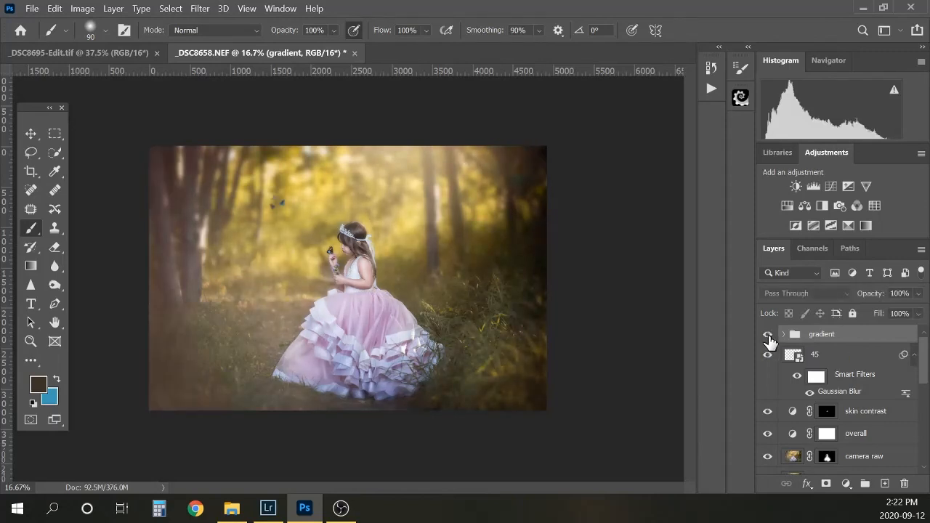
click(768, 336)
Lower the gradient group's opacity to 77%
click(918, 293)
drag(919, 308, 903, 311)
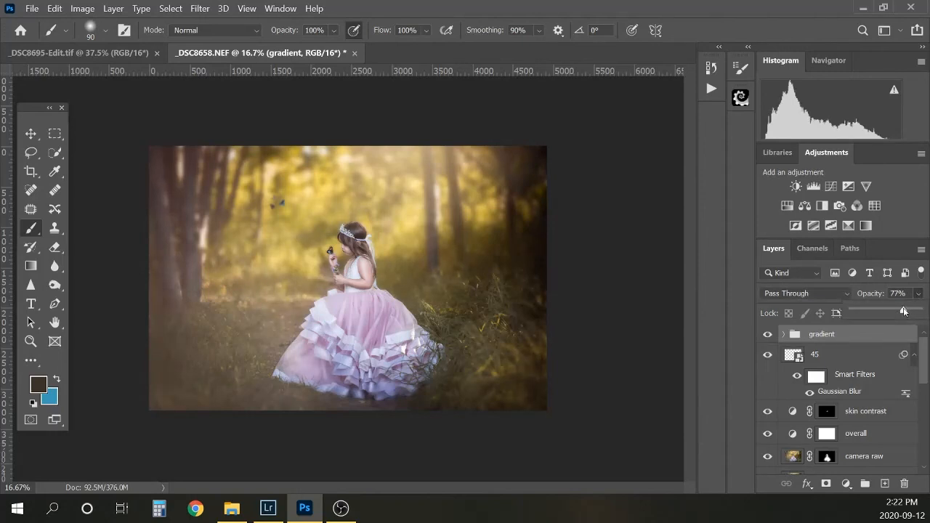
Compare the image with the gradient group hidden and shown at its reduced opacity
click(767, 336)
click(767, 335)
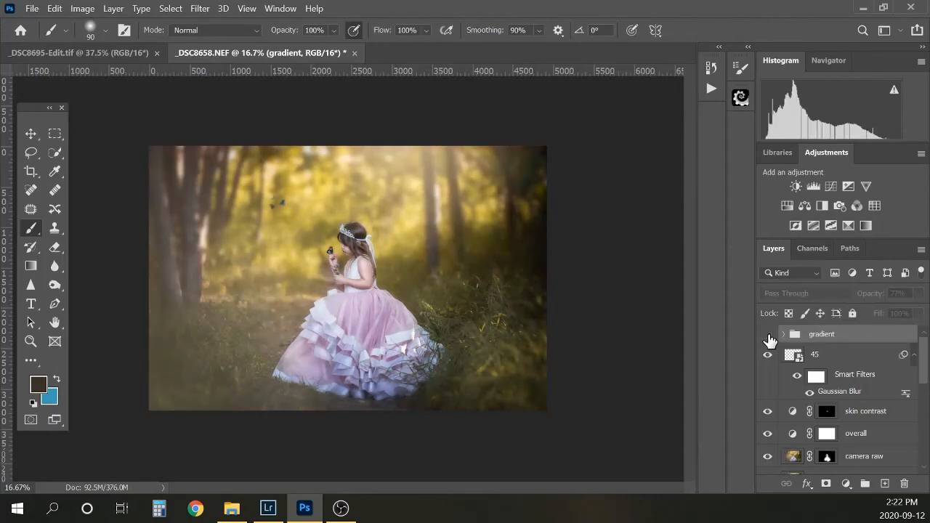
click(767, 336)
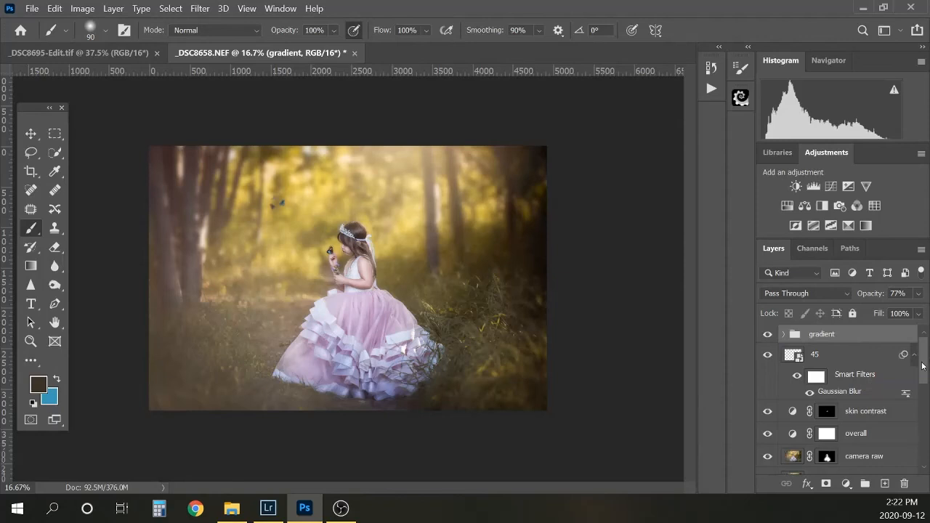
Flatten all layers into a single Background layer
drag(924, 363, 924, 444)
right_click(830, 467)
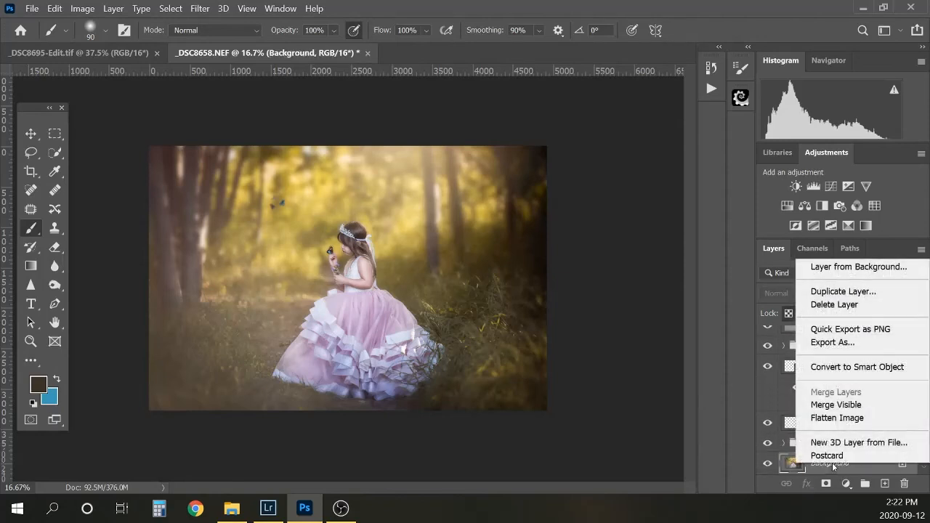
click(852, 419)
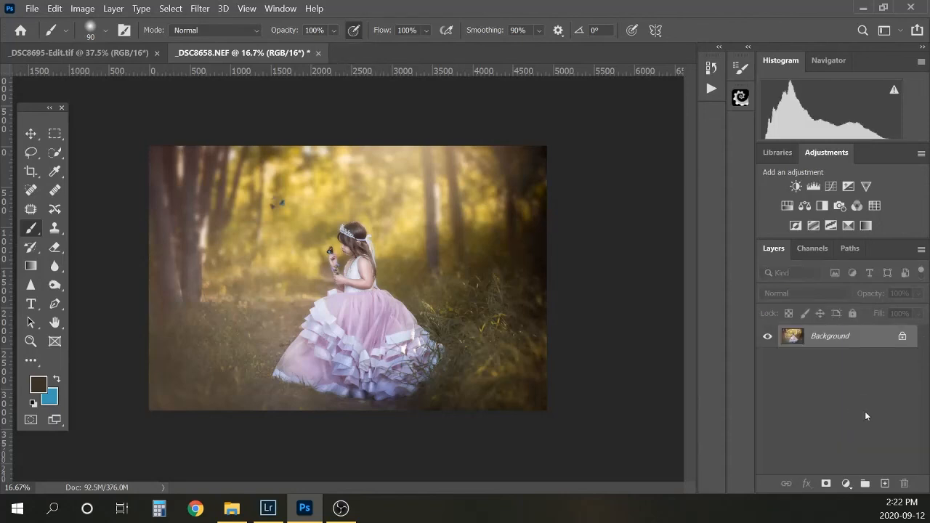
Sharpen the flattened image with Unsharp Mask at 37% amount, 14.0 pixels radius and threshold 12, comparing the preview off and on
key(ctrl+minus)
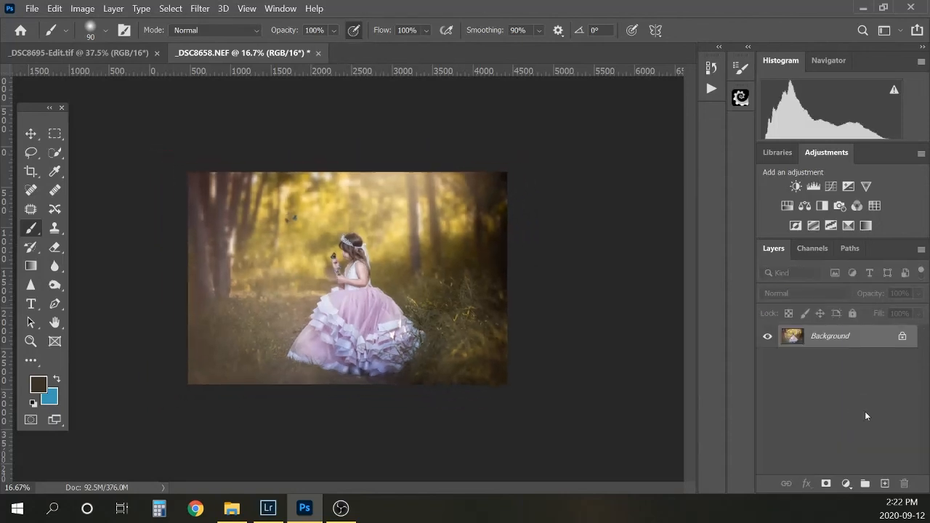
key(ctrl+plus)
key(ctrl+plus)
key(ctrl+plus)
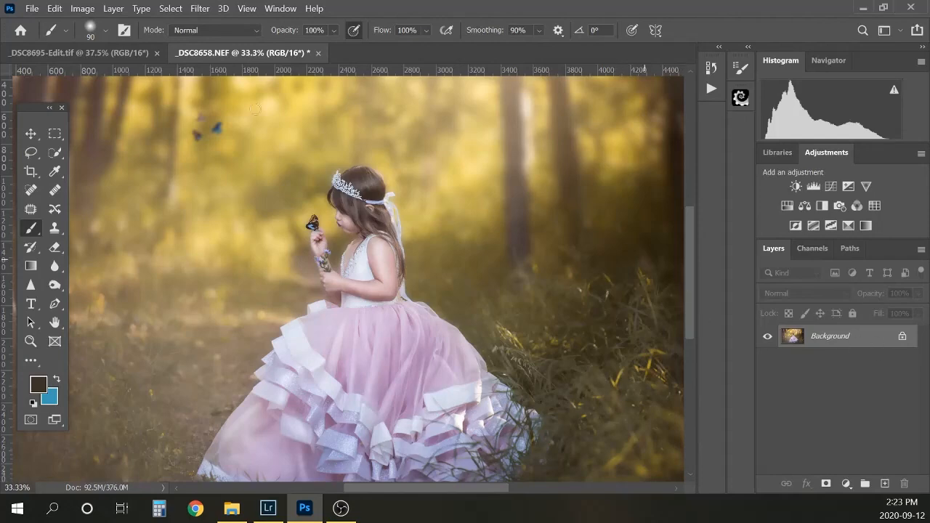
click(200, 9)
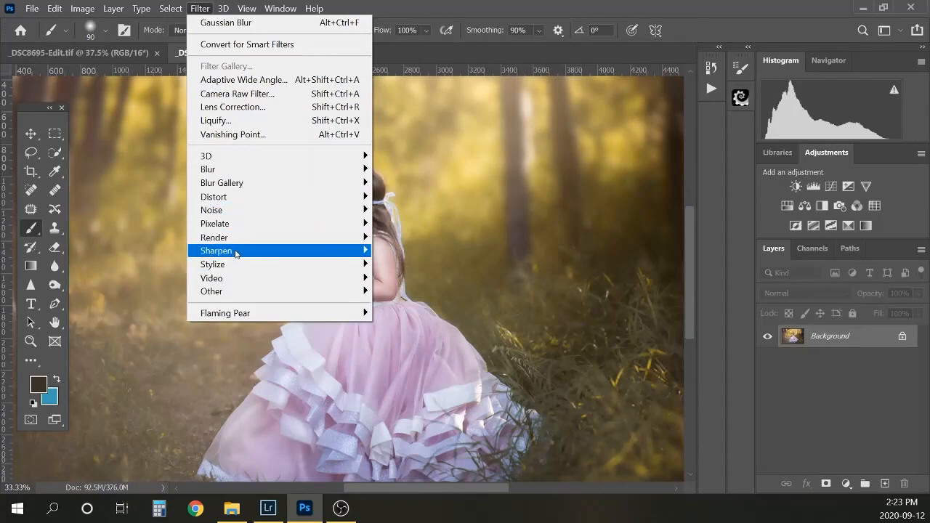
mouse_move(235, 253)
click(155, 318)
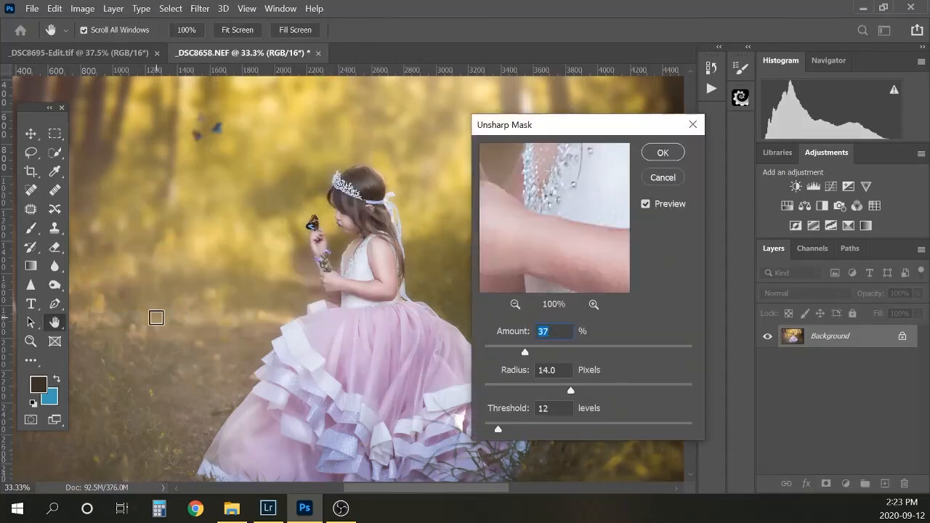
click(645, 205)
click(646, 206)
click(662, 153)
key(b)
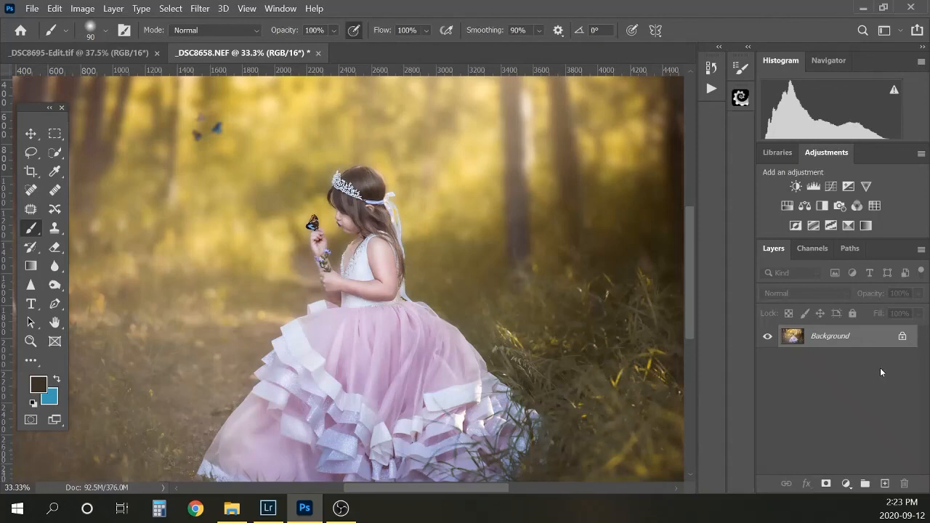
Add 1% noise with uniform distribution to the flattened image
click(199, 9)
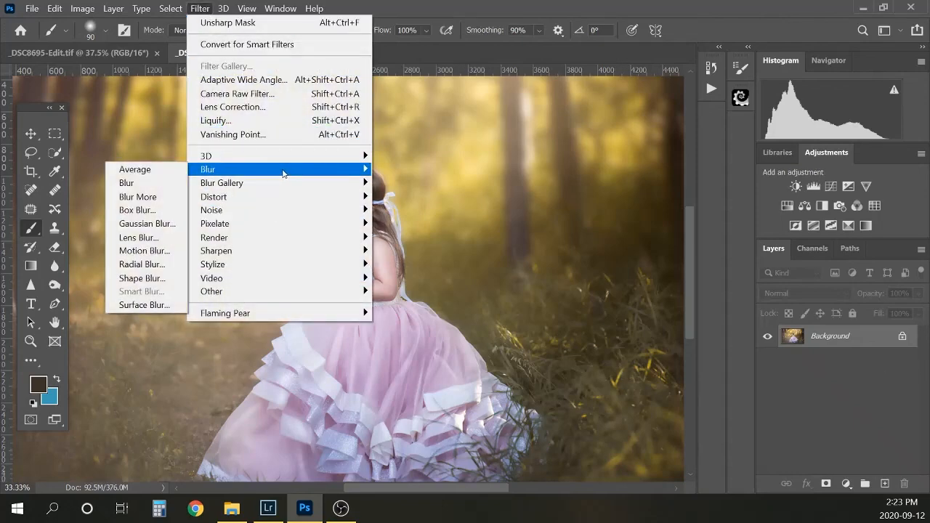
mouse_move(248, 251)
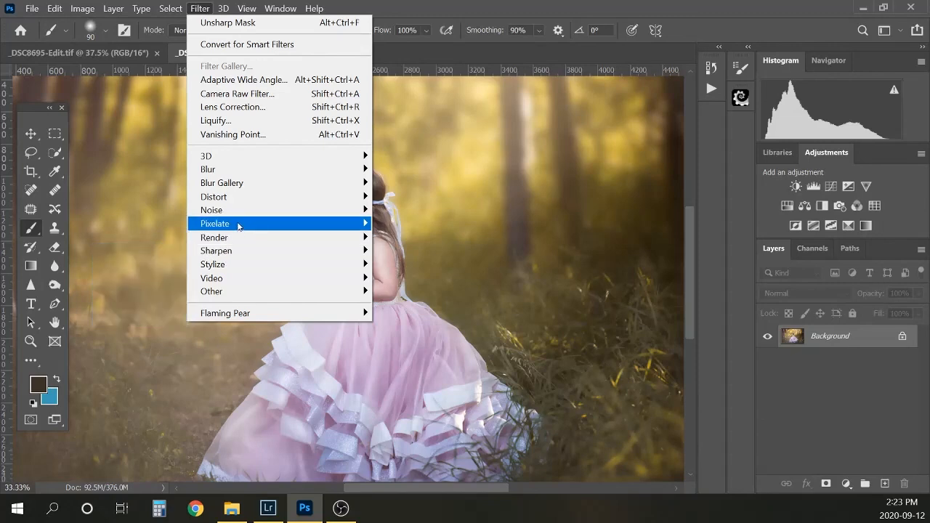
mouse_move(237, 211)
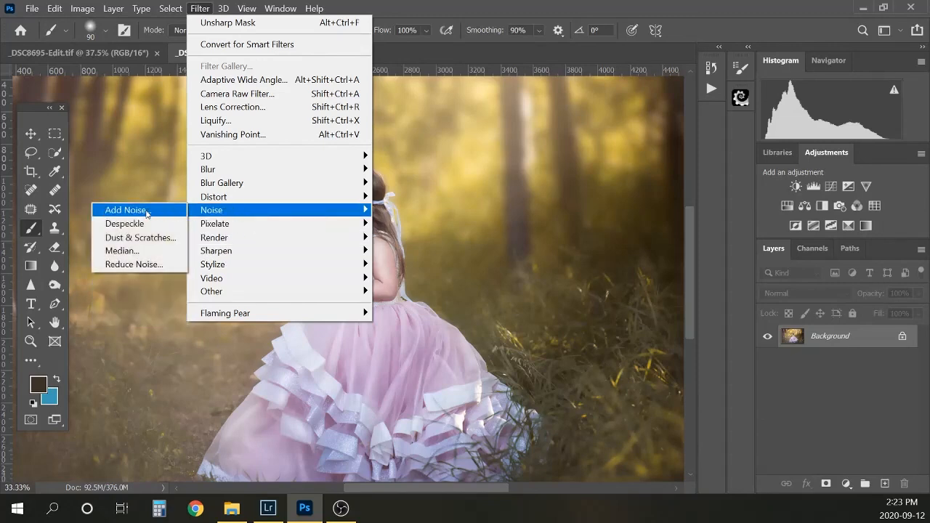
click(147, 210)
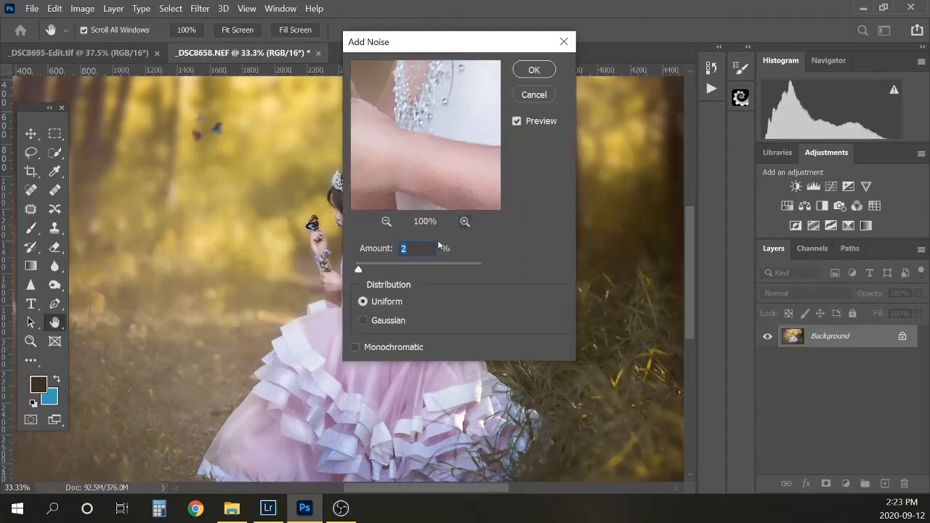
text(1)
click(542, 74)
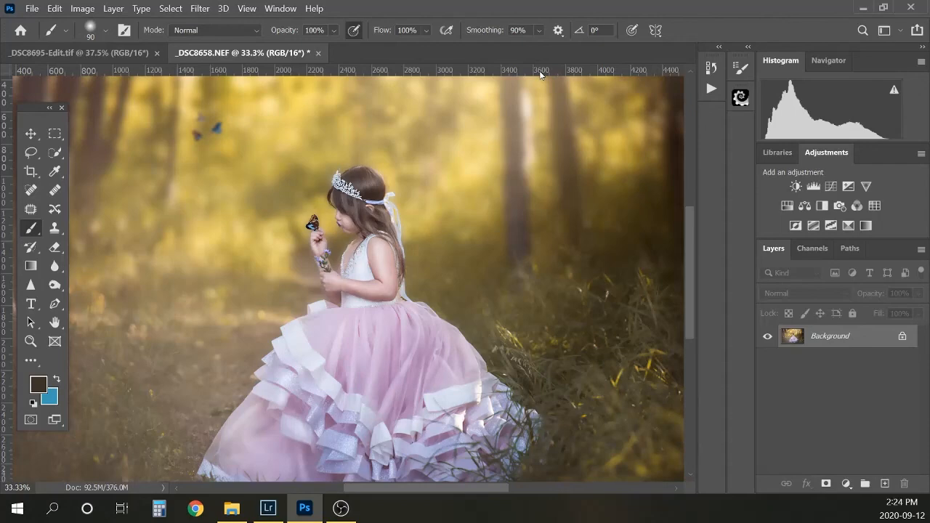
Save the finished portrait and view the whole image
click(32, 8)
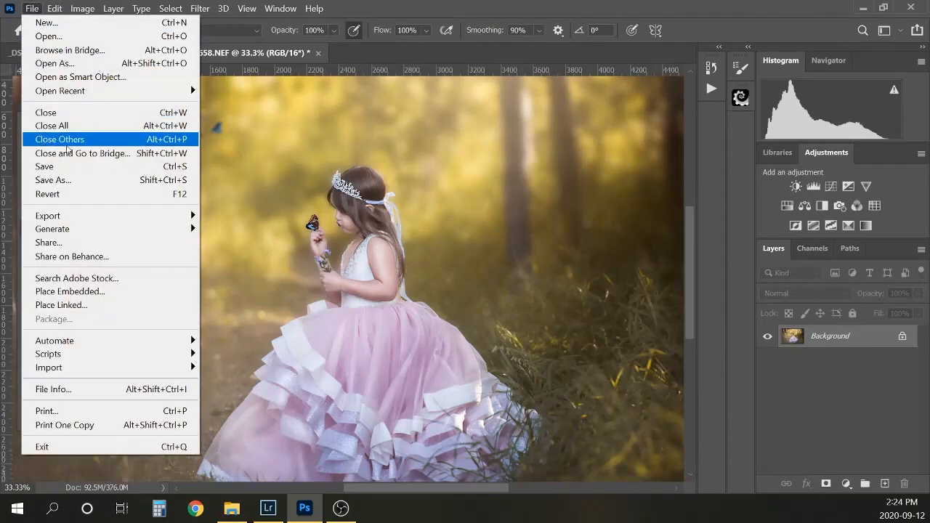
click(57, 168)
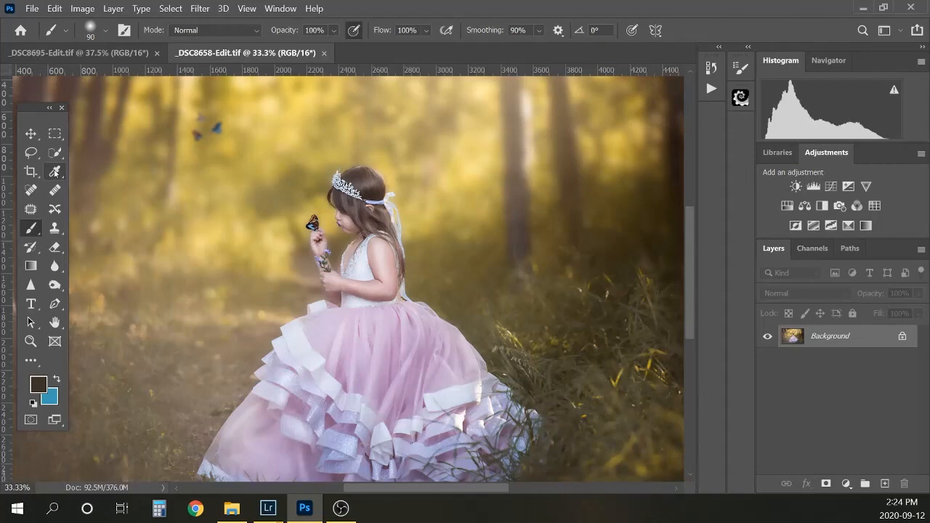
key(ctrl+minus)
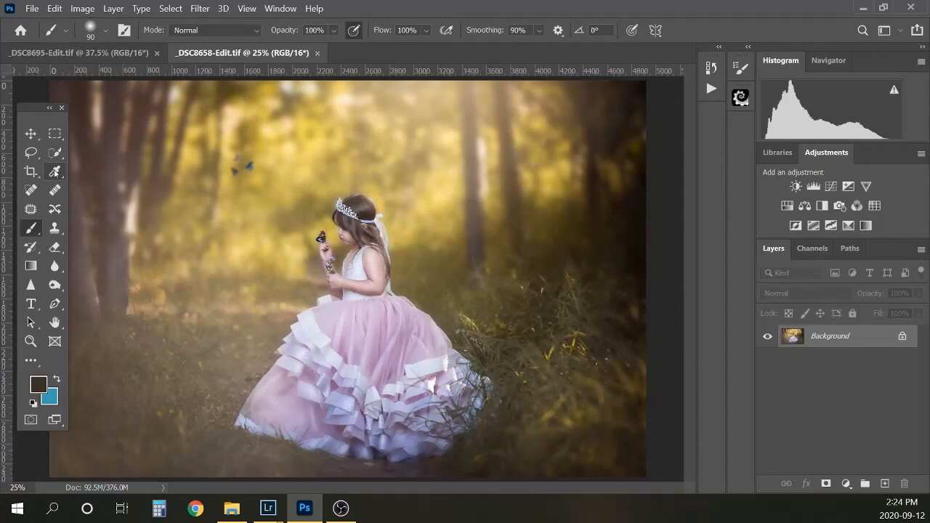